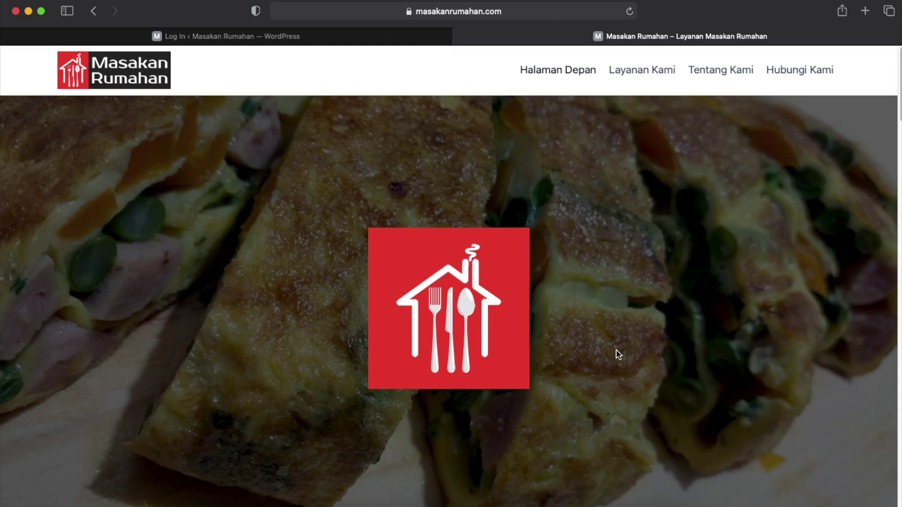
# Review the Masakan Rumahan home page from the hero banner down to the footer and return to its beginning.
pyautogui.scroll(-3, 617, 353)
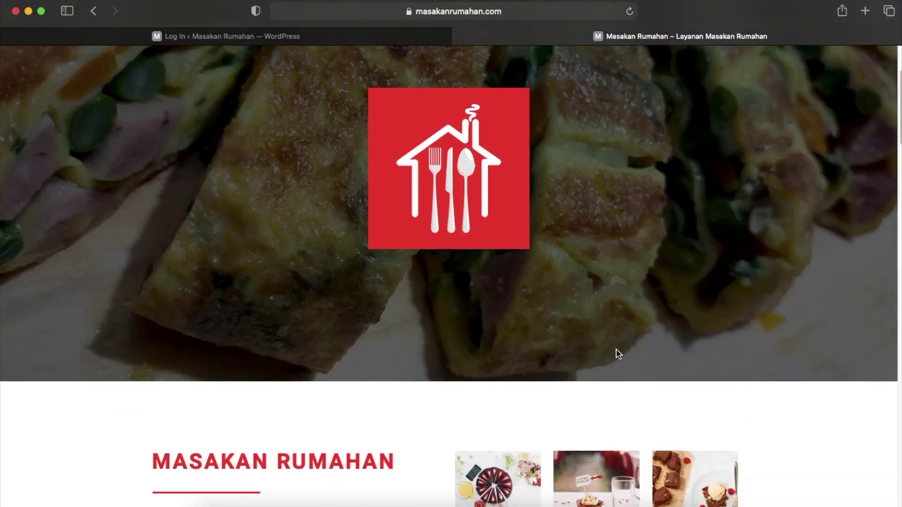
pyautogui.scroll(-4, 615, 350)
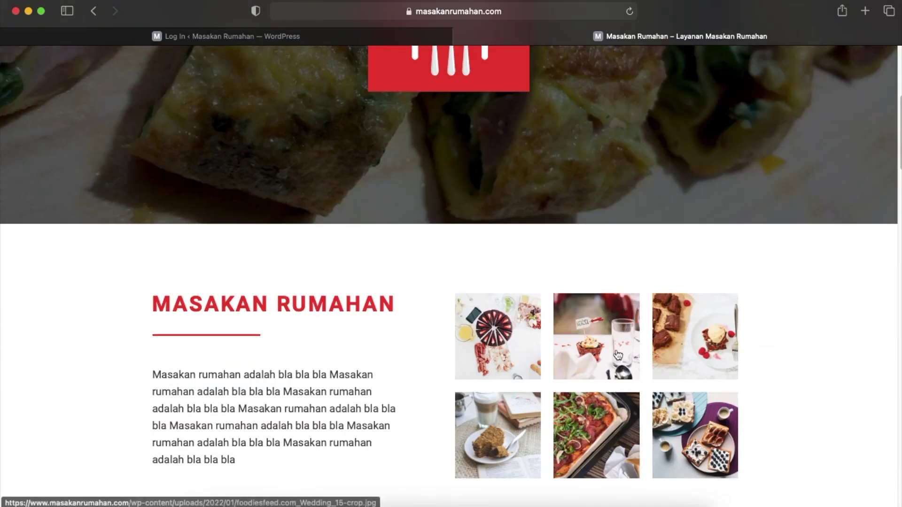
pyautogui.scroll(-4, 617, 355)
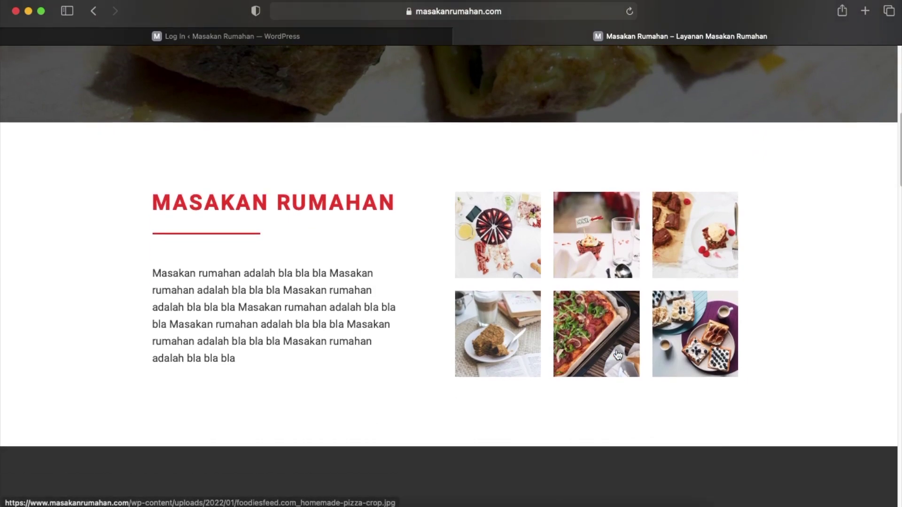
pyautogui.scroll(-9, 618, 354)
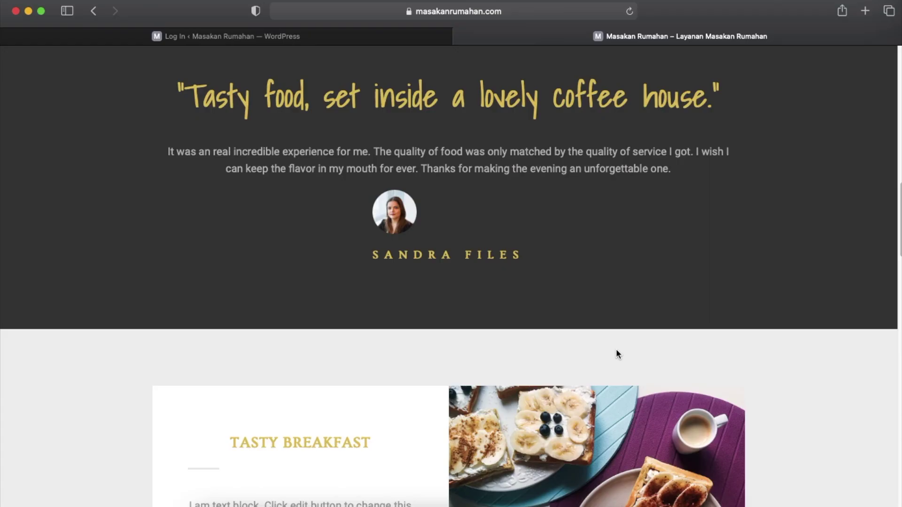
pyautogui.scroll(-8, 616, 351)
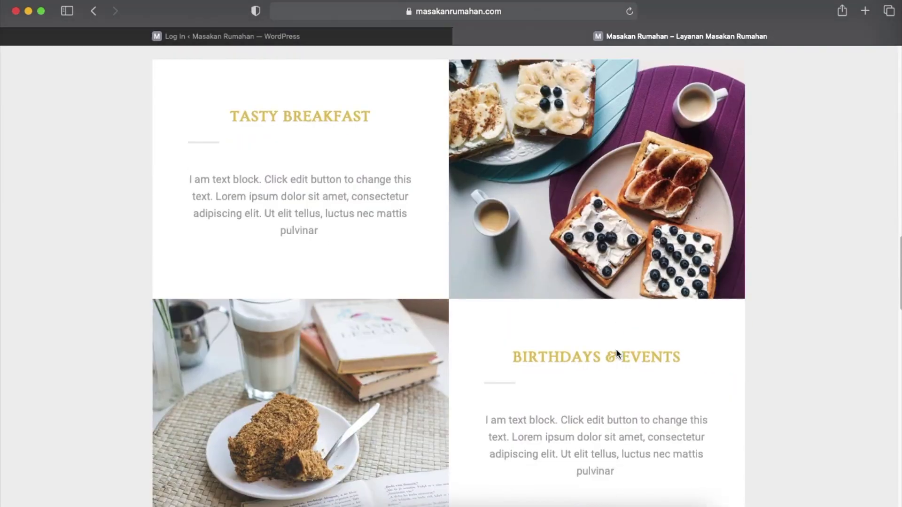
pyautogui.scroll(-6, 616, 350)
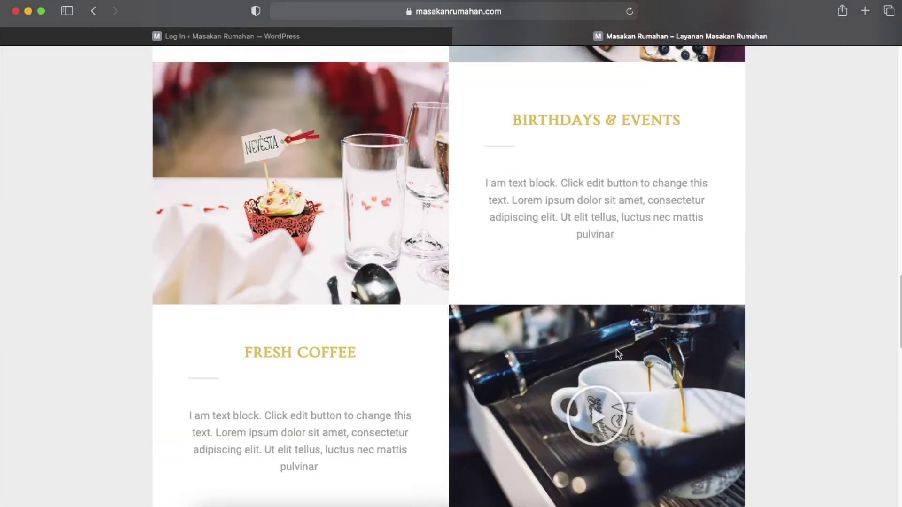
pyautogui.scroll(-9, 618, 354)
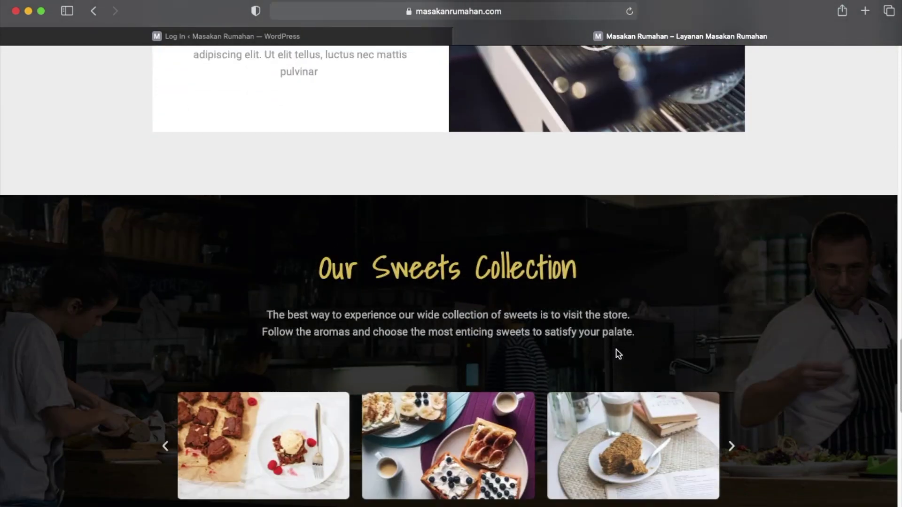
pyautogui.scroll(-6, 618, 355)
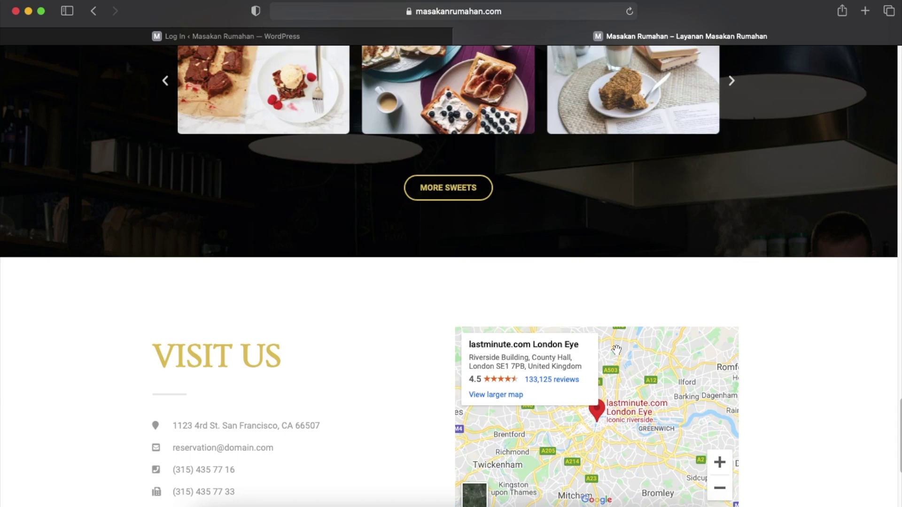
pyautogui.scroll(-2, 615, 350)
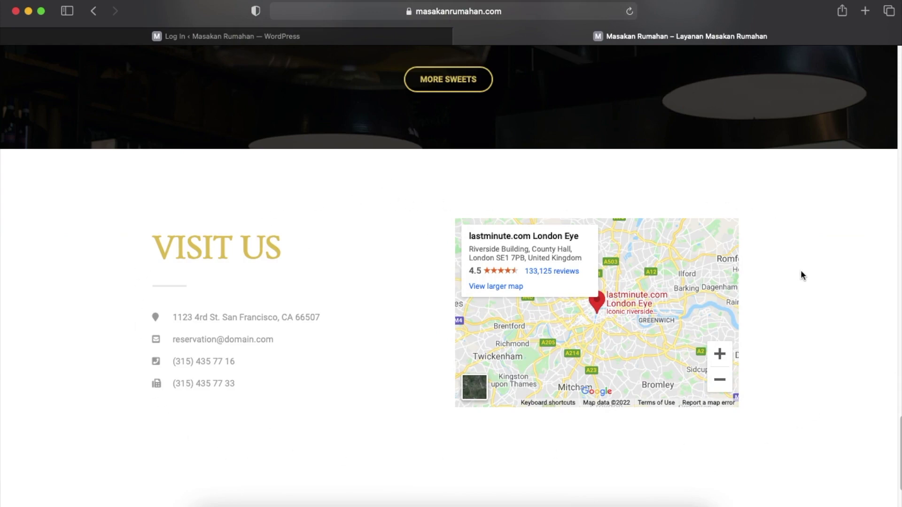
pyautogui.scroll(1, 801, 275)
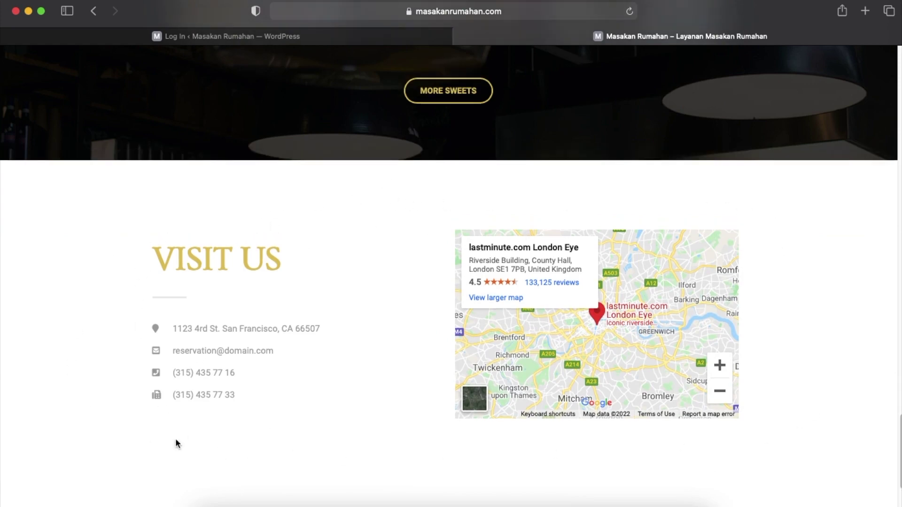
pyautogui.scroll(-5, 753, 419)
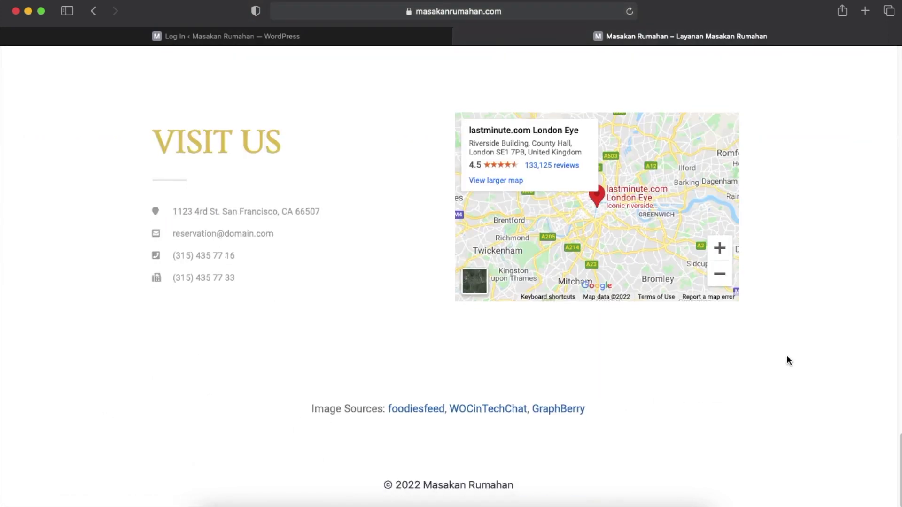
pyautogui.scroll(-1, 788, 360)
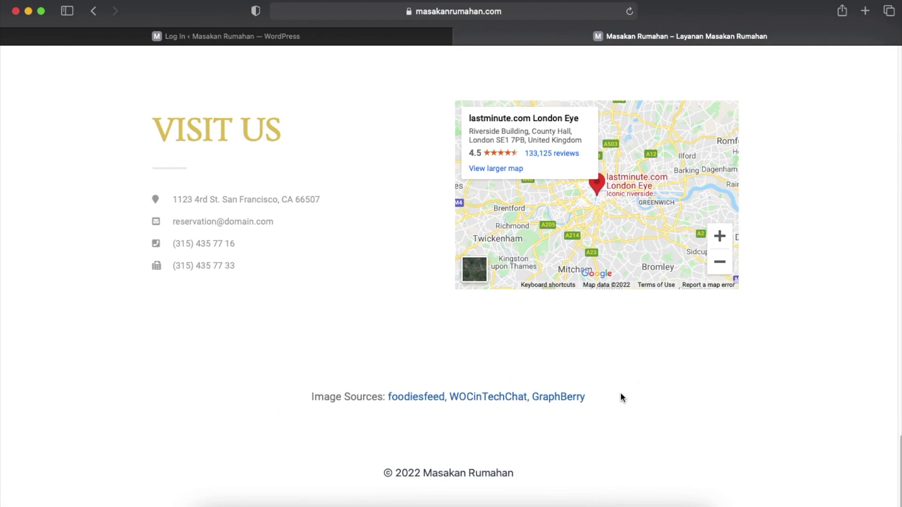
pyautogui.scroll(20, 620, 392)
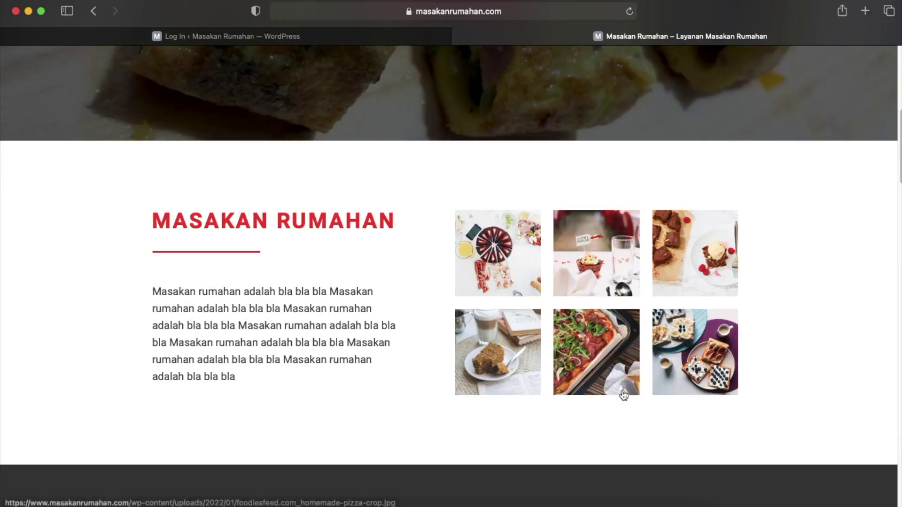
pyautogui.scroll(10, 623, 393)
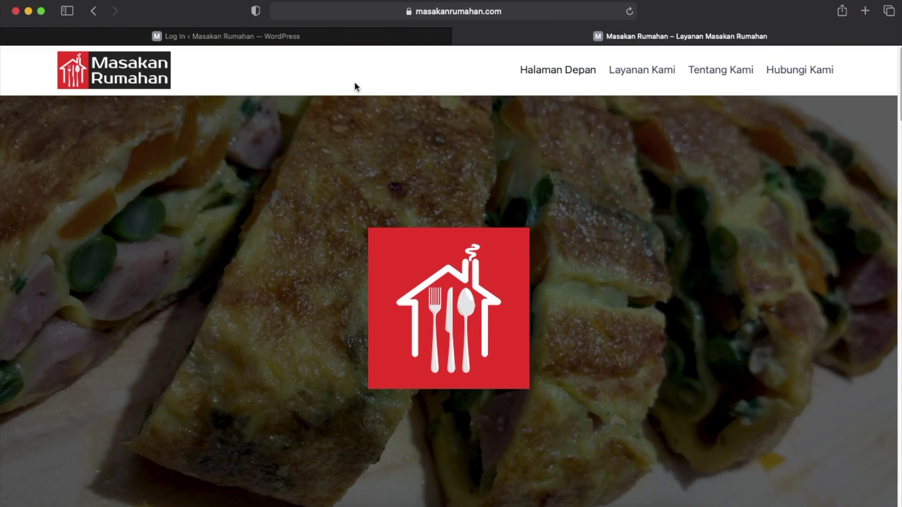
pyautogui.click(325, 37)
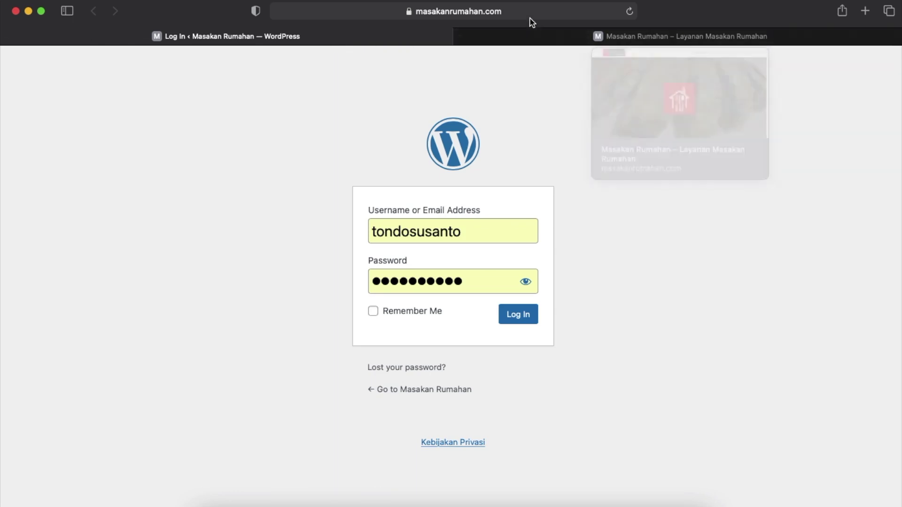
pyautogui.click(558, 11)
pyautogui.click(467, 14)
pyautogui.moveTo(424, 13); pyautogui.dragTo(647, 17)
pyautogui.write('wp-')
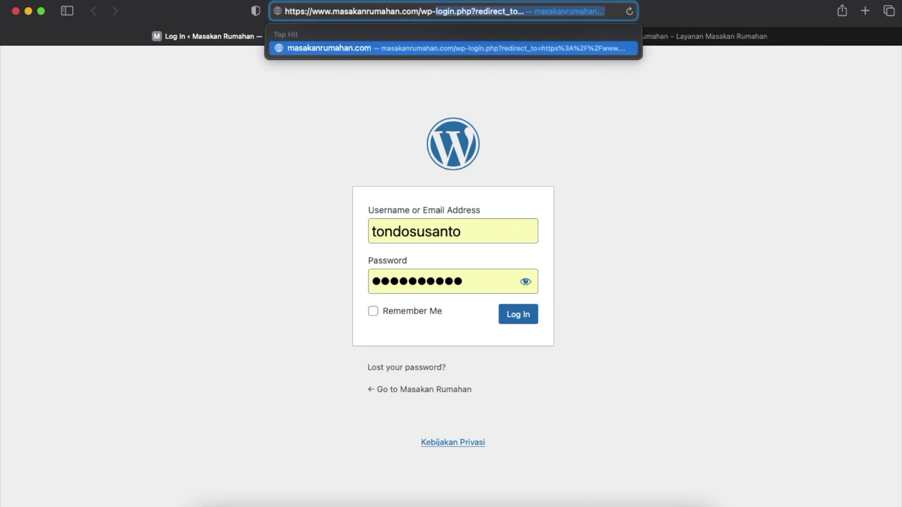
pyautogui.write('admin')
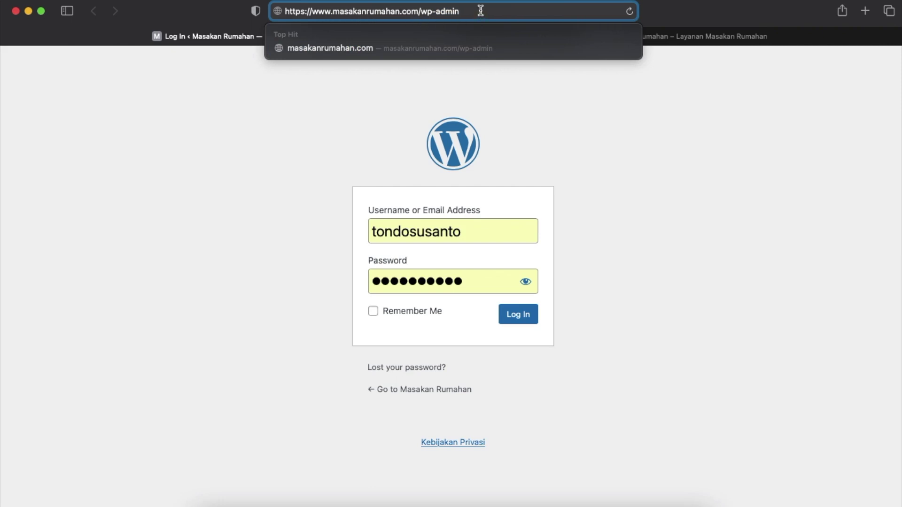
pyautogui.write('/')
pyautogui.press('Return')
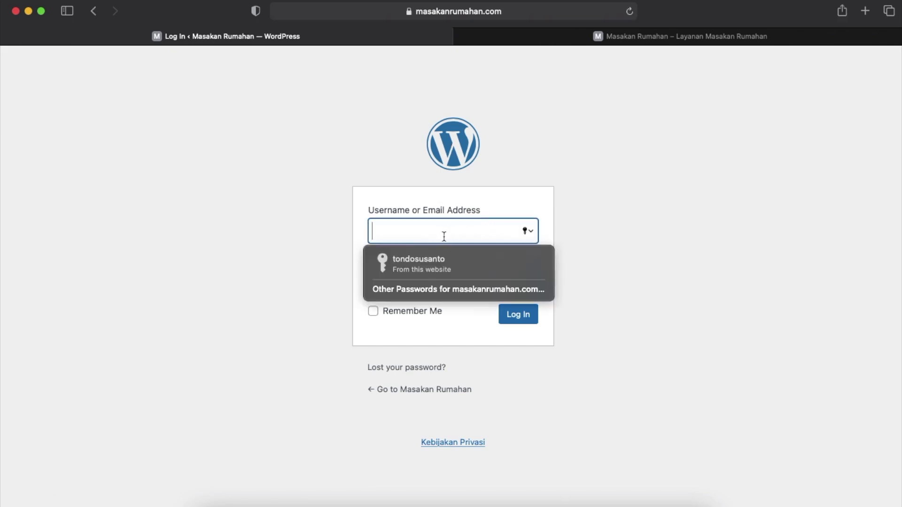
# Log in with the saved username and password, and dismiss the Elementor data-sharing notice on the dashboard.
pyautogui.click(438, 259)
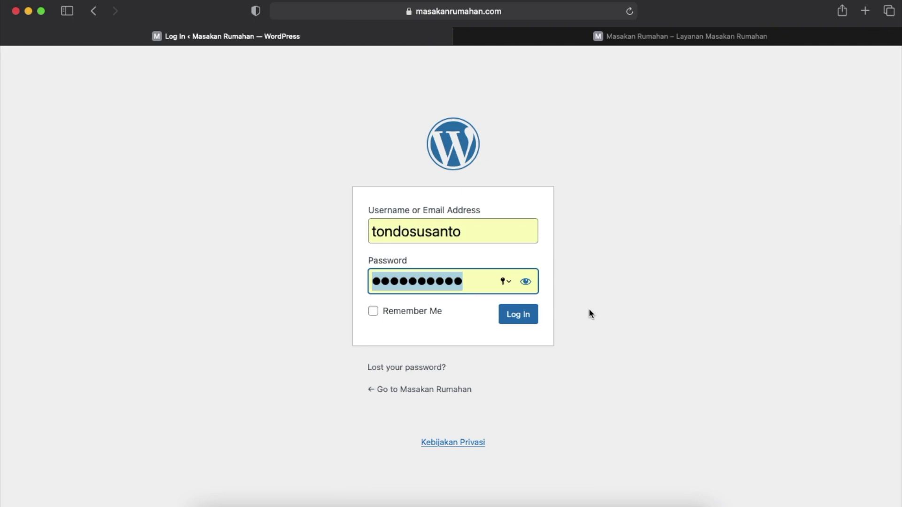
pyautogui.click(522, 321)
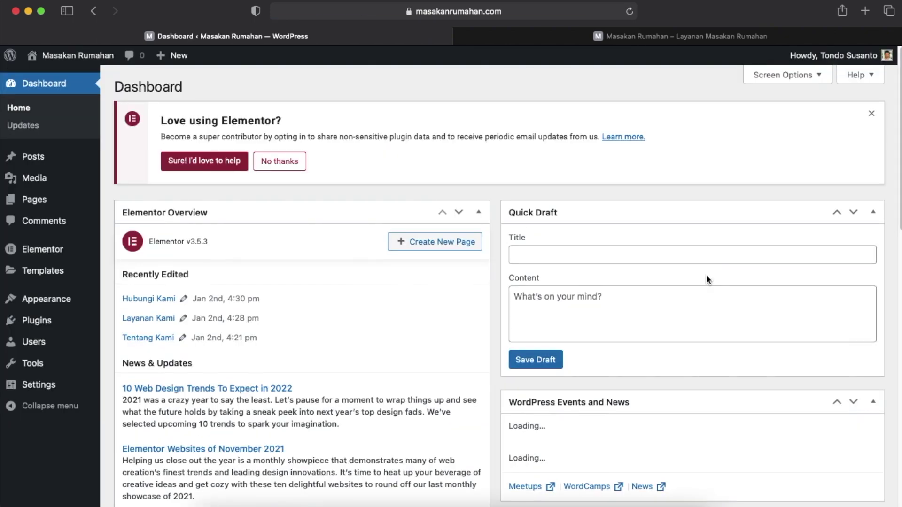
pyautogui.click(871, 114)
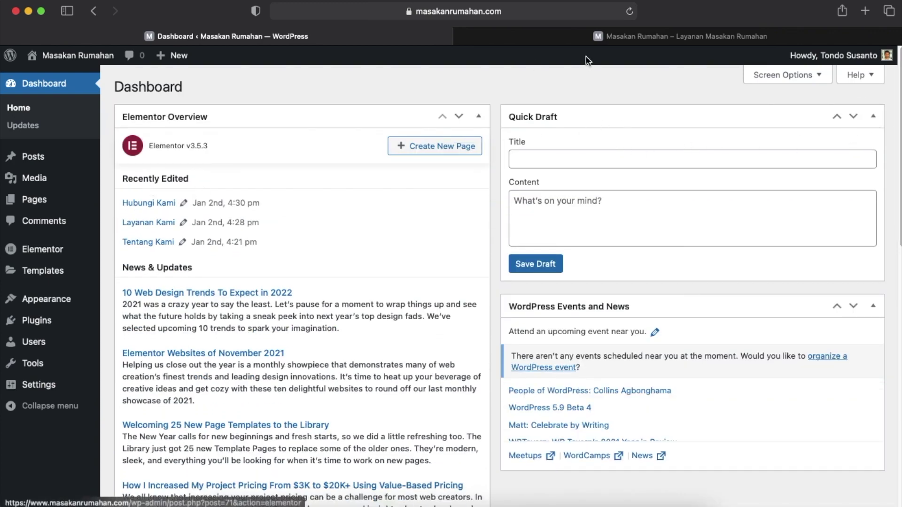
# Return to the live Masakan Rumahan home page and reload it in the logged-in session.
pyautogui.click(643, 40)
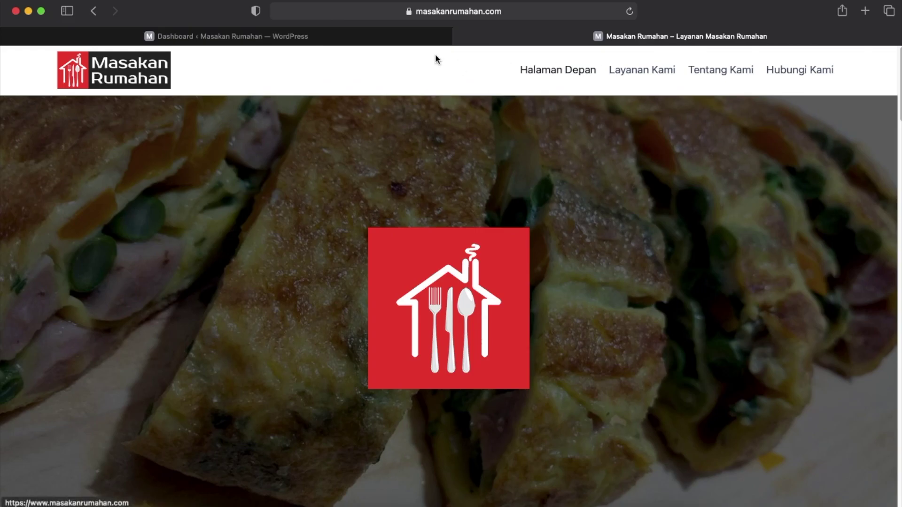
pyautogui.click(359, 41)
pyautogui.click(676, 37)
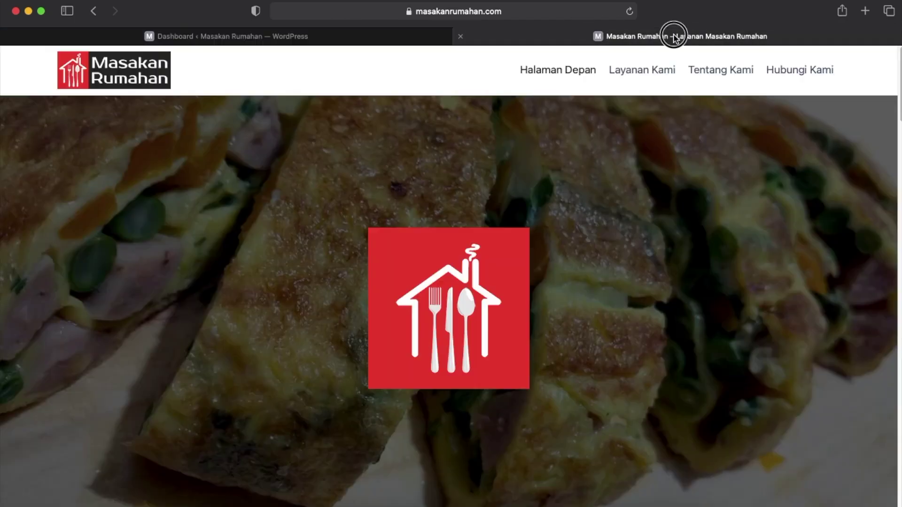
pyautogui.click(630, 12)
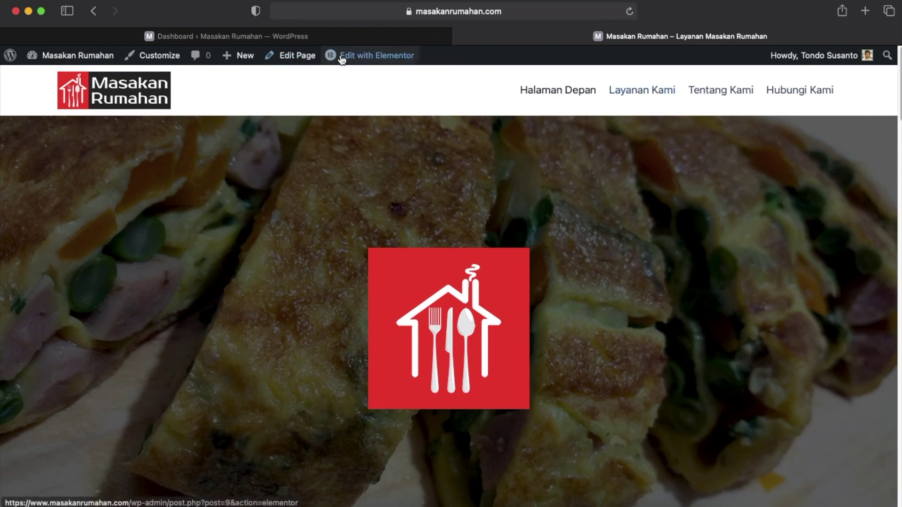
# Open the home page for editing with Elementor in a new browser tab and switch to it.
pyautogui.moveTo(405, 62)
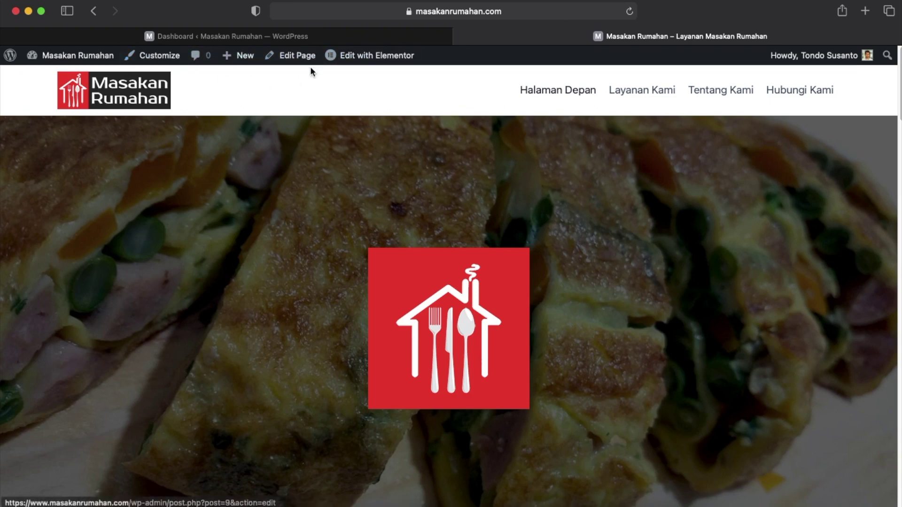
pyautogui.moveTo(378, 58)
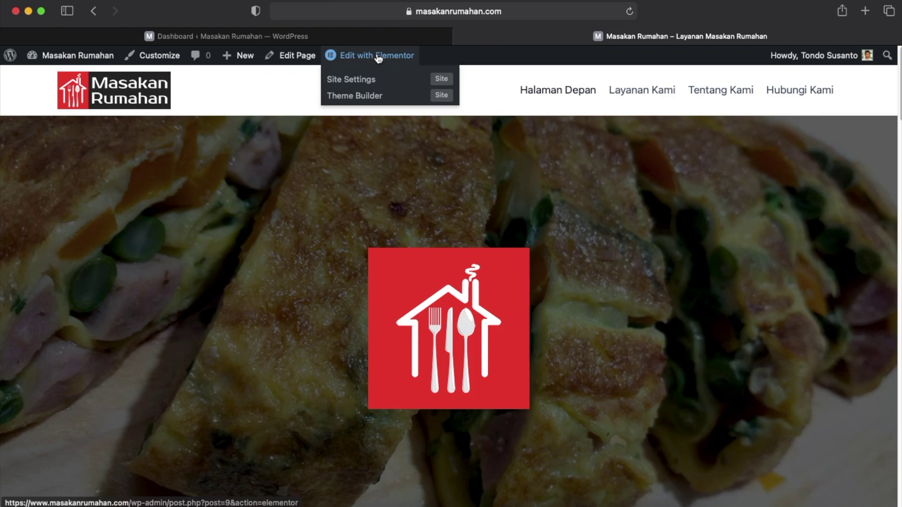
pyautogui.rightClick(378, 57)
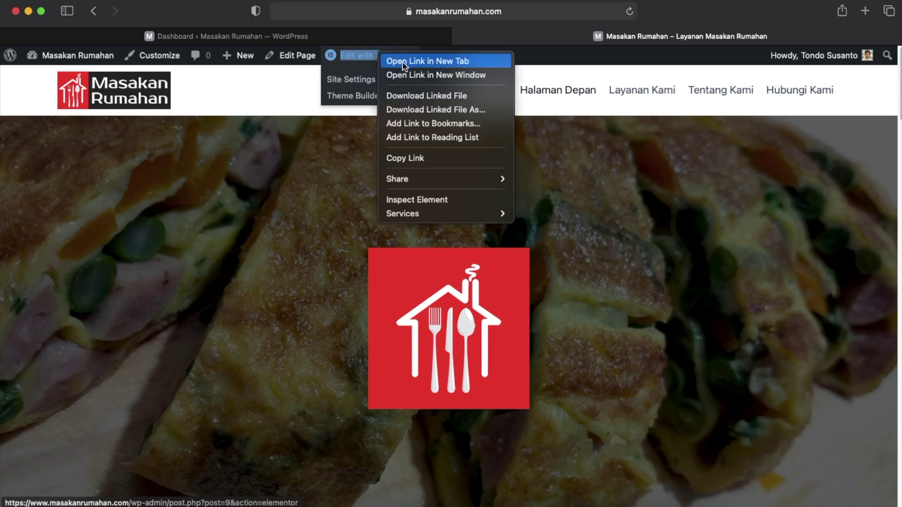
pyautogui.click(403, 66)
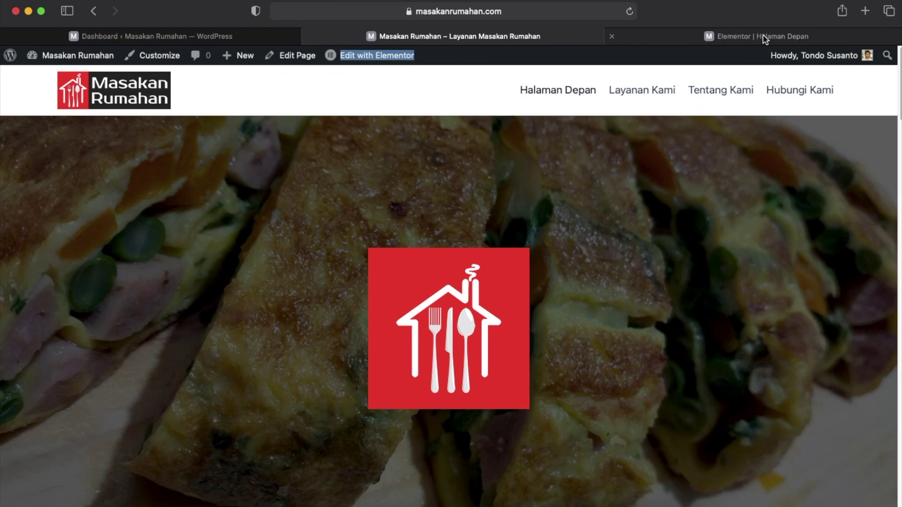
pyautogui.click(762, 36)
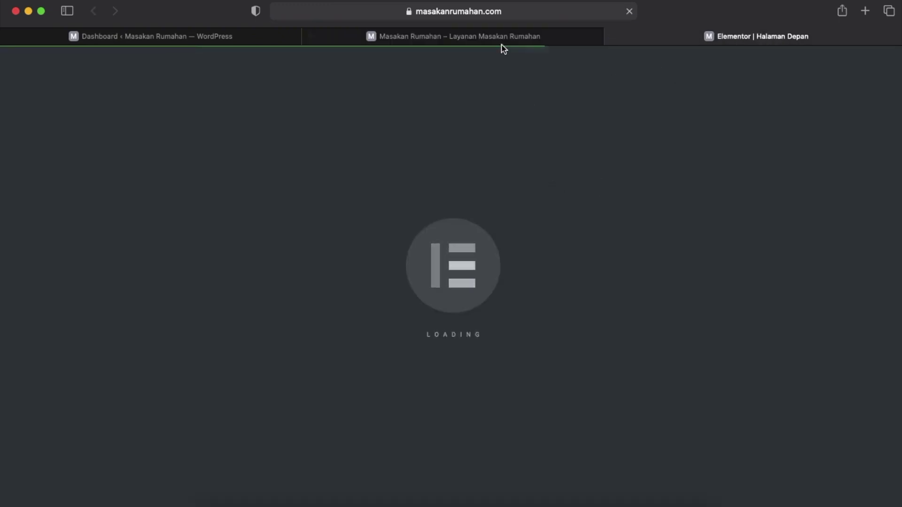
# Reorder the browser tabs so the Elementor editor sits between the dashboard and the live home page.
pyautogui.click(502, 37)
pyautogui.click(746, 38)
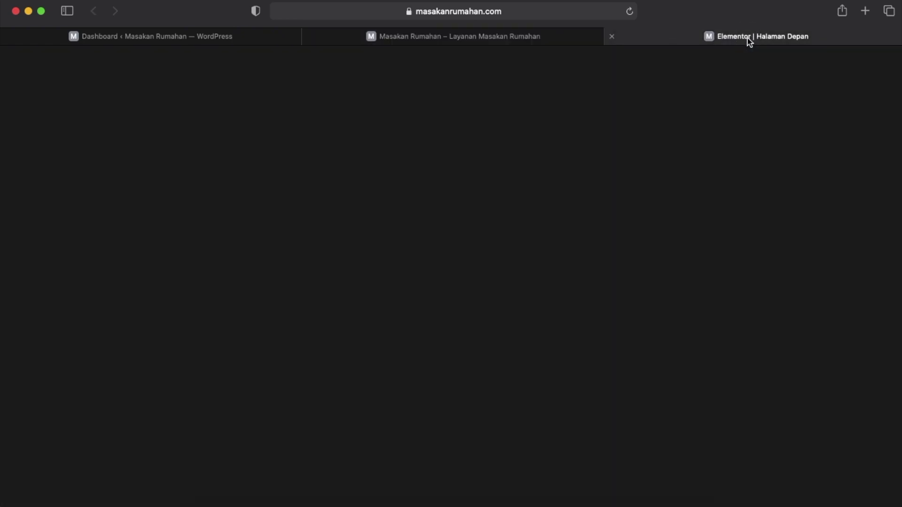
pyautogui.click(516, 41)
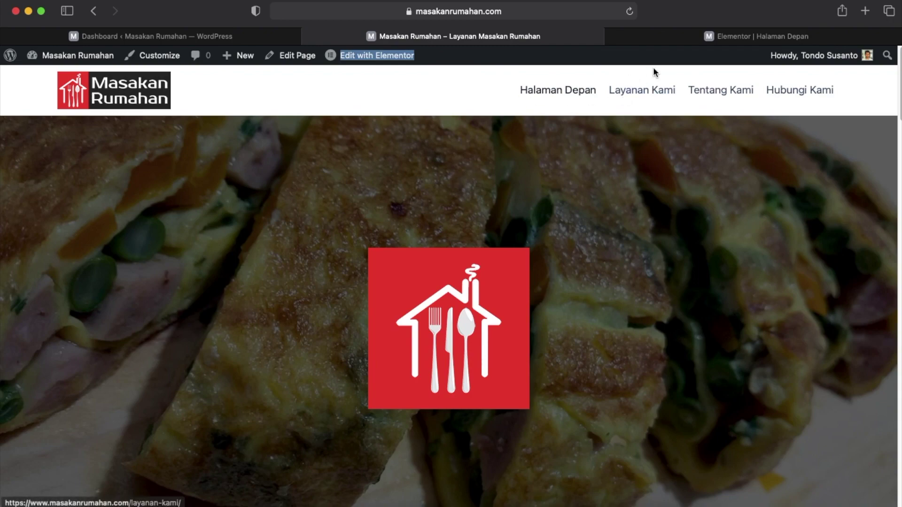
pyautogui.click(753, 38)
pyautogui.moveTo(731, 36); pyautogui.dragTo(586, 56)
# Look over the live home page down to its footer and return to the Elementor editor.
pyautogui.click(730, 38)
pyautogui.scroll(-15, 598, 284)
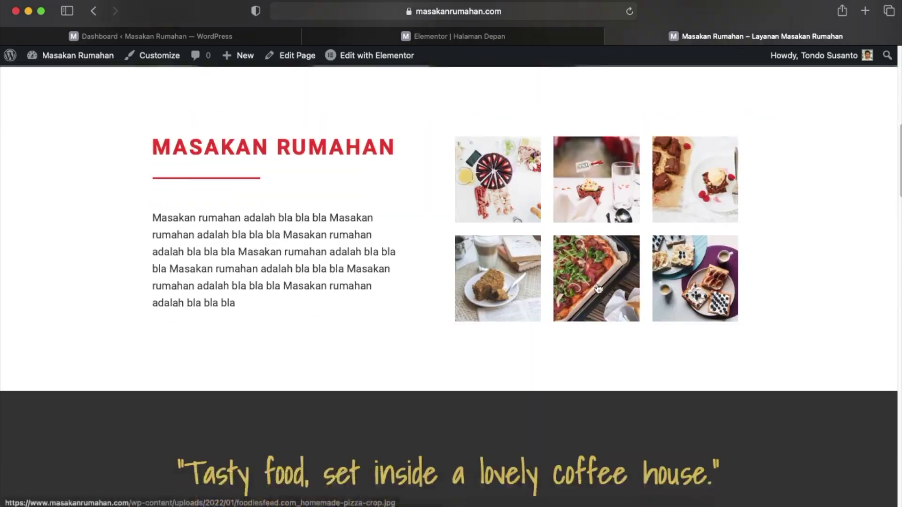
pyautogui.scroll(-5, 597, 285)
pyautogui.scroll(4, 596, 283)
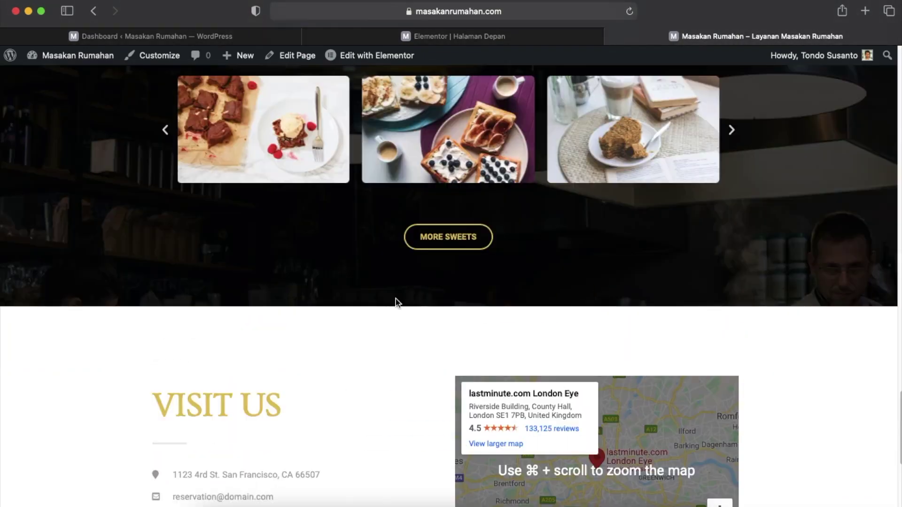
pyautogui.scroll(-4, 397, 302)
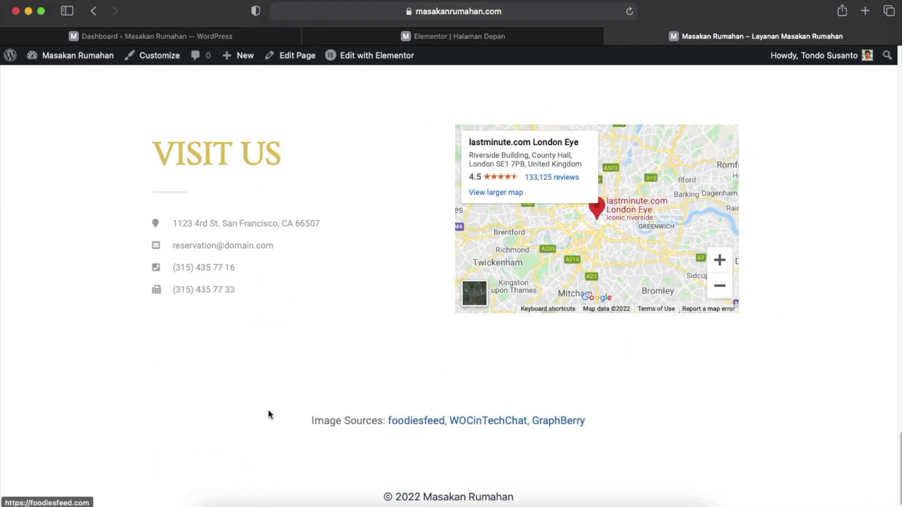
pyautogui.click(486, 37)
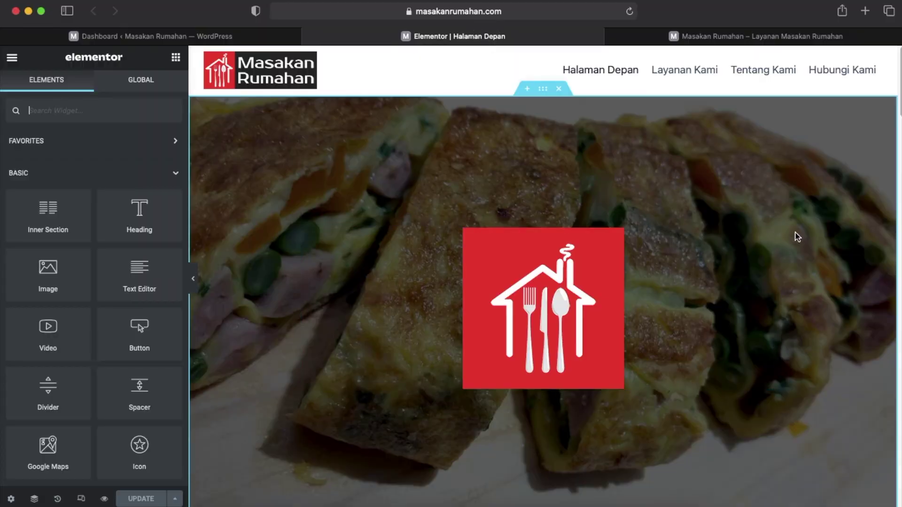
# Look over the home page sections in the editor, from the banner through Our Sweets Collection to Visit Us.
pyautogui.scroll(-10, 795, 235)
pyautogui.scroll(-15, 797, 236)
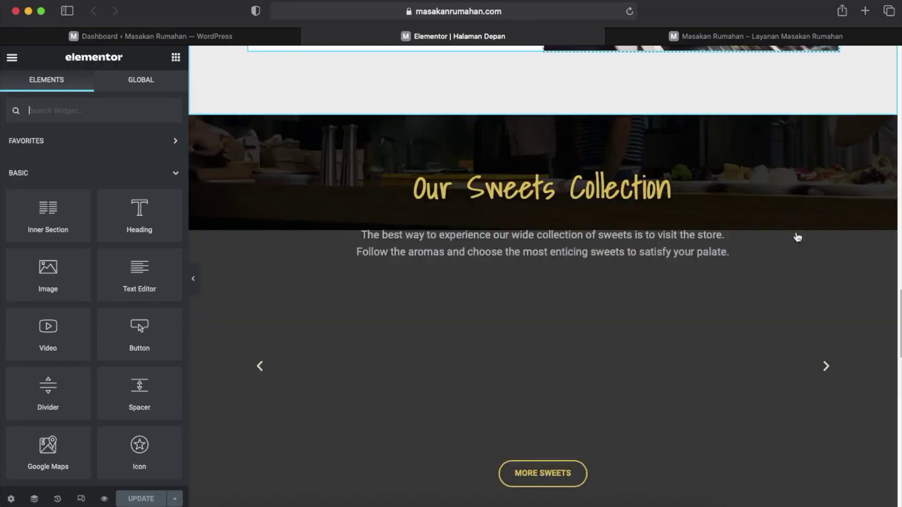
pyautogui.scroll(-1, 797, 236)
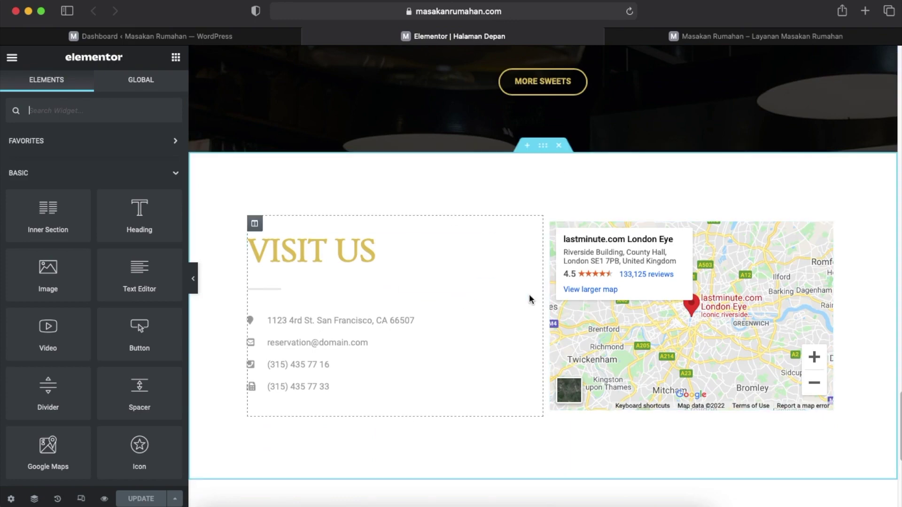
pyautogui.scroll(8, 529, 297)
pyautogui.scroll(1, 592, 232)
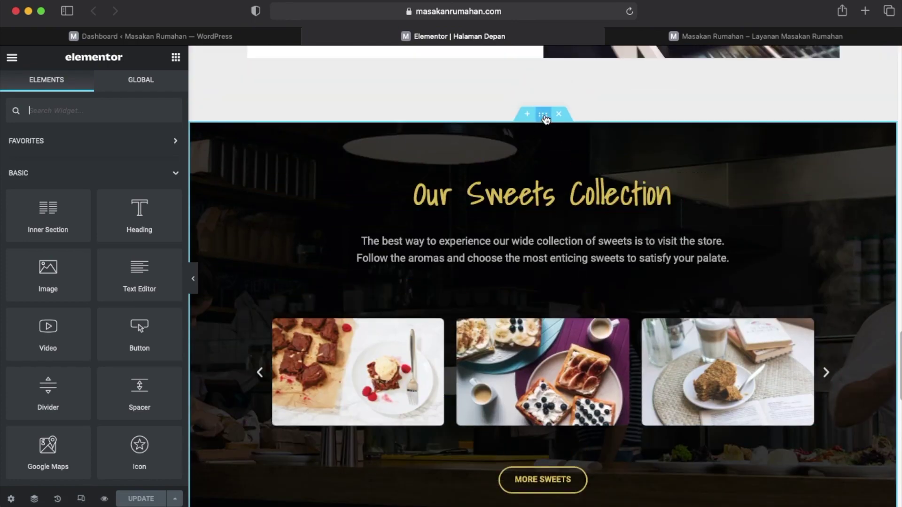
pyautogui.scroll(3, 555, 169)
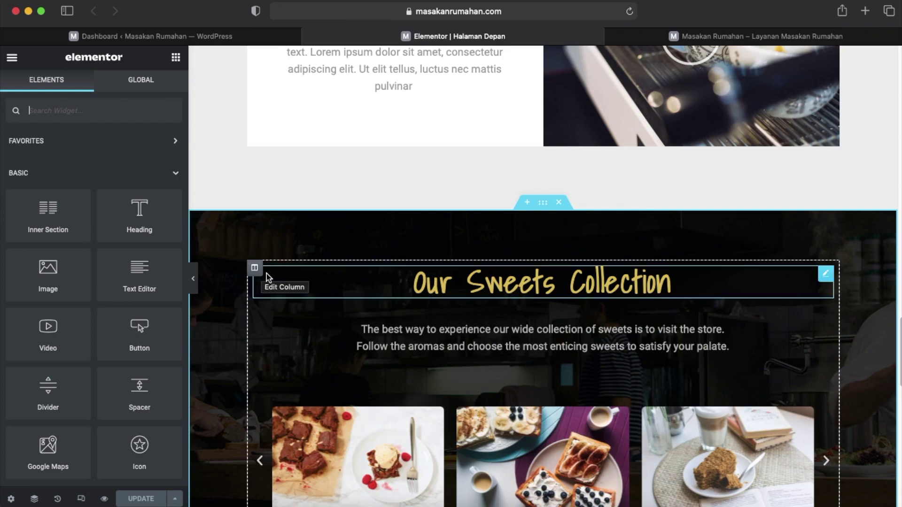
pyautogui.scroll(5, 574, 225)
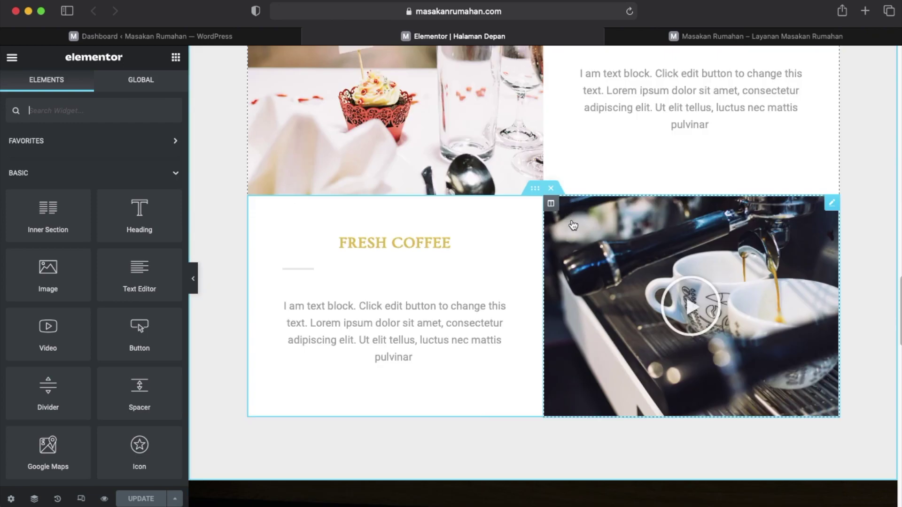
pyautogui.scroll(-8, 574, 226)
pyautogui.scroll(9, 574, 226)
pyautogui.scroll(-10, 573, 225)
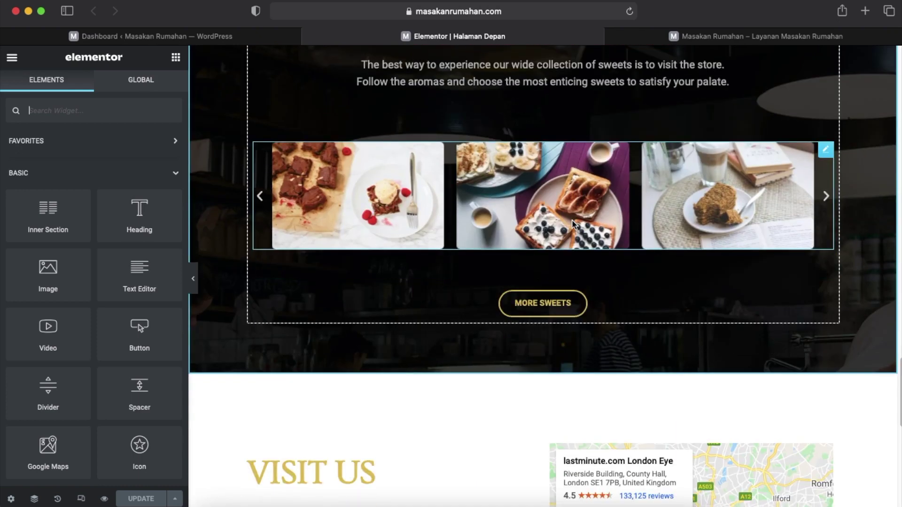
pyautogui.scroll(5, 573, 225)
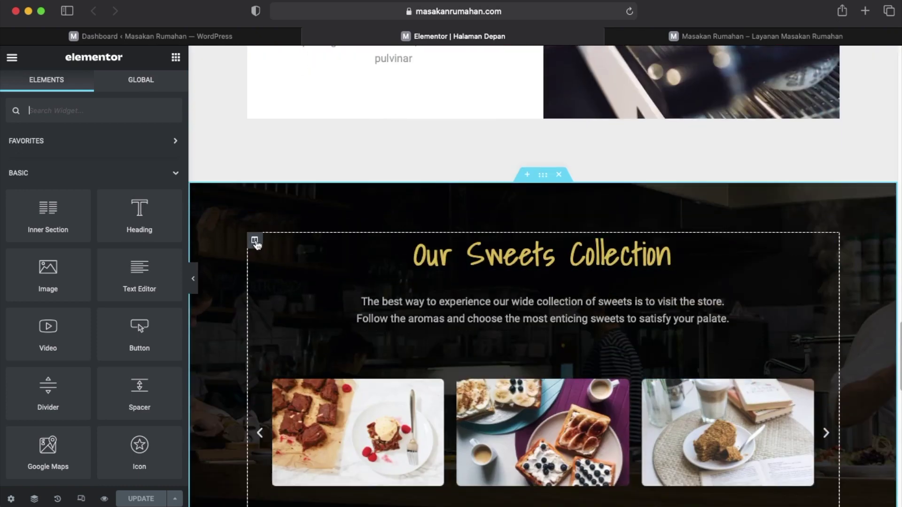
# Examine the available actions for the Our Sweets Collection column and heading, and open the section's layout settings.
pyautogui.rightClick(257, 244)
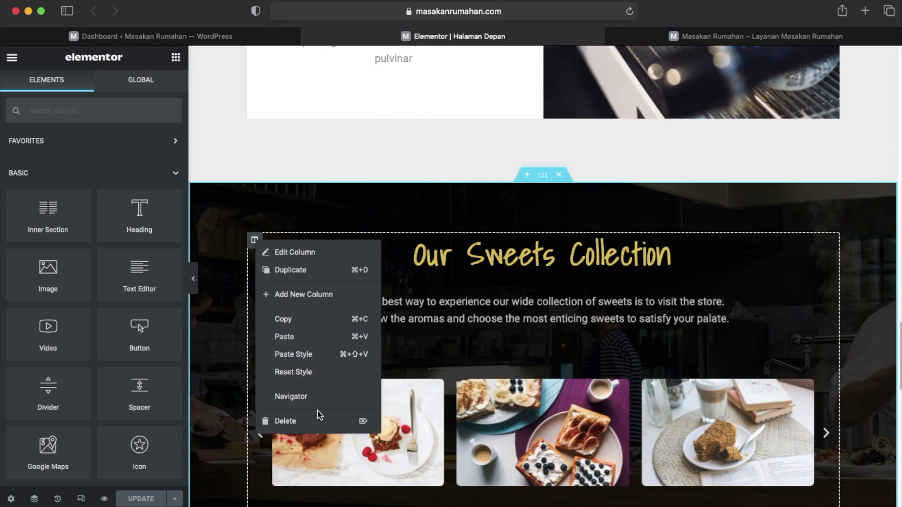
pyautogui.click(875, 209)
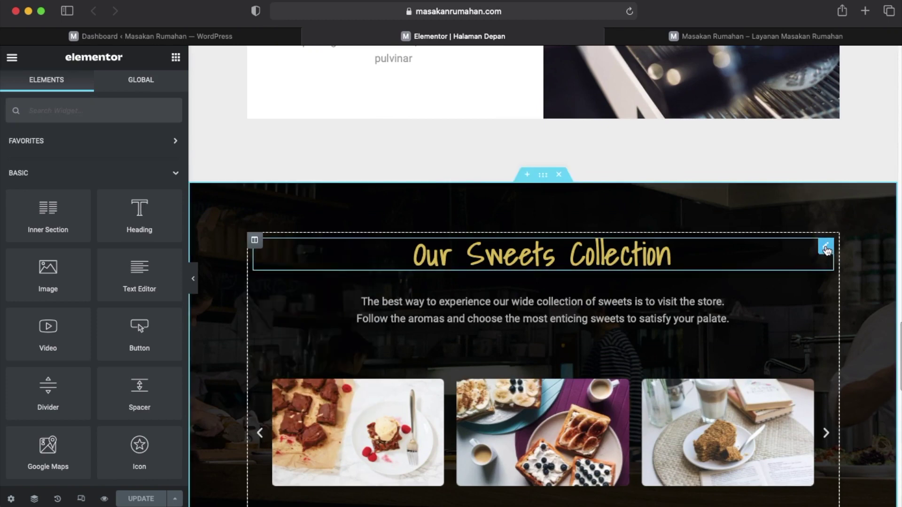
pyautogui.rightClick(826, 249)
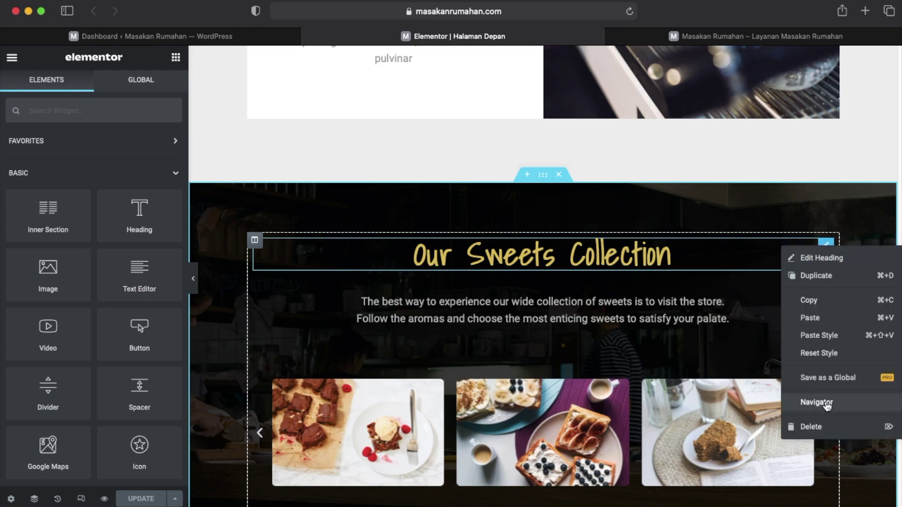
pyautogui.click(543, 177)
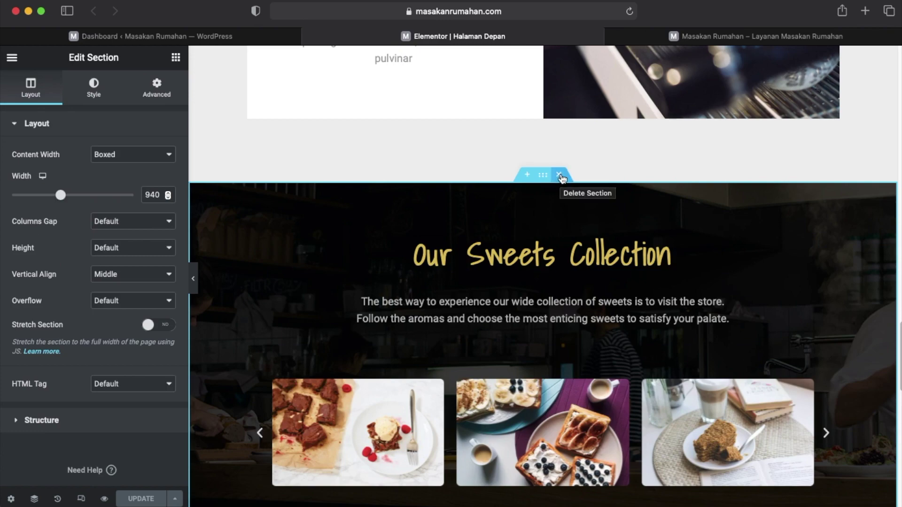
# Delete the Visit Us section with the map and the Image Sources section beneath it.
pyautogui.scroll(-15, 565, 202)
pyautogui.scroll(5, 565, 201)
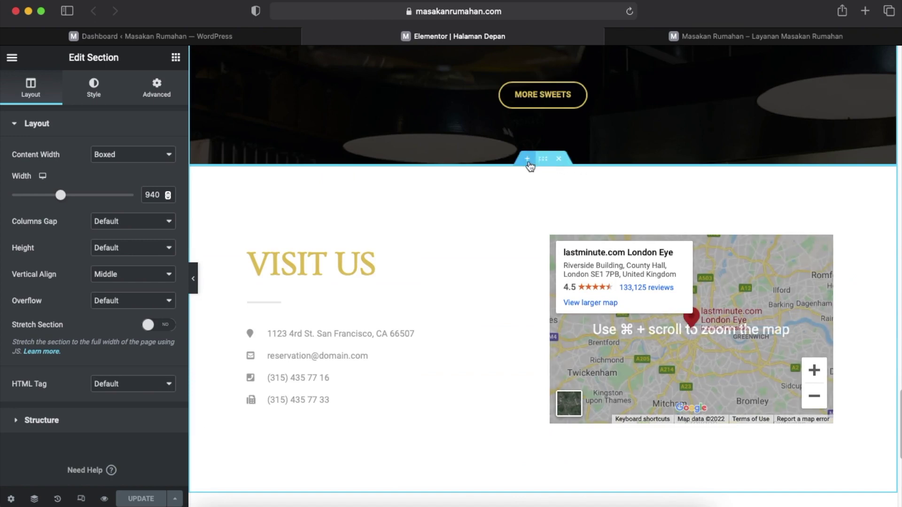
pyautogui.click(559, 160)
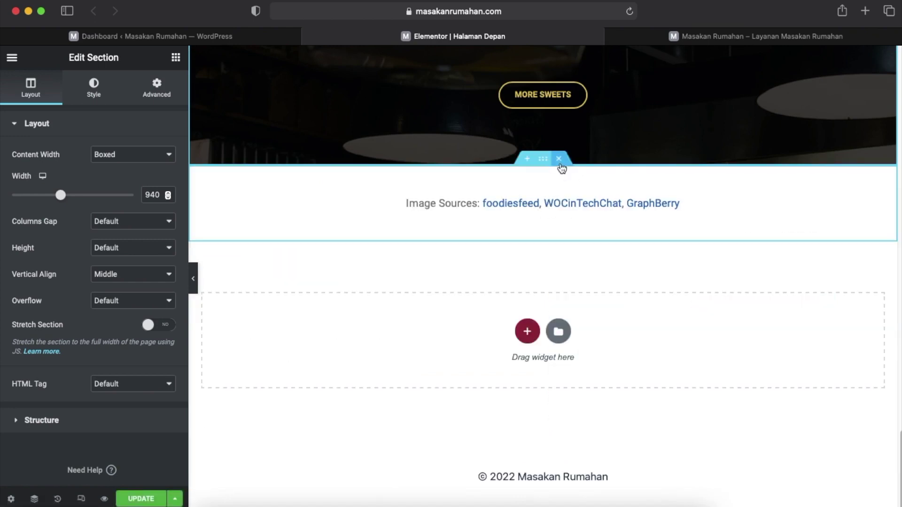
pyautogui.click(559, 160)
# Check the end of the page around Our Sweets Collection and update the page to save the deletions.
pyautogui.scroll(2, 592, 191)
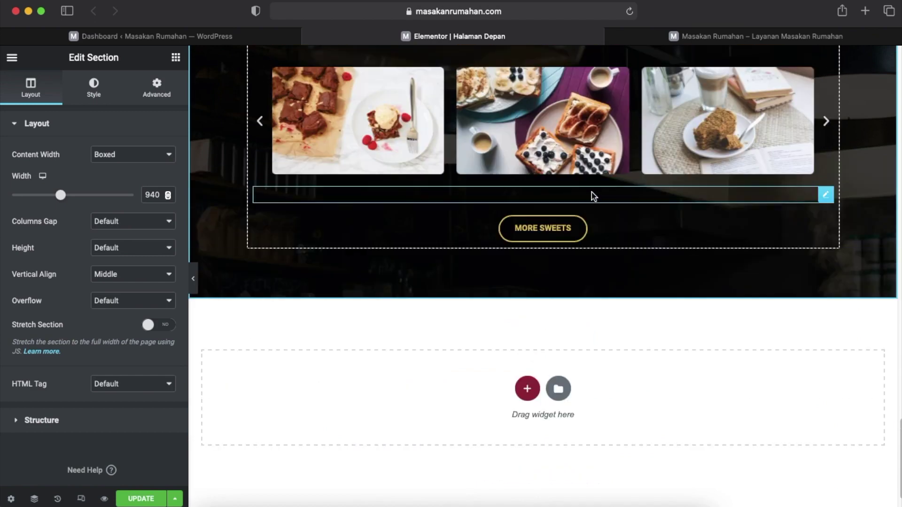
pyautogui.scroll(6, 424, 346)
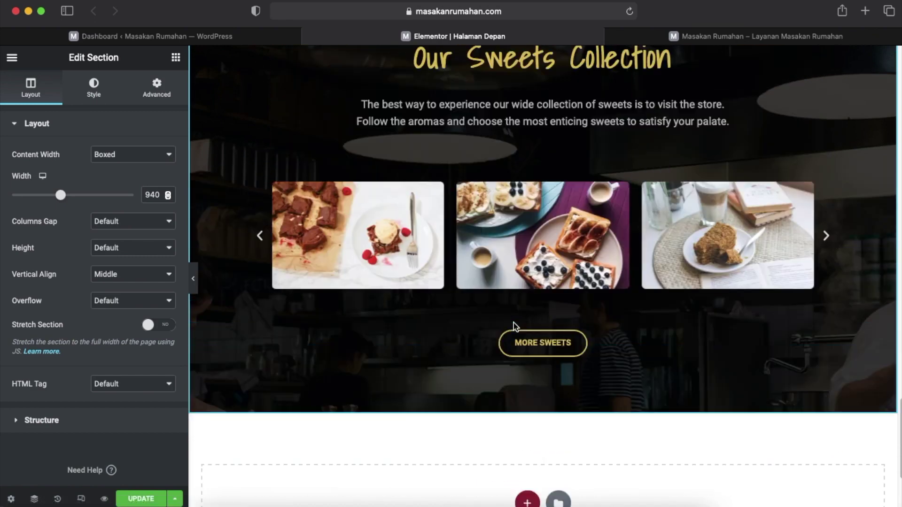
pyautogui.scroll(-4, 515, 326)
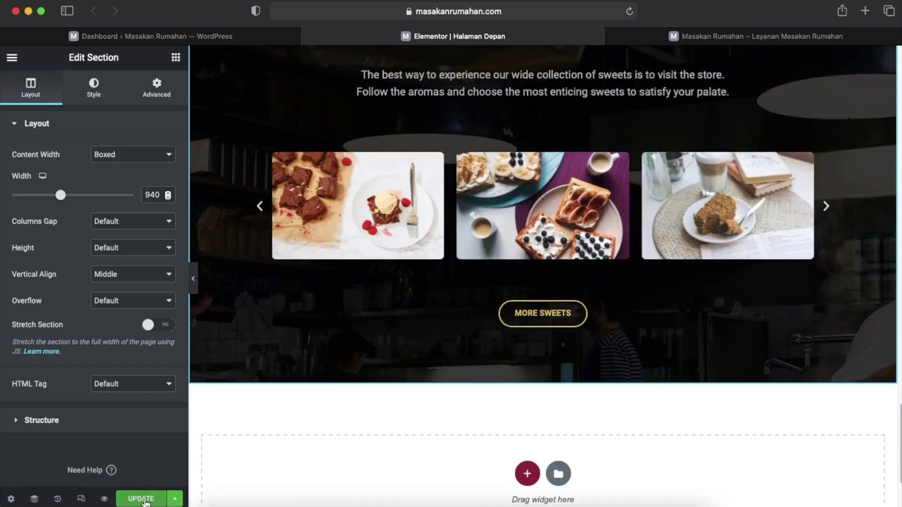
pyautogui.click(142, 499)
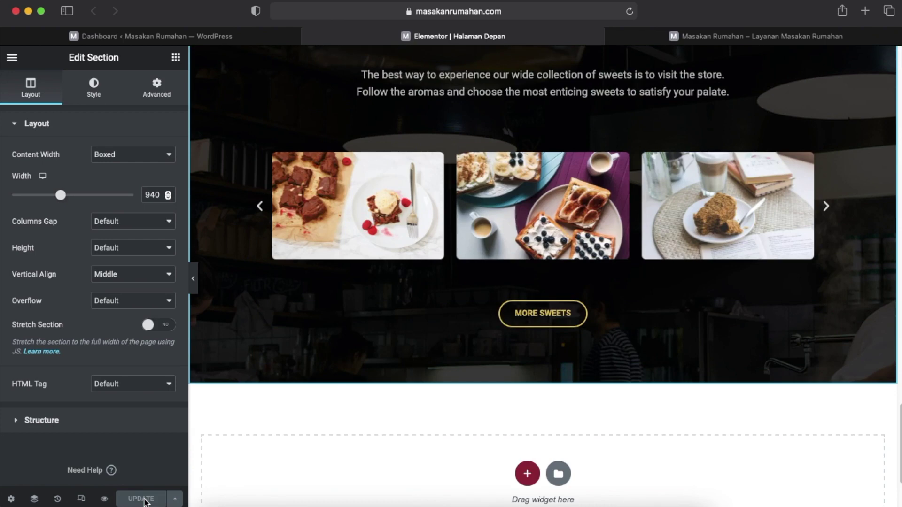
# Switch to the live home page and reload it from its address.
pyautogui.click(700, 42)
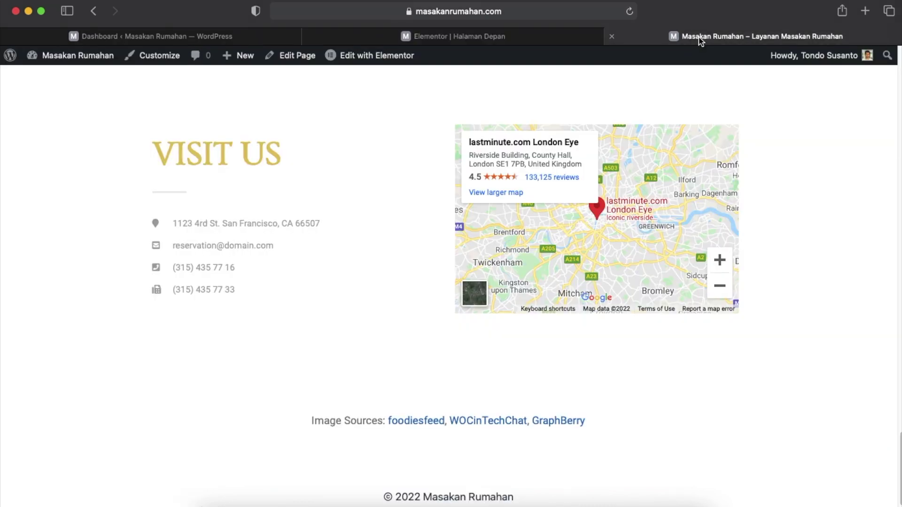
pyautogui.scroll(3, 380, 254)
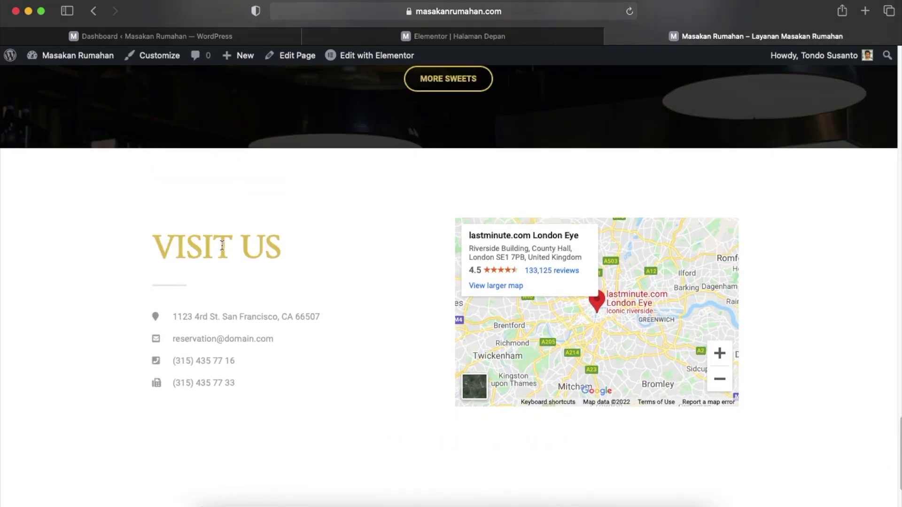
pyautogui.scroll(-1, 500, 233)
pyautogui.scroll(3, 437, 219)
pyautogui.click(476, 12)
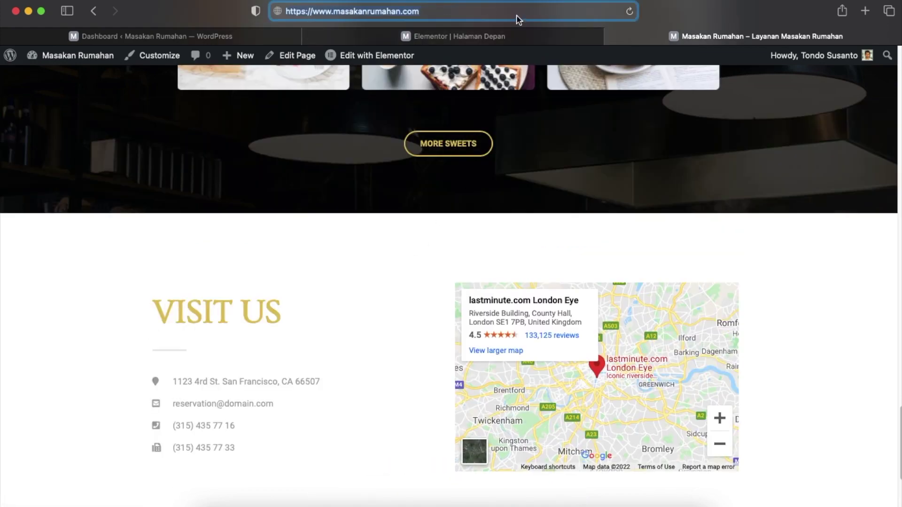
pyautogui.press('Return')
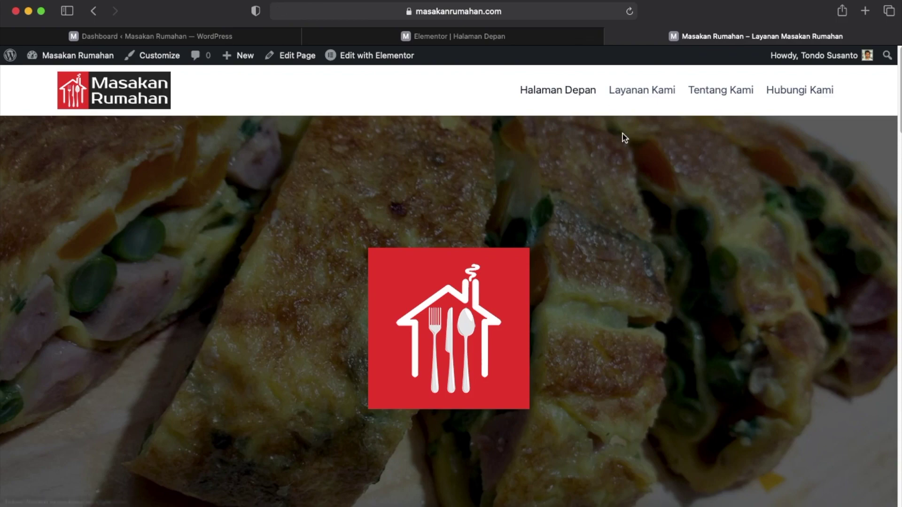
# Check the end of the live home page between the Our Sweets Collection section and the footer.
pyautogui.scroll(-20, 627, 143)
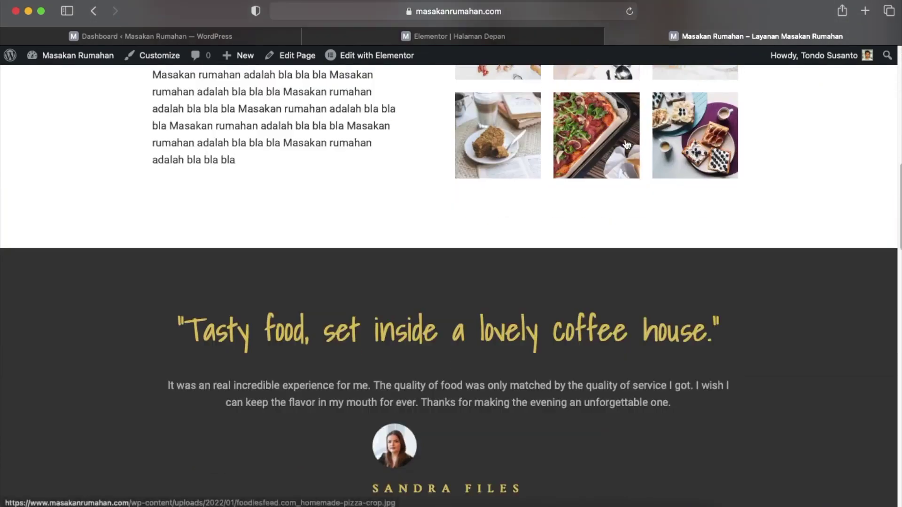
pyautogui.scroll(-15, 627, 143)
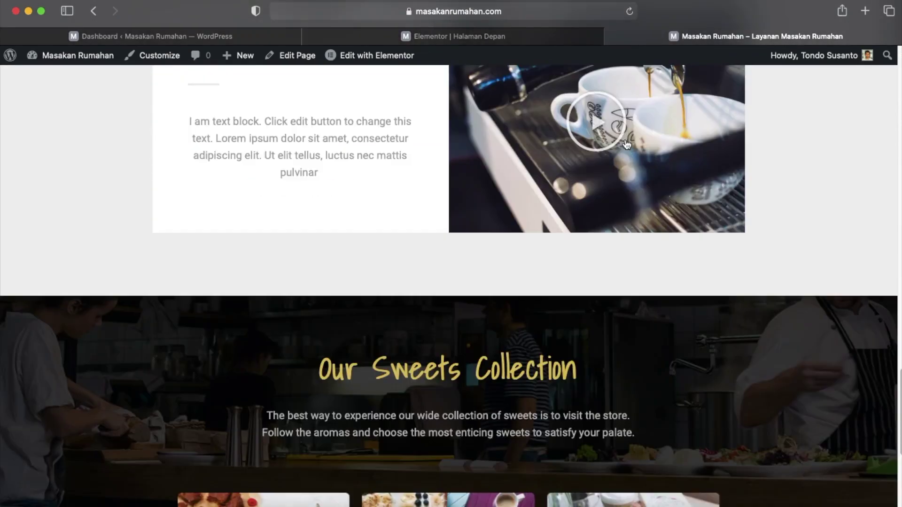
pyautogui.scroll(-3, 627, 144)
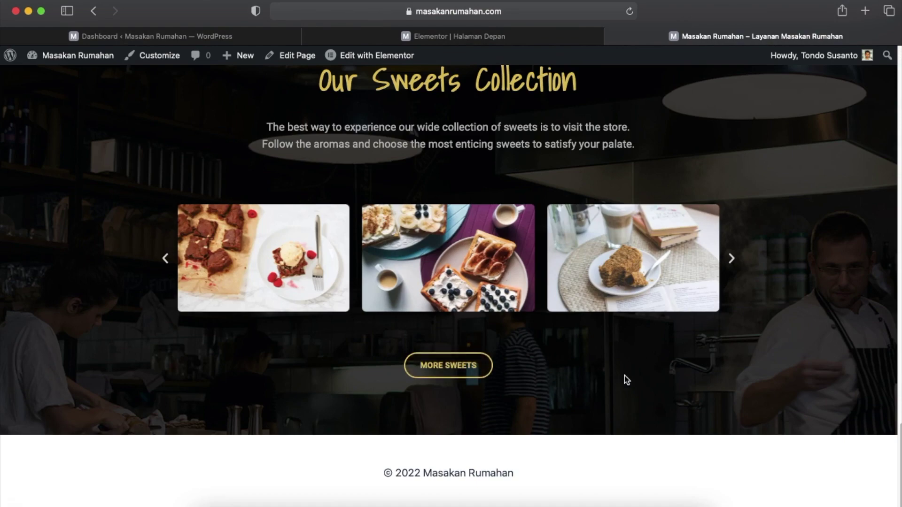
pyautogui.scroll(3, 624, 376)
pyautogui.scroll(-2, 625, 373)
pyautogui.scroll(2, 624, 374)
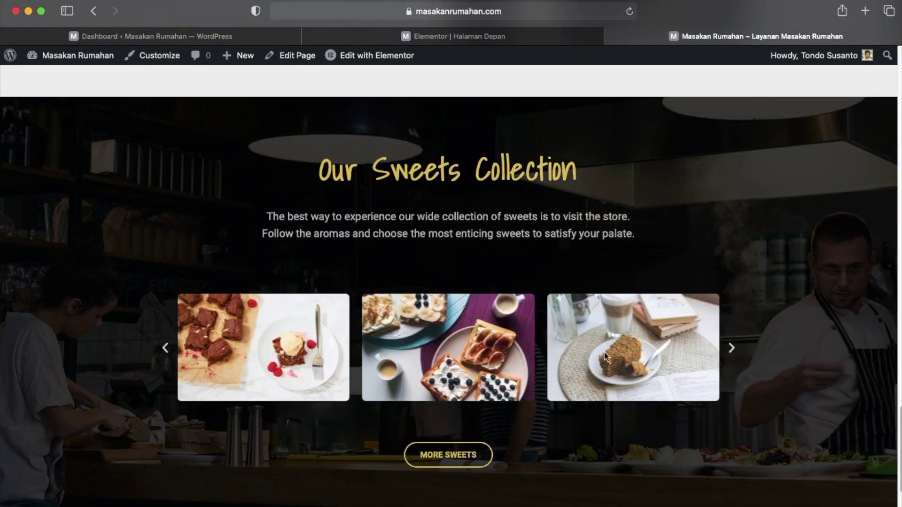
# Review the live page's testimonial, Tasty Breakfast, Birthdays & Events and Fresh Coffee blocks, and return to the Elementor editor.
pyautogui.scroll(10, 563, 311)
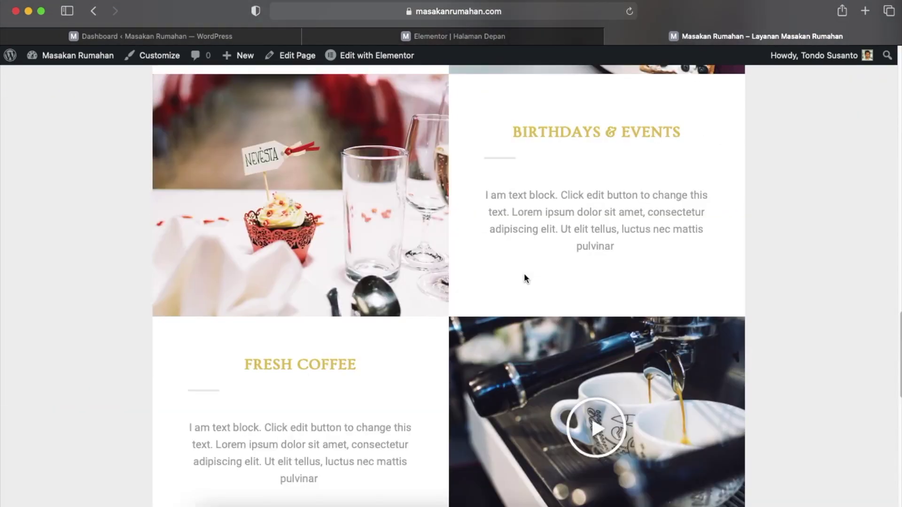
pyautogui.scroll(10, 524, 277)
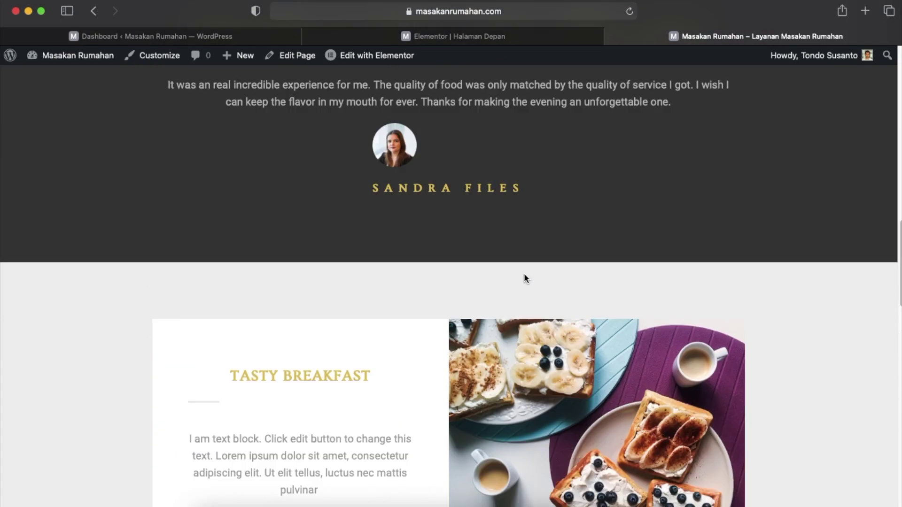
pyautogui.scroll(5, 523, 277)
pyautogui.scroll(-4, 523, 277)
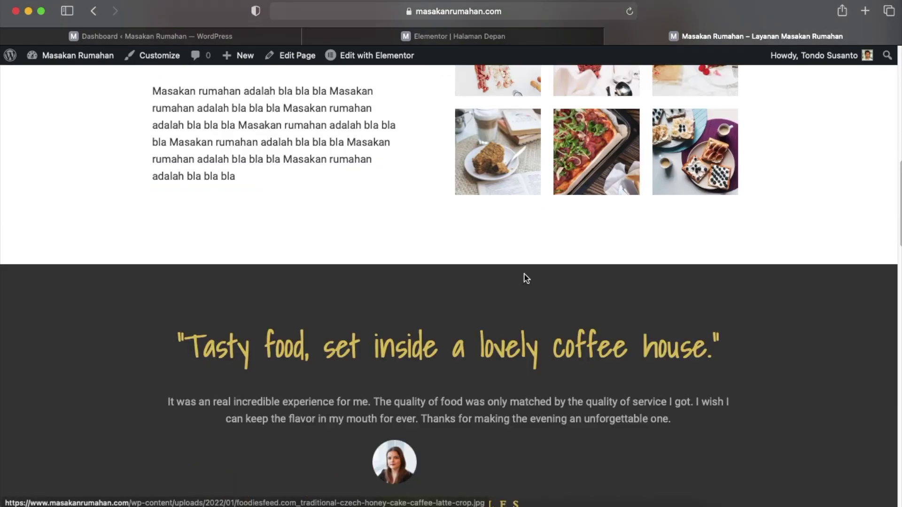
pyautogui.scroll(-3, 309, 320)
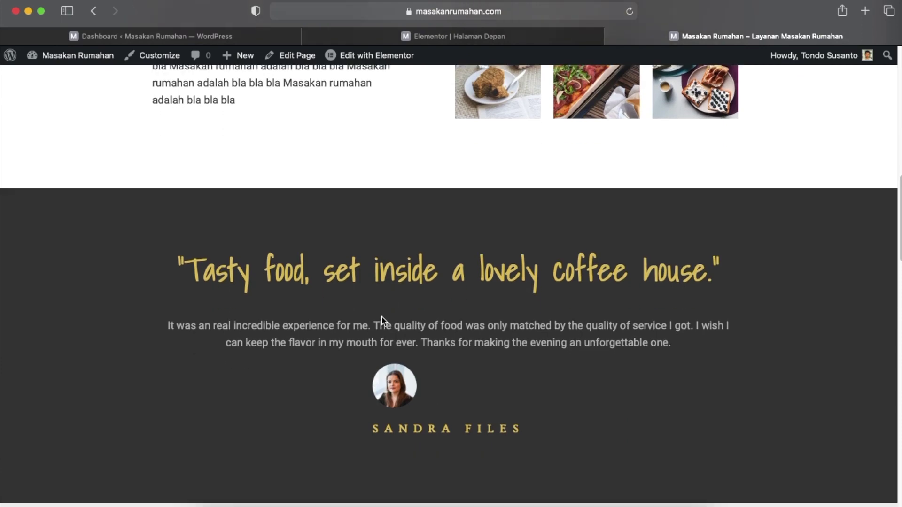
pyautogui.scroll(-9, 441, 353)
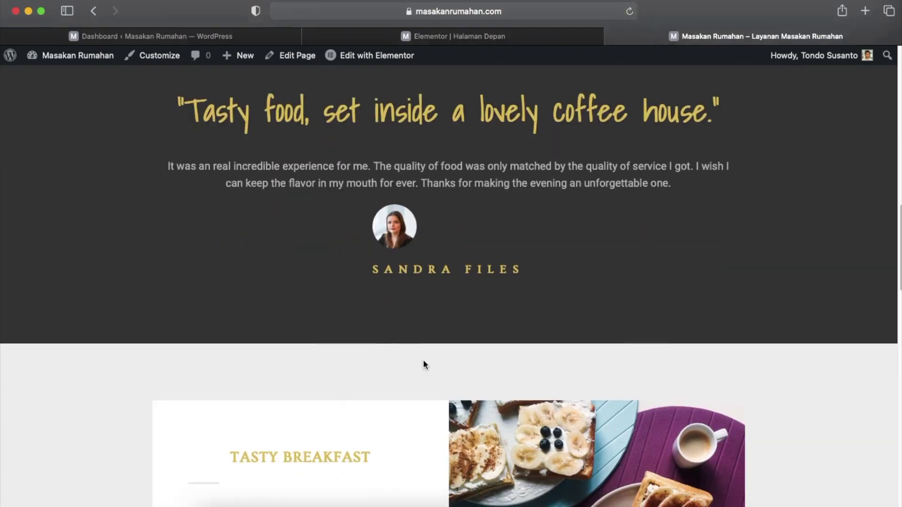
pyautogui.scroll(-2, 612, 264)
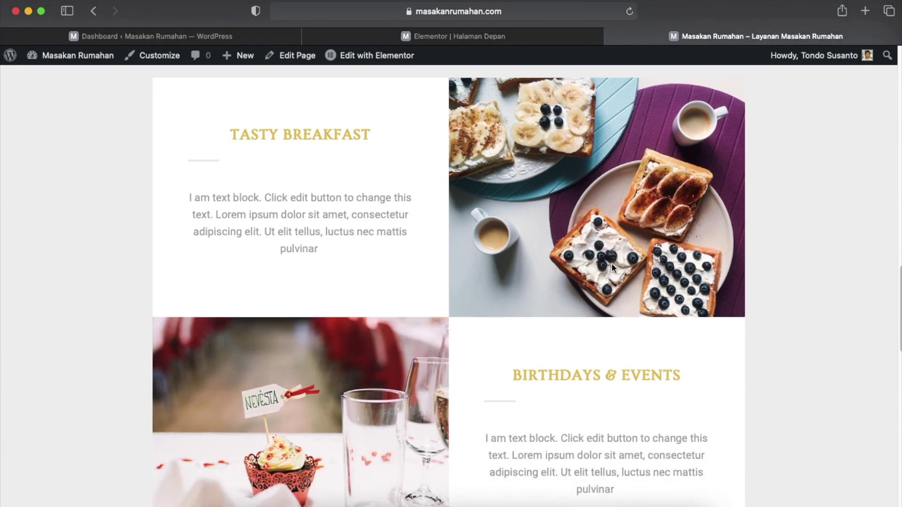
pyautogui.scroll(1, 613, 268)
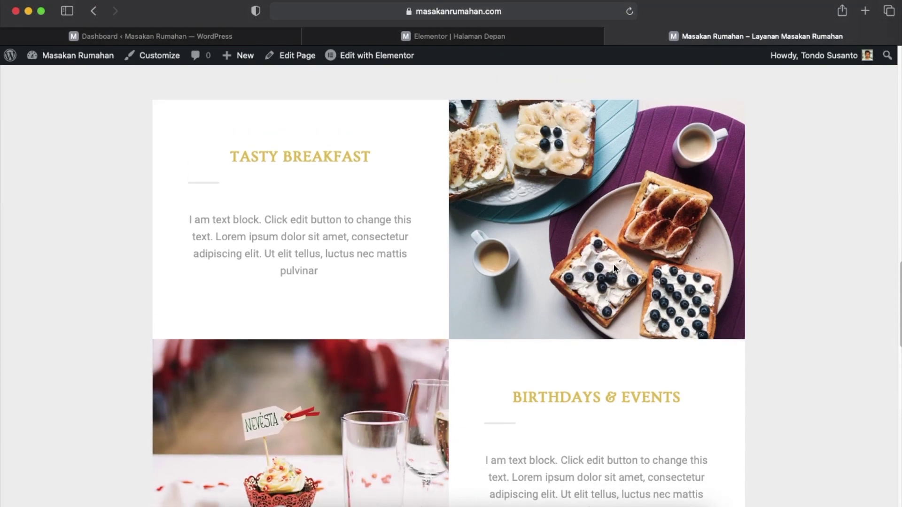
pyautogui.scroll(1, 614, 268)
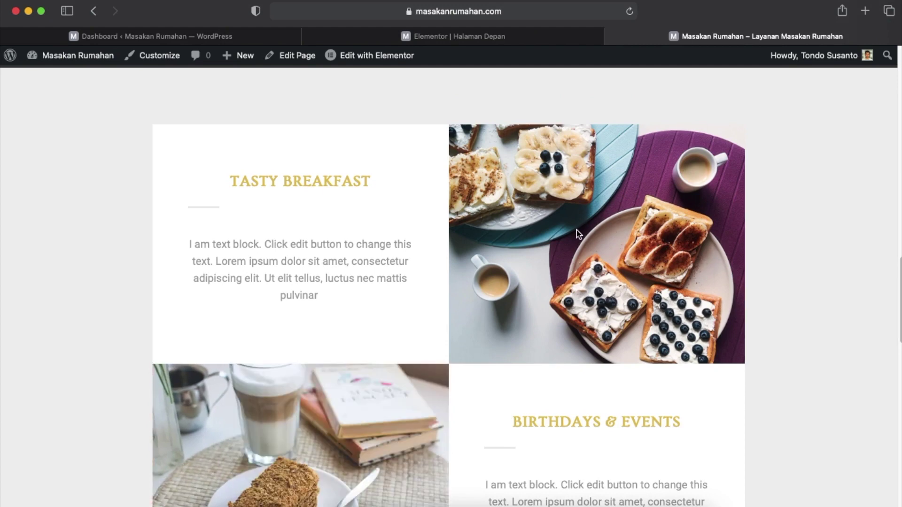
pyautogui.scroll(-1, 659, 250)
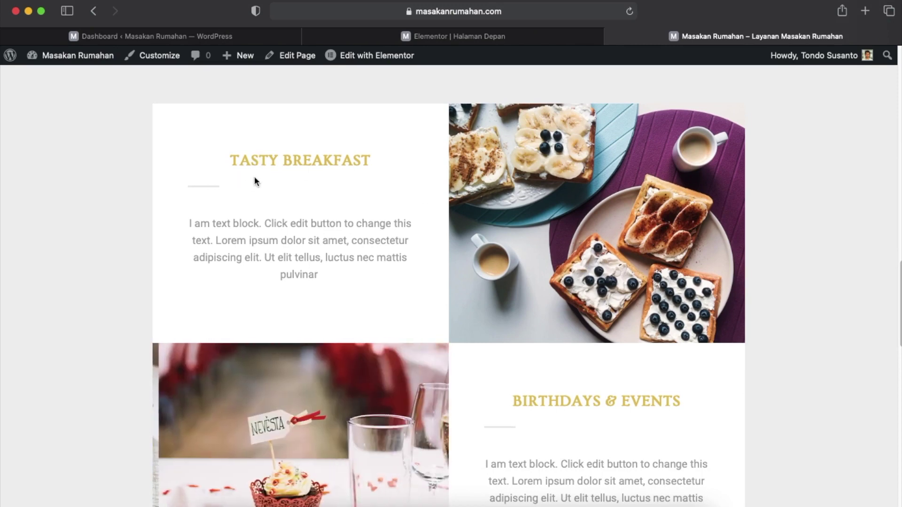
pyautogui.click(469, 38)
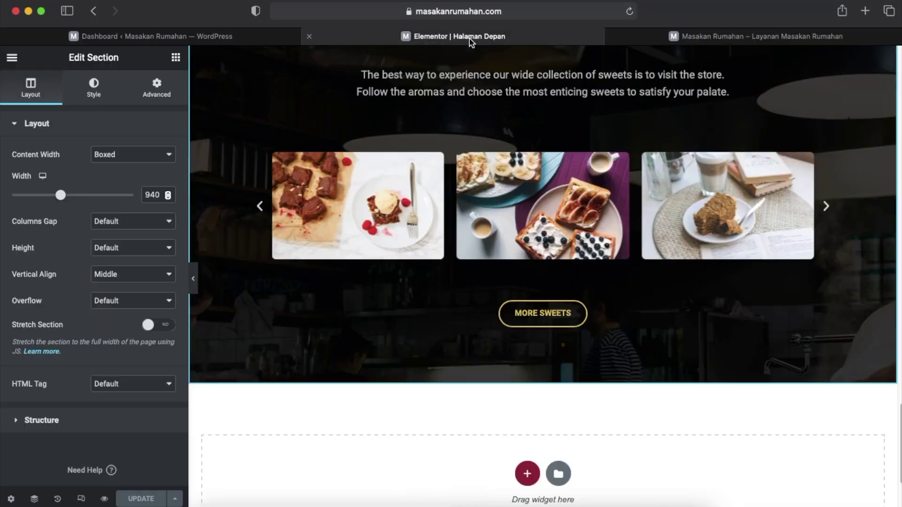
# Change the text of the More Sweets button below the image carousel to "Selanjutnya".
pyautogui.click(825, 160)
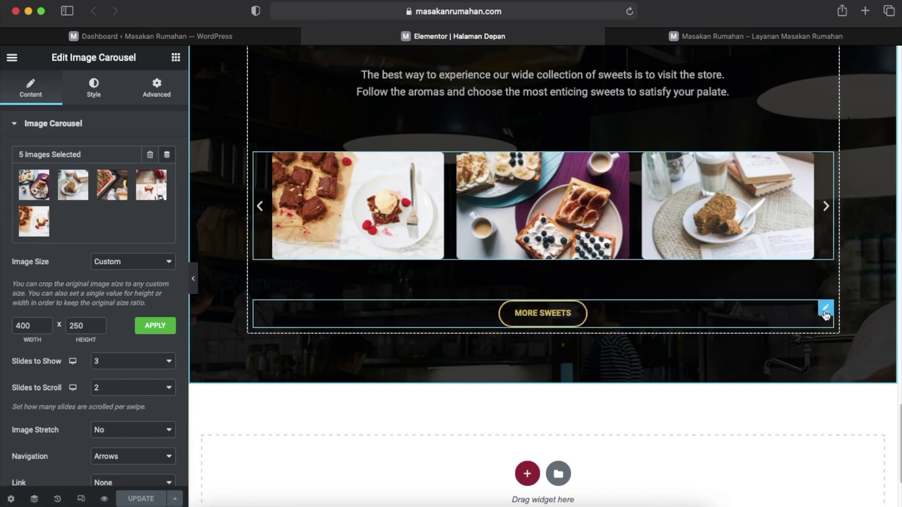
pyautogui.click(825, 309)
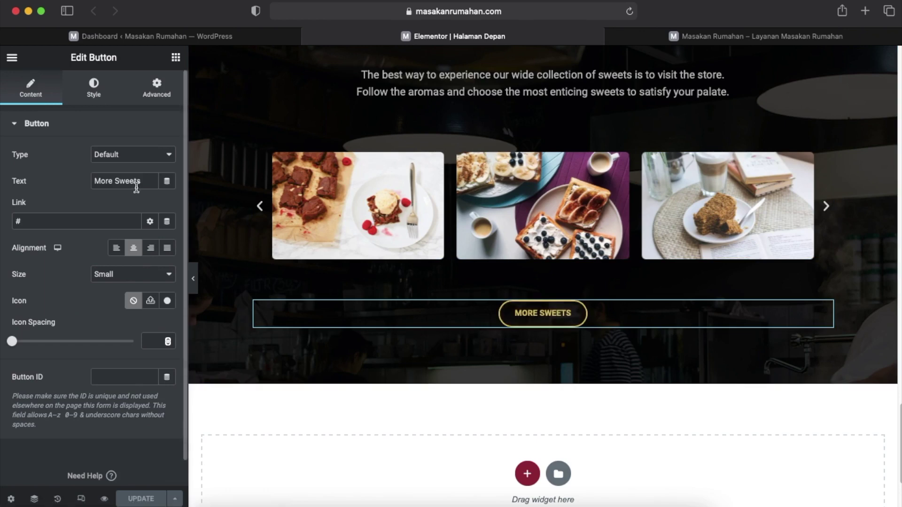
pyautogui.moveTo(147, 181); pyautogui.dragTo(69, 177)
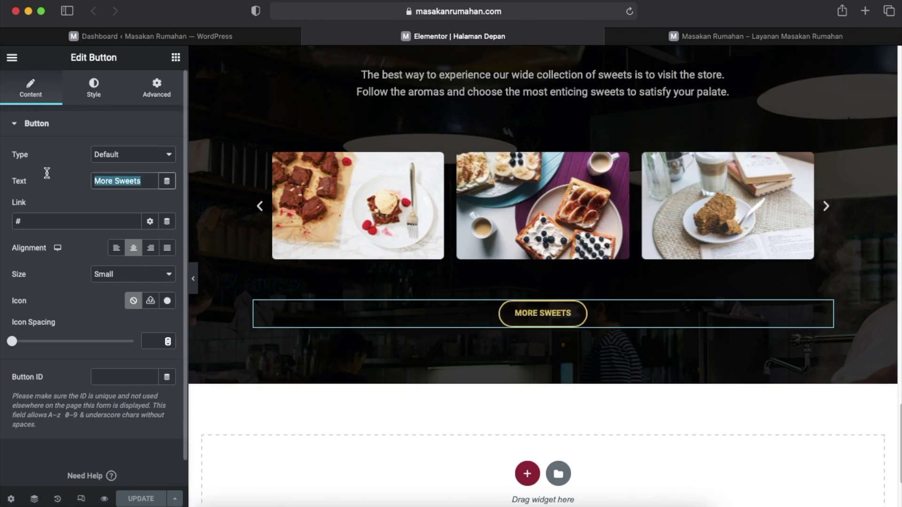
pyautogui.write('Selanjuta')
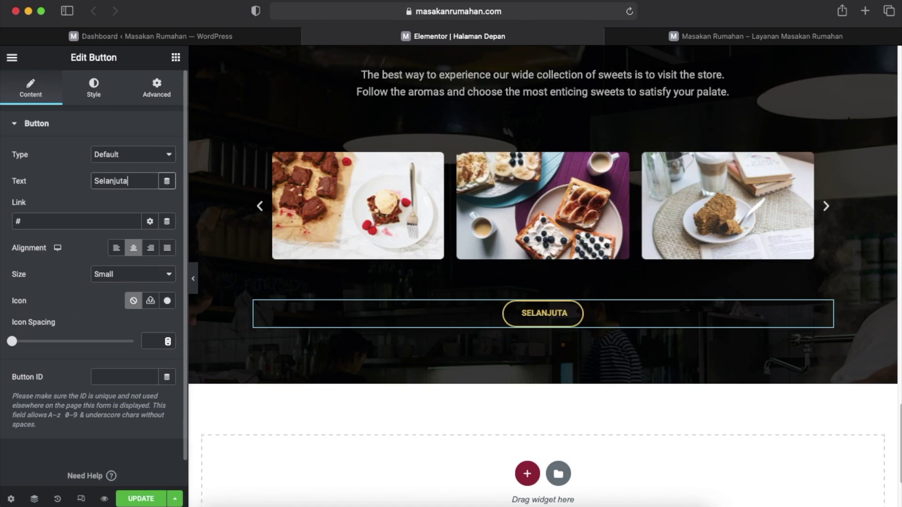
pyautogui.press('BackSpace')
pyautogui.write('nya')
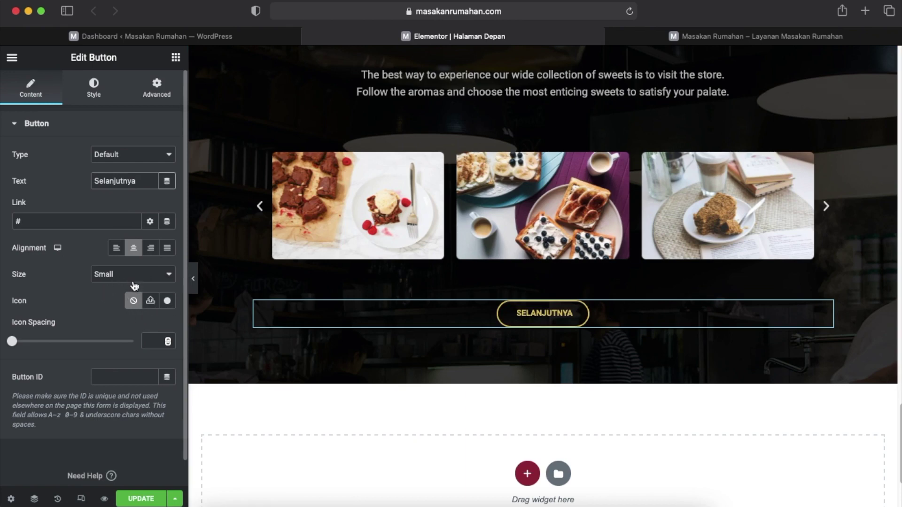
# Add the address book icon from the icon library to the Selanjutnya button and set its icon position to After.
pyautogui.click(167, 301)
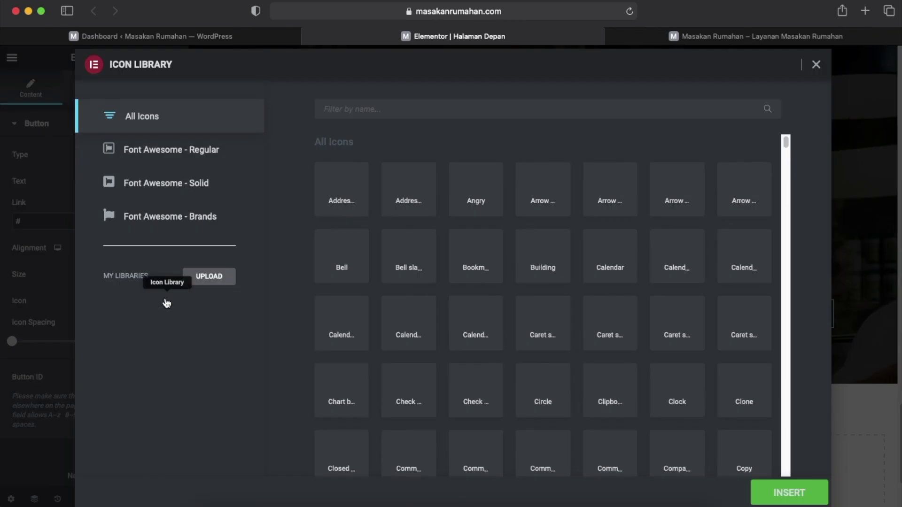
pyautogui.click(340, 193)
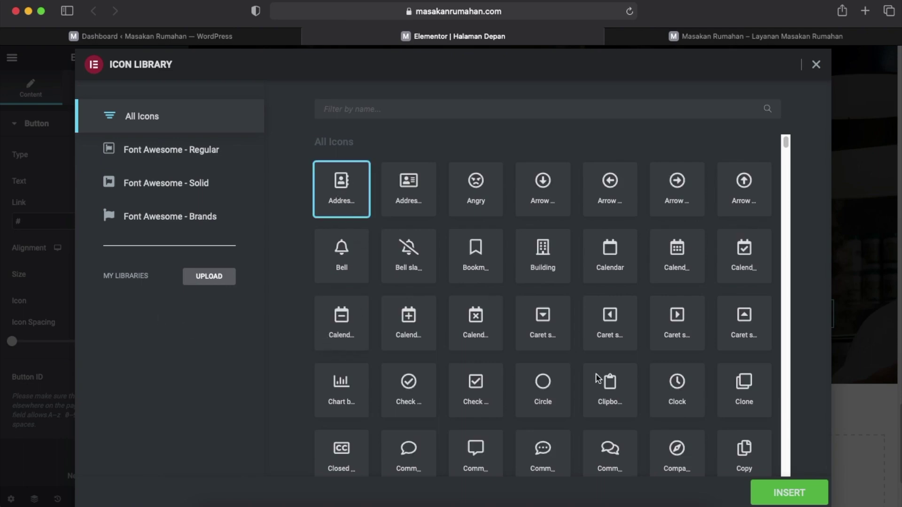
pyautogui.click(774, 488)
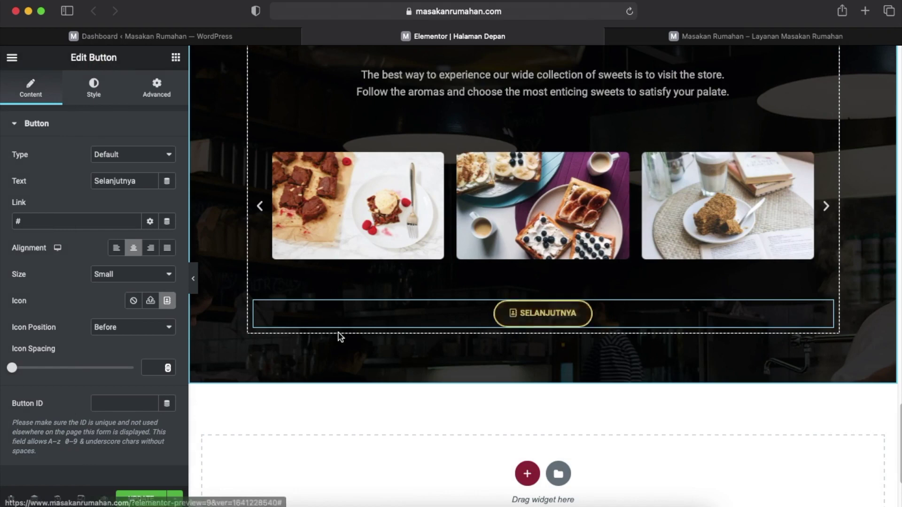
pyautogui.click(145, 328)
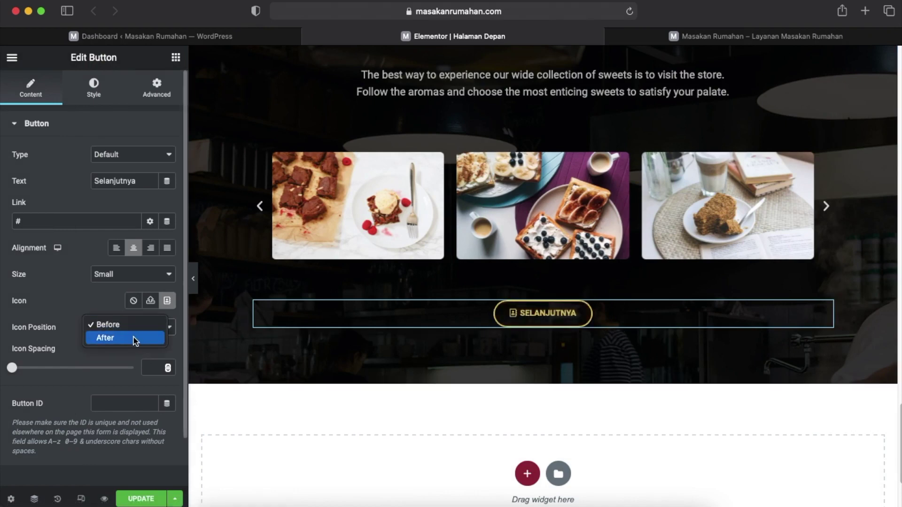
pyautogui.click(136, 338)
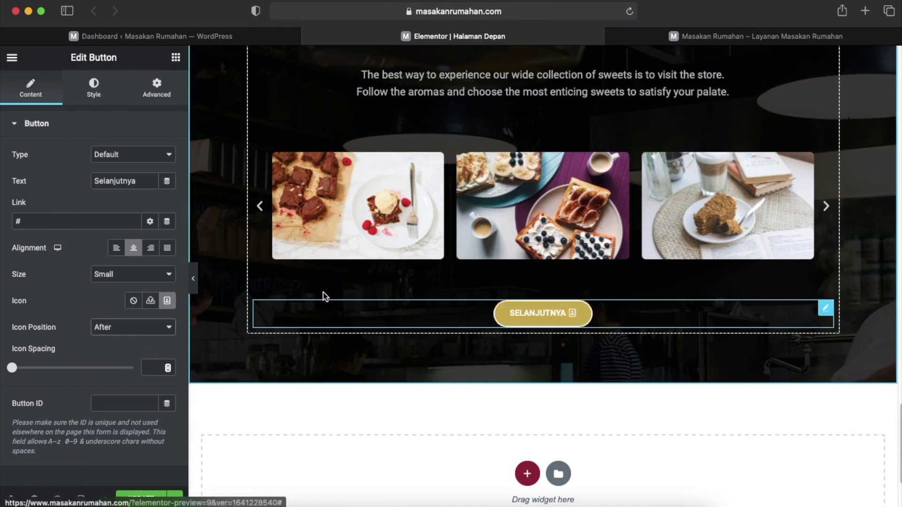
# Set the Selanjutnya button's hover background color to red.
pyautogui.click(93, 94)
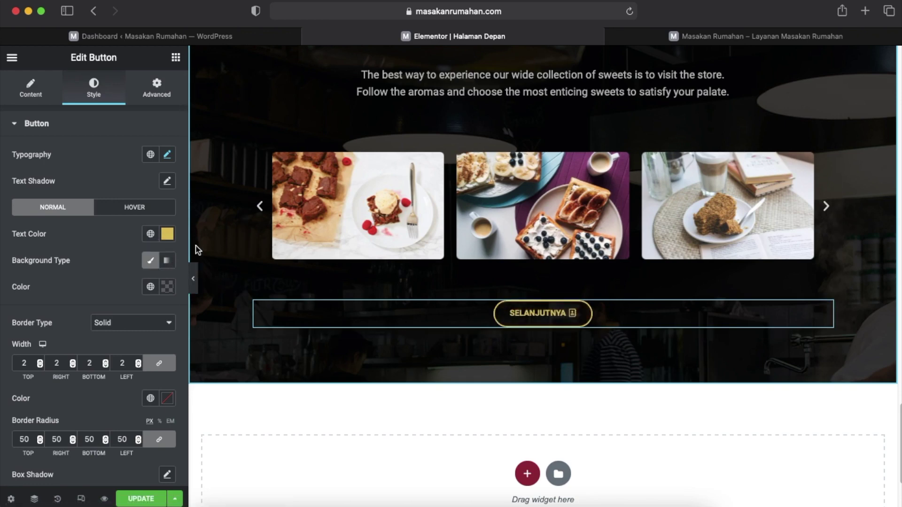
pyautogui.click(129, 212)
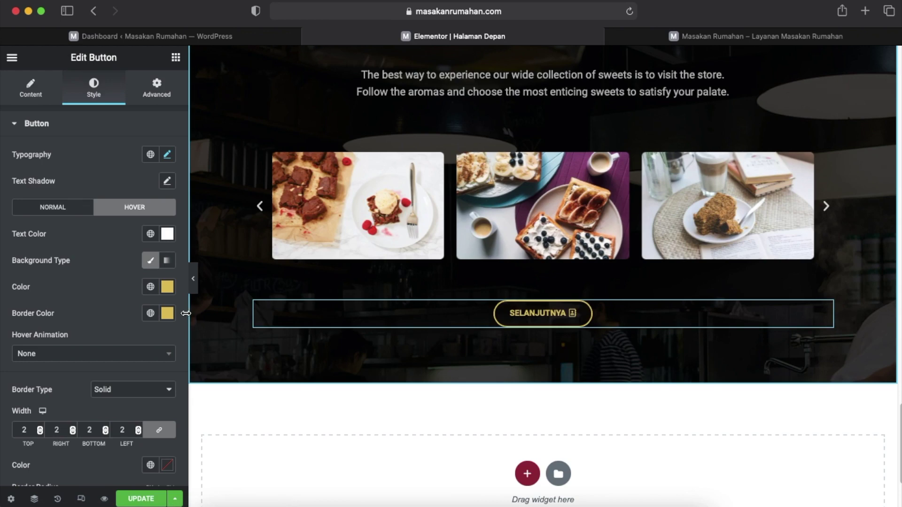
pyautogui.click(168, 287)
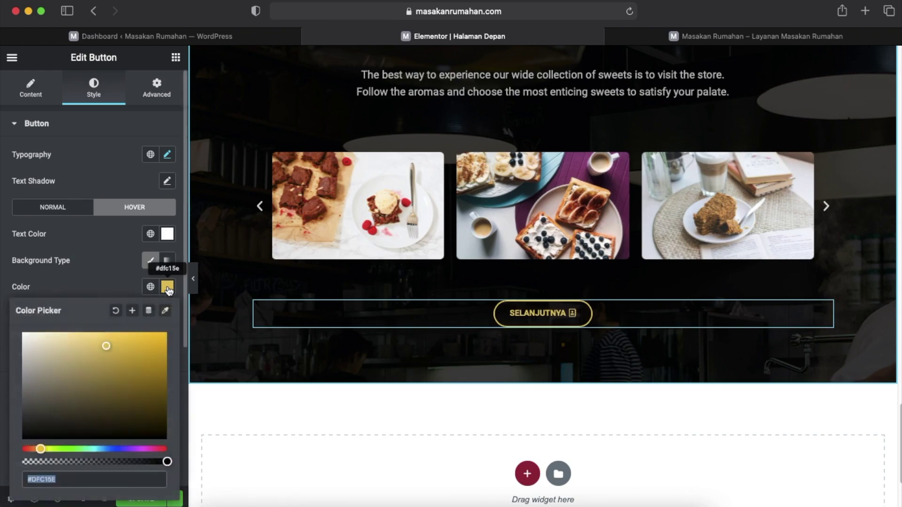
pyautogui.click(164, 449)
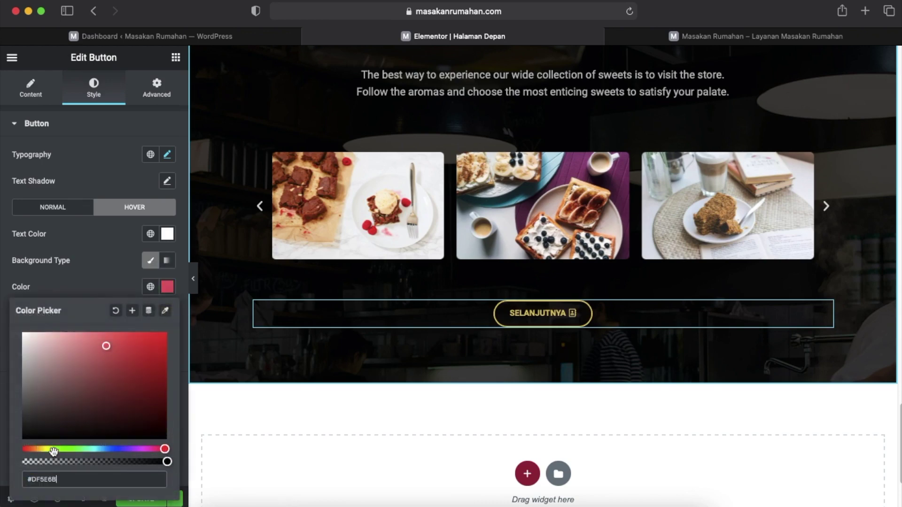
pyautogui.click(164, 337)
pyautogui.click(110, 281)
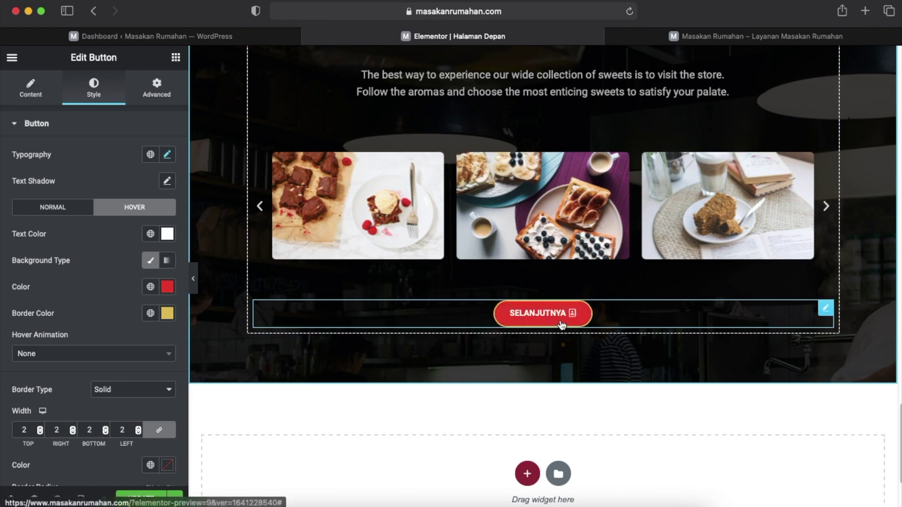
# Set the Selanjutnya button's hover border color to white.
pyautogui.click(168, 314)
pyautogui.moveTo(113, 149); pyautogui.dragTo(22, 136)
pyautogui.click(89, 337)
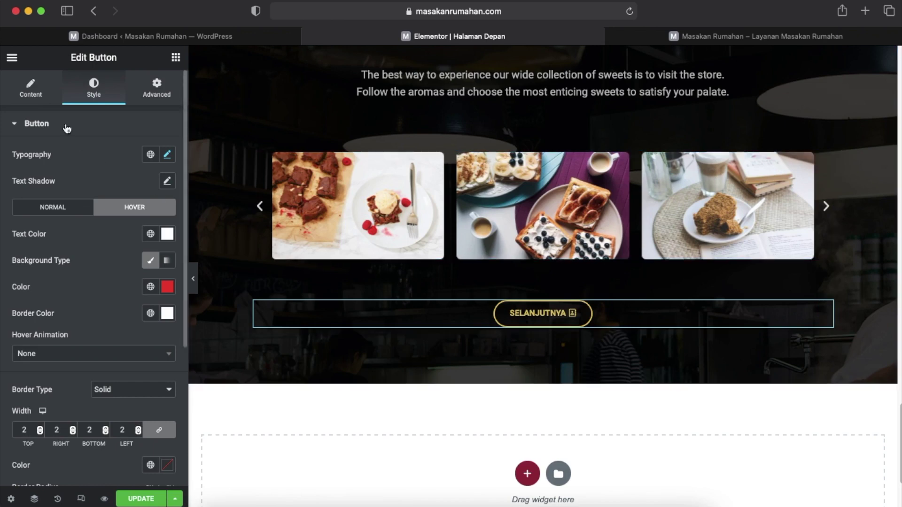
# Preview the Selanjutnya button's hover look and copy the Layanan Kami link from the page's header menu.
pyautogui.click(36, 94)
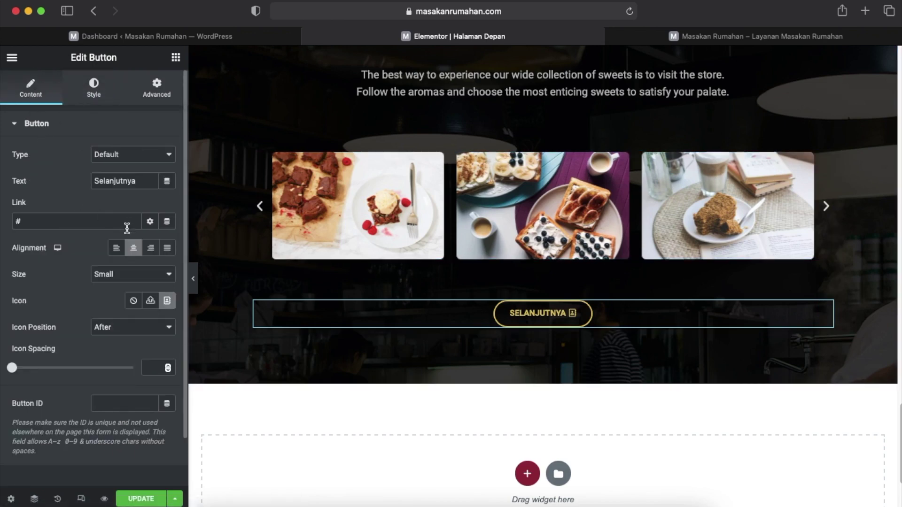
pyautogui.scroll(2, 547, 324)
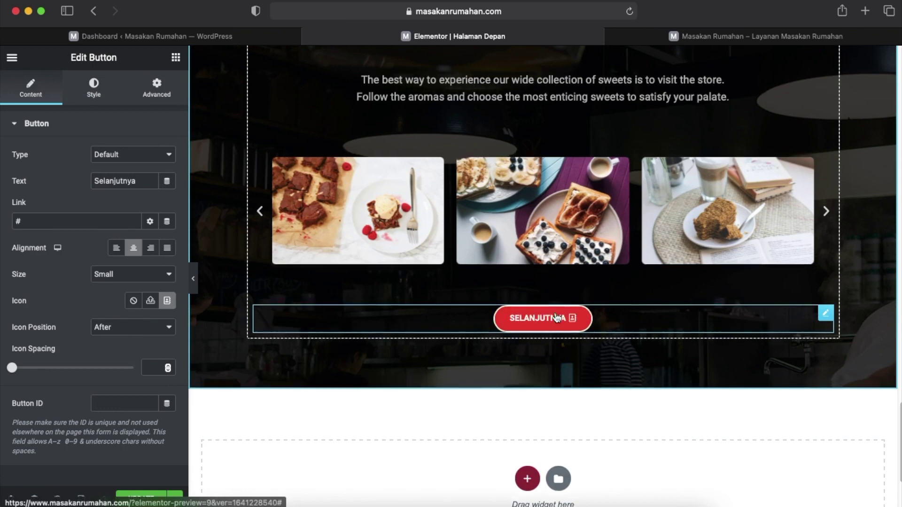
pyautogui.scroll(2, 557, 316)
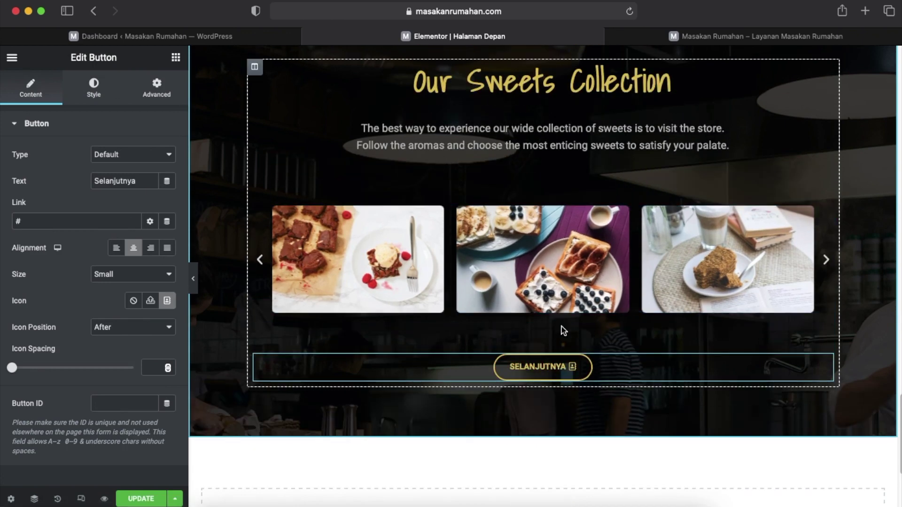
pyautogui.click(564, 371)
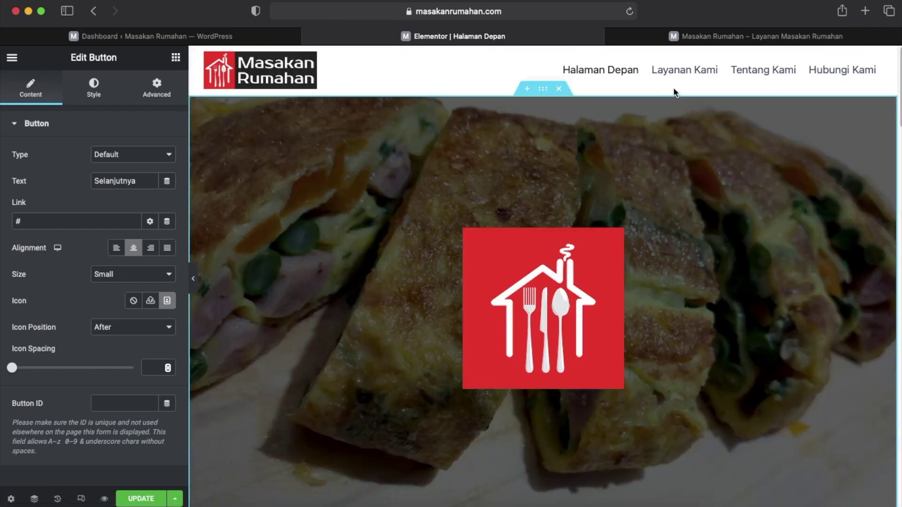
pyautogui.rightClick(701, 75)
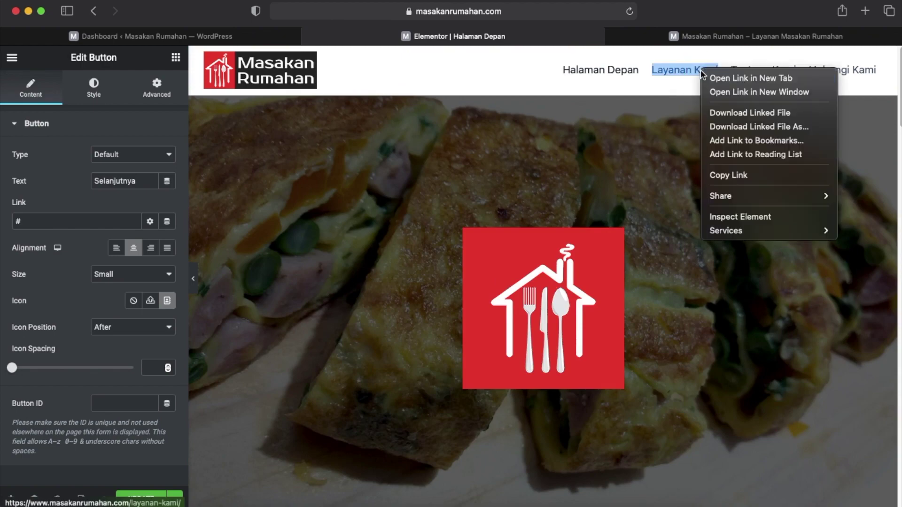
pyautogui.click(757, 175)
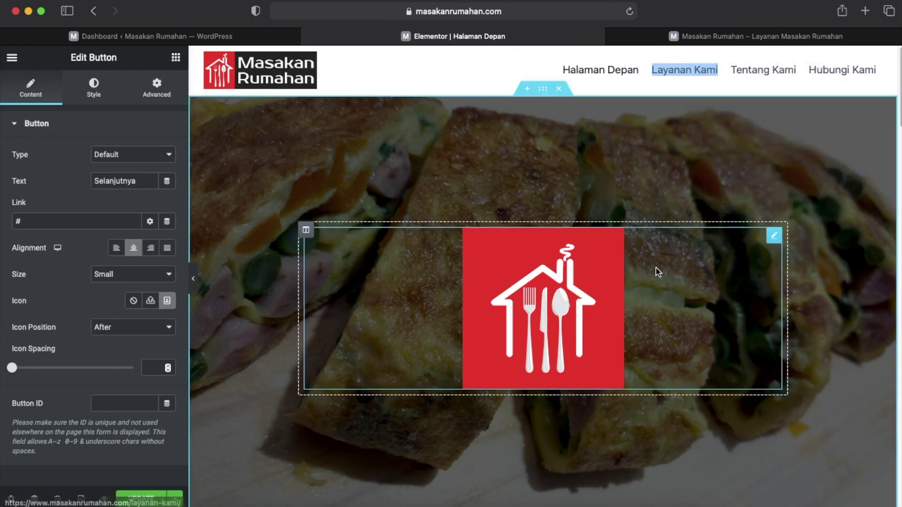
# Replace the Selanjutnya button's link with the copied Layanan Kami page address and update the page.
pyautogui.scroll(-15, 656, 267)
pyautogui.scroll(-10, 657, 267)
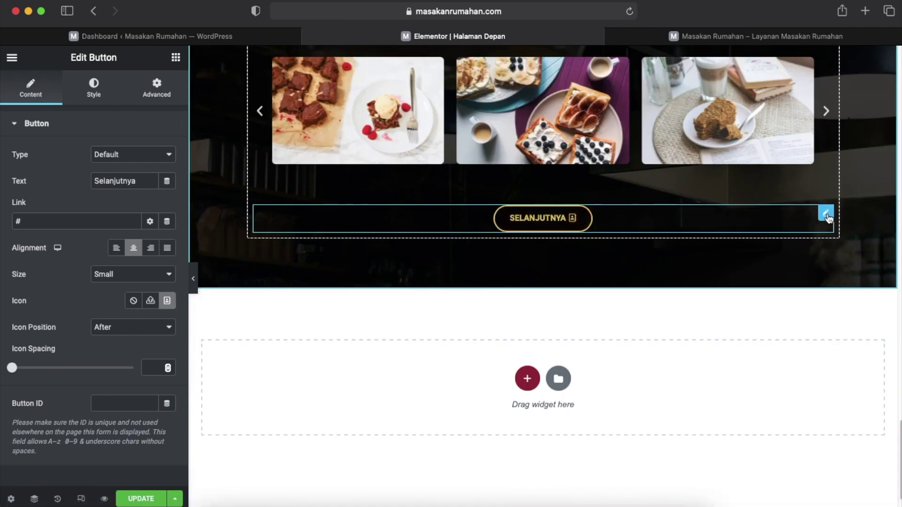
pyautogui.doubleClick(36, 224)
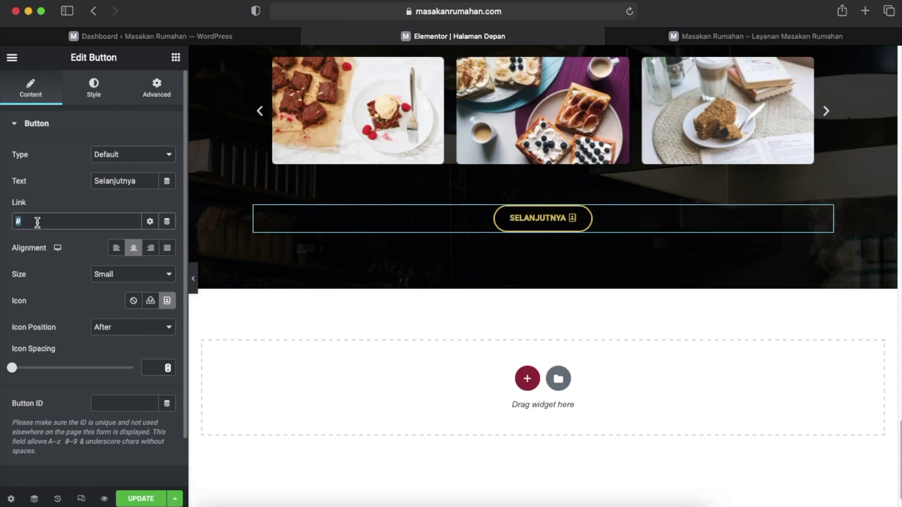
pyautogui.press('super+v')
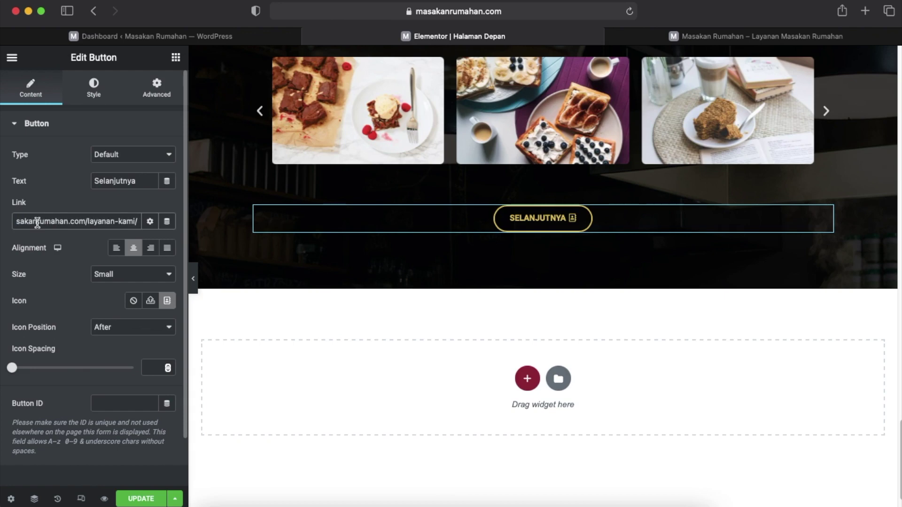
pyautogui.click(142, 499)
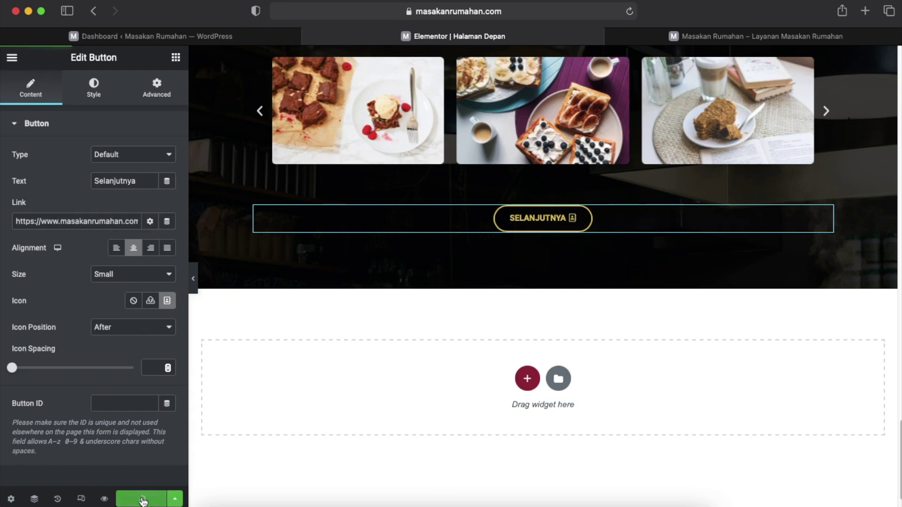
# Reload the live home page and follow the Selanjutnya button under Our Sweets Collection to test its link.
pyautogui.click(693, 38)
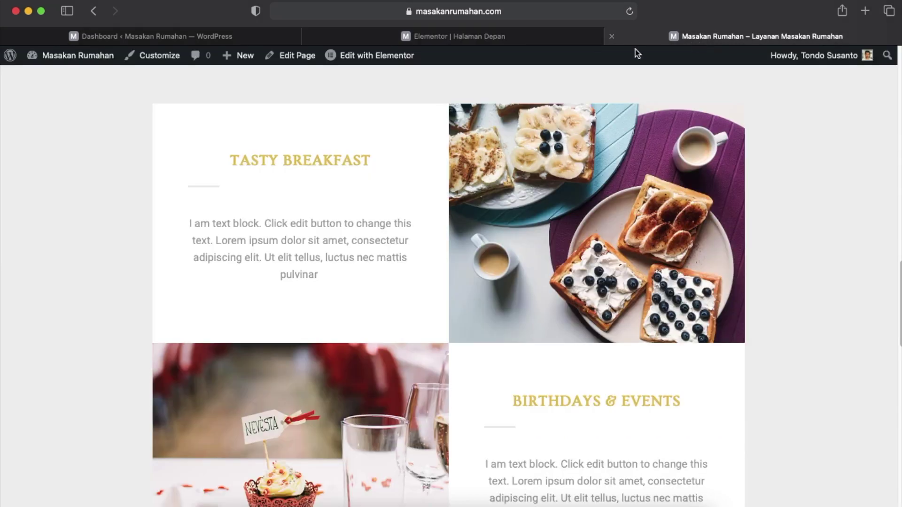
pyautogui.click(628, 13)
pyautogui.scroll(-10, 620, 218)
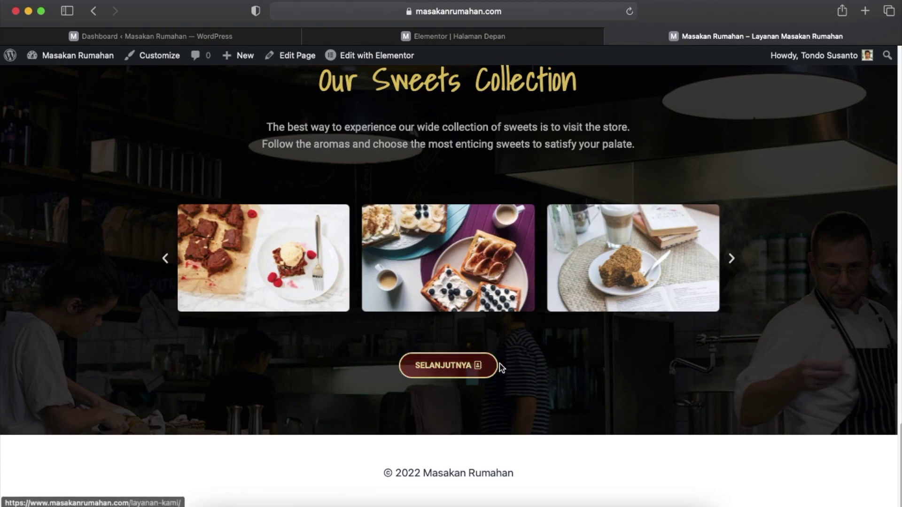
pyautogui.click(454, 368)
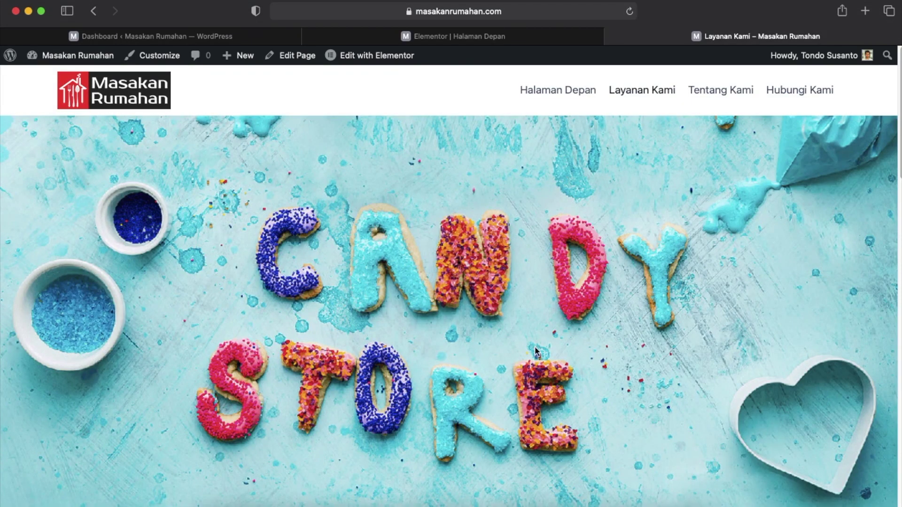
# Look through the live Layanan Kami page down to its footer and go back to the live home page.
pyautogui.scroll(-20, 545, 351)
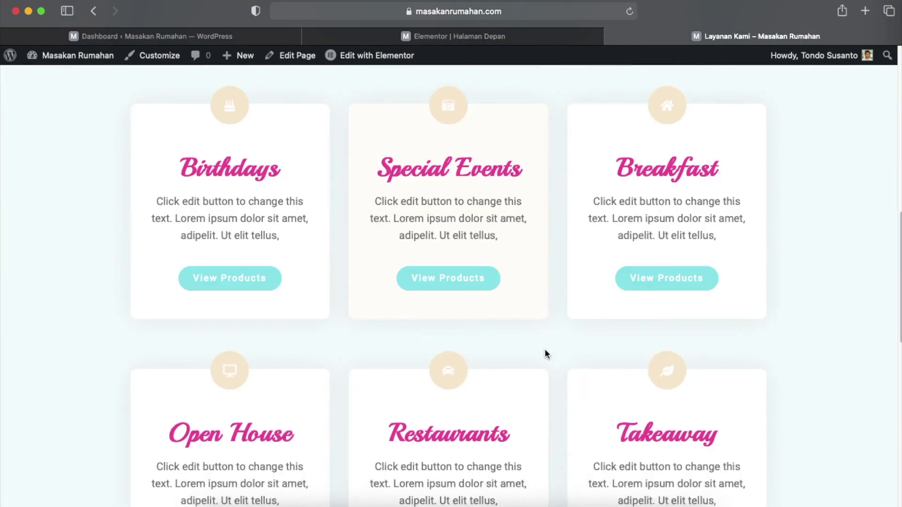
pyautogui.scroll(-7, 545, 352)
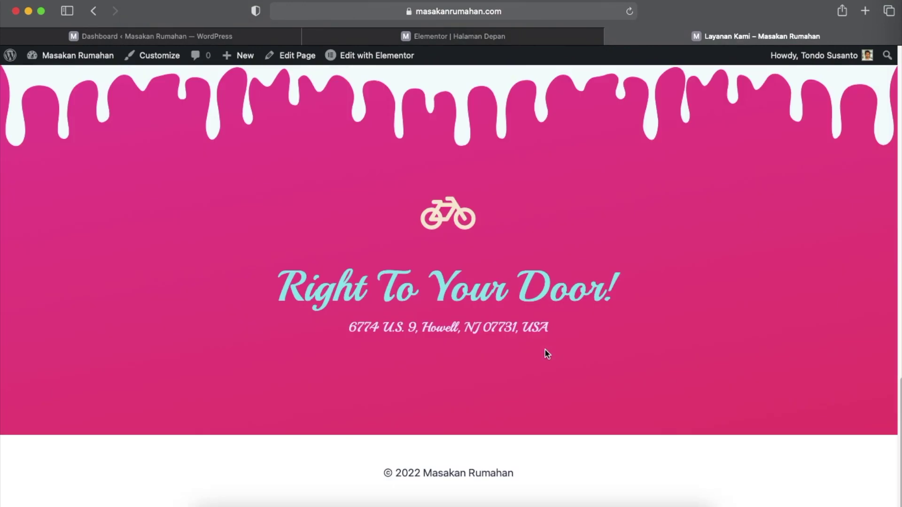
pyautogui.scroll(20, 544, 350)
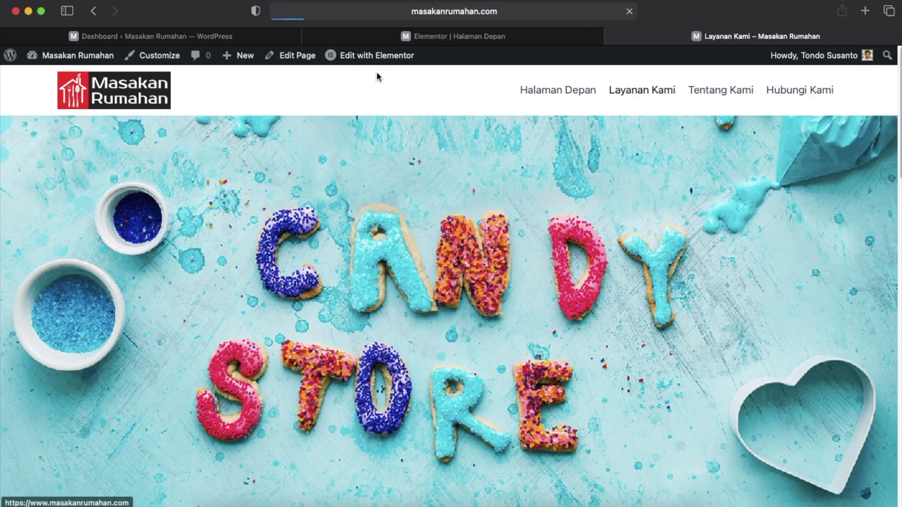
# Open the image gallery of the carousel under Our Sweets Collection in the editor and show the media library for adding pictures.
pyautogui.click(464, 38)
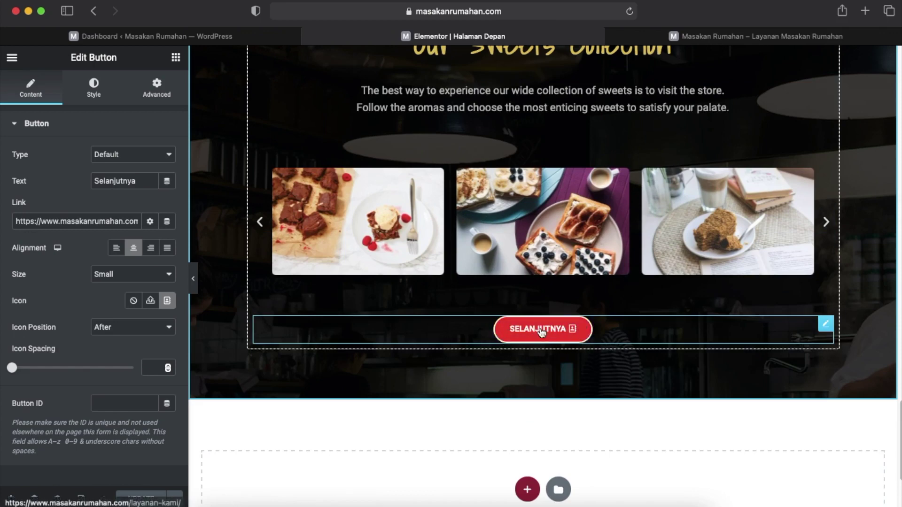
pyautogui.scroll(1, 554, 331)
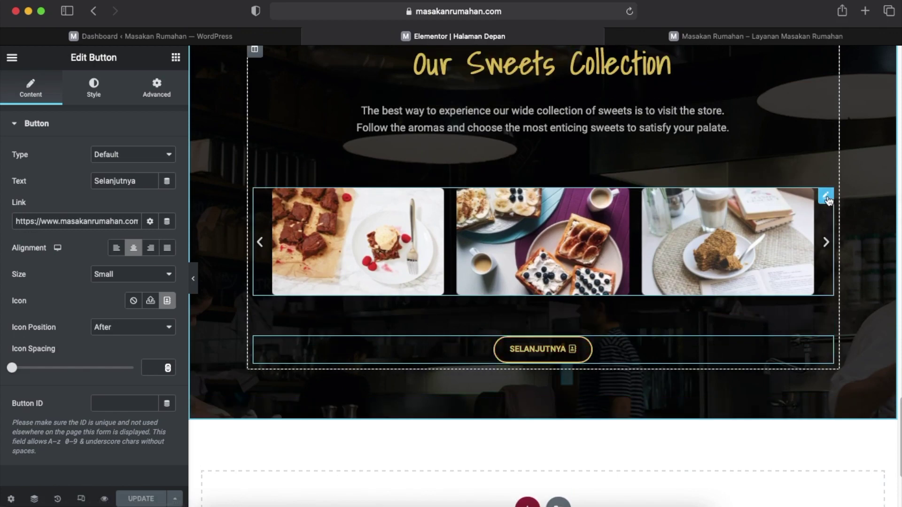
pyautogui.click(826, 199)
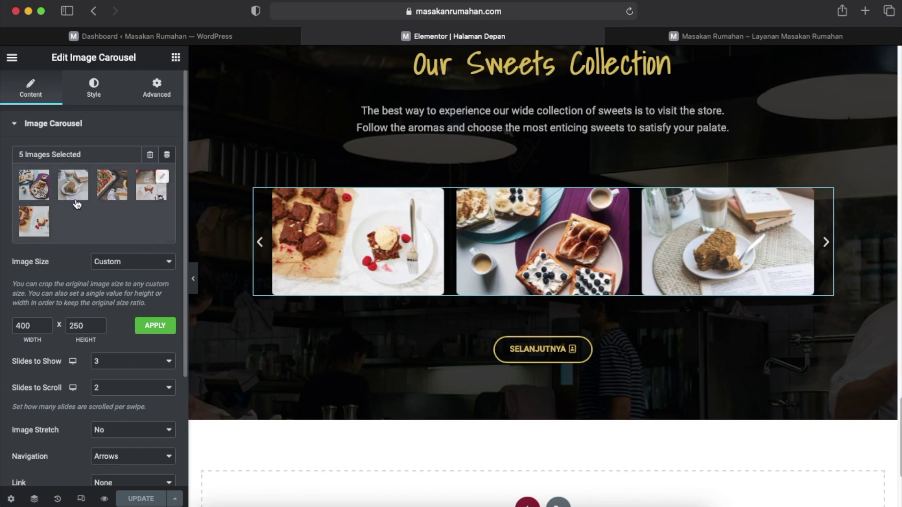
pyautogui.click(137, 221)
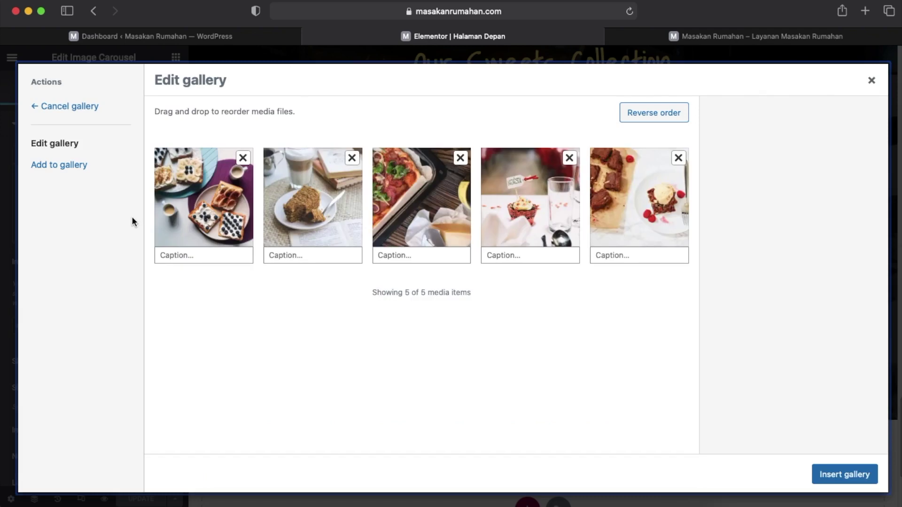
pyautogui.click(66, 165)
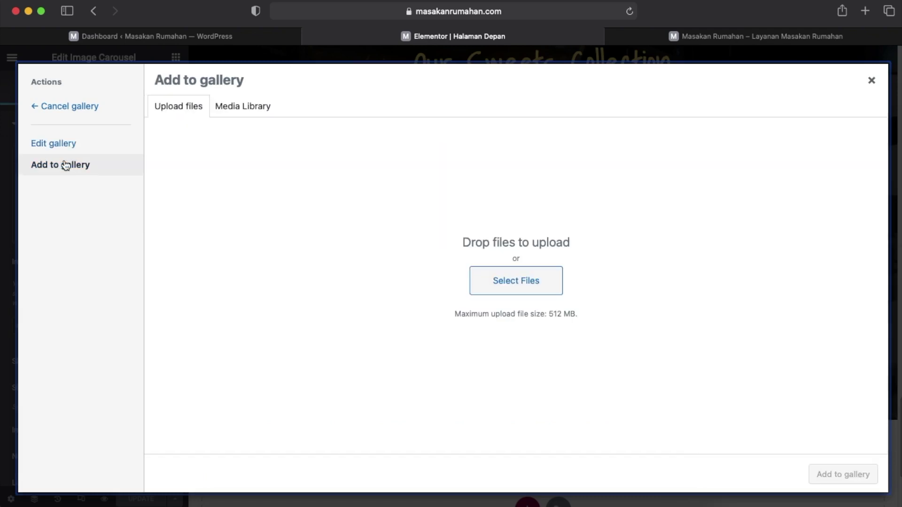
pyautogui.click(244, 105)
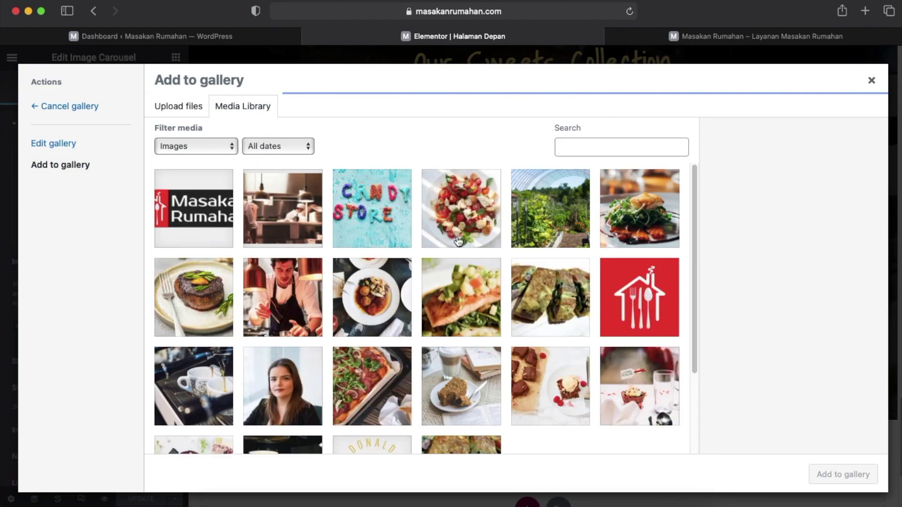
# Add the salmon dish, hero-pic-1.jpg and chef pictures to the carousel gallery and update the page.
pyautogui.click(472, 302)
pyautogui.click(382, 306)
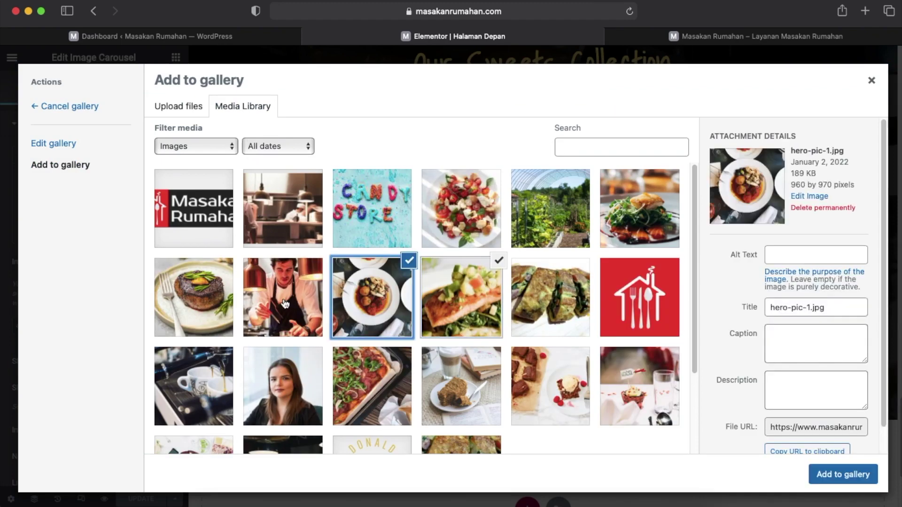
pyautogui.click(285, 303)
pyautogui.click(843, 474)
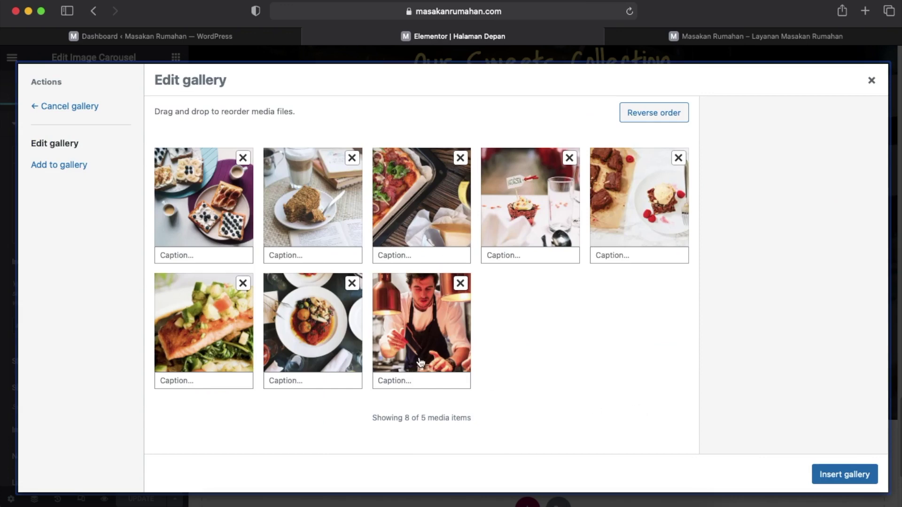
pyautogui.click(863, 477)
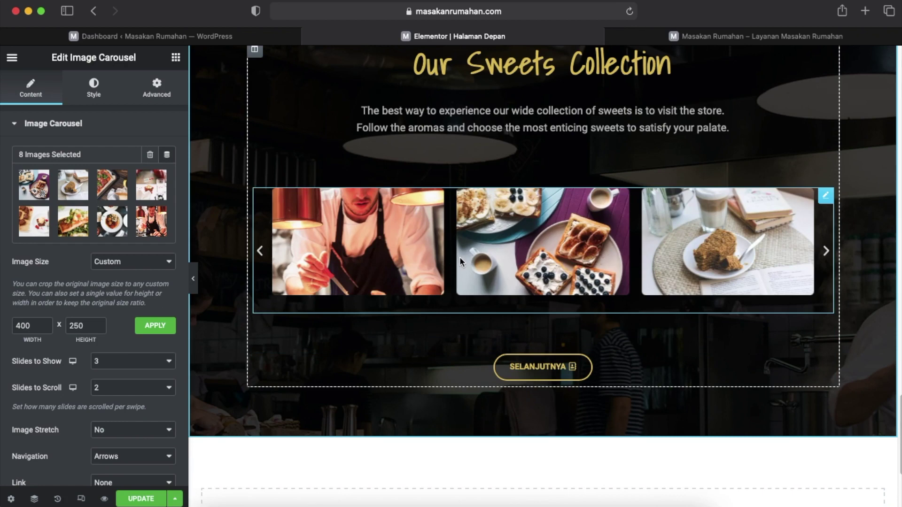
pyautogui.click(141, 498)
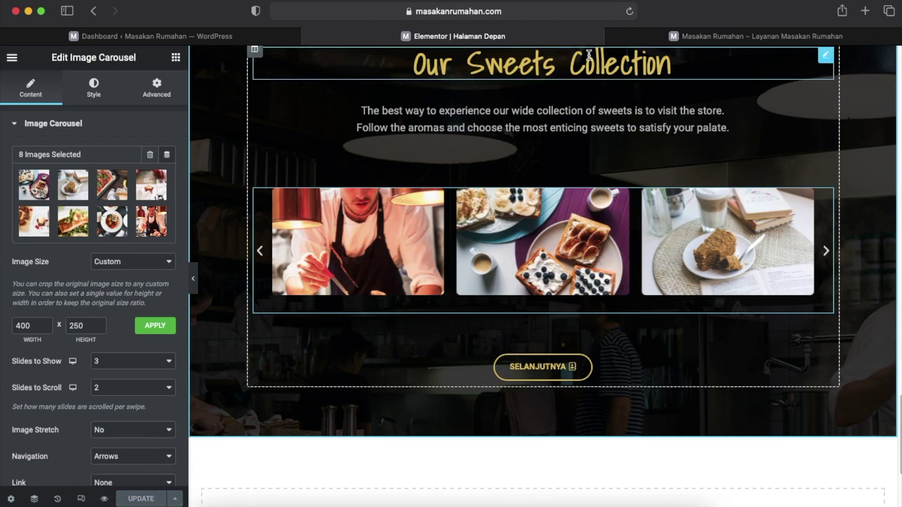
# Reload the live home page and check the carousel under Our Sweets Collection.
pyautogui.click(742, 36)
pyautogui.click(477, 11)
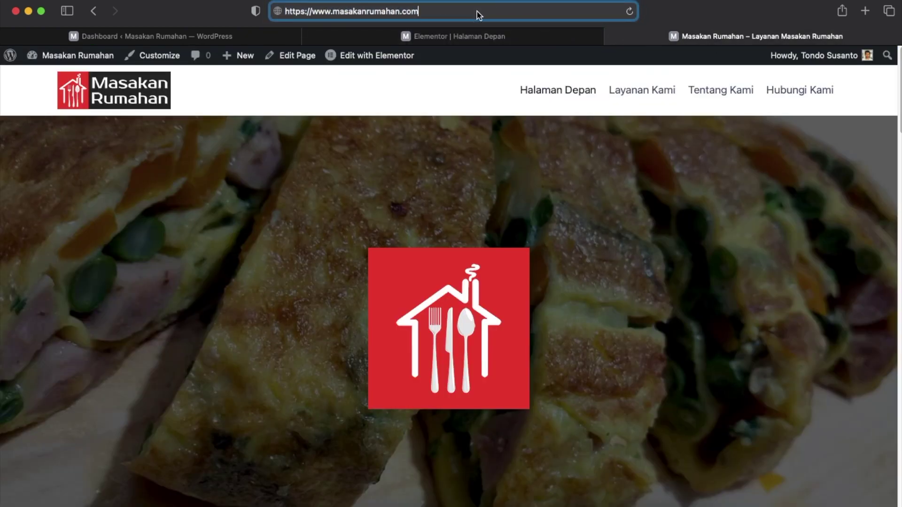
pyautogui.press('Return')
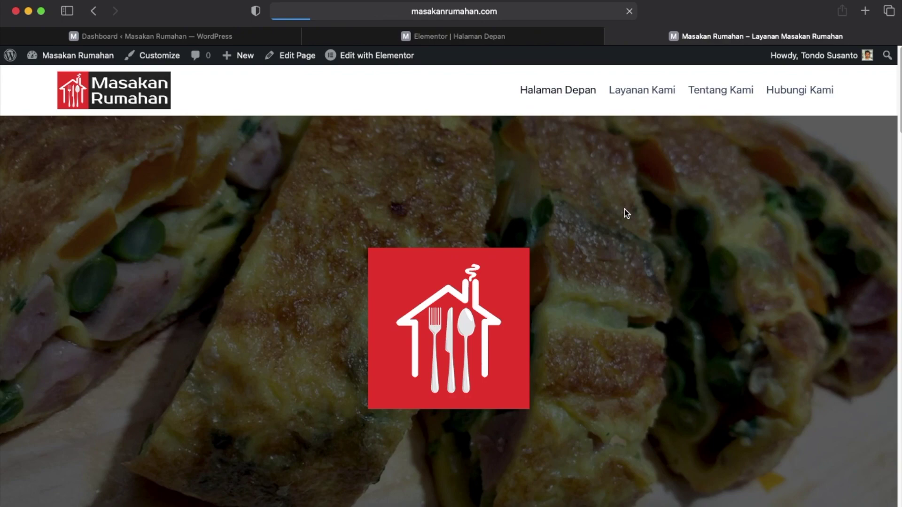
pyautogui.scroll(-10, 621, 212)
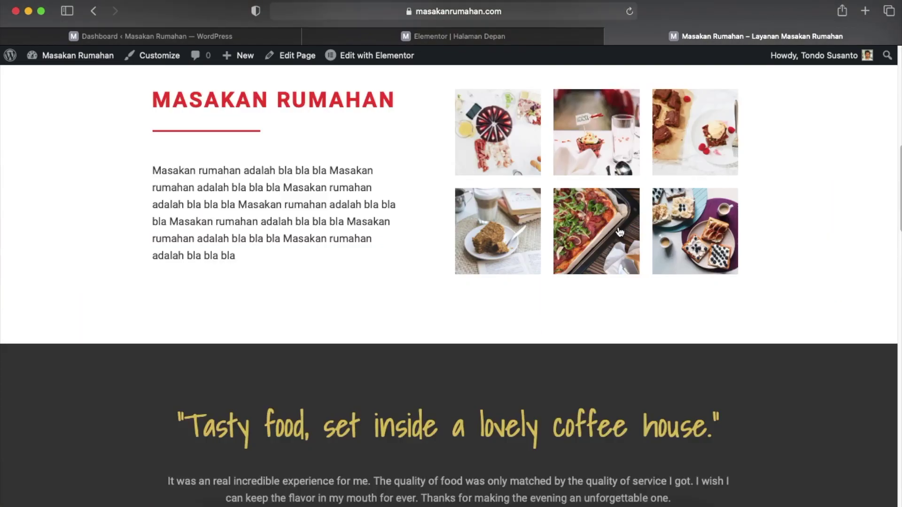
pyautogui.scroll(-15, 619, 231)
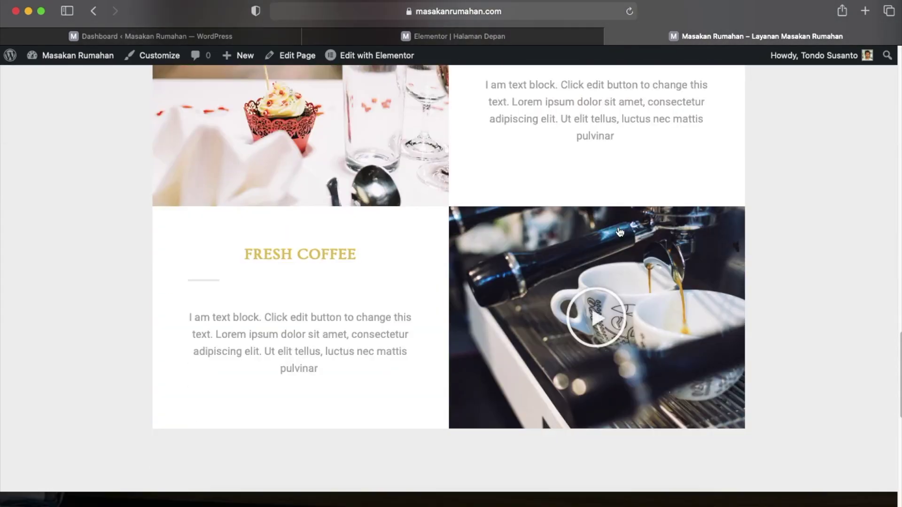
pyautogui.scroll(-10, 619, 231)
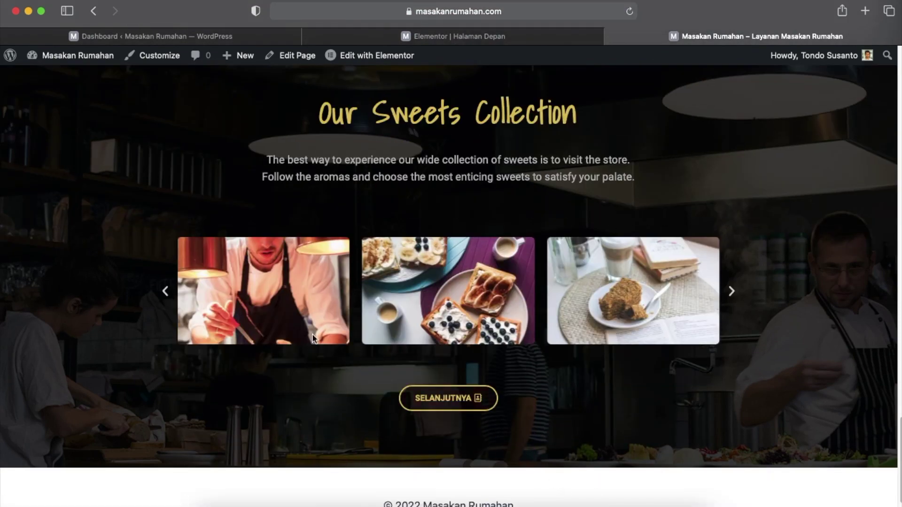
pyautogui.scroll(2, 610, 317)
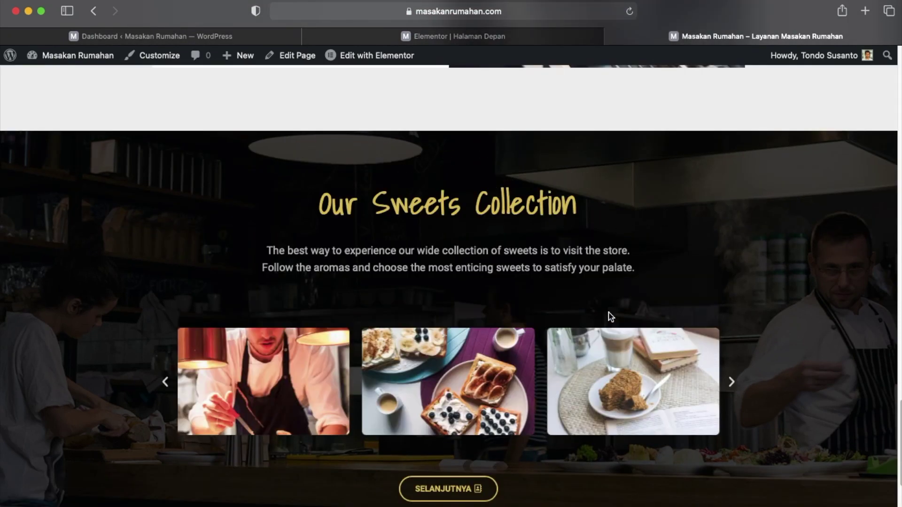
# Change the Our Sweets Collection heading's title to "Ganti Judul nya" in the Elementor editor.
pyautogui.click(486, 38)
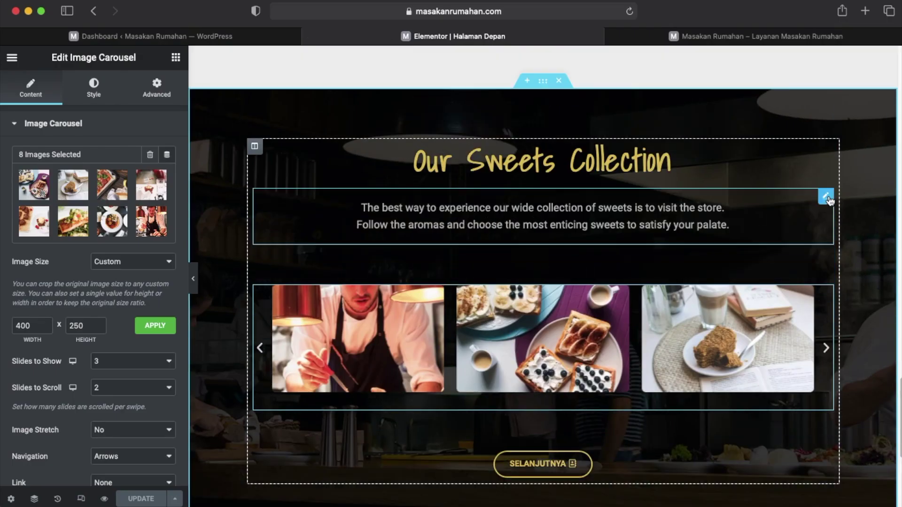
pyautogui.click(827, 197)
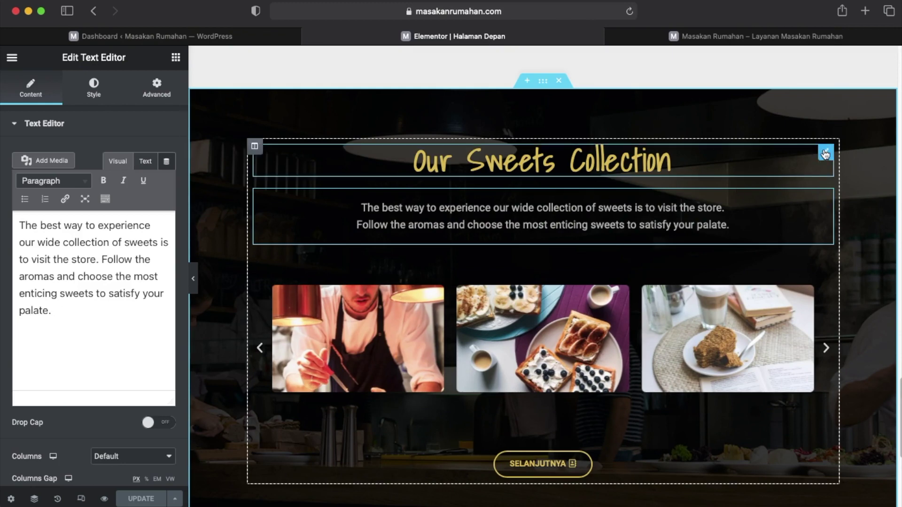
pyautogui.click(823, 154)
pyautogui.moveTo(109, 165); pyautogui.dragTo(3, 160)
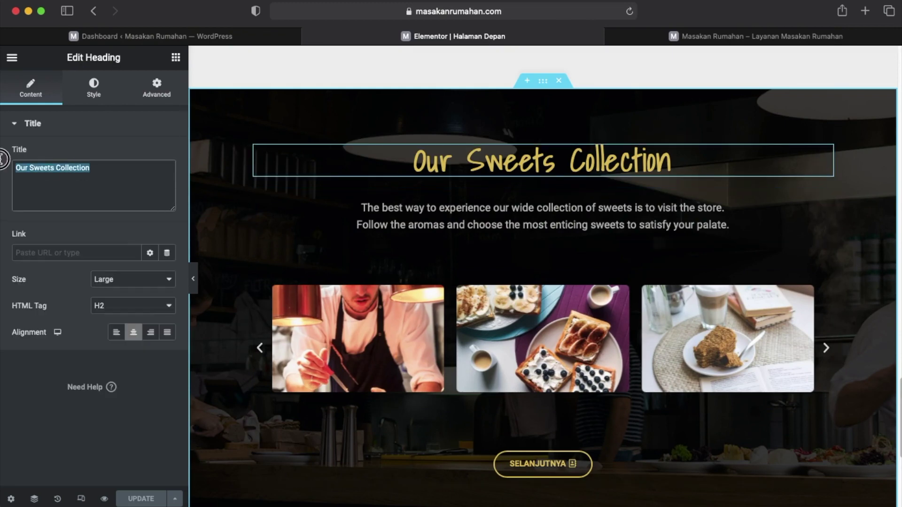
pyautogui.write('Ganti J')
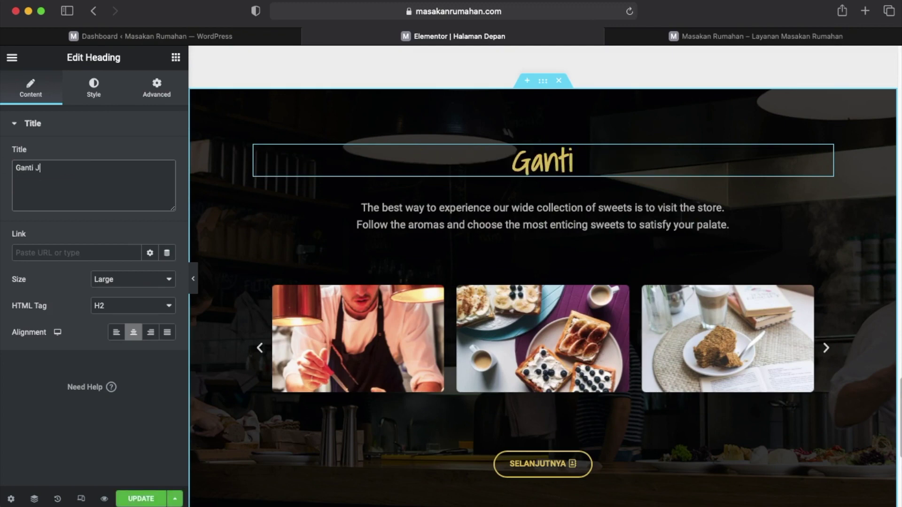
pyautogui.write('udul nya')
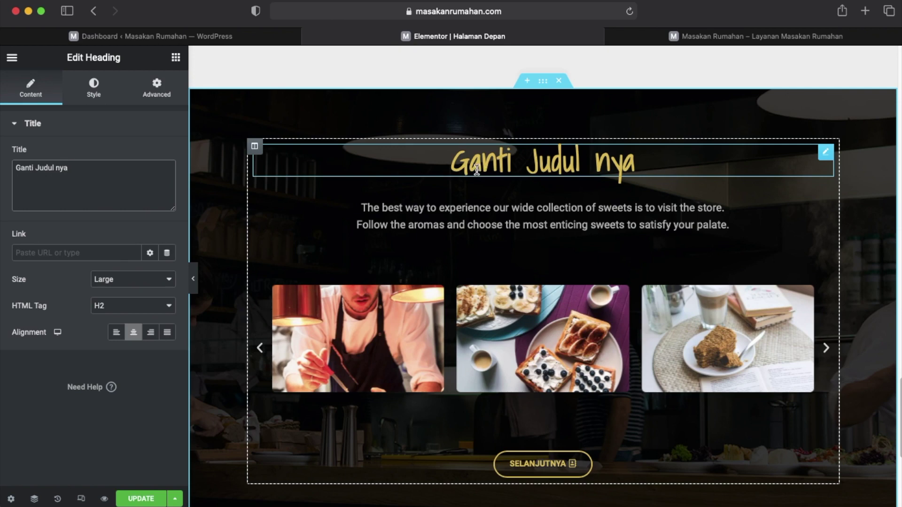
# Try the Seymour One and Shadows Into Light Two fonts on the Ganti Judul nya heading and settle on Short Stack.
pyautogui.click(94, 89)
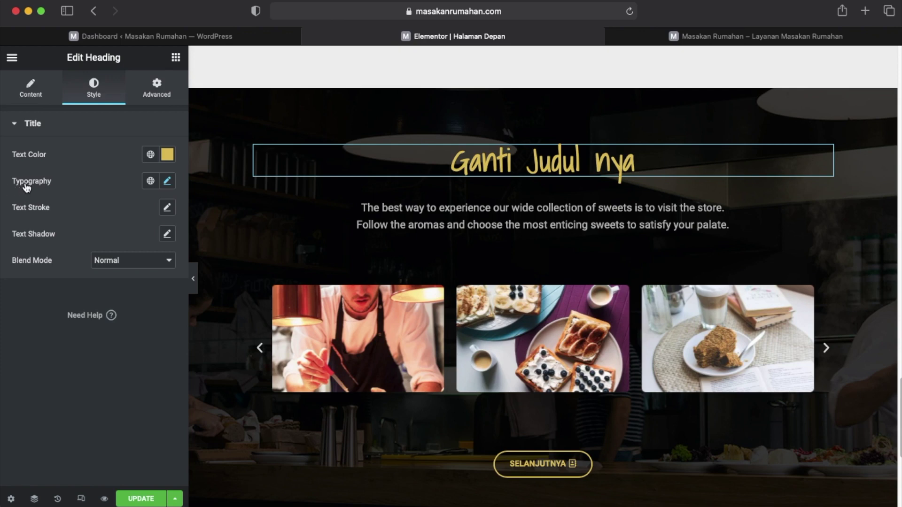
pyautogui.click(167, 182)
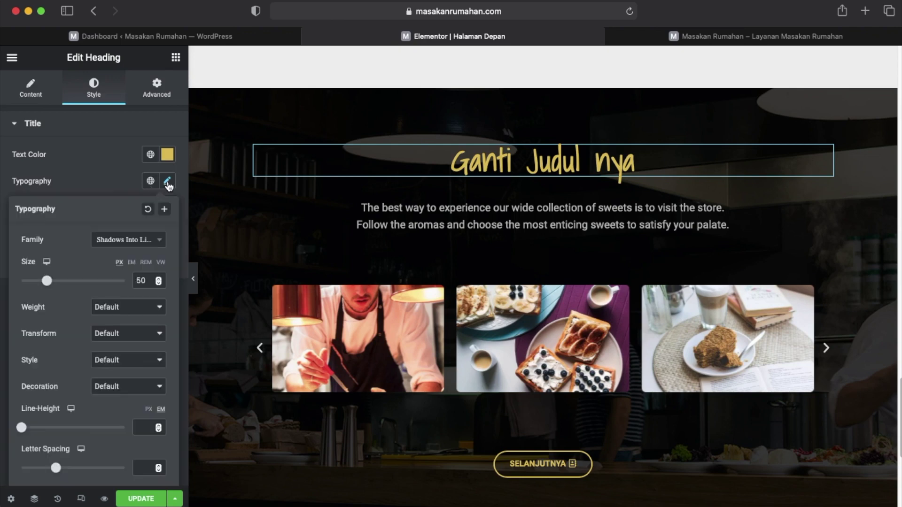
pyautogui.click(139, 245)
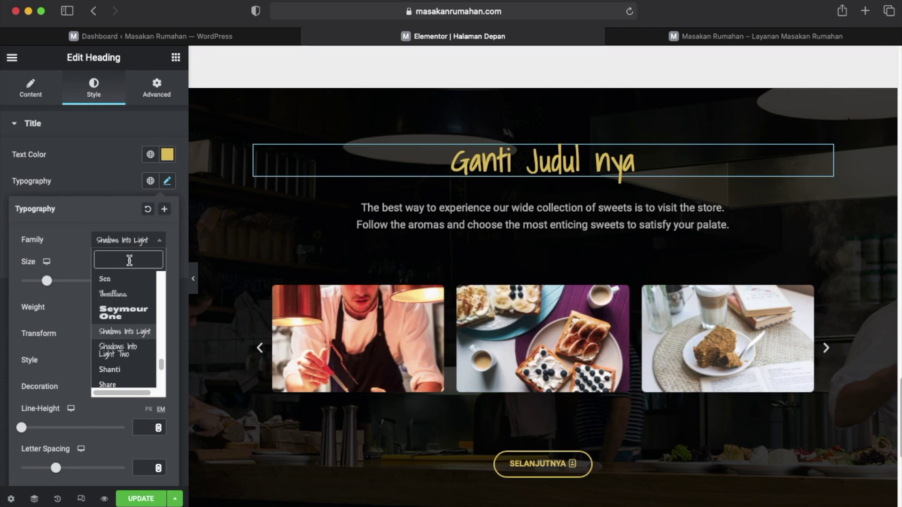
pyautogui.click(128, 317)
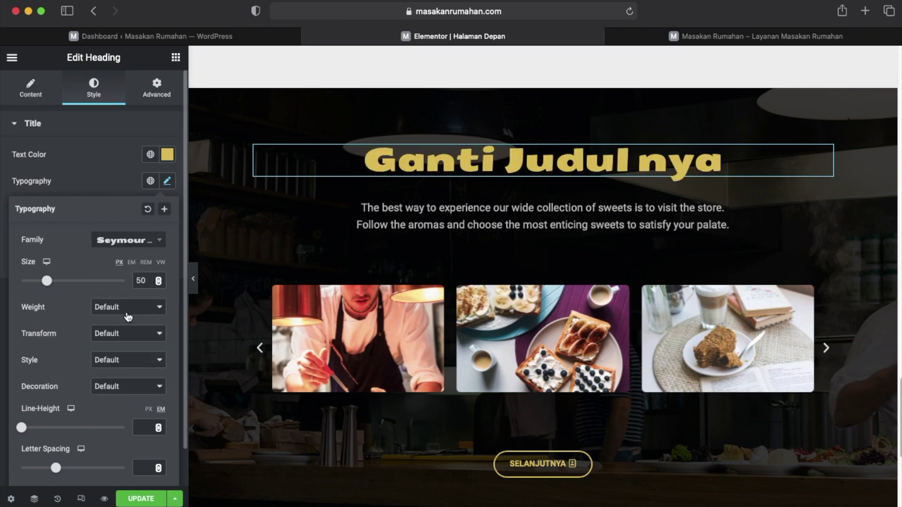
pyautogui.click(135, 242)
pyautogui.scroll(-1, 129, 324)
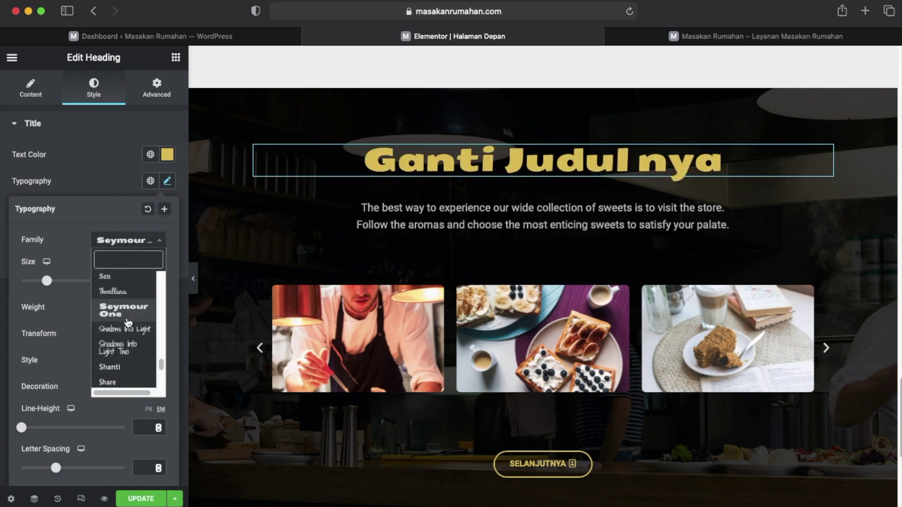
pyautogui.click(126, 350)
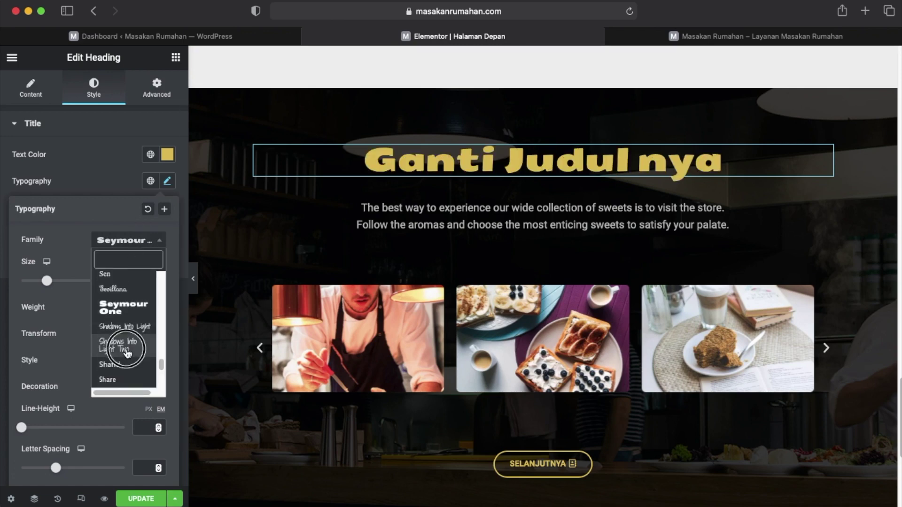
pyautogui.click(141, 242)
pyautogui.scroll(-3, 135, 329)
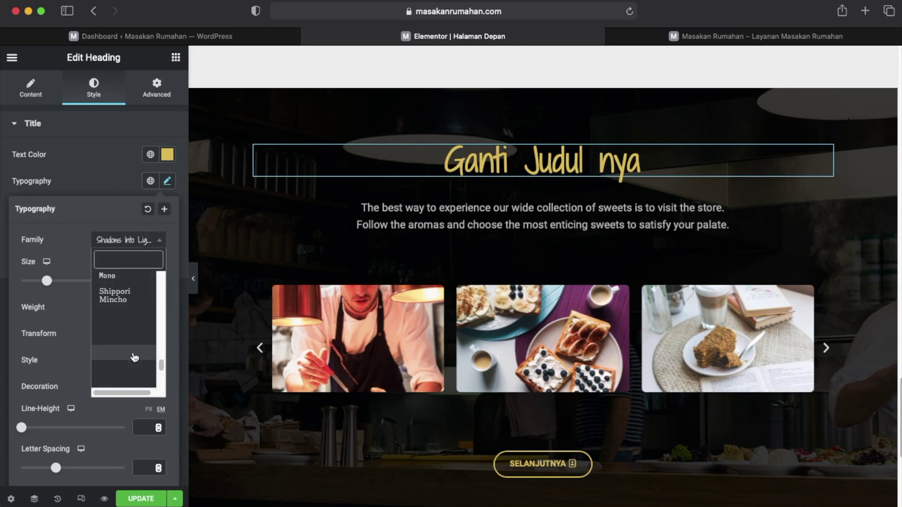
pyautogui.click(134, 355)
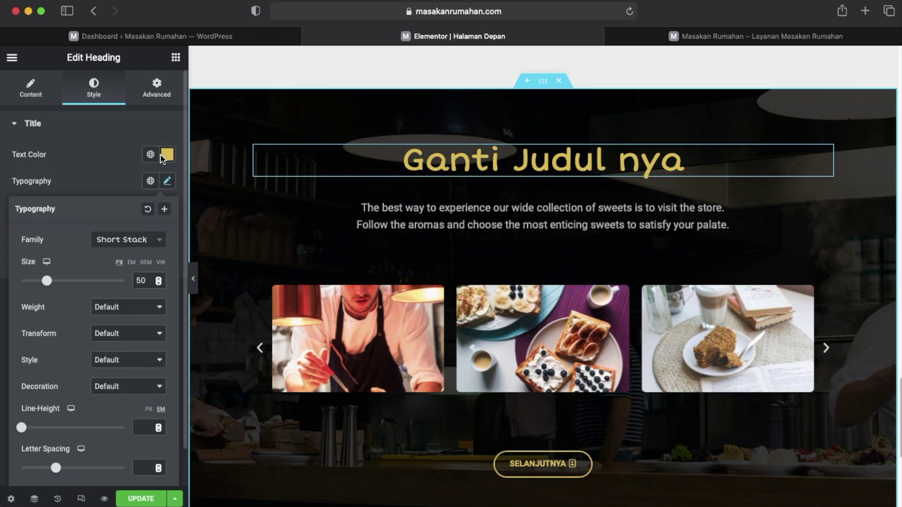
# Set the Ganti Judul nya heading's text color to white (#FFFFFF) and update the page.
pyautogui.click(97, 168)
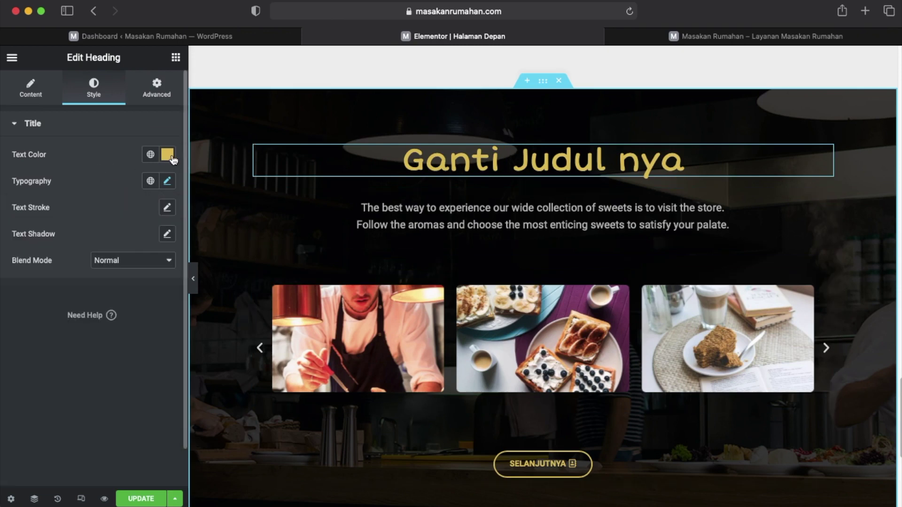
pyautogui.click(168, 155)
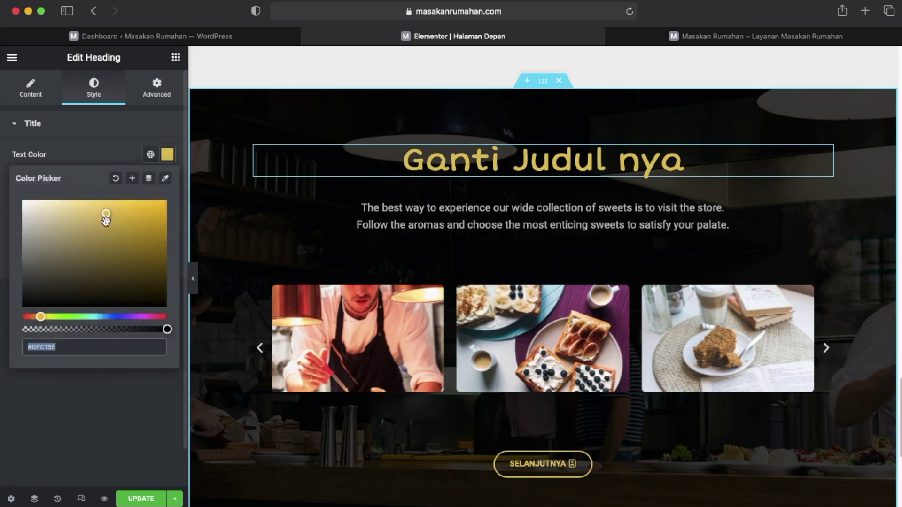
pyautogui.click(23, 203)
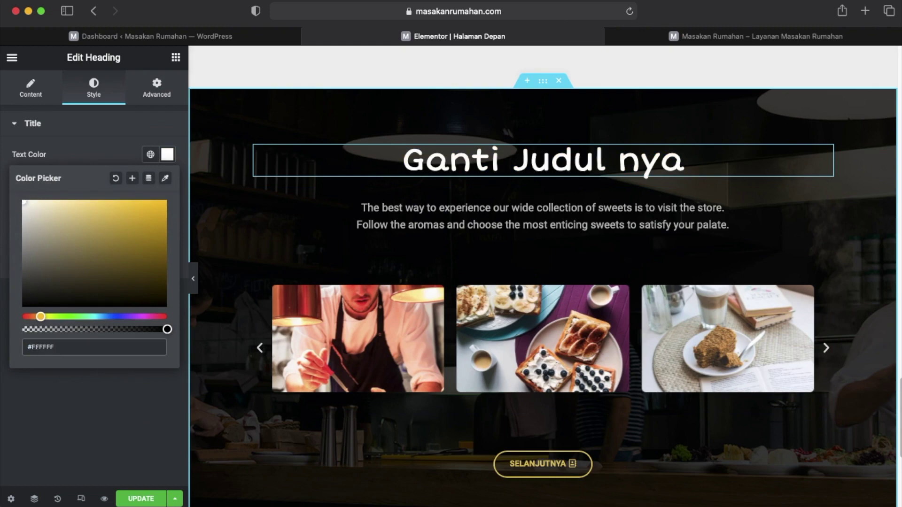
pyautogui.click(142, 498)
pyautogui.scroll(2, 643, 301)
pyautogui.scroll(-4, 652, 265)
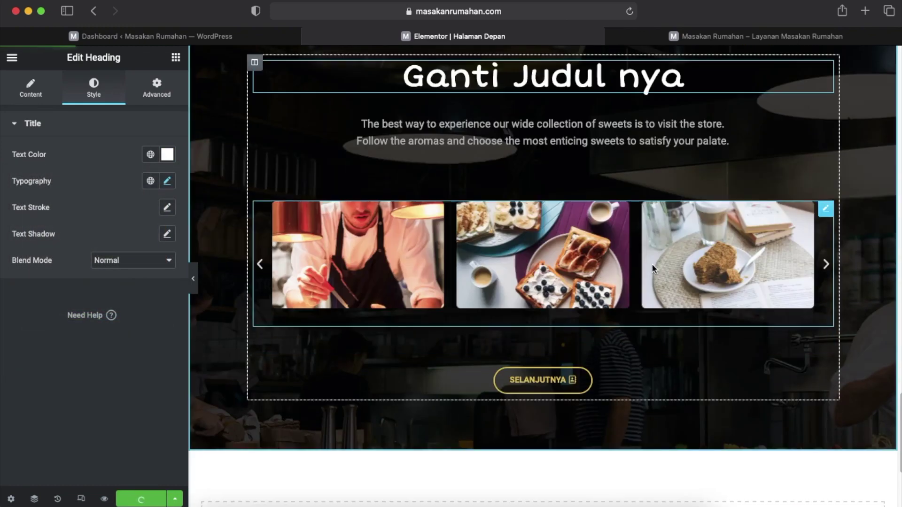
pyautogui.scroll(5, 652, 264)
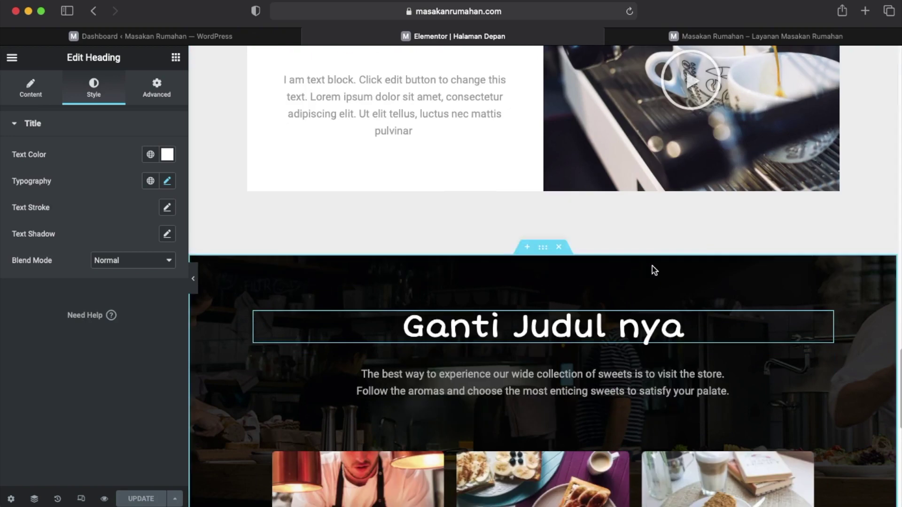
pyautogui.scroll(3, 655, 270)
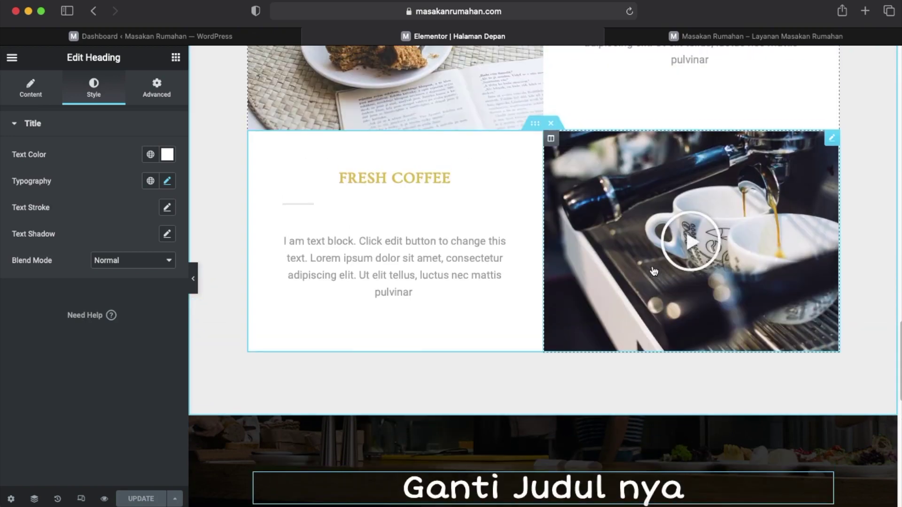
# Look over the Tasty Breakfast, Birthdays & Events and Fresh Coffee inner sections in the page editor.
pyautogui.scroll(2, 653, 271)
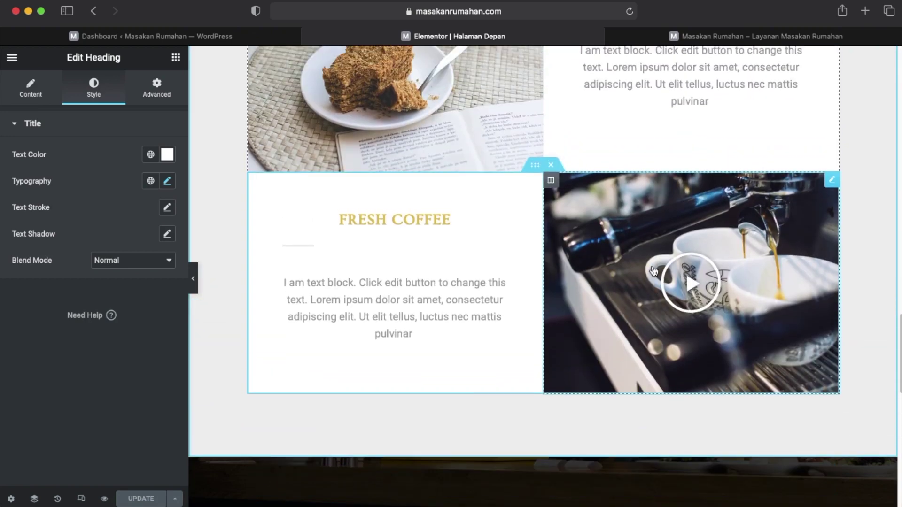
pyautogui.scroll(-1, 653, 270)
pyautogui.scroll(2, 653, 271)
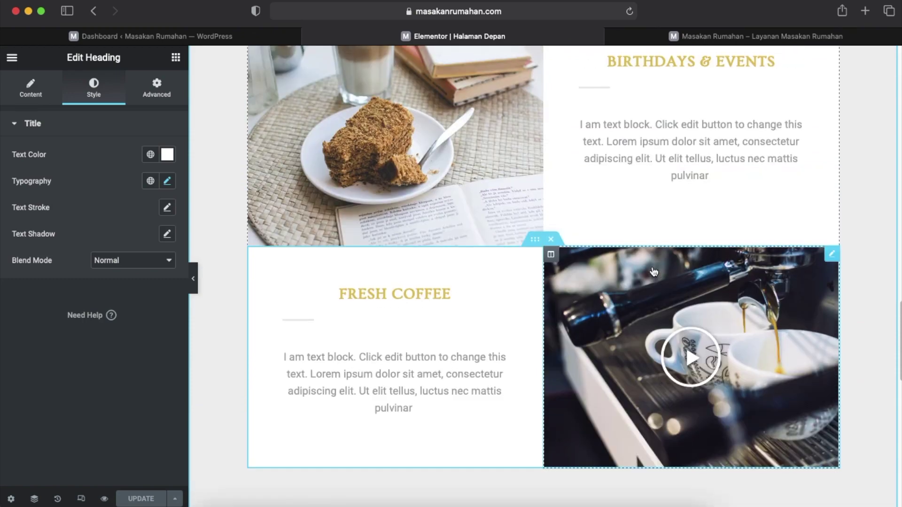
pyautogui.scroll(1, 652, 271)
pyautogui.scroll(3, 652, 270)
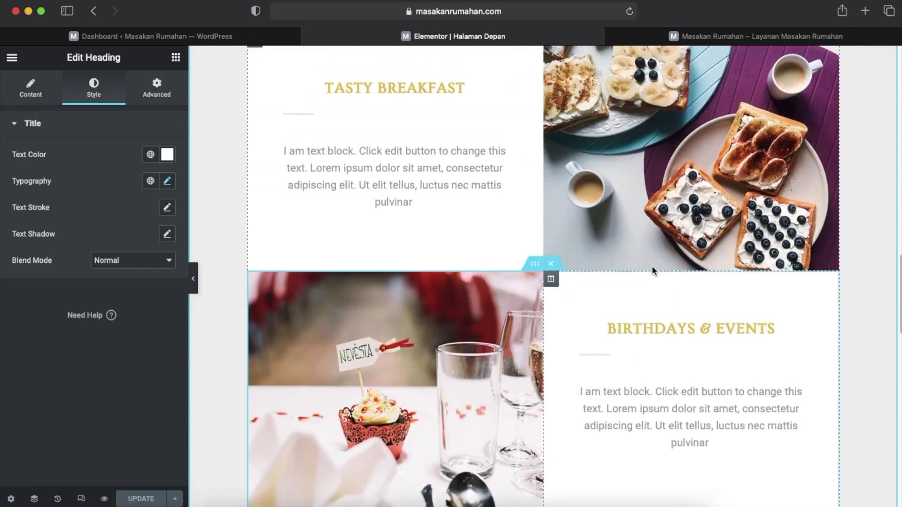
pyautogui.scroll(-4, 651, 267)
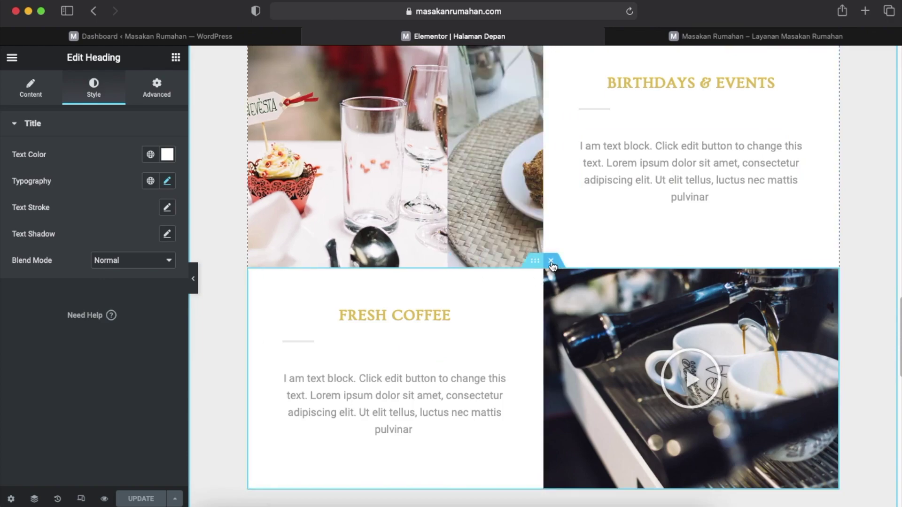
pyautogui.scroll(5, 584, 254)
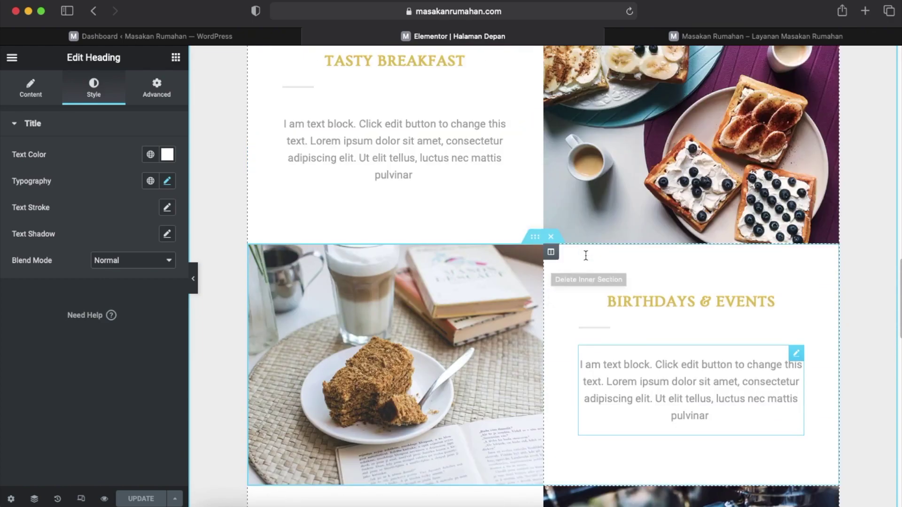
pyautogui.scroll(-4, 585, 254)
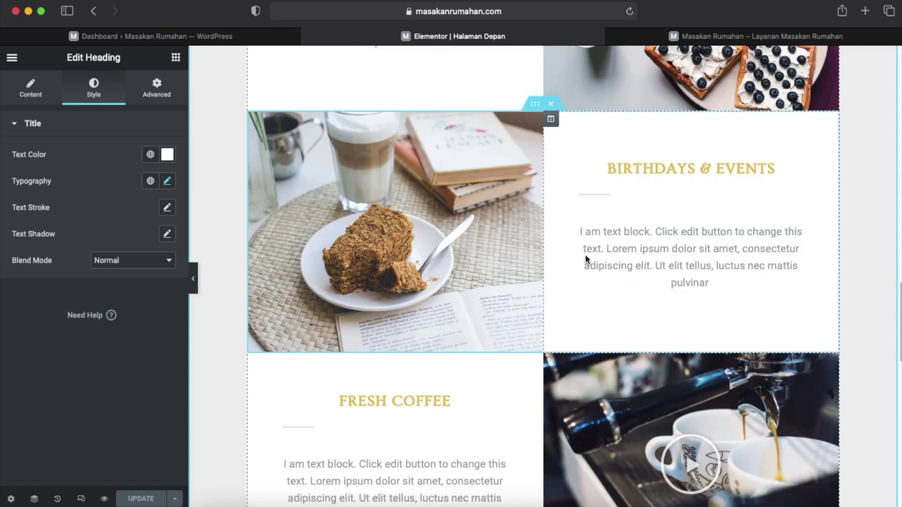
pyautogui.scroll(-3, 585, 254)
pyautogui.scroll(9, 574, 271)
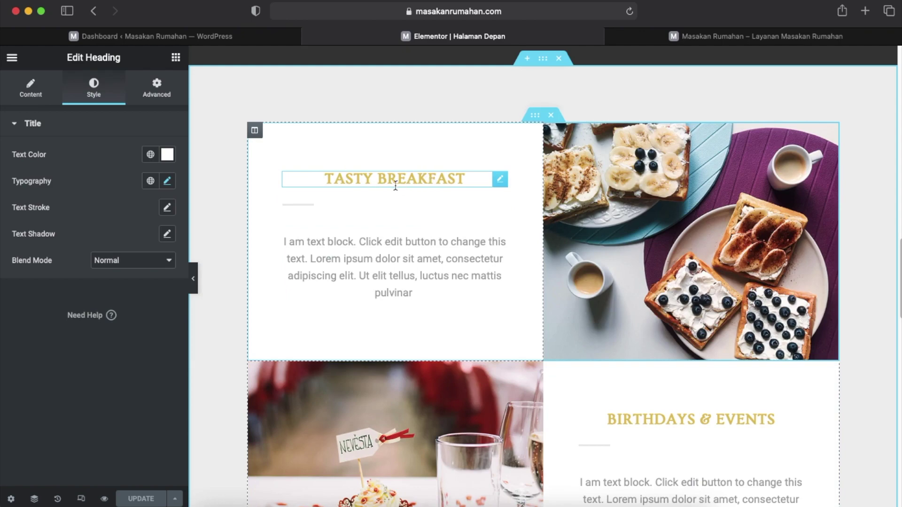
# Review the home page layout from the hero image through the Masakan Rumahan, testimonial and Tasty Breakfast sections.
pyautogui.scroll(15, 698, 263)
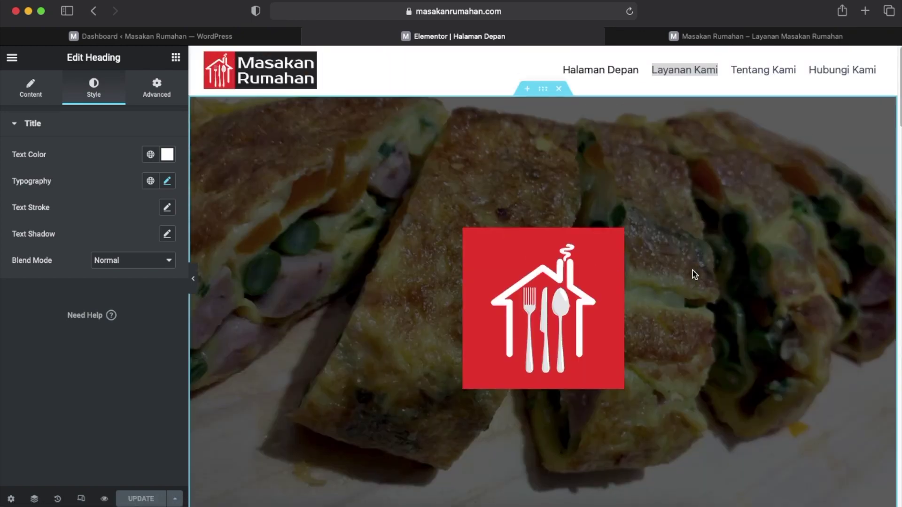
pyautogui.scroll(-1, 696, 267)
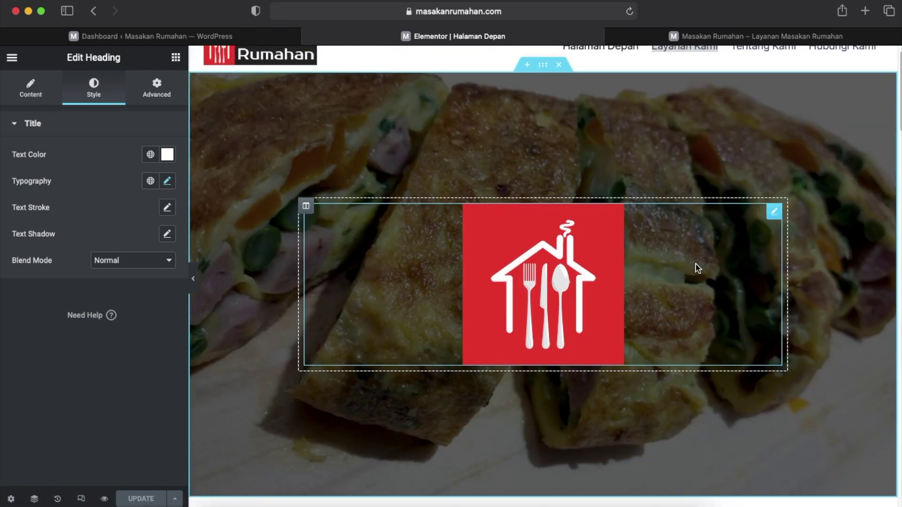
pyautogui.scroll(-10, 697, 268)
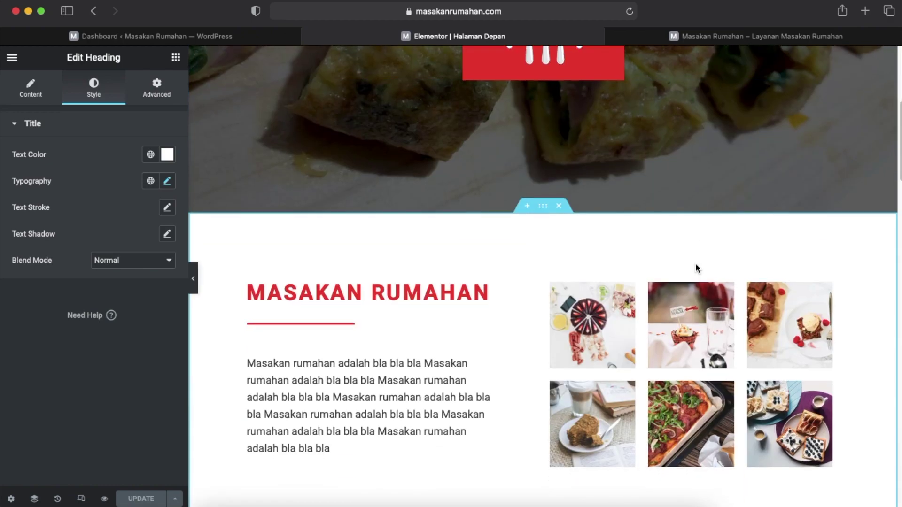
pyautogui.scroll(-2, 696, 267)
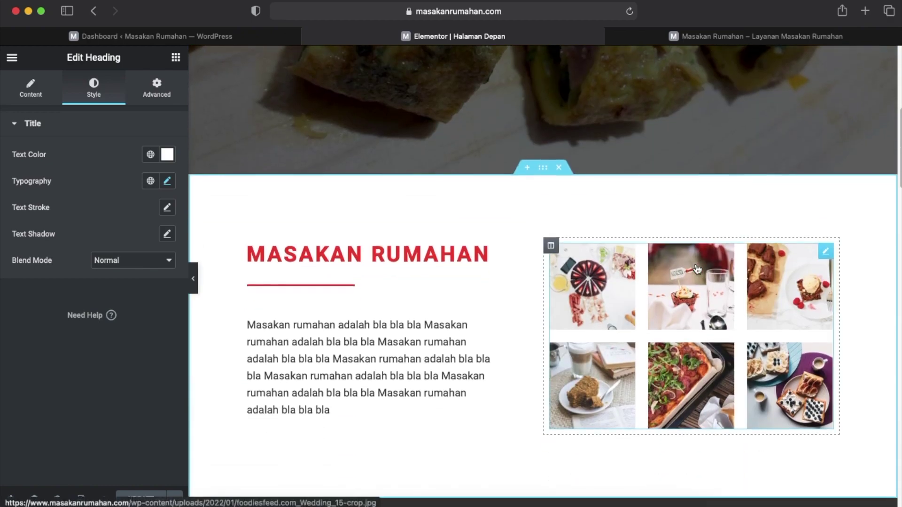
pyautogui.scroll(-3, 696, 268)
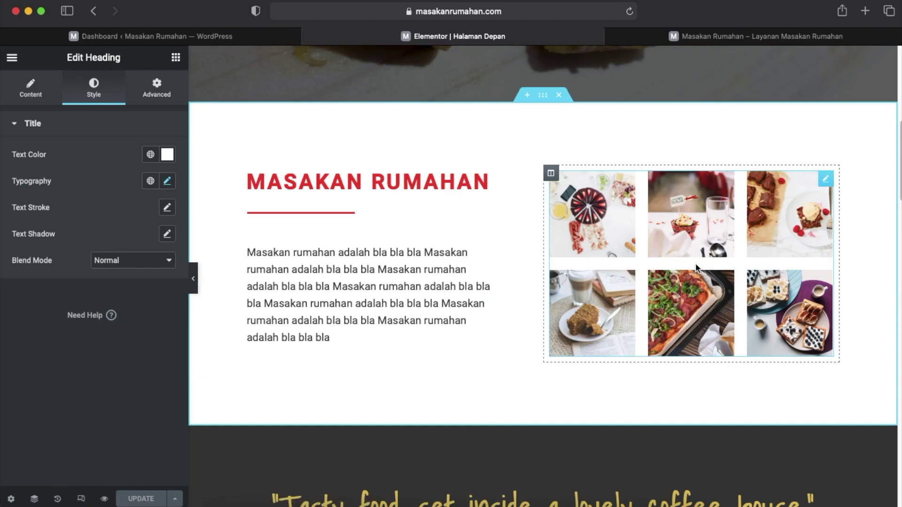
pyautogui.scroll(-1, 696, 266)
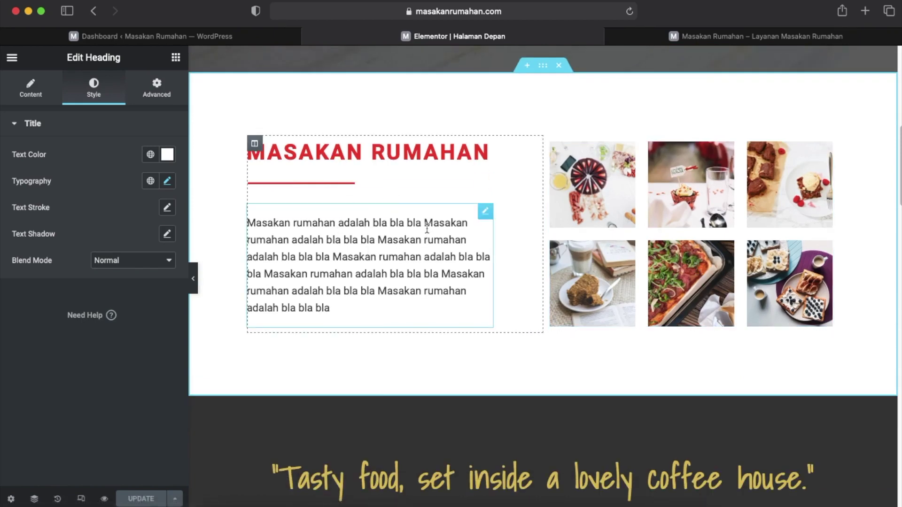
pyautogui.scroll(-7, 427, 229)
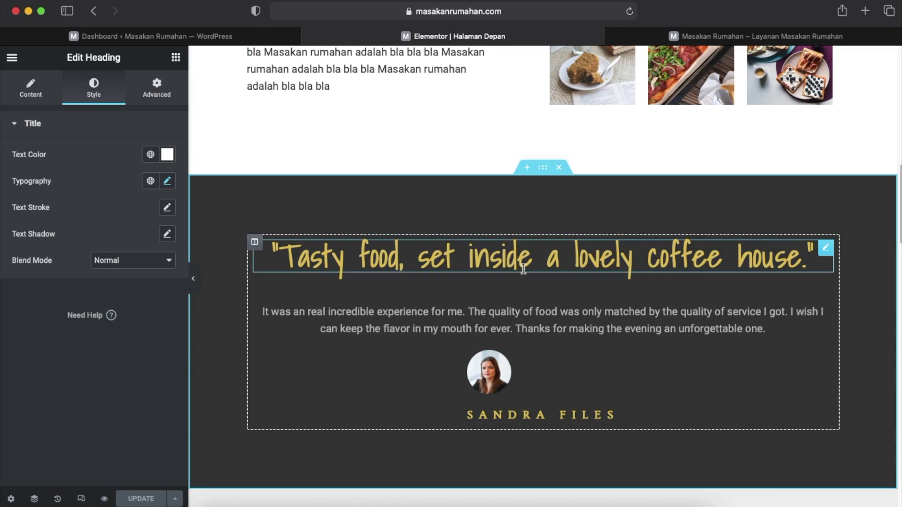
pyautogui.scroll(-1, 524, 269)
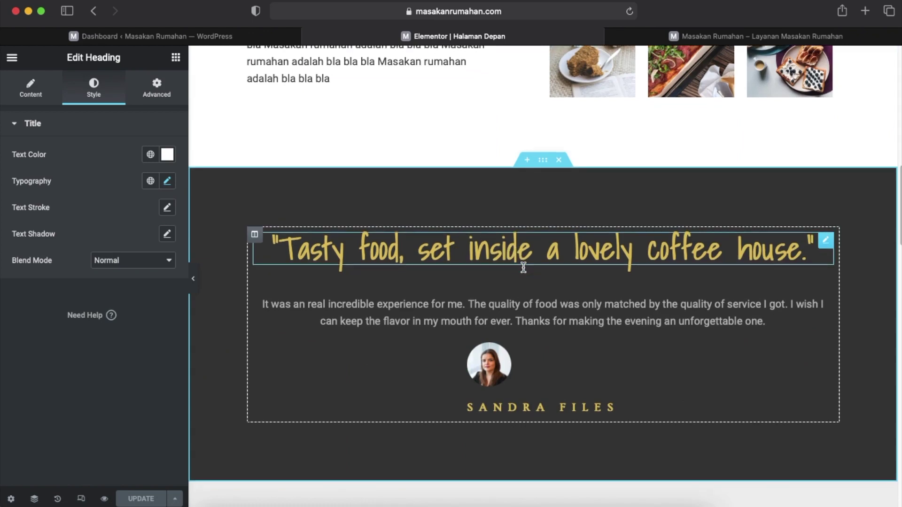
pyautogui.scroll(-11, 522, 266)
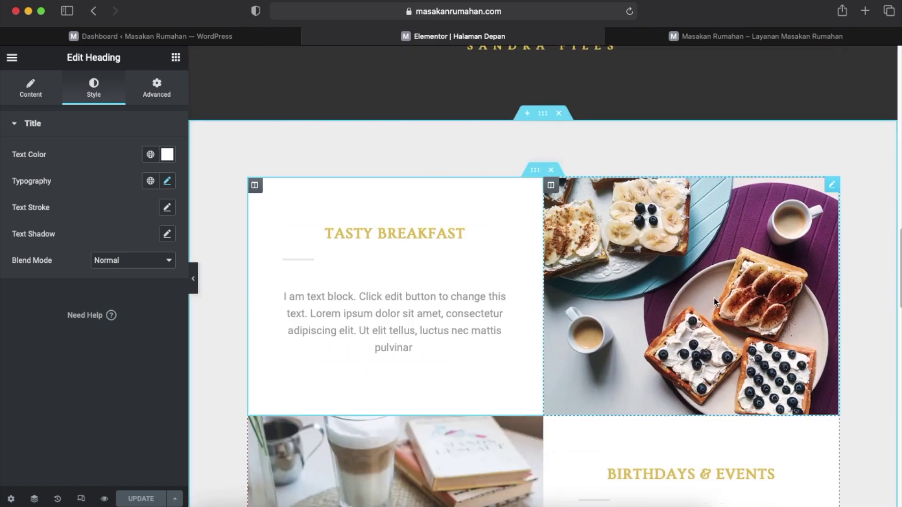
pyautogui.scroll(-3, 730, 322)
pyautogui.scroll(-1, 730, 324)
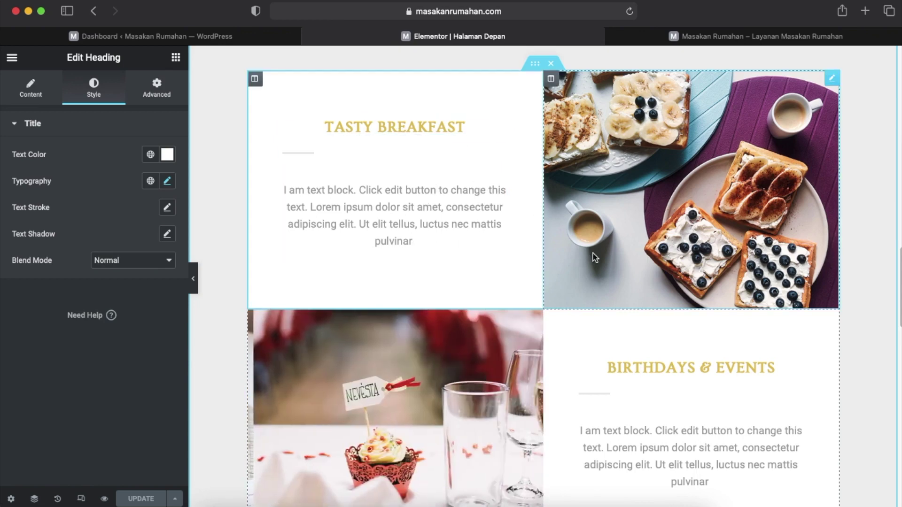
# Delete the Fresh Coffee inner section and update the page.
pyautogui.scroll(-10, 596, 256)
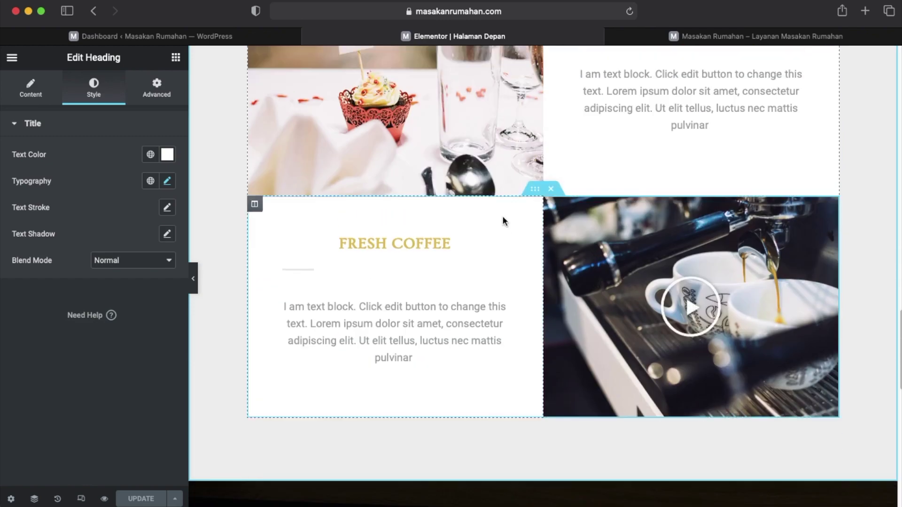
pyautogui.click(551, 188)
pyautogui.click(140, 498)
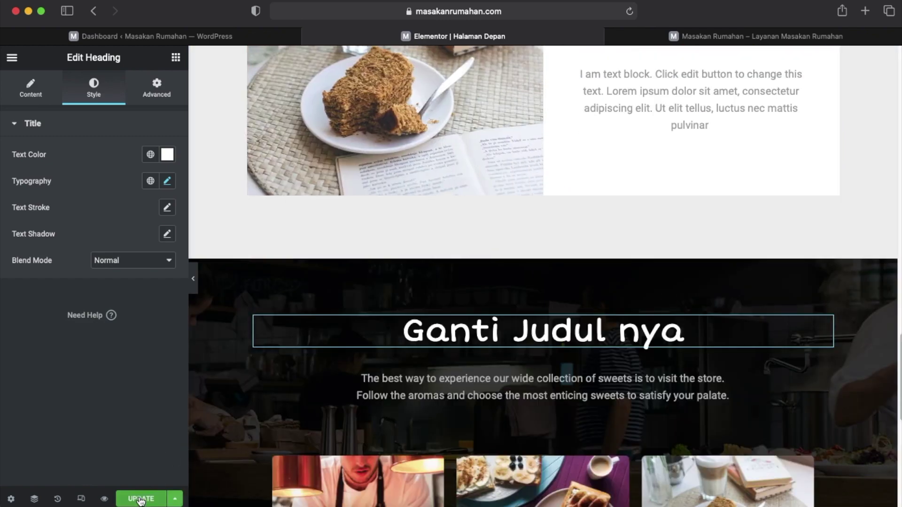
# Change the Tasty Breakfast heading's title to "Layanan Pembuatan Visa".
pyautogui.scroll(5, 476, 382)
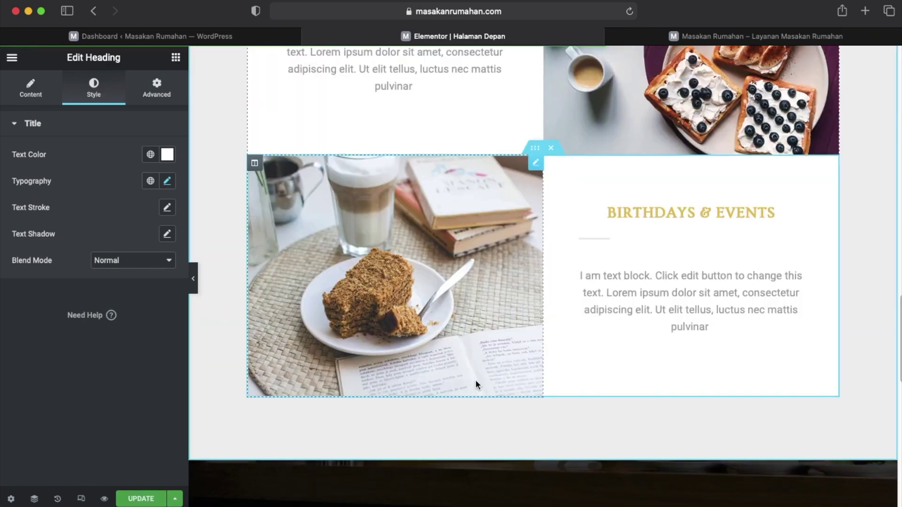
pyautogui.scroll(4, 475, 380)
pyautogui.scroll(2, 475, 379)
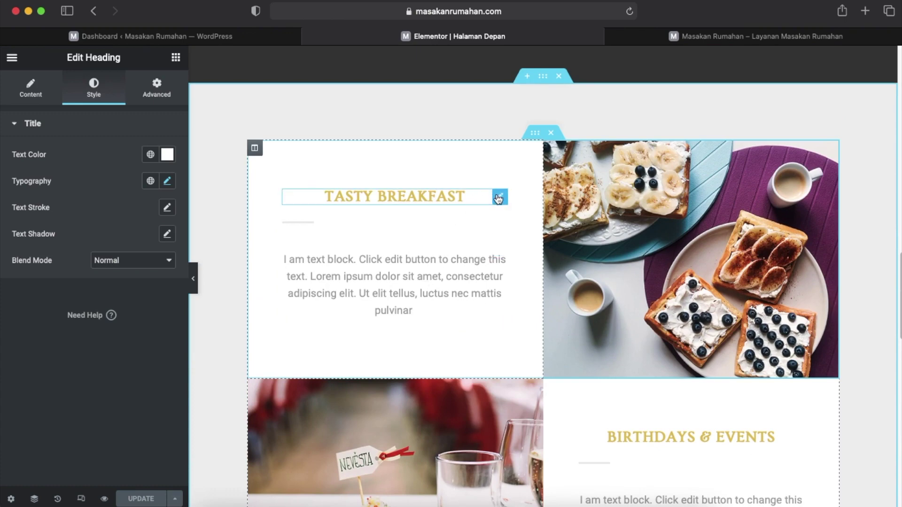
pyautogui.click(501, 200)
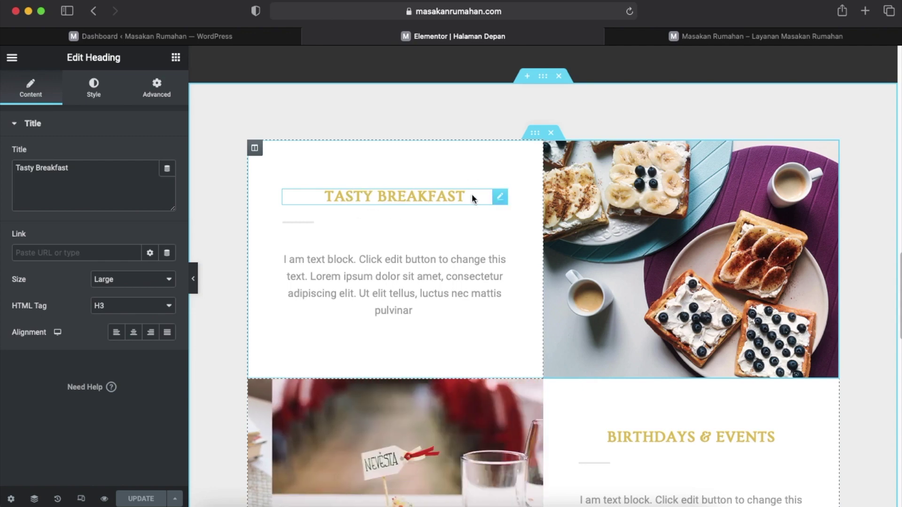
pyautogui.click(104, 171)
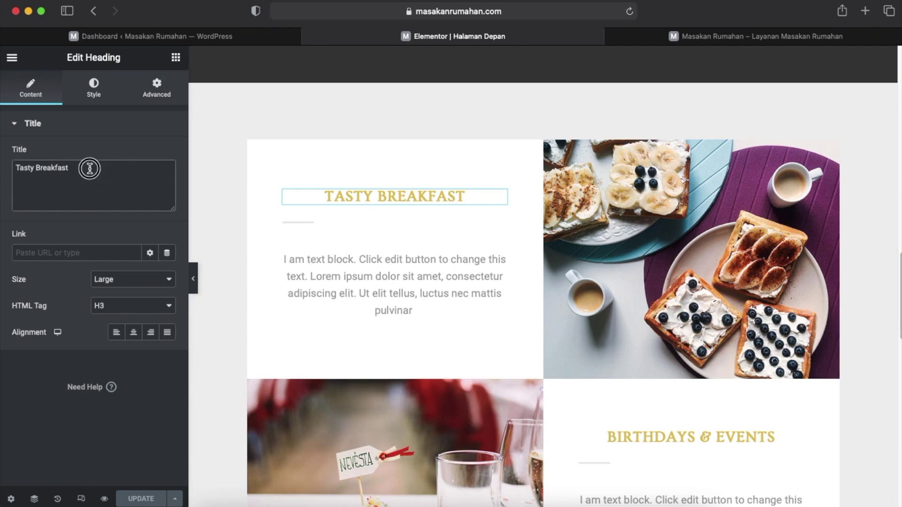
pyautogui.moveTo(88, 169); pyautogui.dragTo(3, 159)
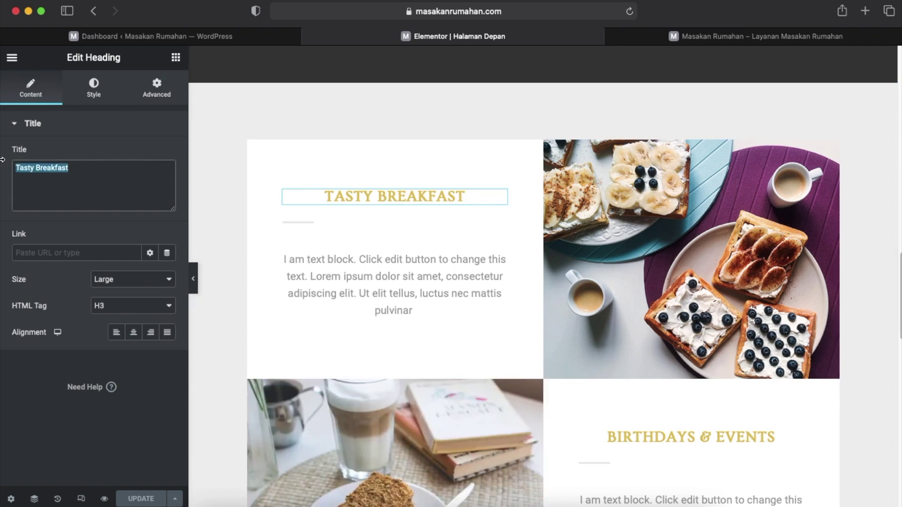
pyautogui.write('Layanan')
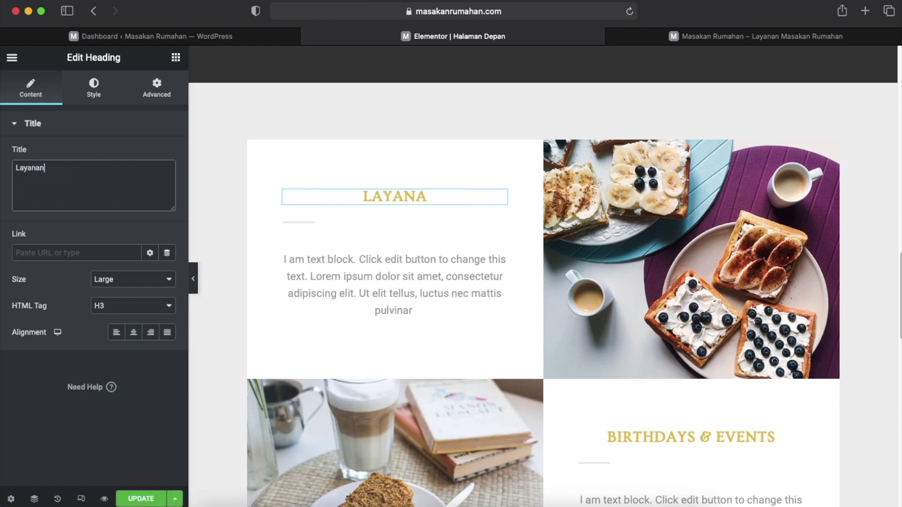
pyautogui.write(' Pembuatan ')
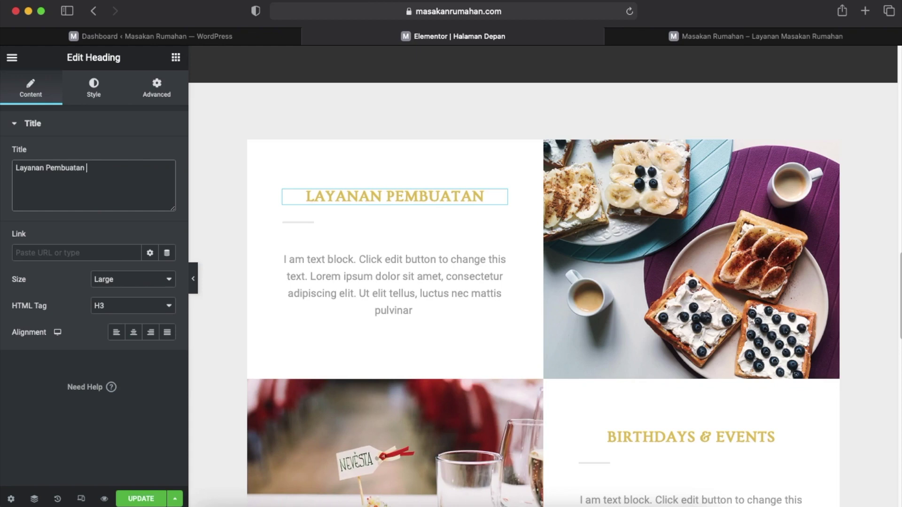
pyautogui.write('P')
pyautogui.press('BackSpace')
pyautogui.write('Visa')
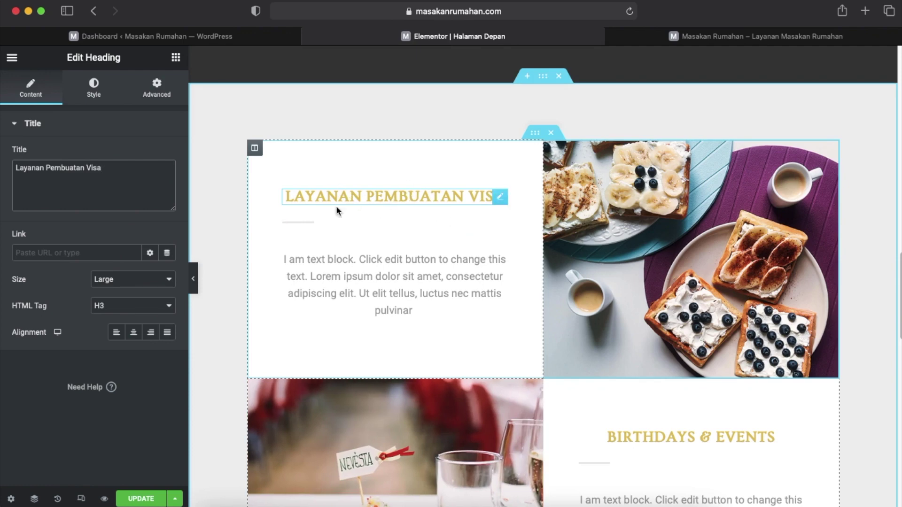
pyautogui.click(74, 252)
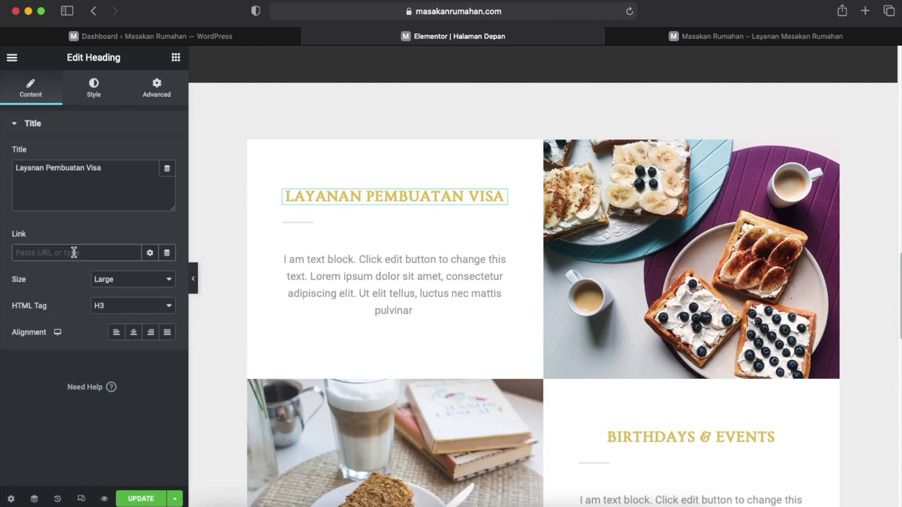
pyautogui.write('https://masakanrumahan.com/layanan-kami/')
pyautogui.click(149, 496)
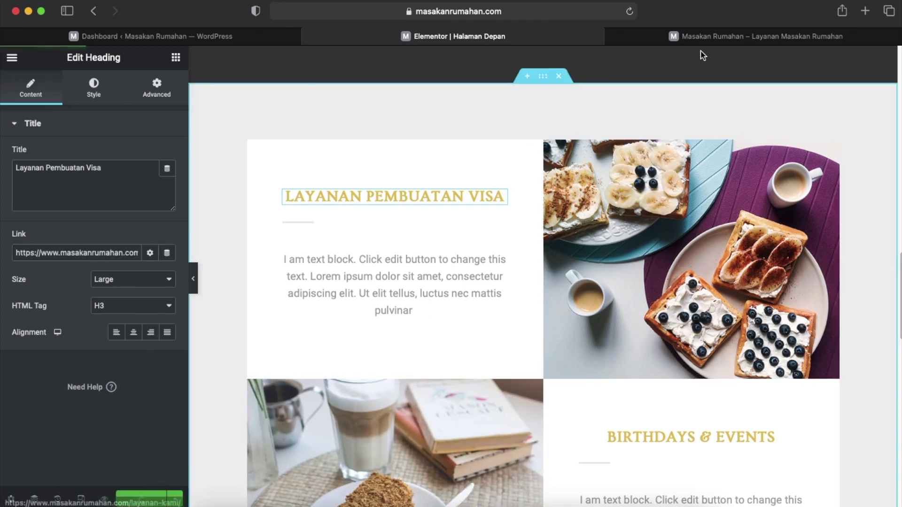
# Reload the live home page and test the Layanan Pembuatan Visa heading by following its link.
pyautogui.click(709, 36)
pyautogui.click(511, 11)
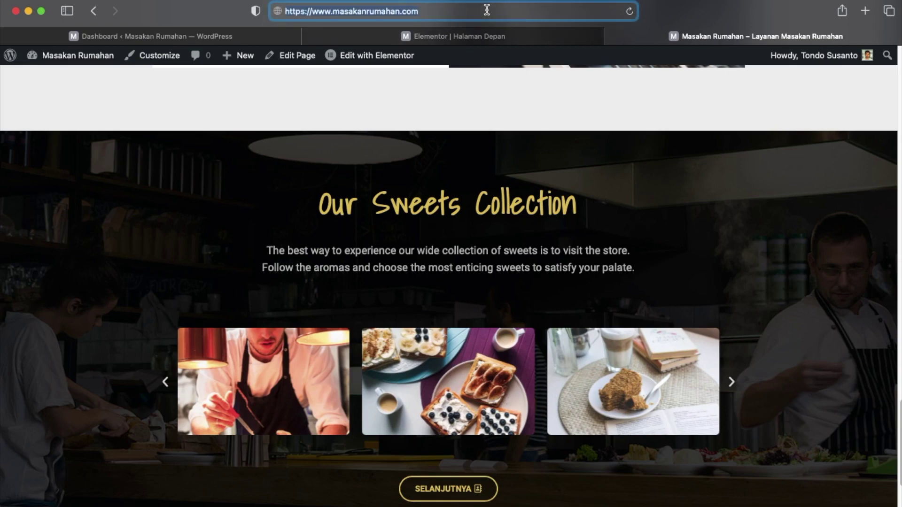
pyautogui.press('Return')
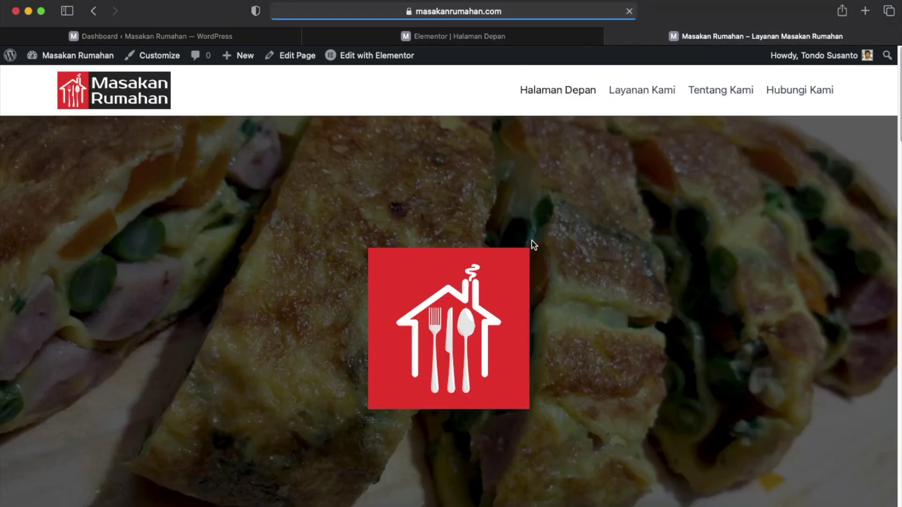
pyautogui.scroll(-15, 550, 327)
pyautogui.scroll(-10, 550, 326)
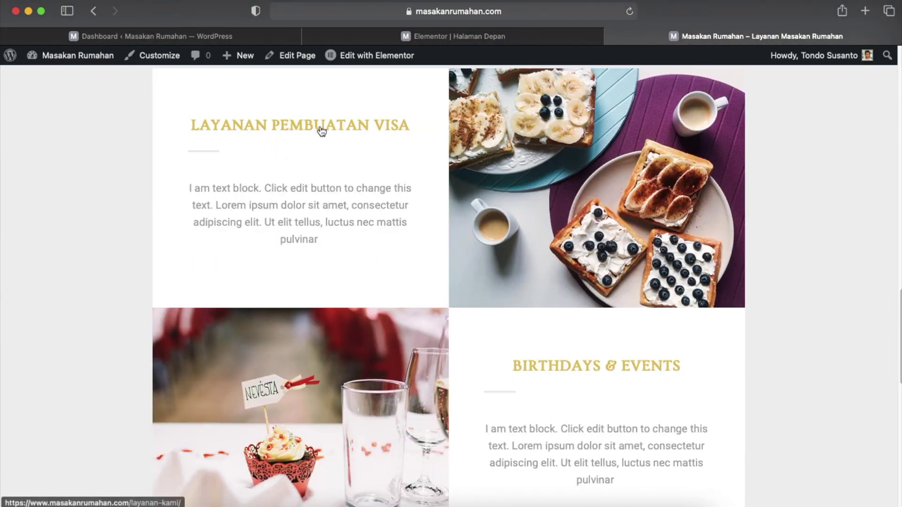
pyautogui.scroll(-2, 609, 378)
pyautogui.scroll(1, 608, 376)
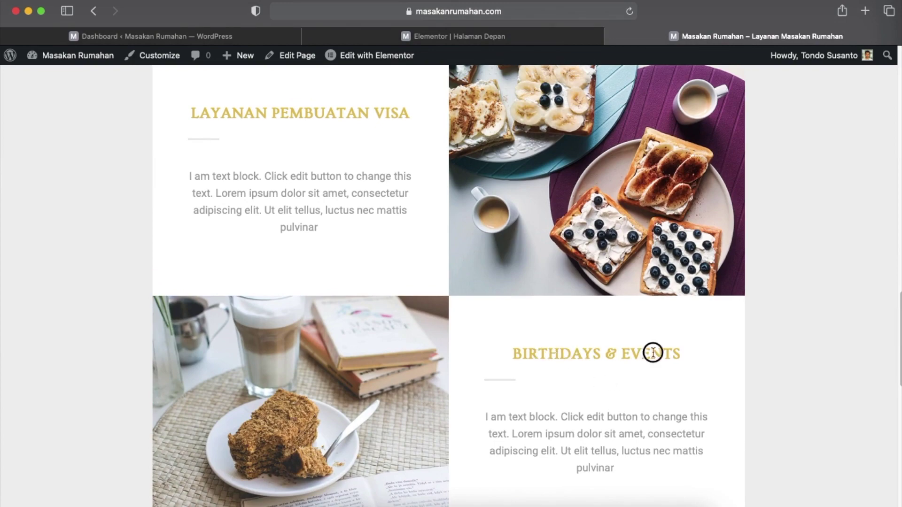
pyautogui.scroll(5, 610, 399)
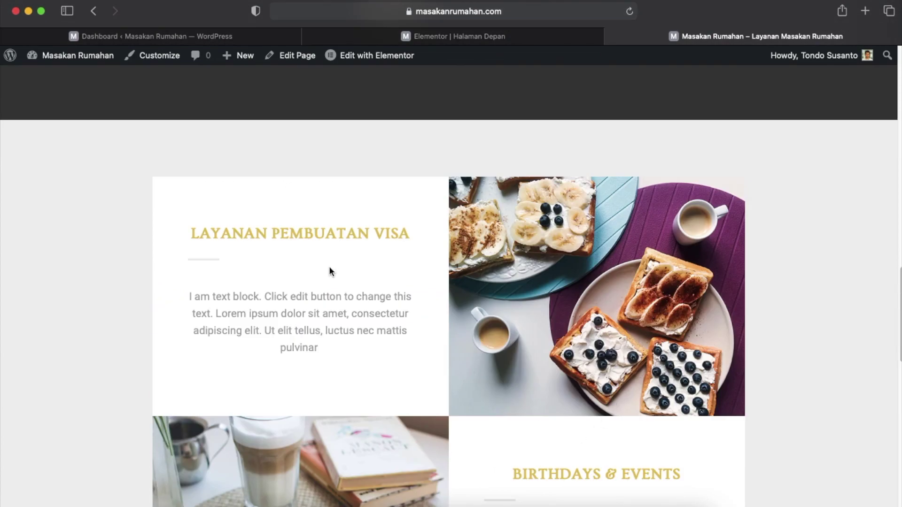
pyautogui.click(337, 235)
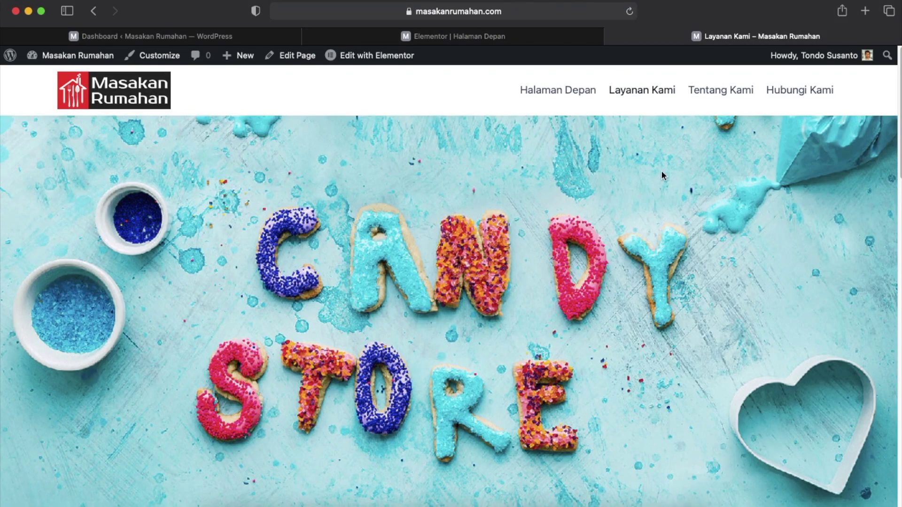
# Return the live site to Halaman Depan, then link the Birthdays & Events heading to the masakanrumahan.com/layanan-kami/ page in Elementor and update.
pyautogui.click(565, 91)
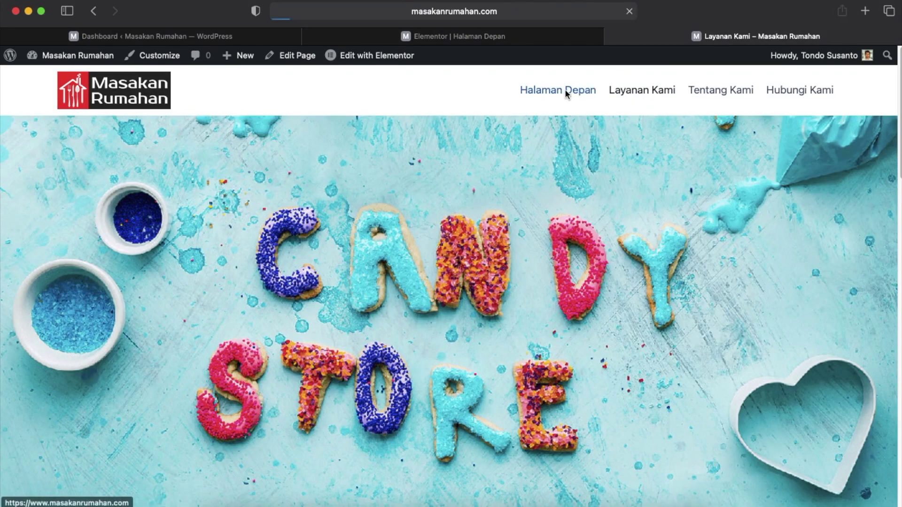
pyautogui.click(455, 36)
pyautogui.scroll(-3, 610, 305)
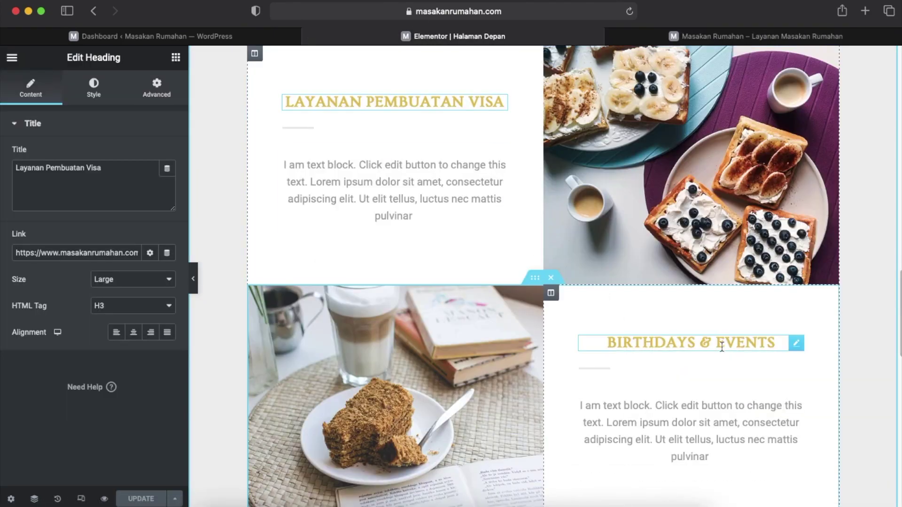
pyautogui.click(796, 346)
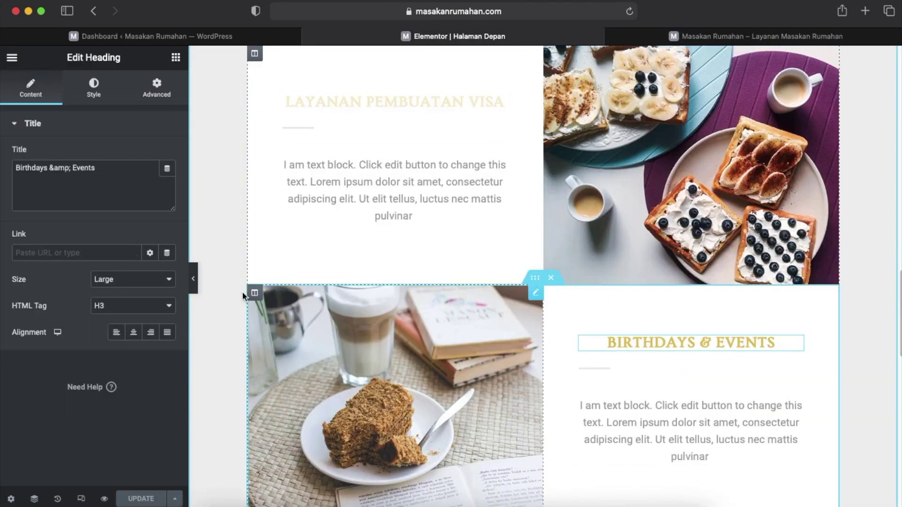
pyautogui.click(74, 255)
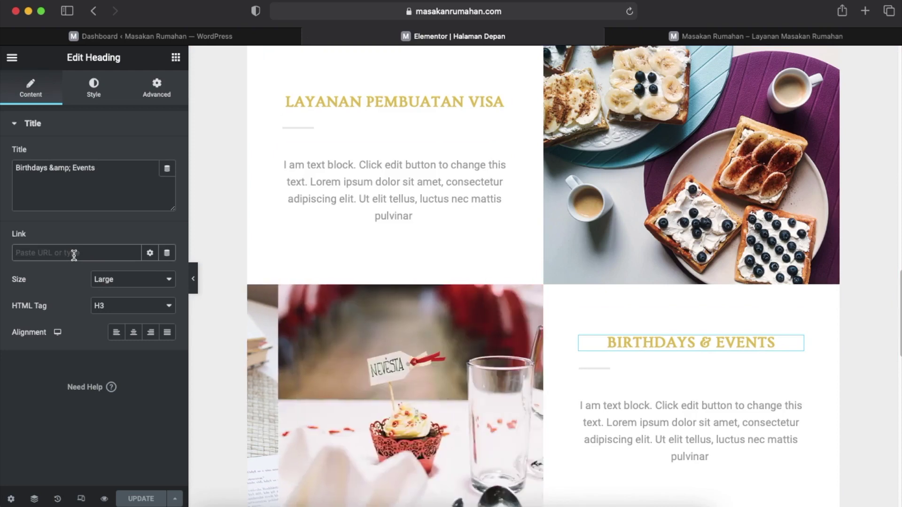
pyautogui.press('super+v')
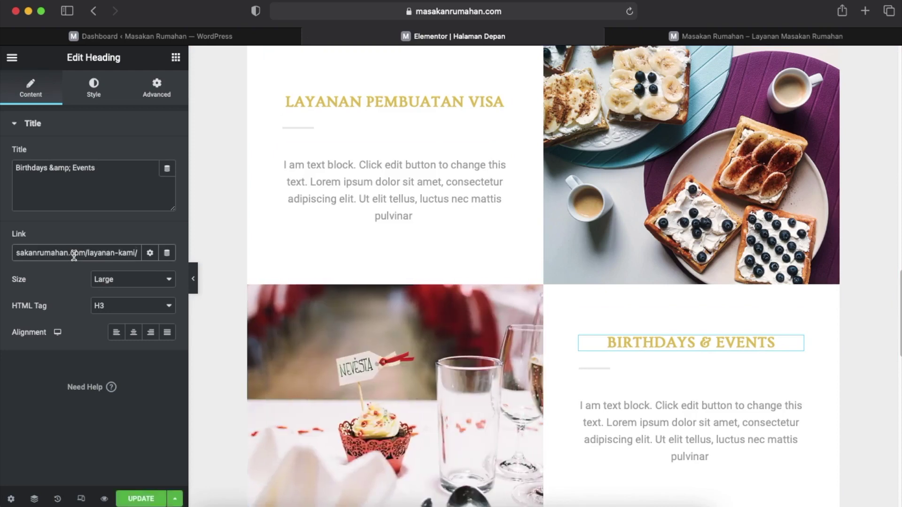
pyautogui.click(141, 499)
# Add a Button widget directly beneath the text block in the Layanan Pembuatan Visa column.
pyautogui.click(444, 191)
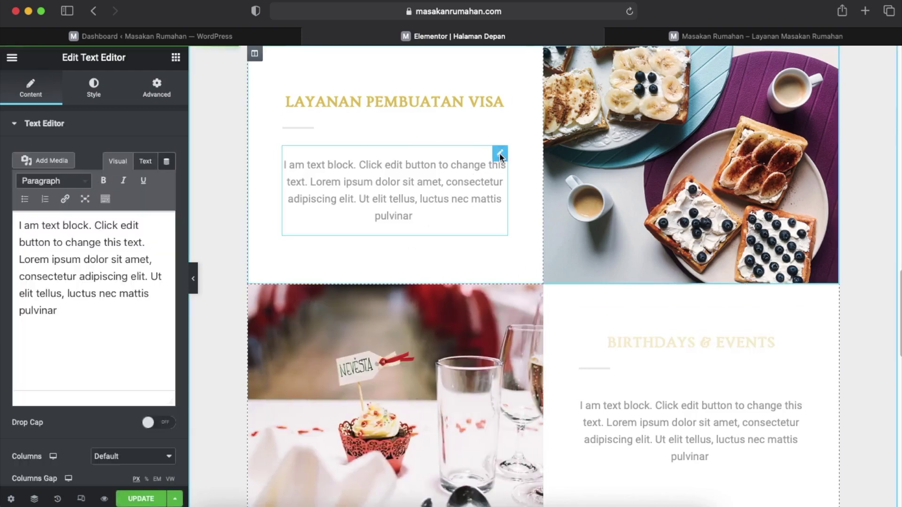
pyautogui.scroll(-3, 30, 360)
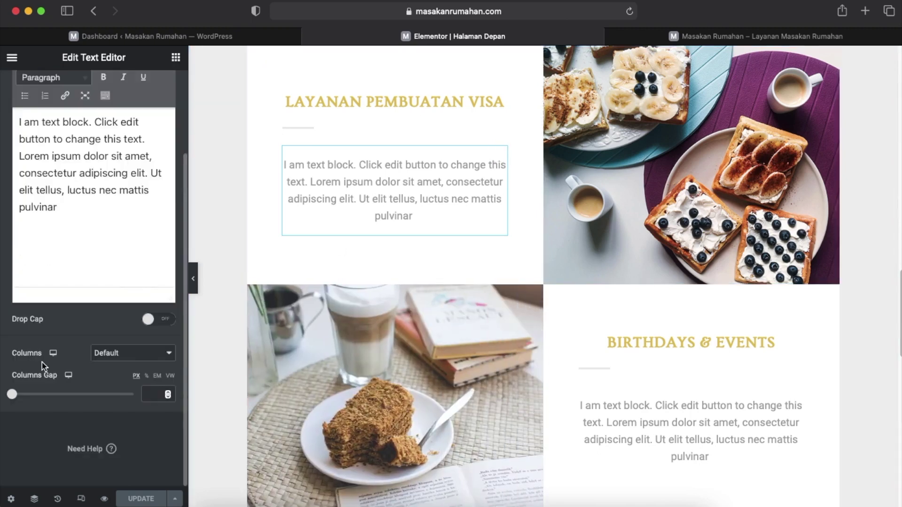
pyautogui.scroll(3, 43, 361)
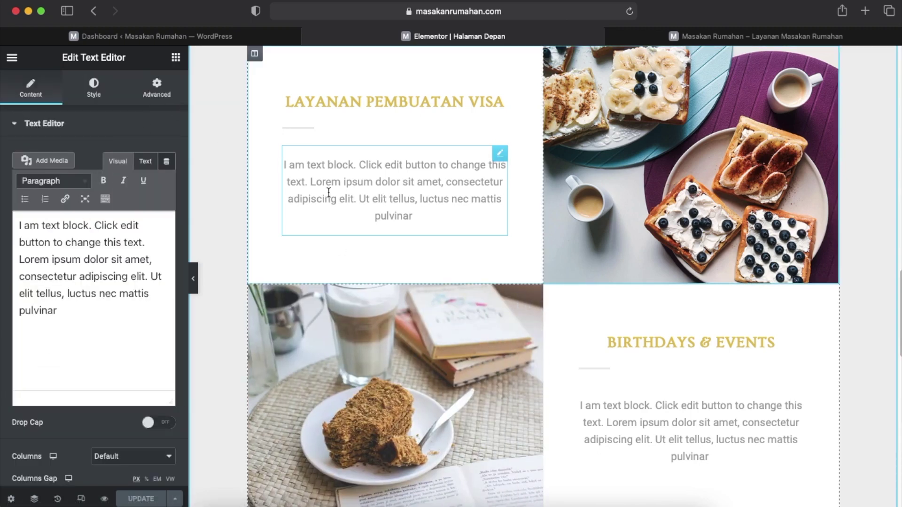
pyautogui.scroll(1, 350, 198)
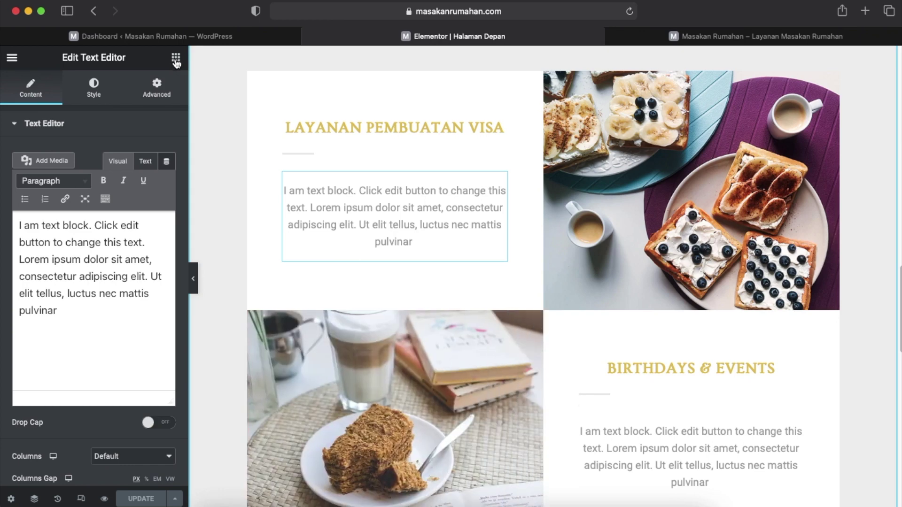
pyautogui.click(176, 59)
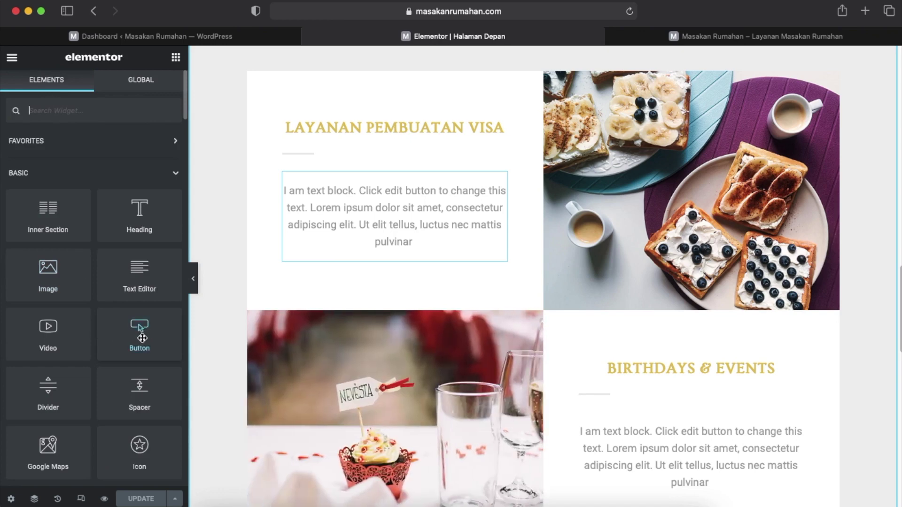
pyautogui.moveTo(139, 335); pyautogui.dragTo(406, 262)
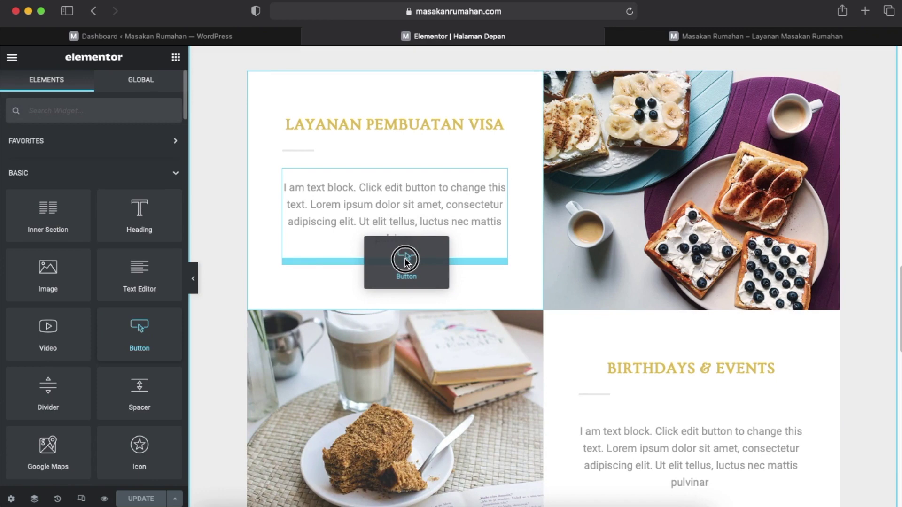
pyautogui.moveTo(405, 261); pyautogui.dragTo(405, 261)
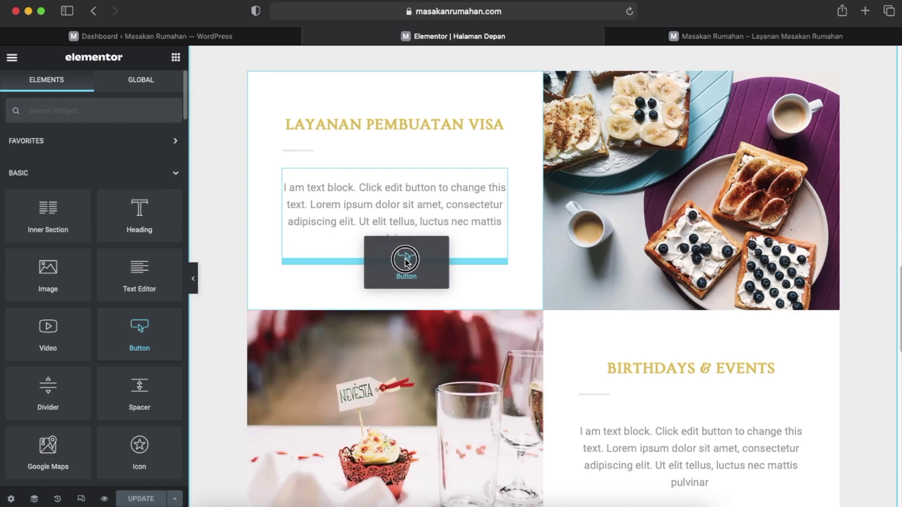
pyautogui.moveTo(405, 261); pyautogui.dragTo(408, 161)
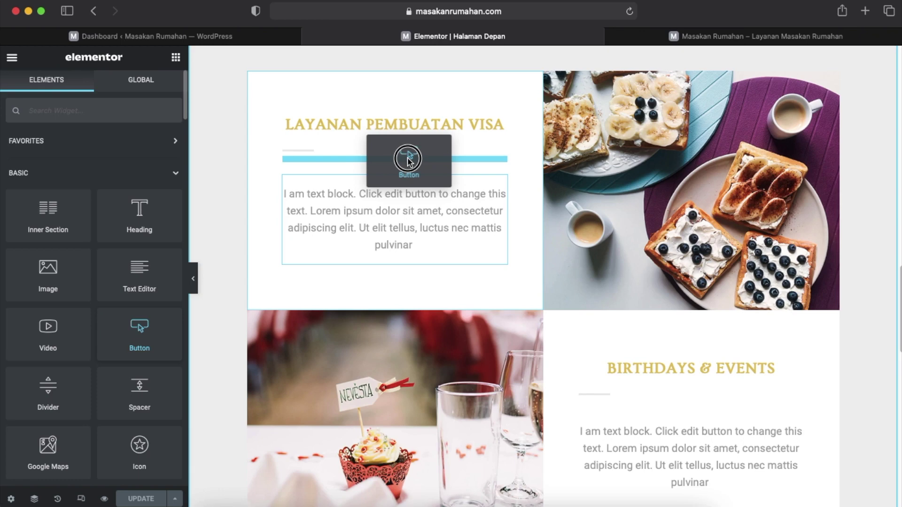
pyautogui.moveTo(408, 161); pyautogui.dragTo(408, 248)
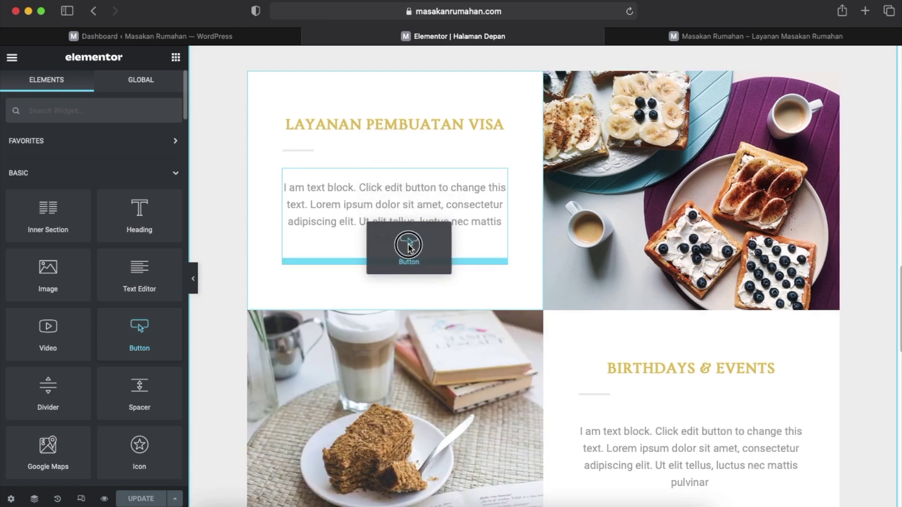
pyautogui.moveTo(408, 246); pyautogui.dragTo(409, 247)
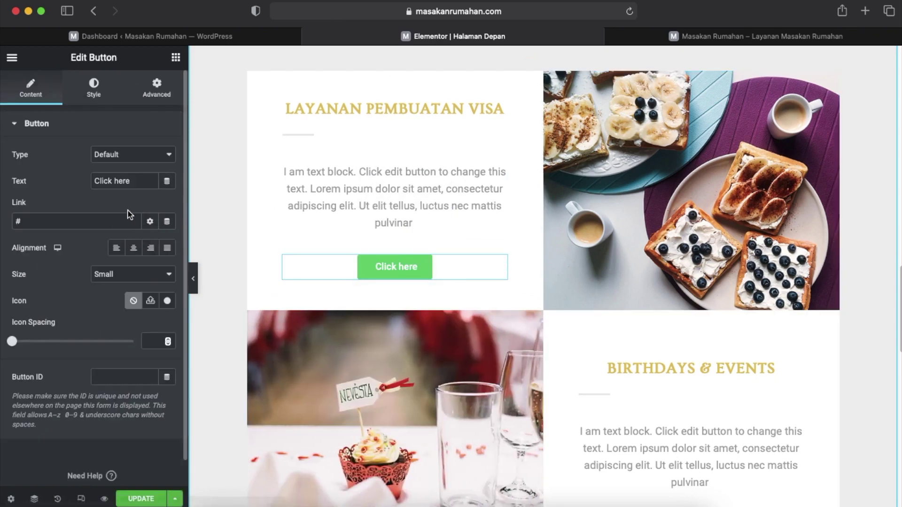
# Change the new button's text to "Informasi Lebih Lanjut".
pyautogui.moveTo(141, 179); pyautogui.dragTo(92, 181)
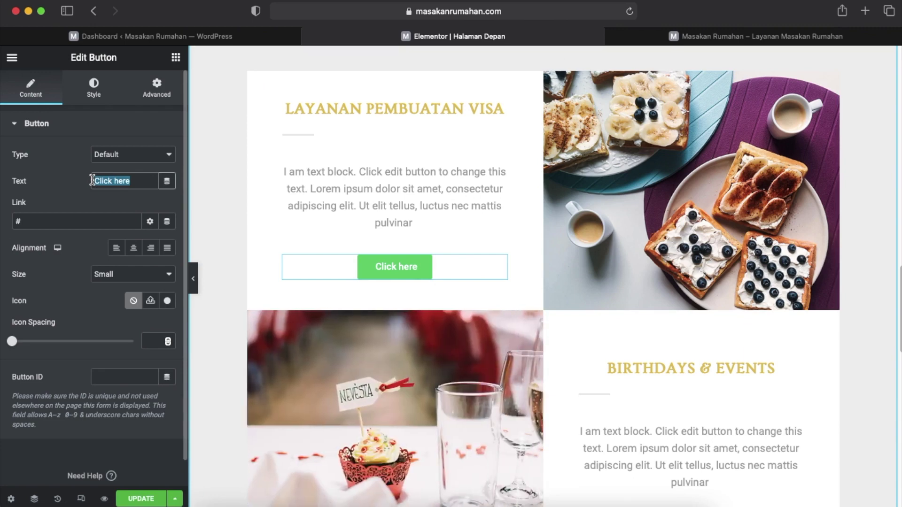
pyautogui.write('Inform')
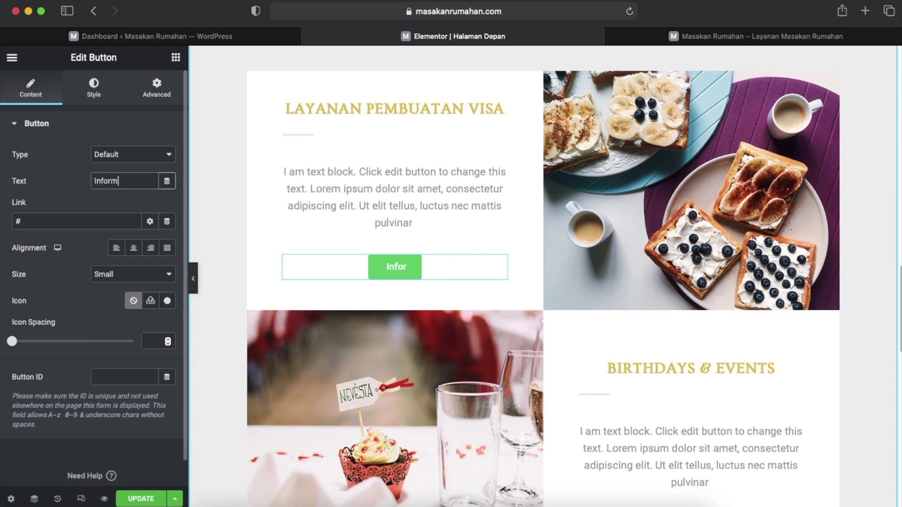
pyautogui.write('asi')
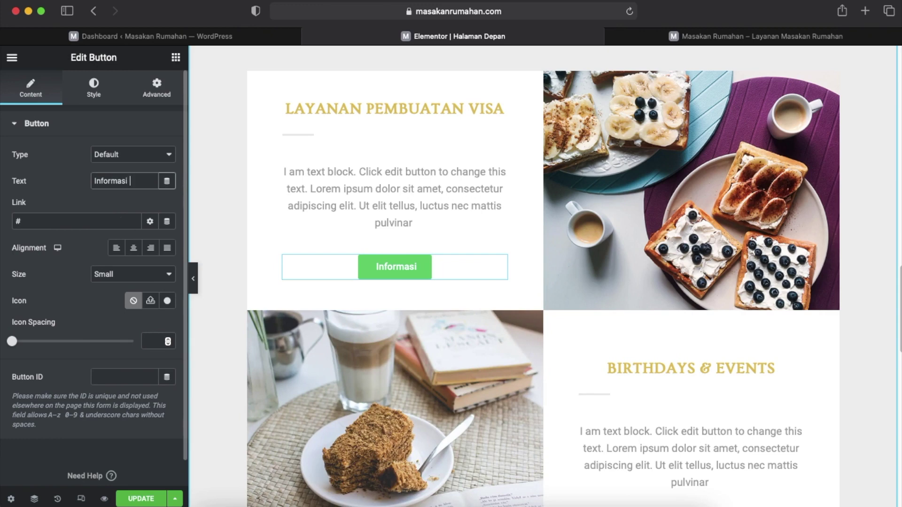
pyautogui.write(' Lebih')
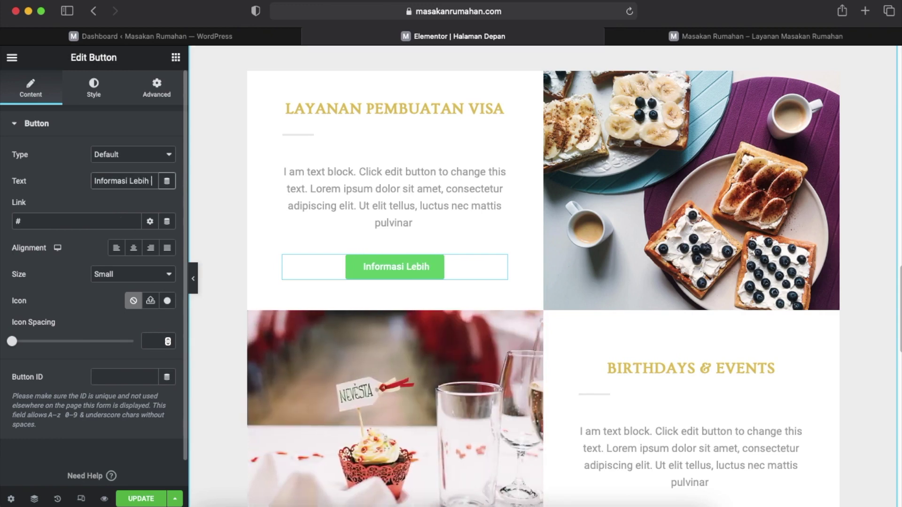
pyautogui.write(' Lanjut')
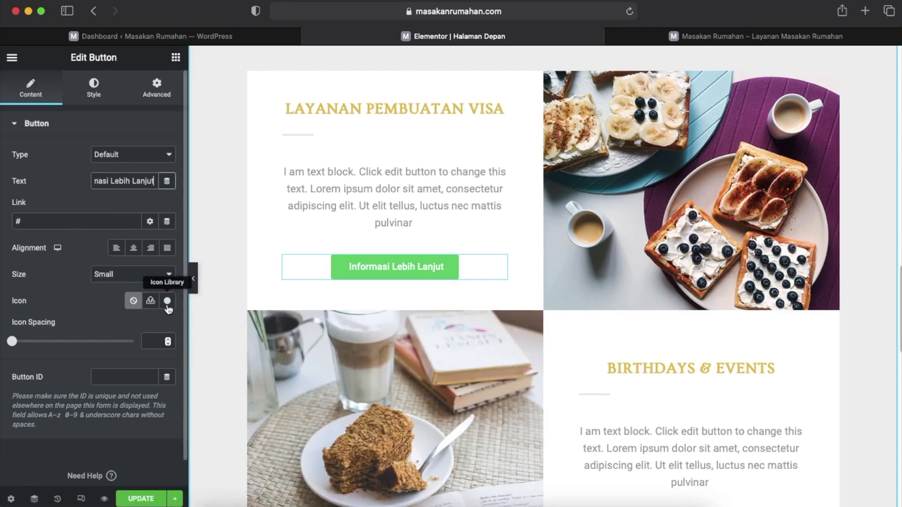
# Find the Info circle icon in the icon library by searching "info" and insert it into the Informasi Lebih Lanjut button.
pyautogui.click(167, 301)
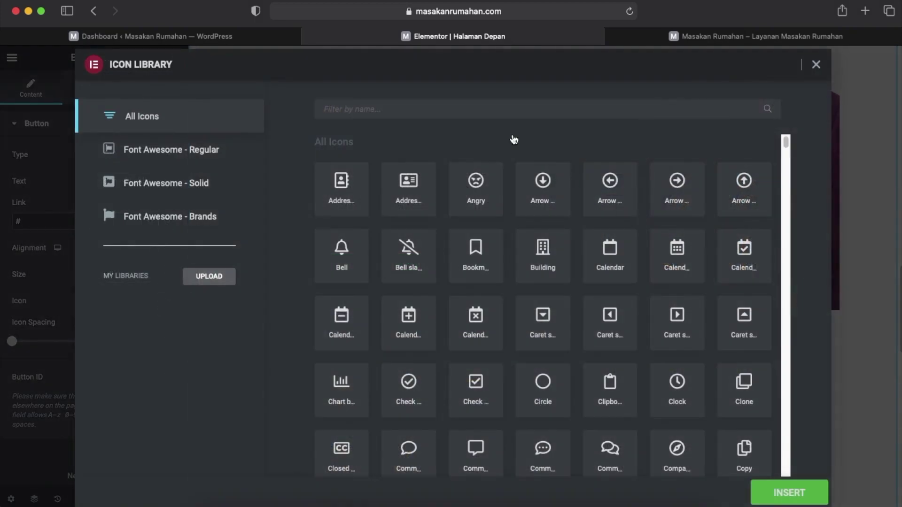
pyautogui.click(408, 115)
pyautogui.write('info')
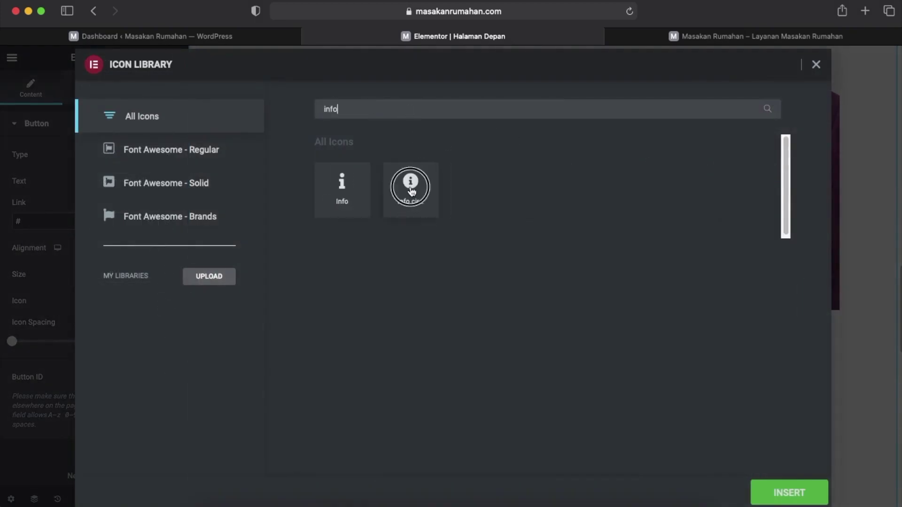
pyautogui.click(423, 206)
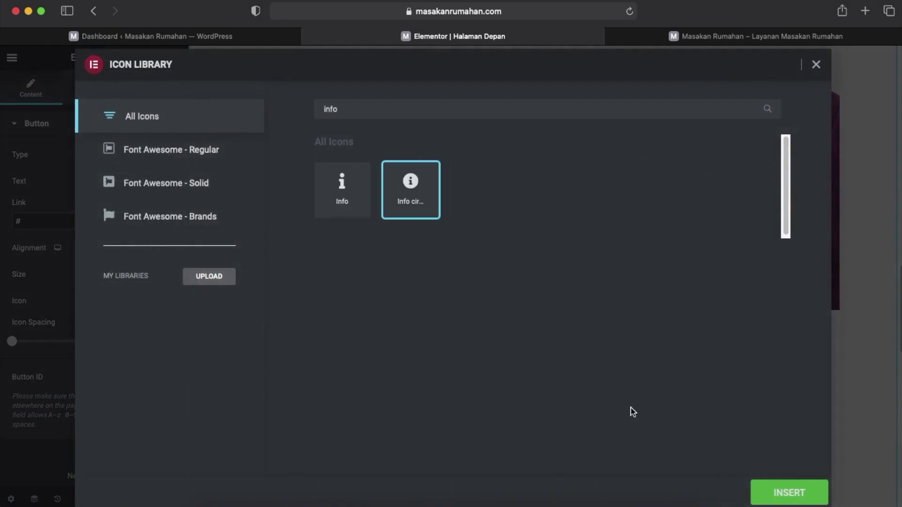
pyautogui.click(798, 493)
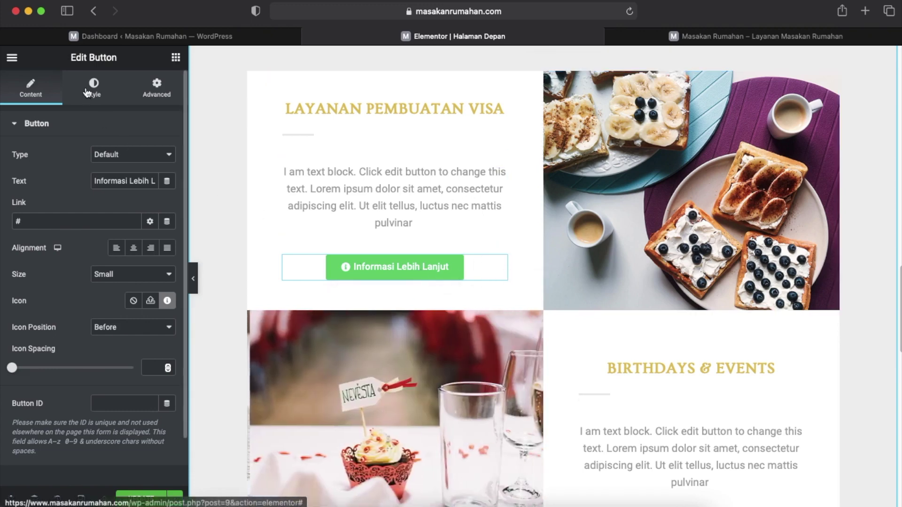
# Set the Informasi Lebih Lanjut button's normal background color to gold, about #C8AB54, to match the headings.
pyautogui.click(87, 93)
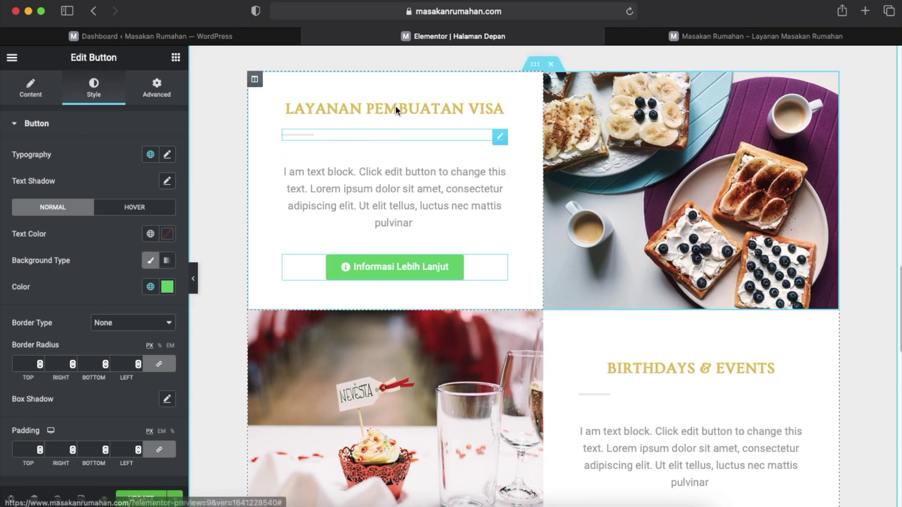
pyautogui.scroll(-5, 663, 320)
pyautogui.scroll(-10, 664, 321)
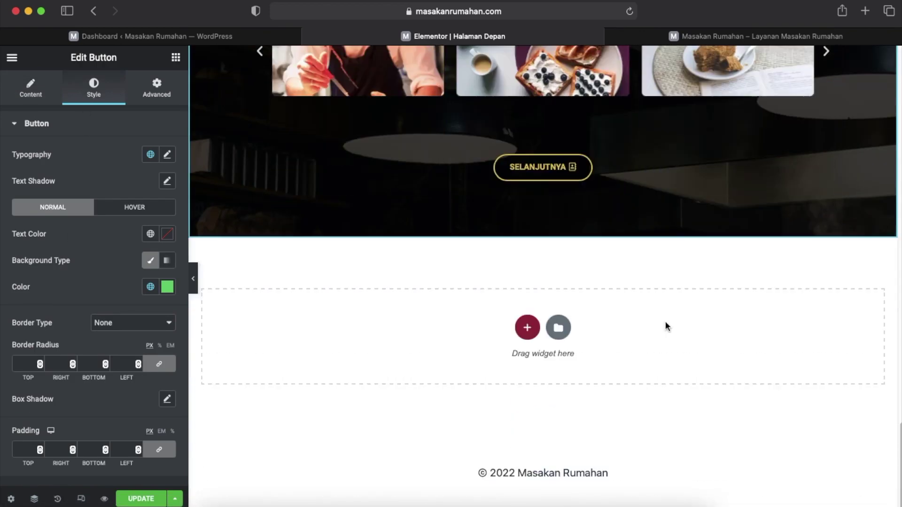
pyautogui.scroll(15, 665, 320)
pyautogui.scroll(10, 665, 323)
pyautogui.scroll(-15, 665, 322)
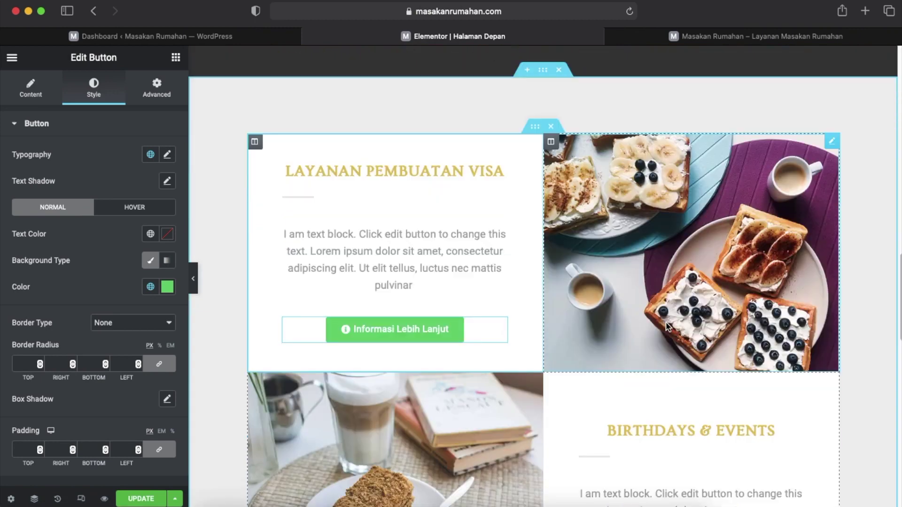
pyautogui.scroll(-3, 666, 324)
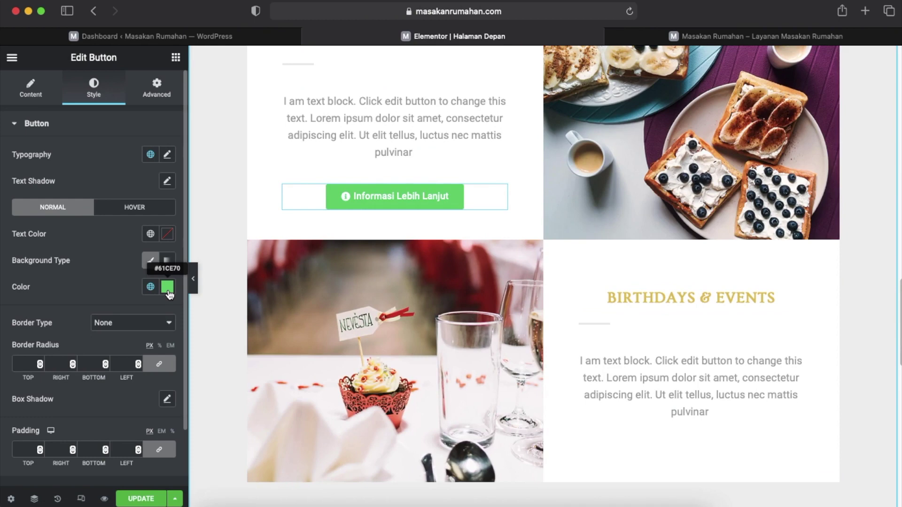
pyautogui.click(168, 289)
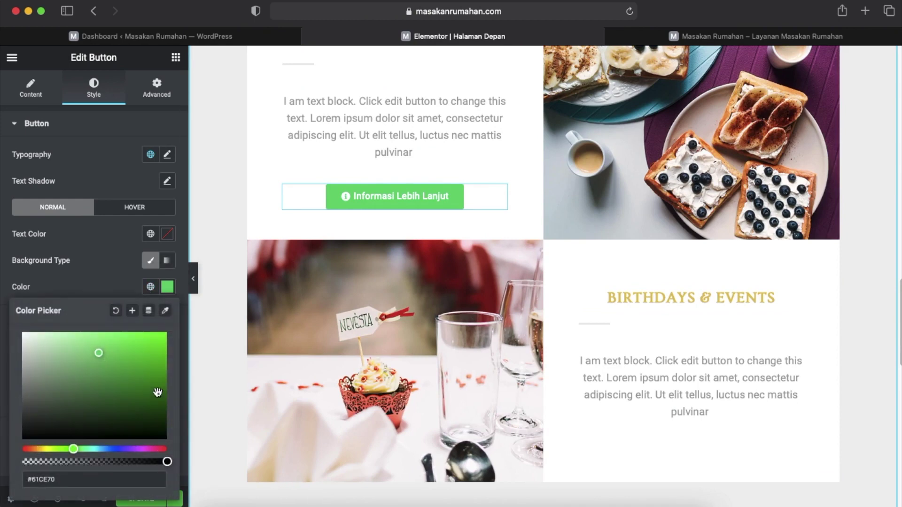
pyautogui.moveTo(73, 449); pyautogui.dragTo(40, 452)
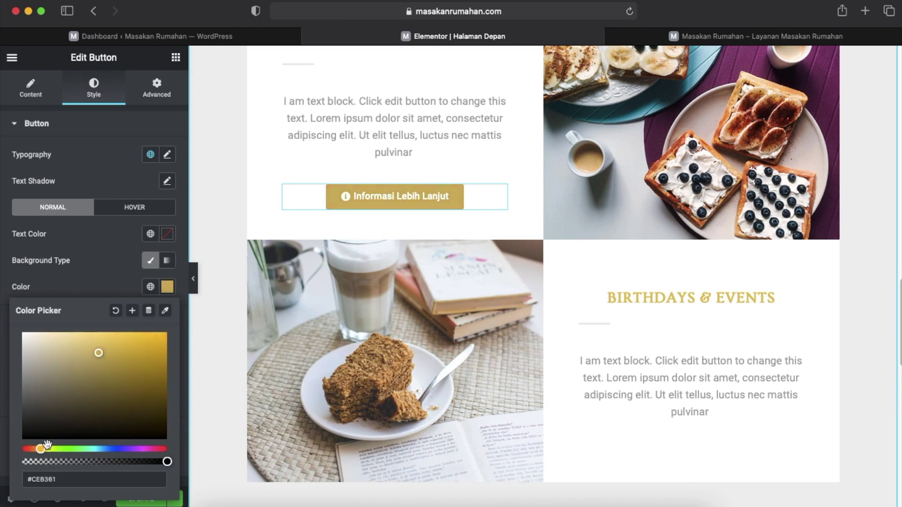
pyautogui.click(103, 353)
pyautogui.moveTo(104, 353); pyautogui.dragTo(107, 357)
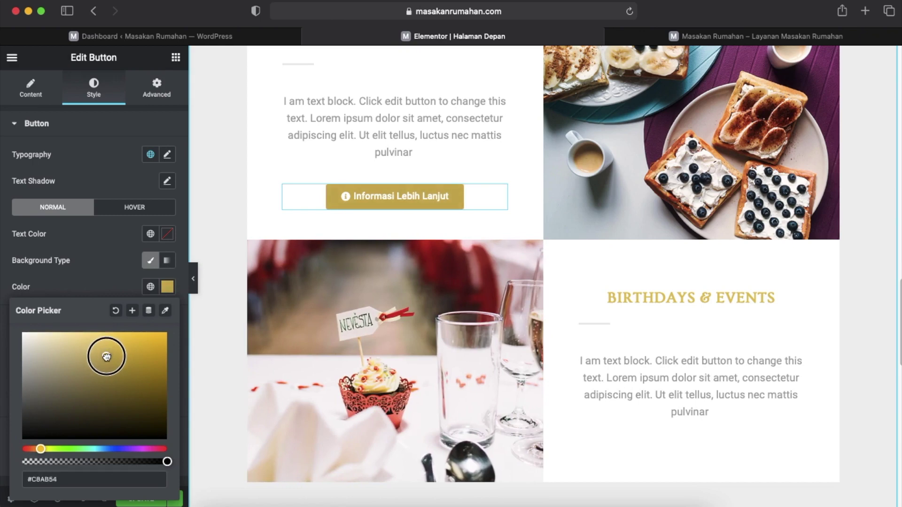
pyautogui.click(114, 263)
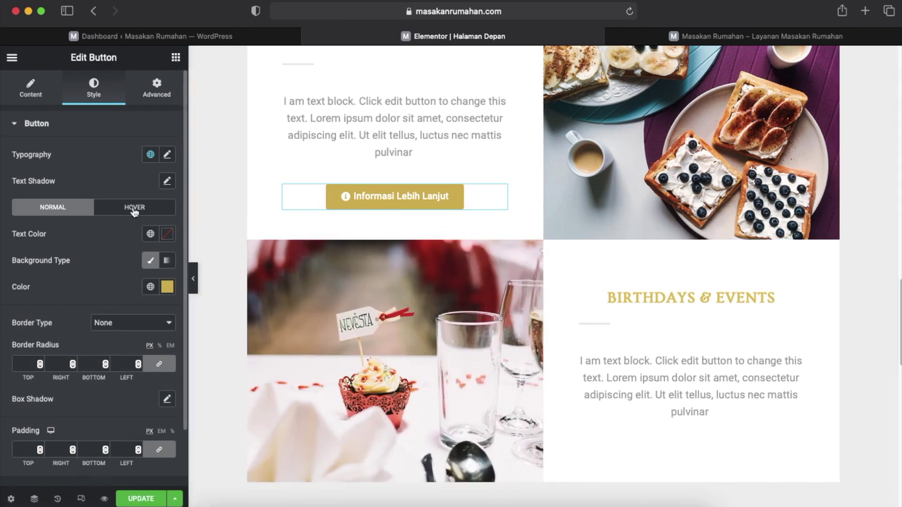
# Set the Informasi Lebih Lanjut button's hover-state background color to near-black #020202.
pyautogui.click(134, 207)
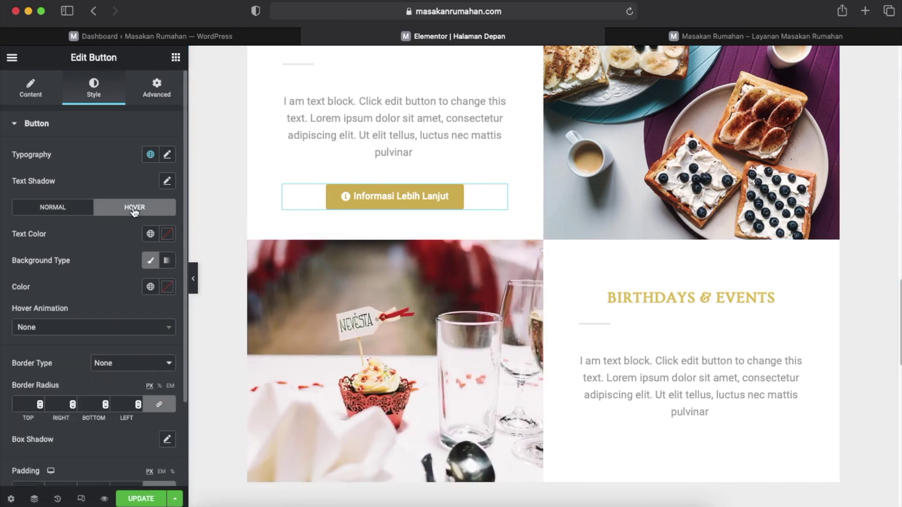
pyautogui.click(168, 288)
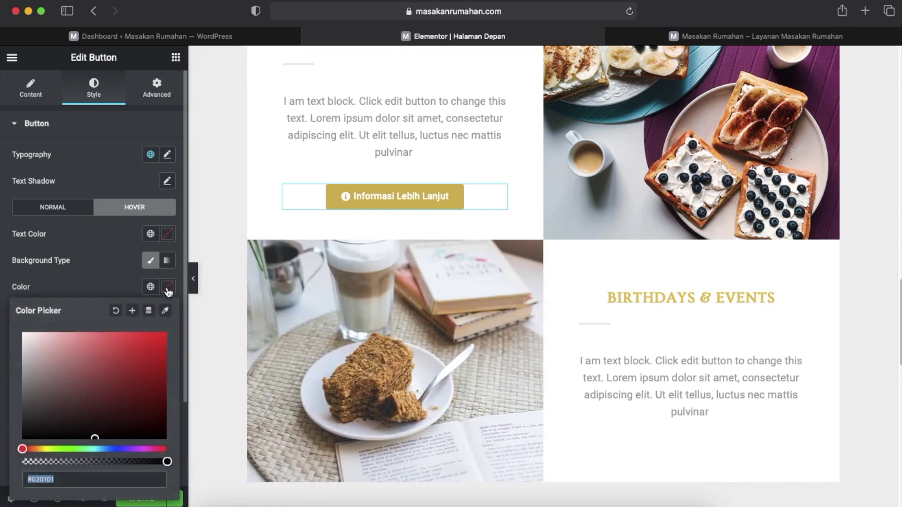
pyautogui.moveTo(93, 439); pyautogui.dragTo(16, 437)
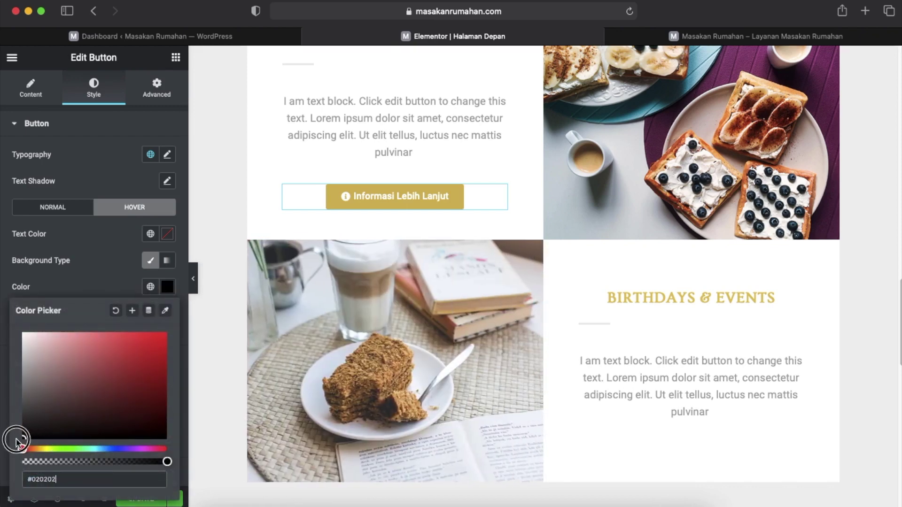
# Save the page with the new hover color and check the Informasi Lebih Lanjut button on the live site.
pyautogui.click(77, 281)
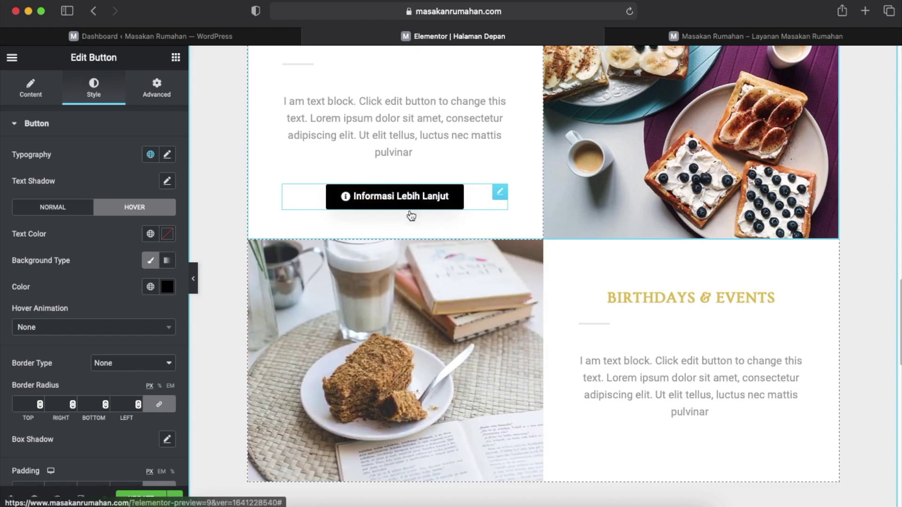
pyautogui.click(141, 498)
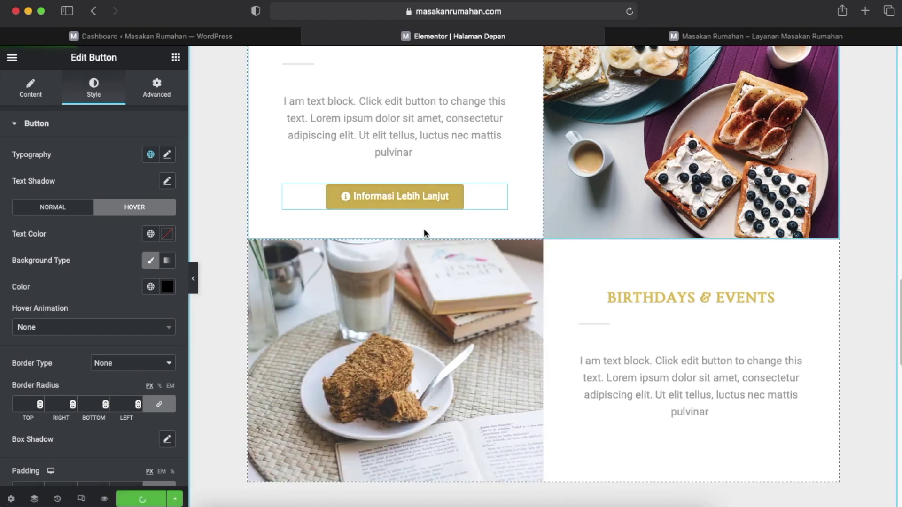
pyautogui.click(38, 98)
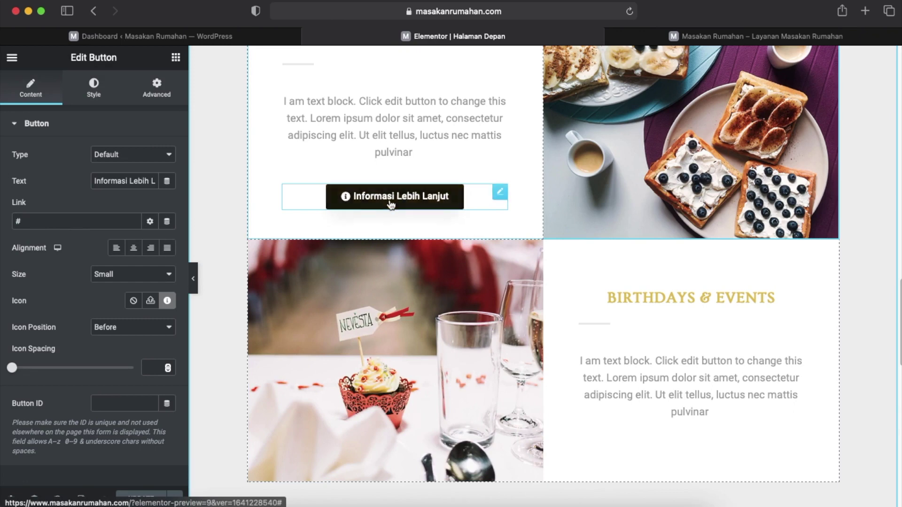
pyautogui.click(703, 32)
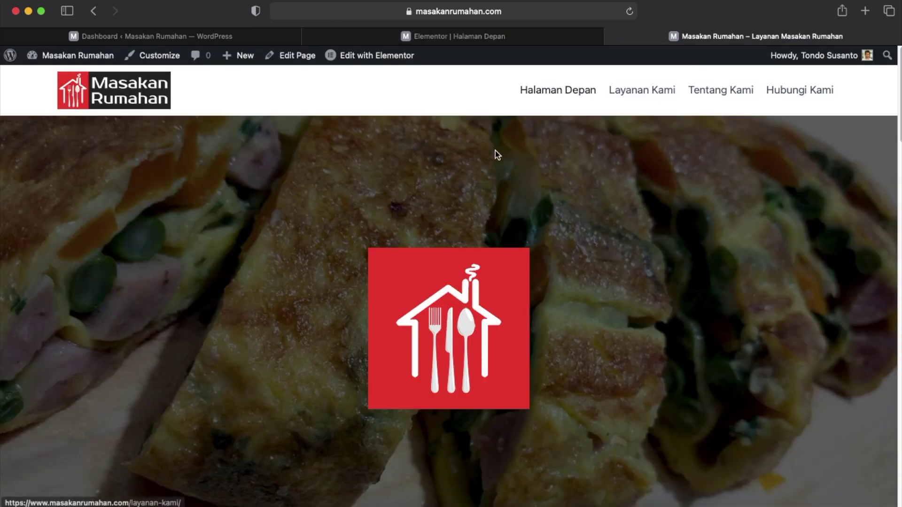
pyautogui.click(155, 104)
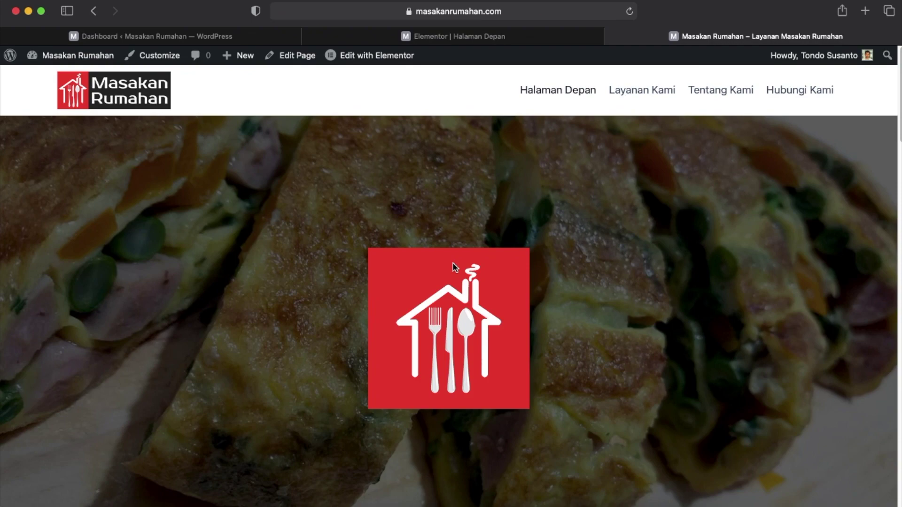
pyautogui.scroll(-20, 453, 263)
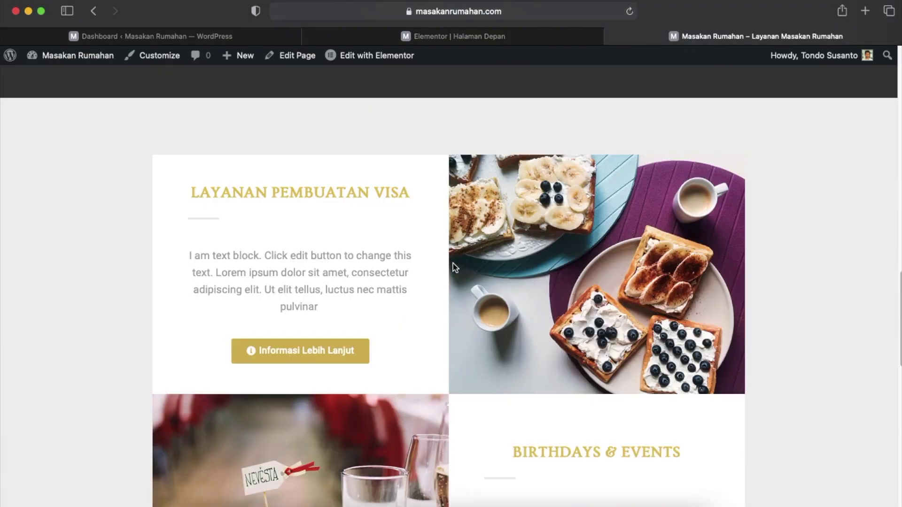
pyautogui.scroll(-1, 455, 267)
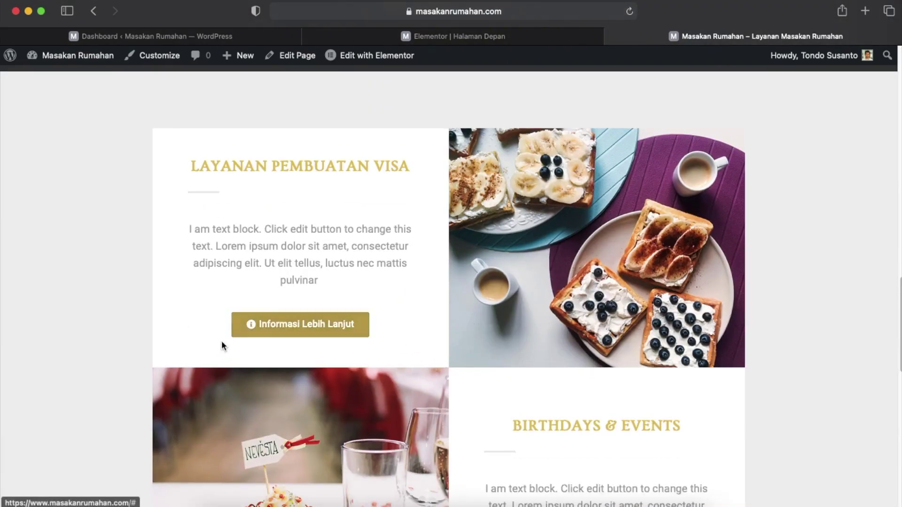
# Try the Extra Small, Medium and Large sizes in turn on the Informasi Lebih Lanjut button in Elementor.
pyautogui.click(498, 37)
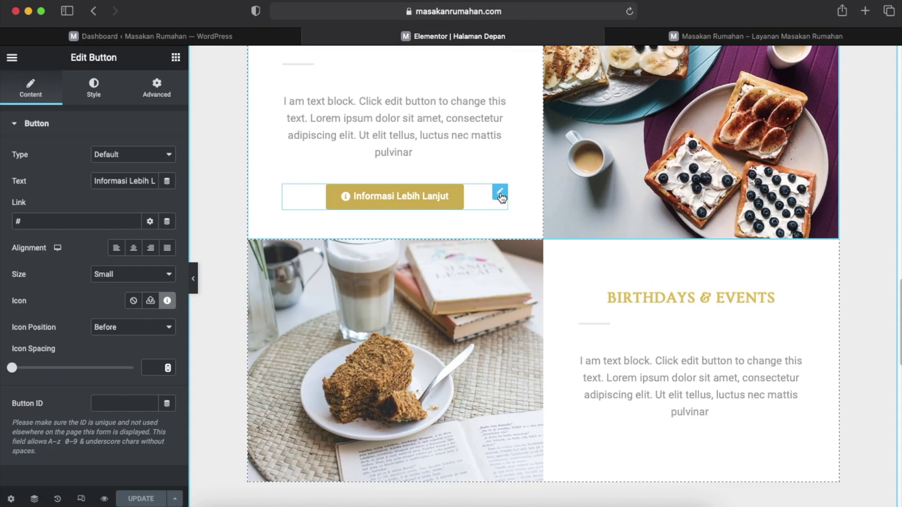
pyautogui.moveTo(12, 275); pyautogui.dragTo(25, 275)
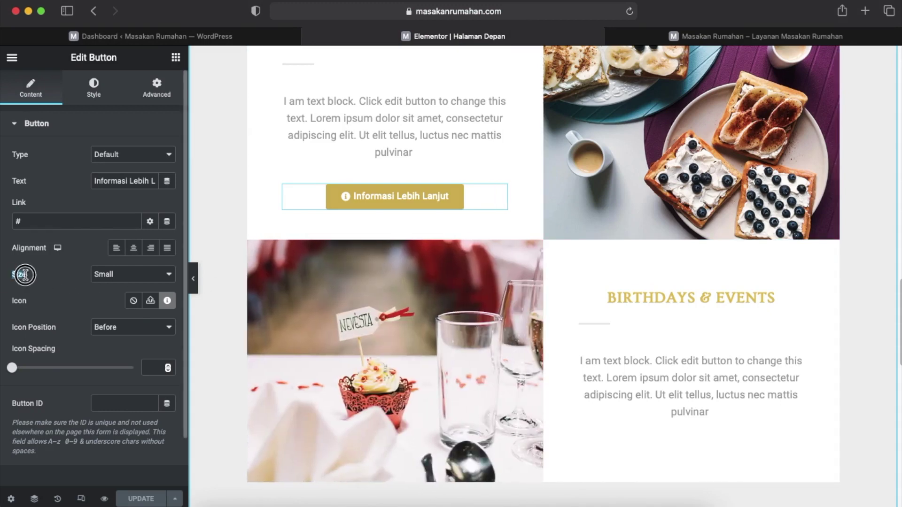
pyautogui.click(169, 275)
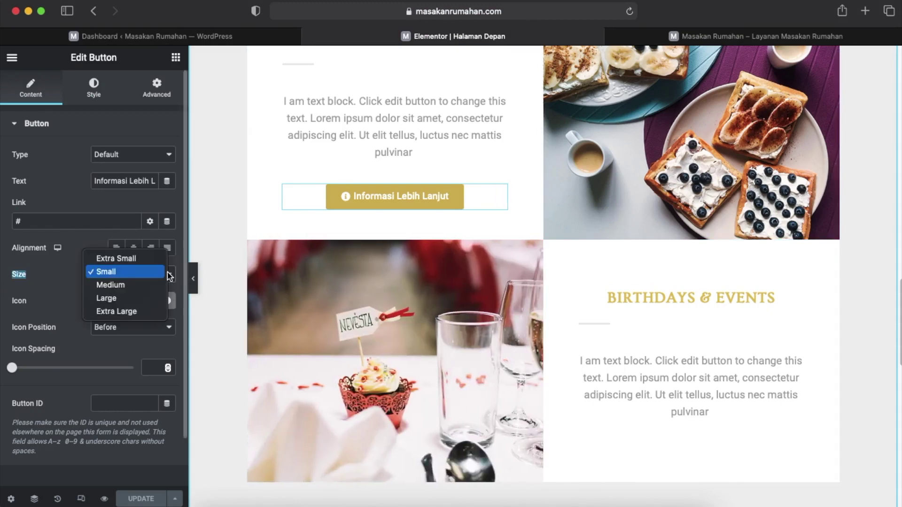
pyautogui.click(147, 259)
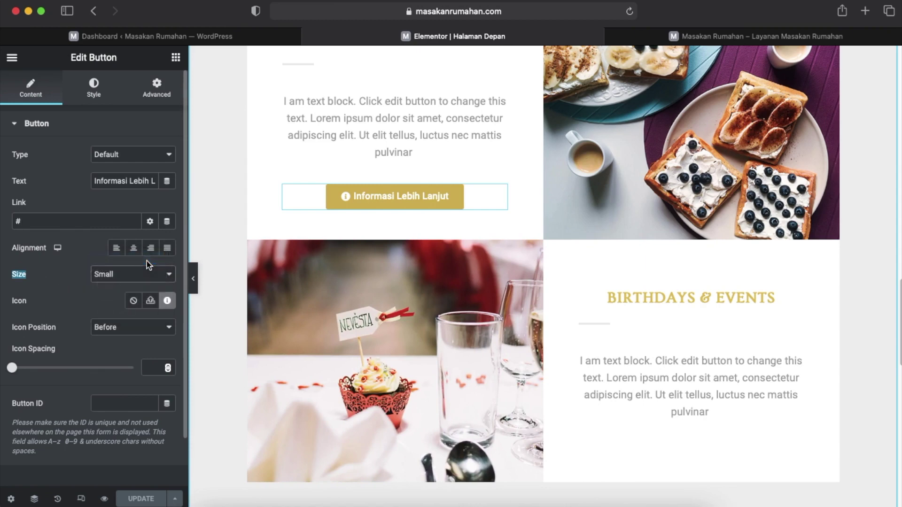
pyautogui.click(155, 276)
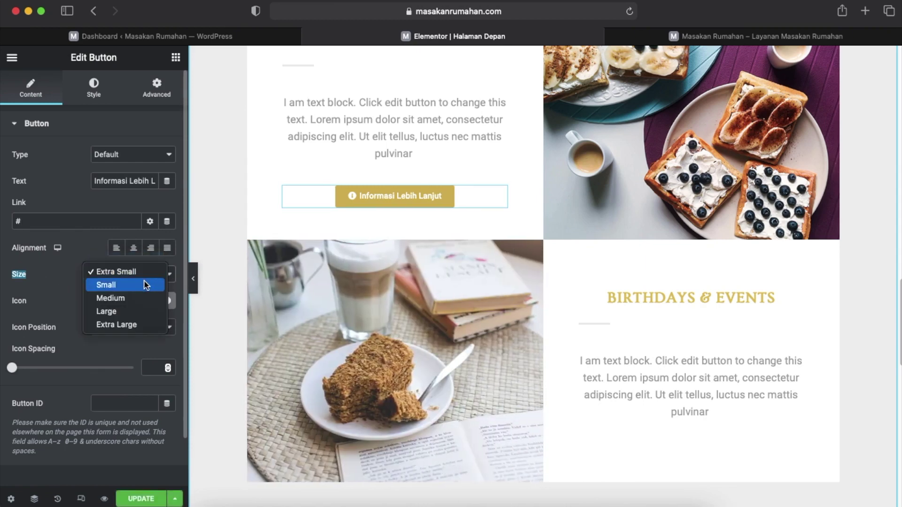
pyautogui.click(141, 298)
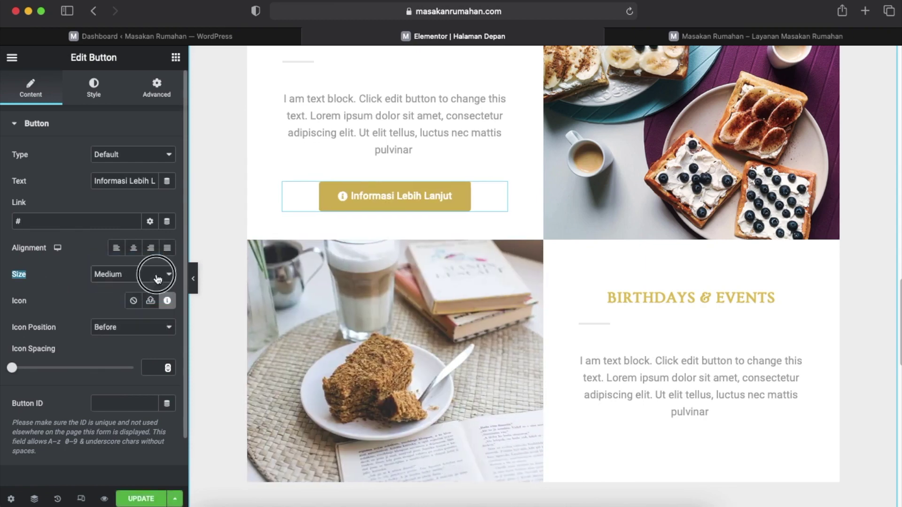
pyautogui.click(157, 277)
pyautogui.click(152, 284)
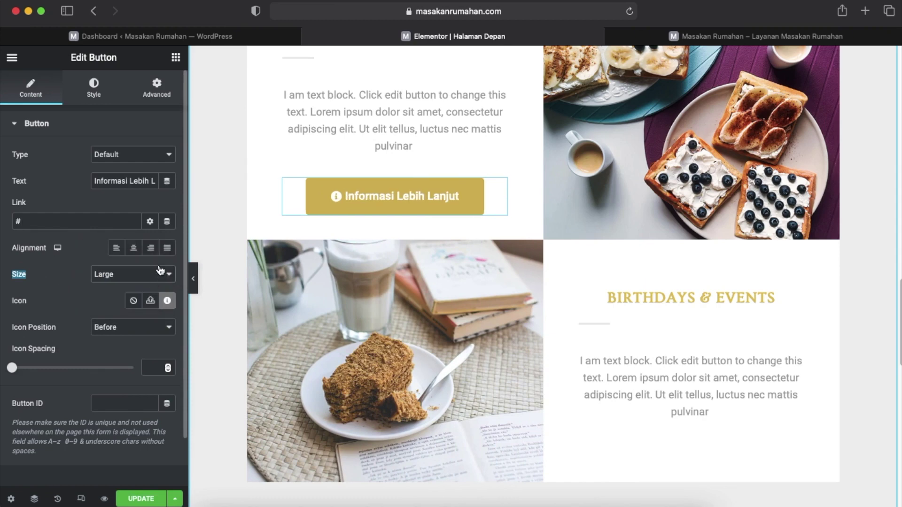
# Set the Informasi Lebih Lanjut button's size to Extra Large, save the page and check it on the live site.
pyautogui.click(160, 271)
pyautogui.click(144, 286)
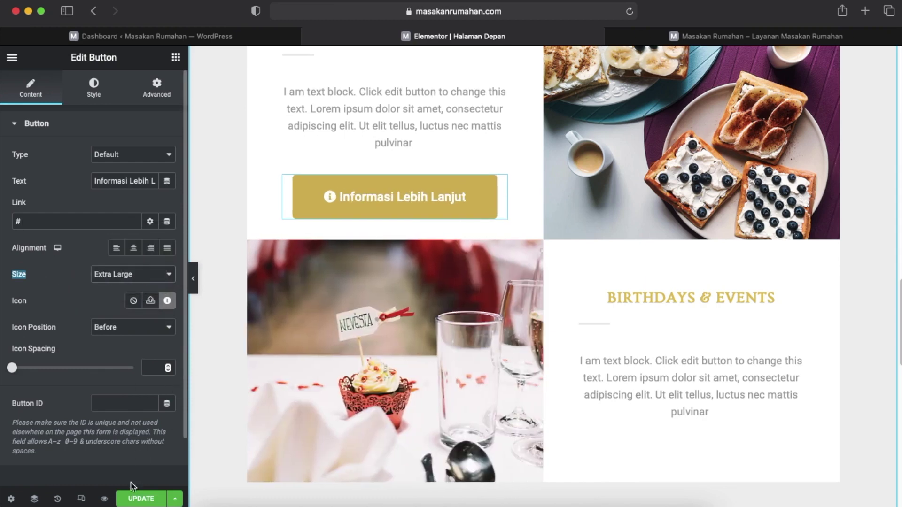
pyautogui.click(138, 498)
pyautogui.click(681, 37)
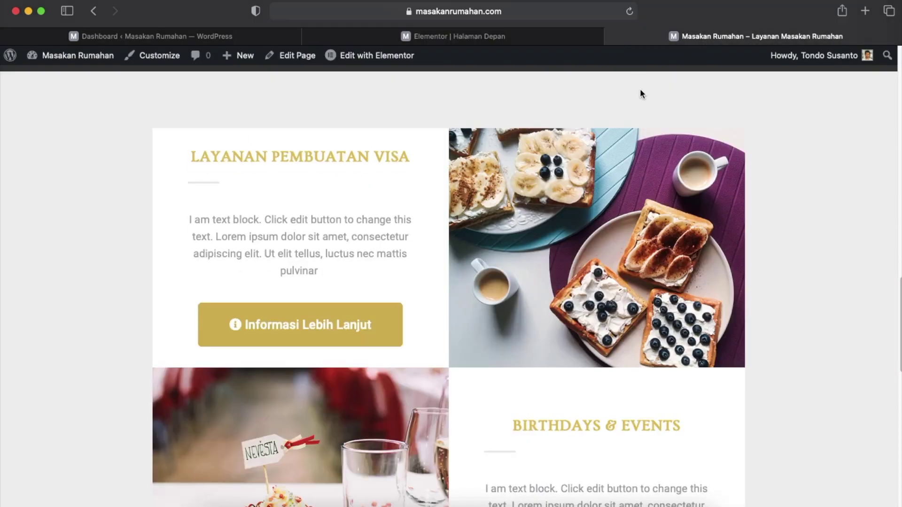
# Set the button's size to Extra Small back in Elementor, save the page and check it on the reloaded live site.
pyautogui.click(472, 38)
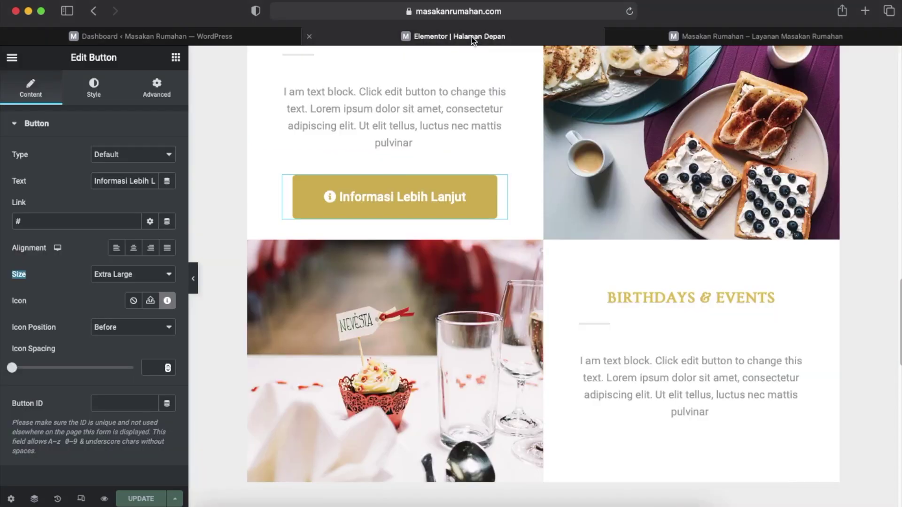
pyautogui.click(158, 275)
pyautogui.click(133, 219)
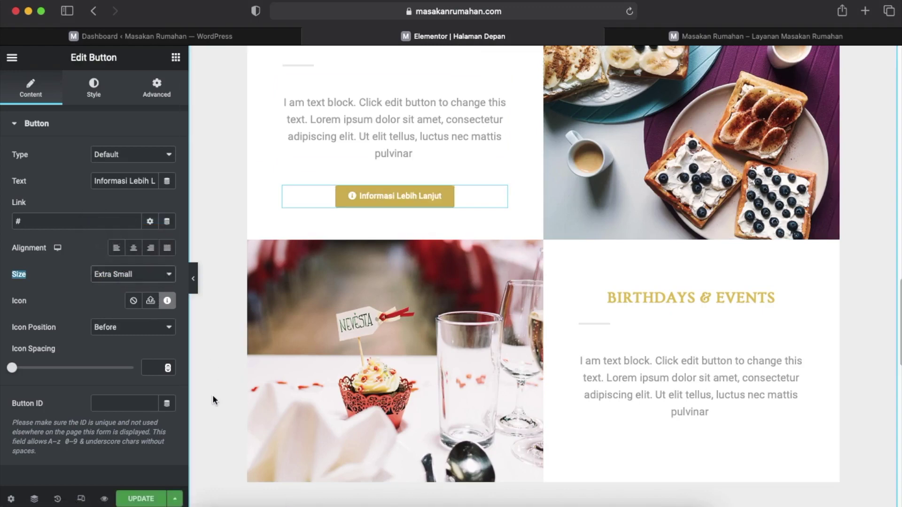
pyautogui.click(141, 498)
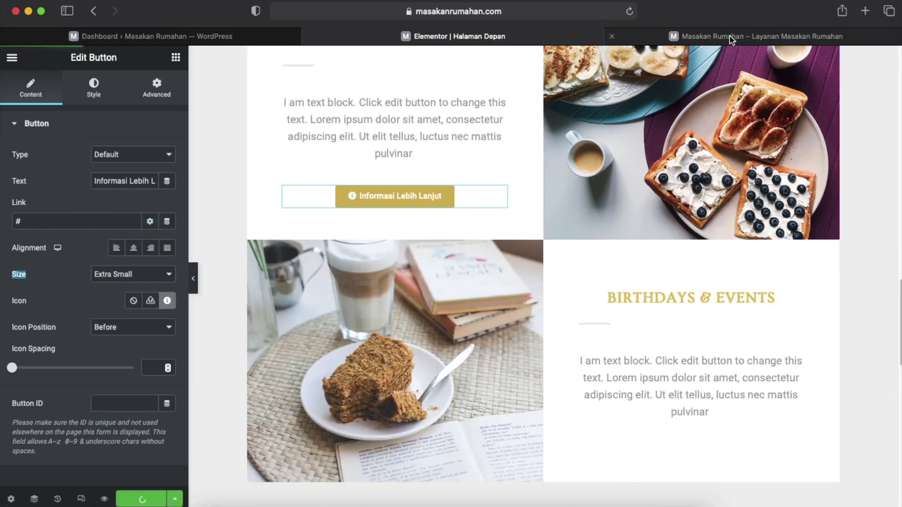
pyautogui.click(730, 37)
pyautogui.click(629, 11)
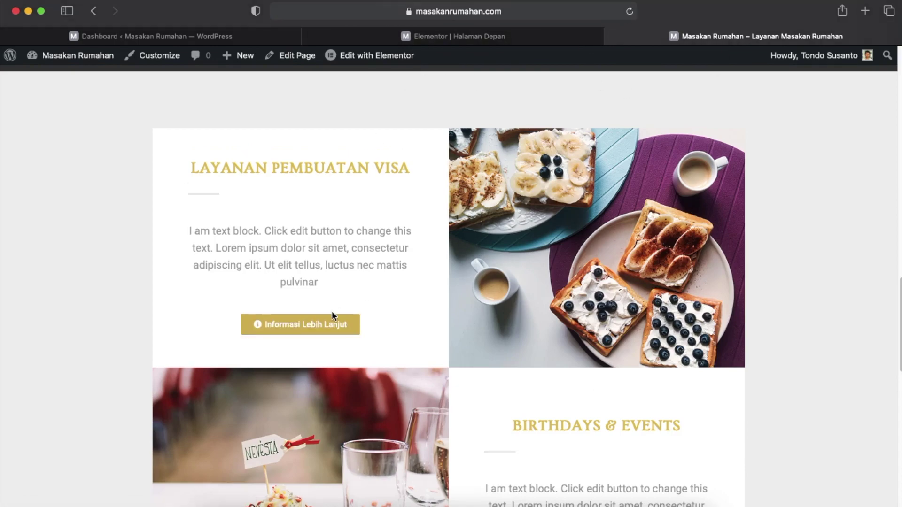
# Return to Elementor, set the Informasi Lebih Lanjut button's size to Small and save the page.
pyautogui.click(510, 35)
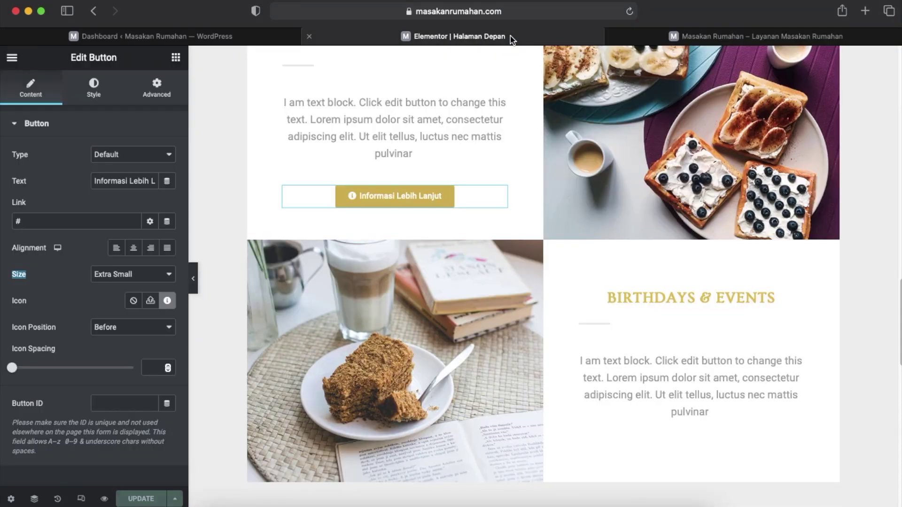
pyautogui.click(143, 274)
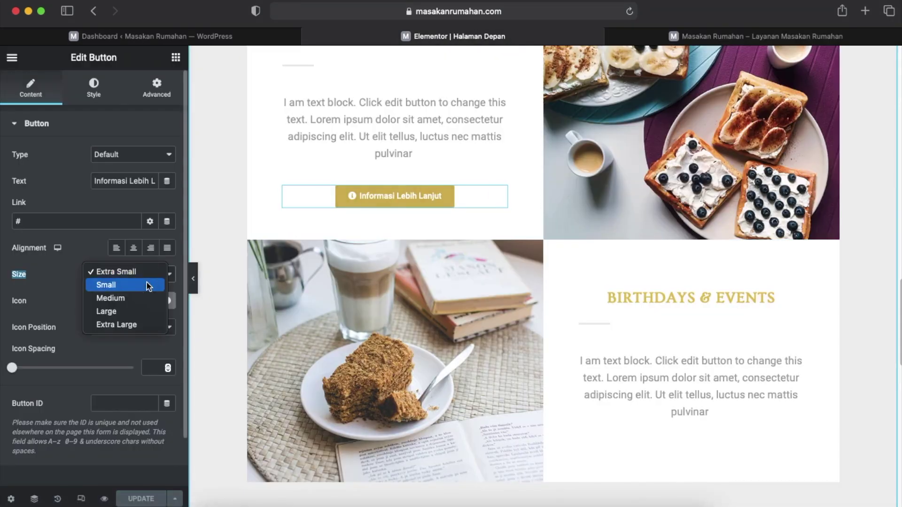
pyautogui.click(149, 285)
pyautogui.click(132, 498)
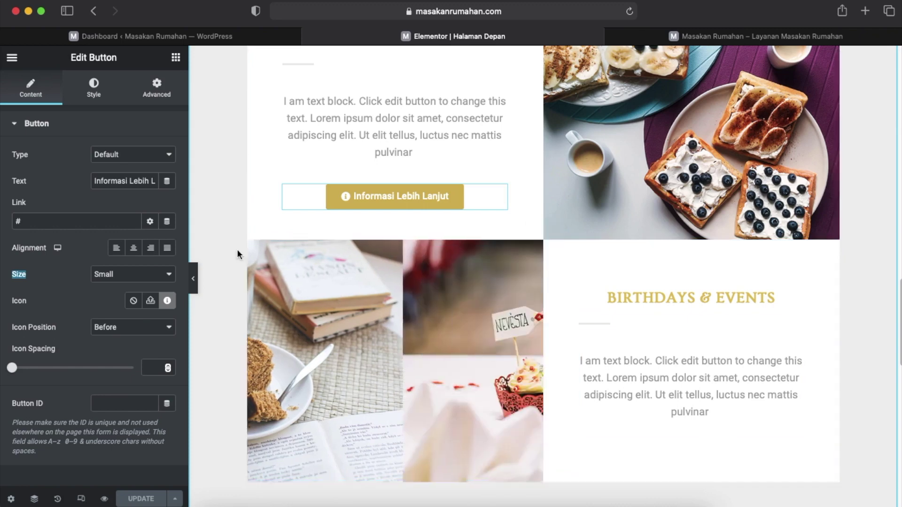
# Duplicate the Informasi Lebih Lanjut button and move the copy below the text block in the Birthdays & Events column.
pyautogui.click(176, 57)
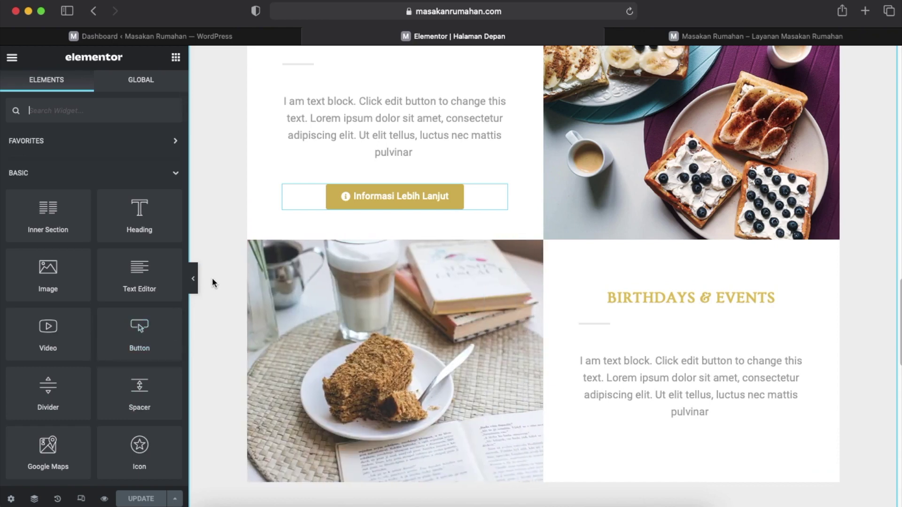
pyautogui.moveTo(501, 193)
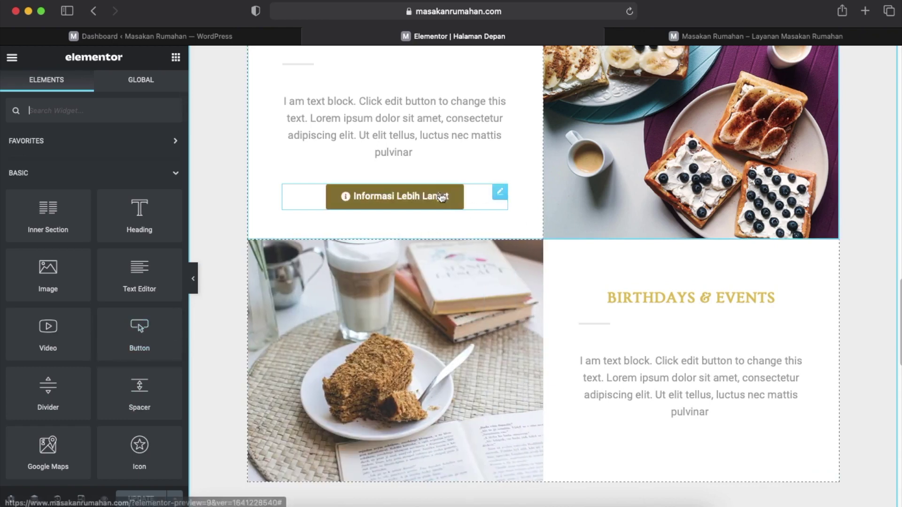
pyautogui.rightClick(501, 192)
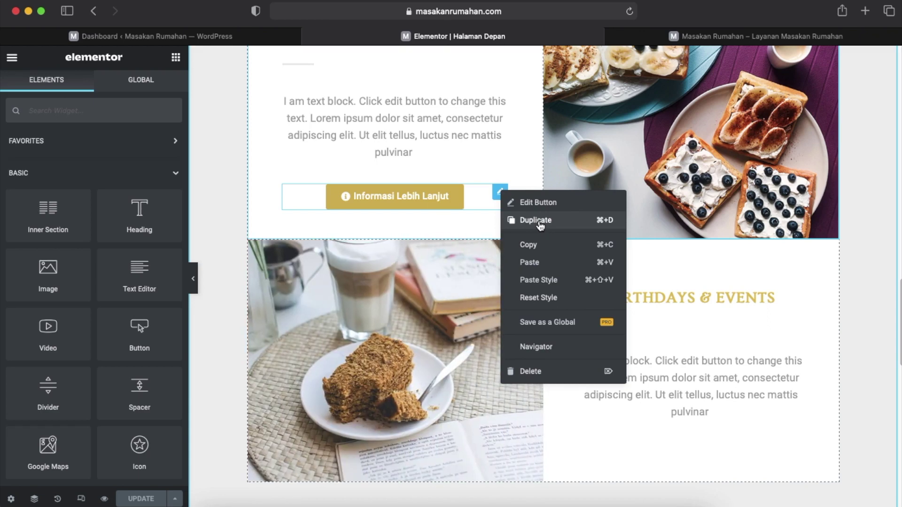
pyautogui.click(539, 223)
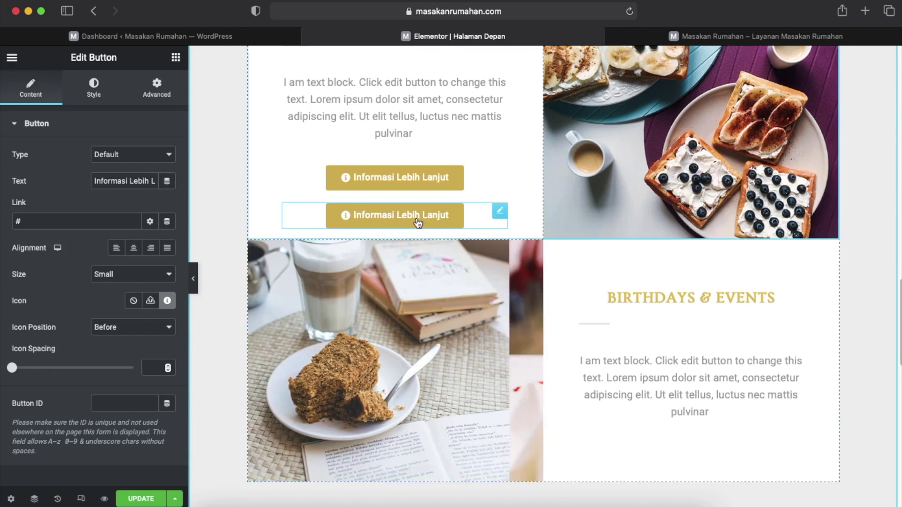
pyautogui.click(500, 213)
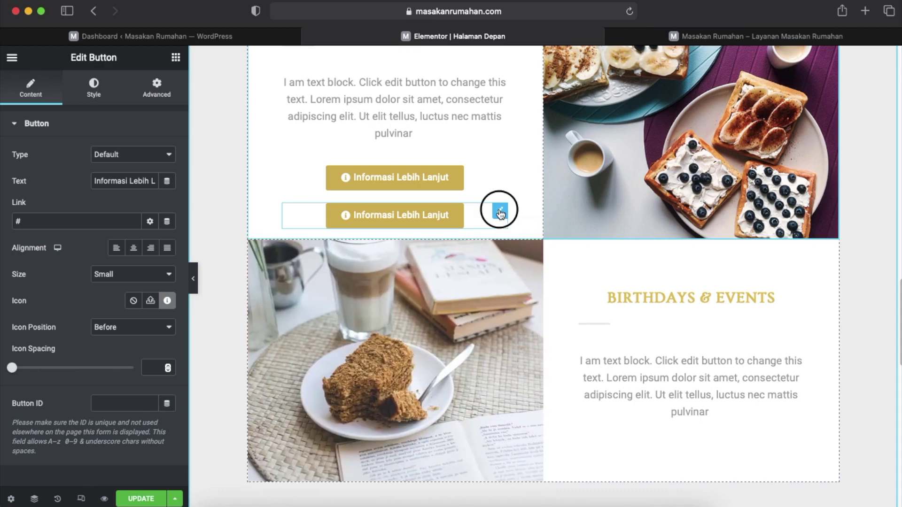
pyautogui.moveTo(500, 213); pyautogui.dragTo(655, 399)
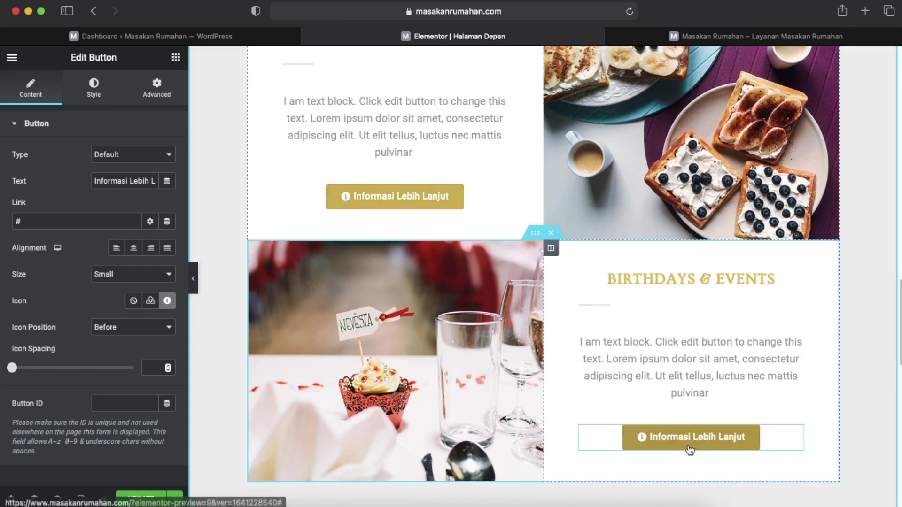
# Save the page, reload the live site and check the buttons under Layanan Pembuatan Visa and Birthdays & Events.
pyautogui.click(141, 499)
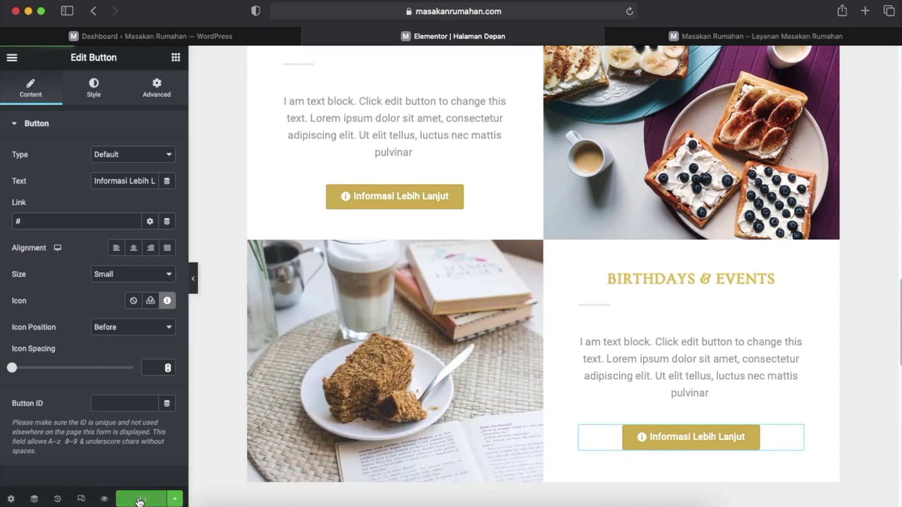
pyautogui.click(661, 41)
pyautogui.click(467, 12)
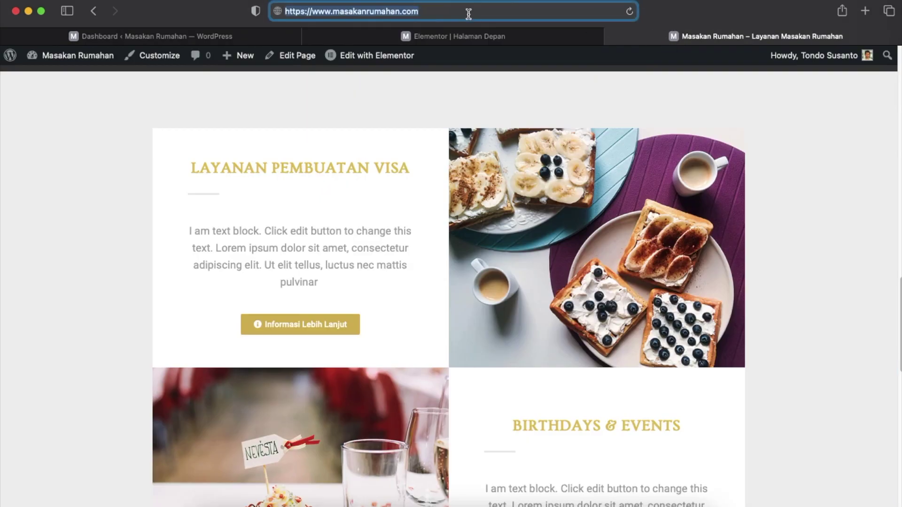
pyautogui.press('Return')
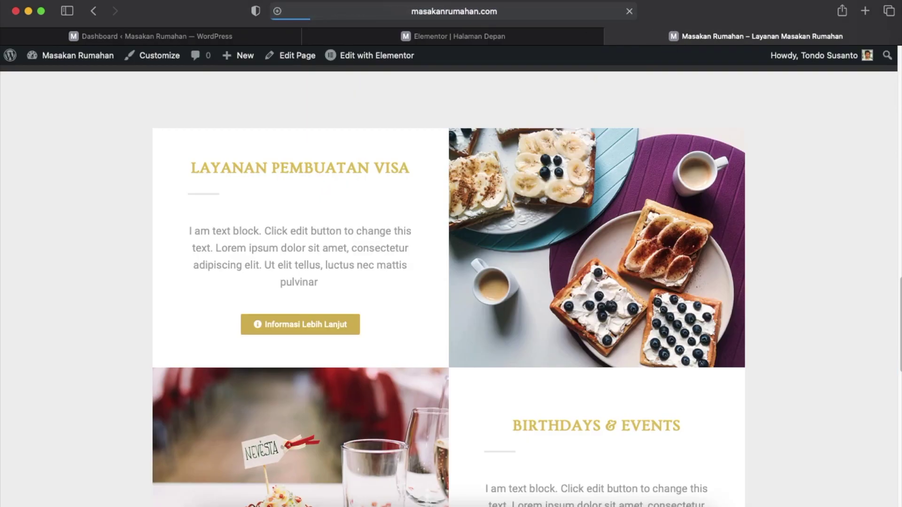
pyautogui.scroll(-15, 536, 192)
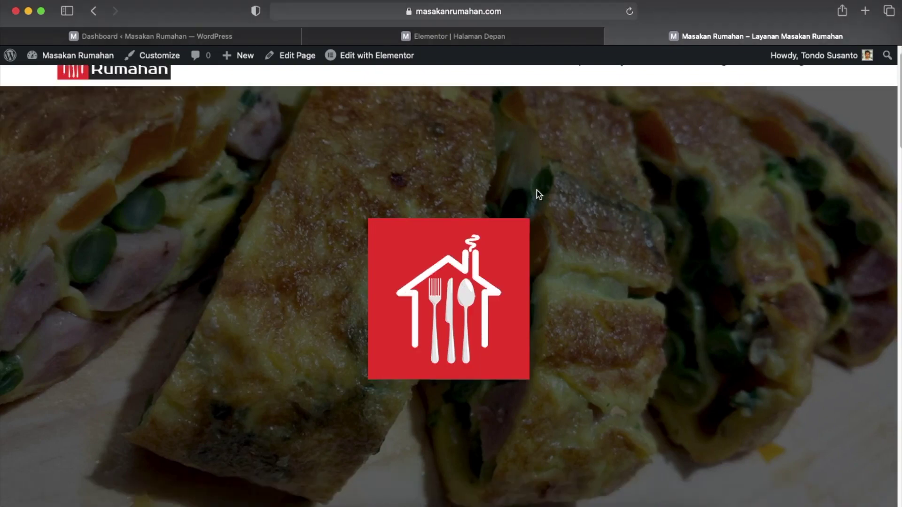
pyautogui.scroll(-10, 539, 194)
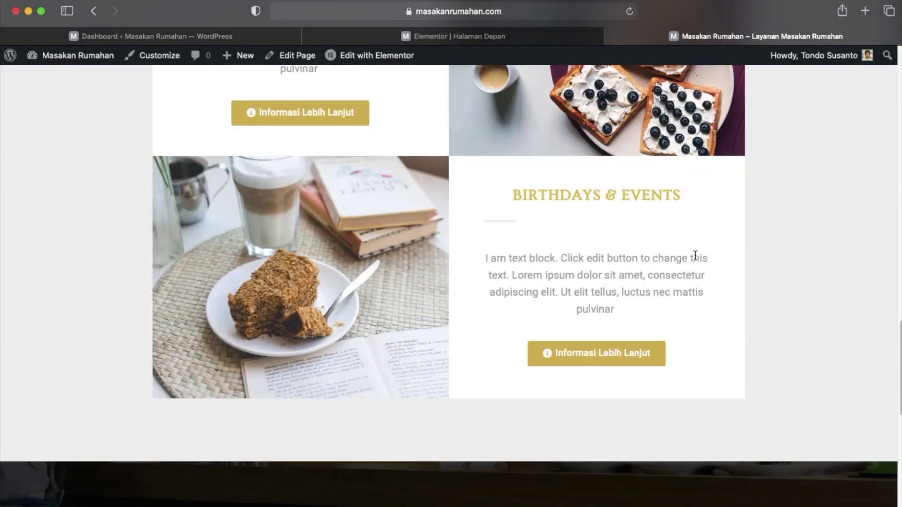
pyautogui.scroll(5, 694, 254)
pyautogui.scroll(-12, 694, 255)
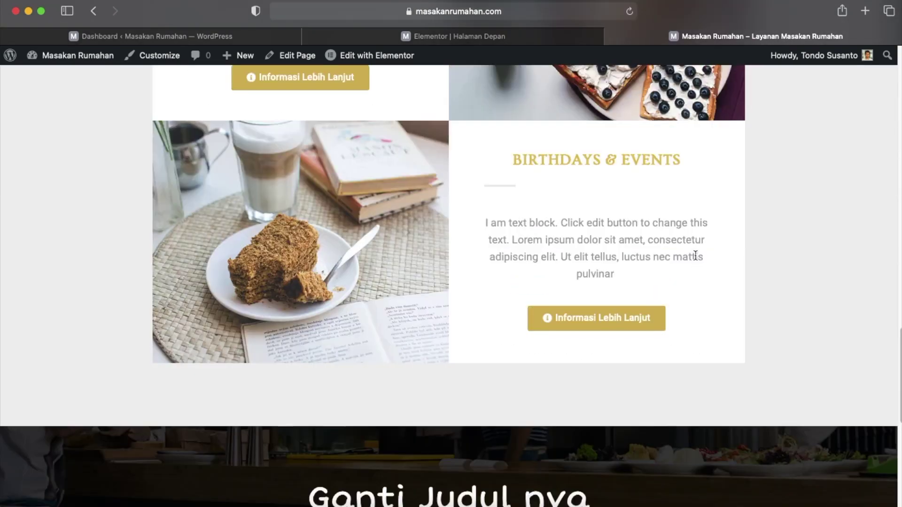
# Review the live page's service boxes, the Ganti Judul nya carousel section and the Masakan Rumahan gallery section.
pyautogui.scroll(10, 694, 253)
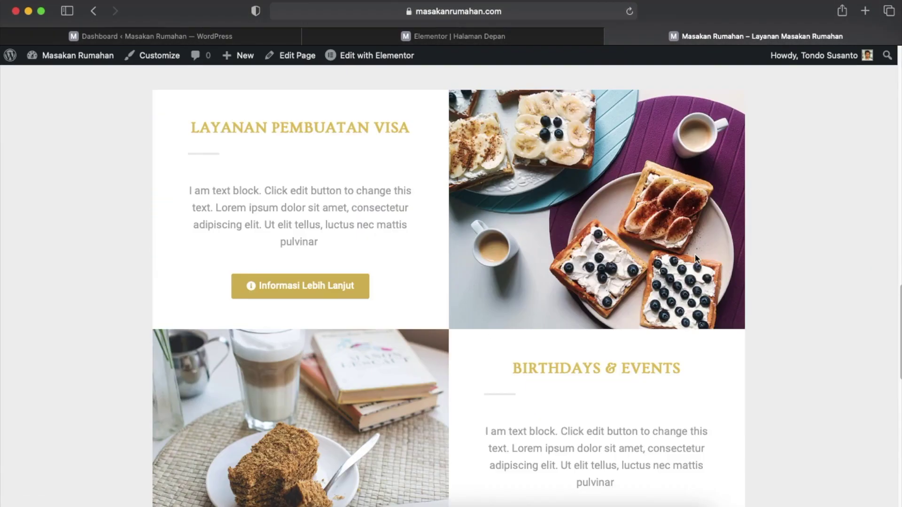
pyautogui.scroll(-6, 695, 253)
pyautogui.scroll(-8, 695, 256)
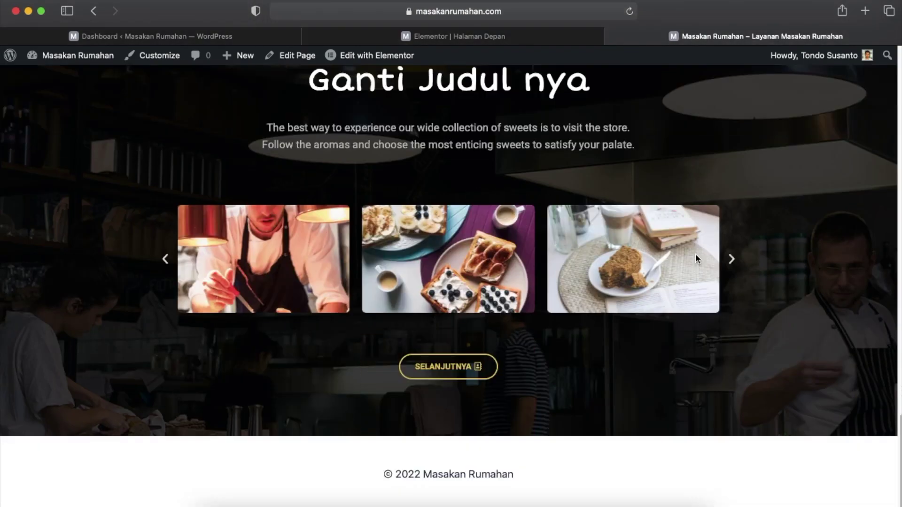
pyautogui.scroll(8, 696, 257)
pyautogui.scroll(15, 697, 257)
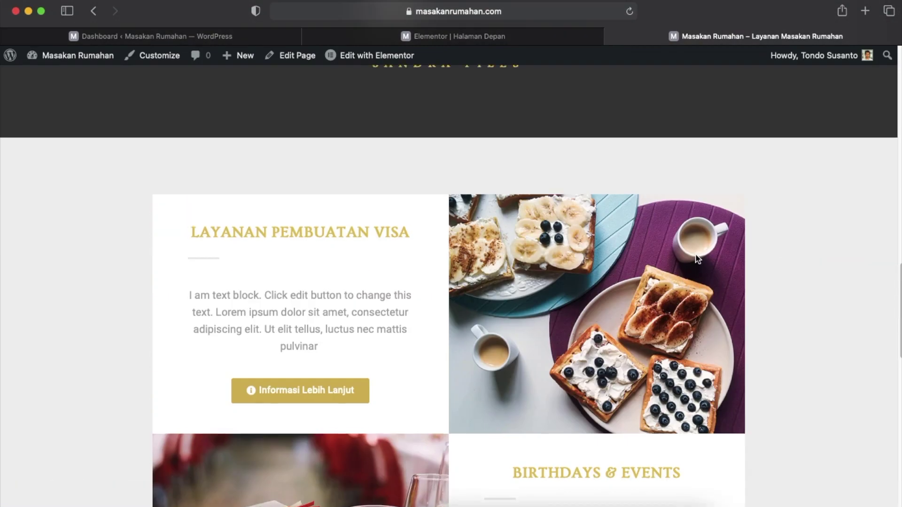
pyautogui.scroll(10, 695, 258)
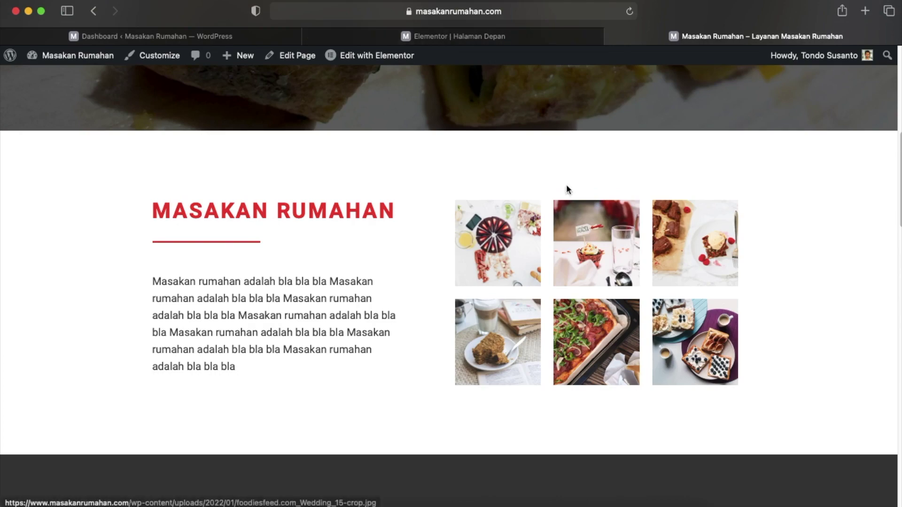
# Return to Elementor, darken the testimonial section's background color to near-black and save the page.
pyautogui.click(462, 36)
pyautogui.scroll(15, 676, 268)
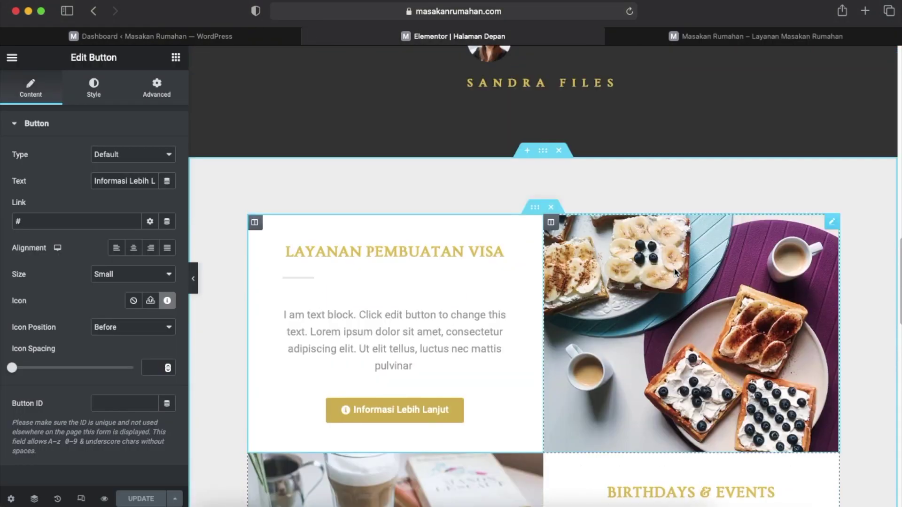
pyautogui.scroll(1, 674, 269)
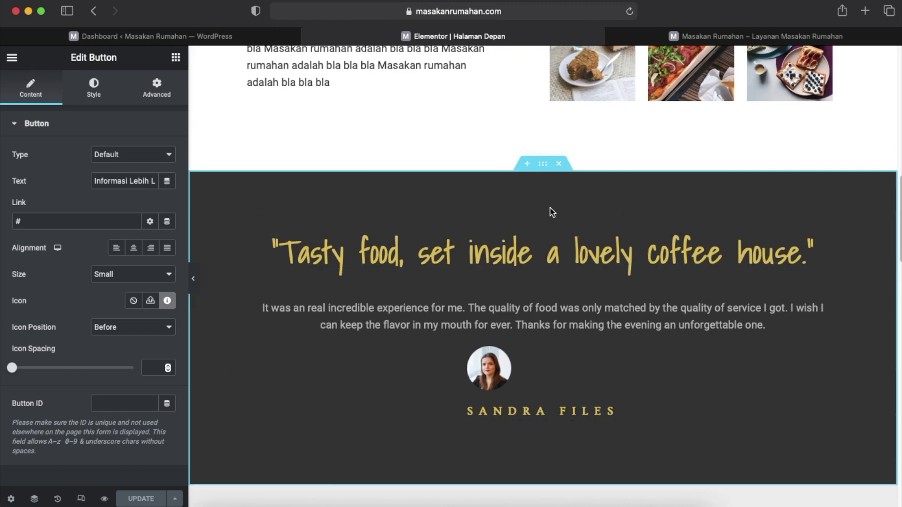
pyautogui.click(543, 165)
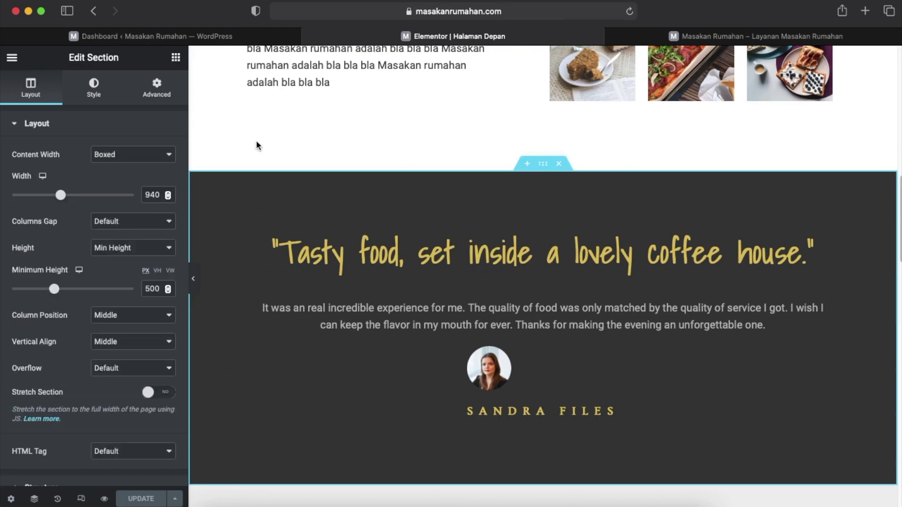
pyautogui.click(97, 92)
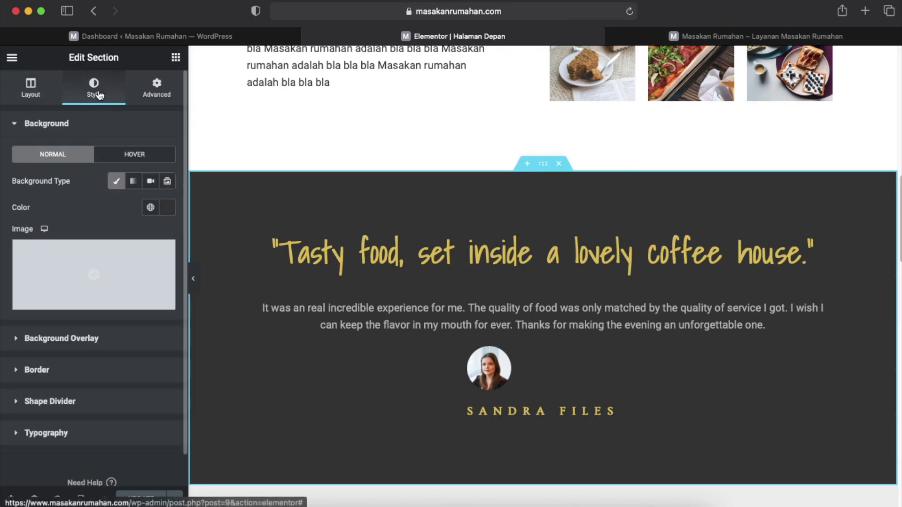
pyautogui.click(169, 214)
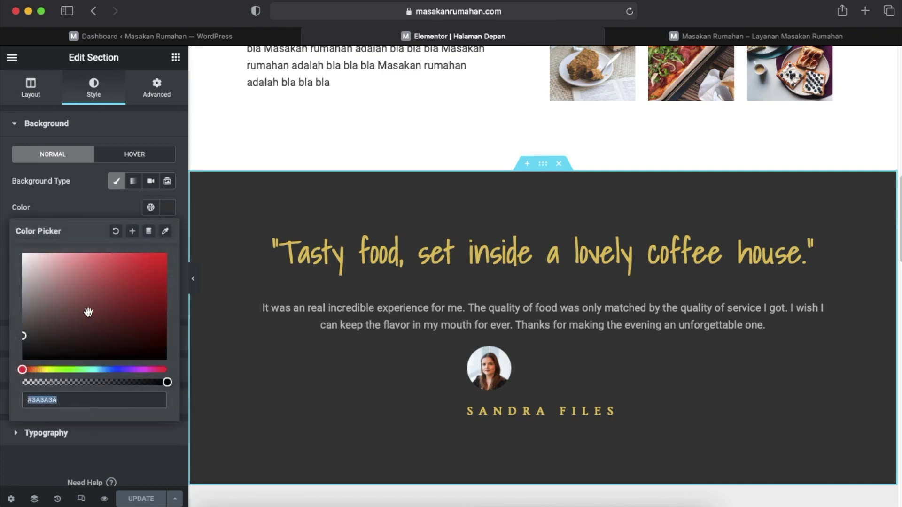
pyautogui.click(23, 338)
pyautogui.moveTo(23, 337); pyautogui.dragTo(24, 347)
pyautogui.click(141, 498)
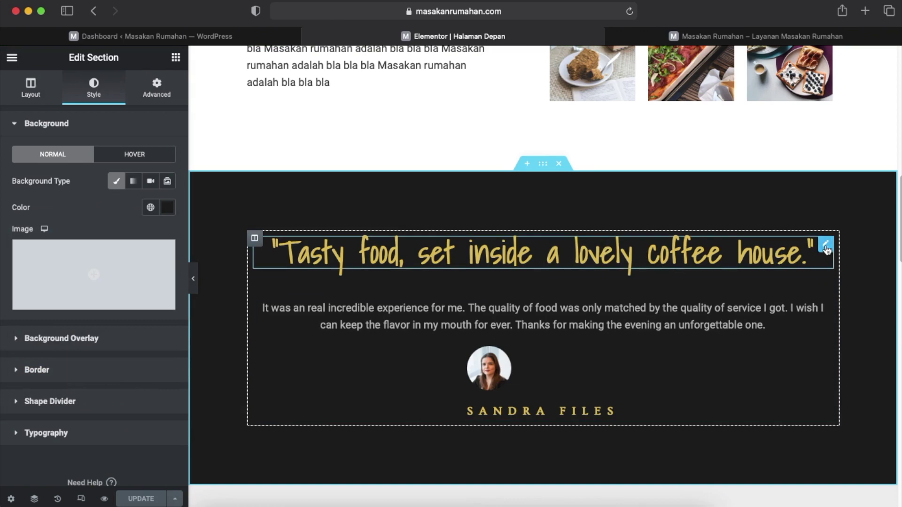
# Set the font size of the "Tasty food, set inside a lovely coffee house." heading to 38 px and save the page.
pyautogui.click(826, 245)
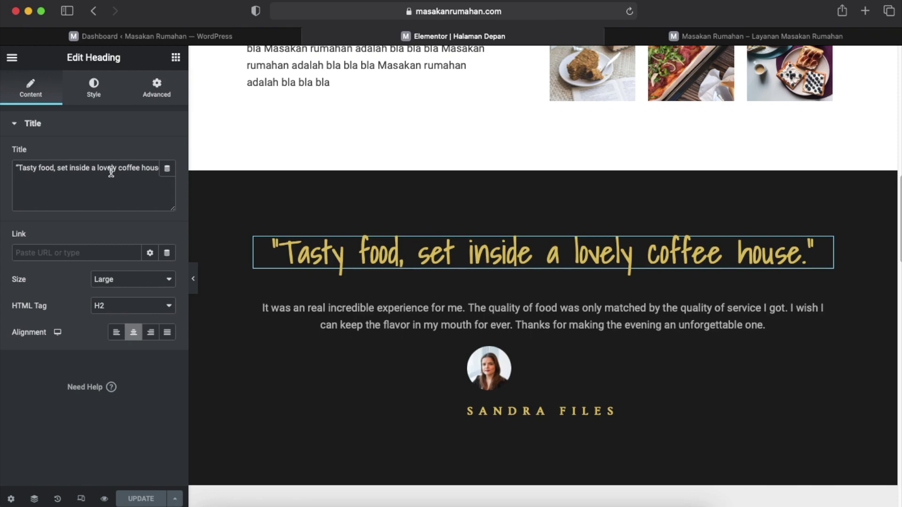
pyautogui.click(94, 94)
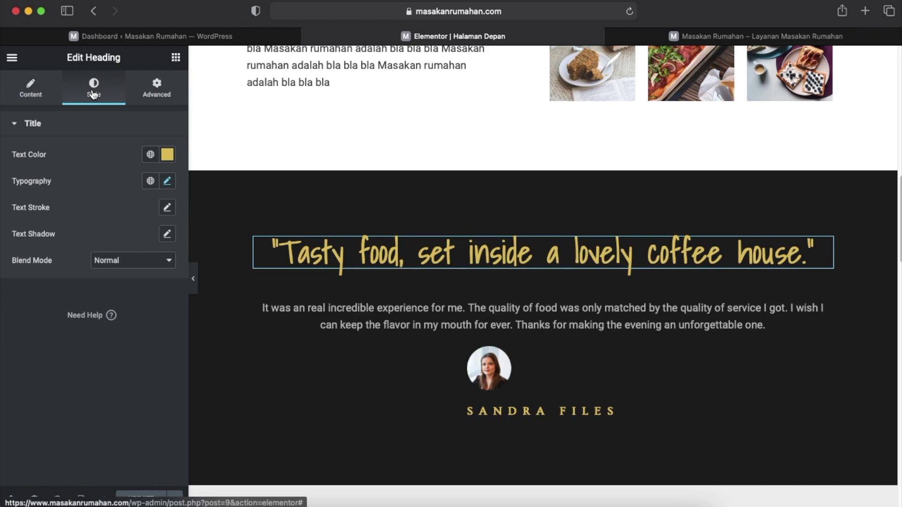
pyautogui.click(167, 182)
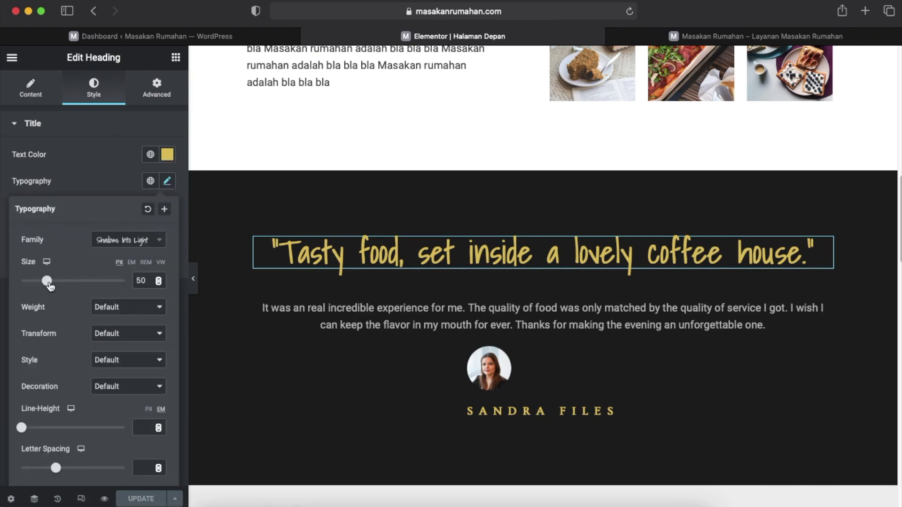
pyautogui.moveTo(47, 281); pyautogui.dragTo(46, 288)
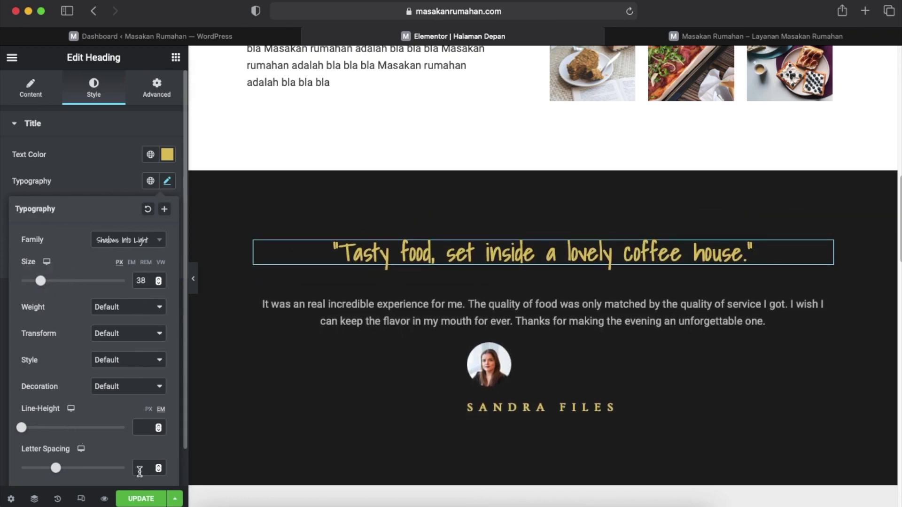
pyautogui.click(141, 499)
# Show the widget list and look over the page from the header to the empty widget area above the footer.
pyautogui.scroll(10, 562, 227)
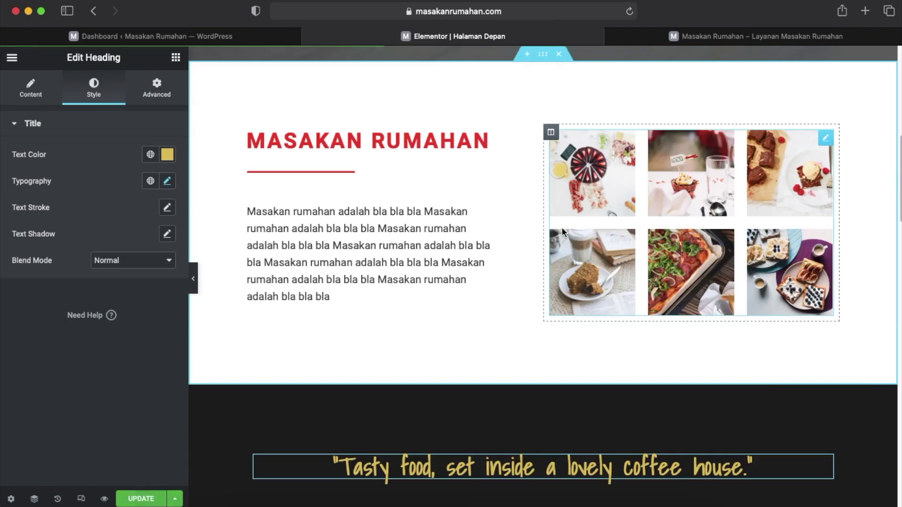
pyautogui.scroll(-1, 563, 229)
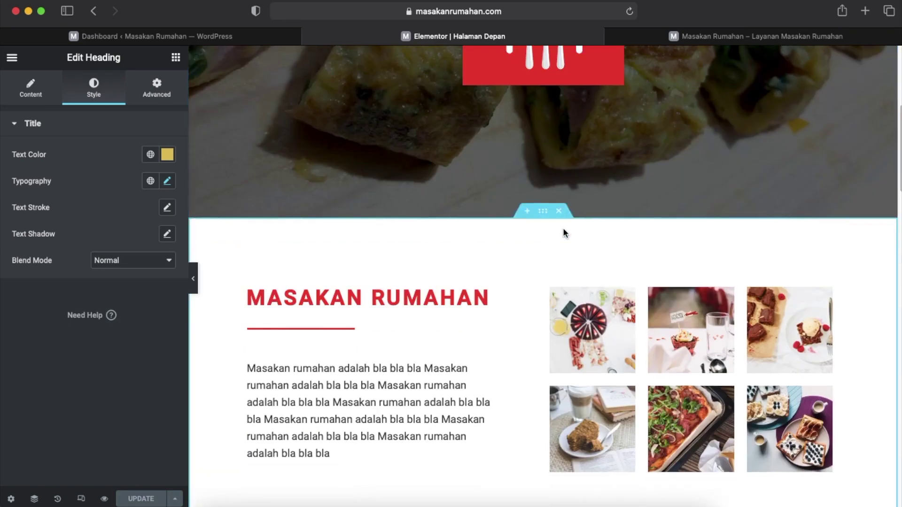
pyautogui.scroll(7, 563, 227)
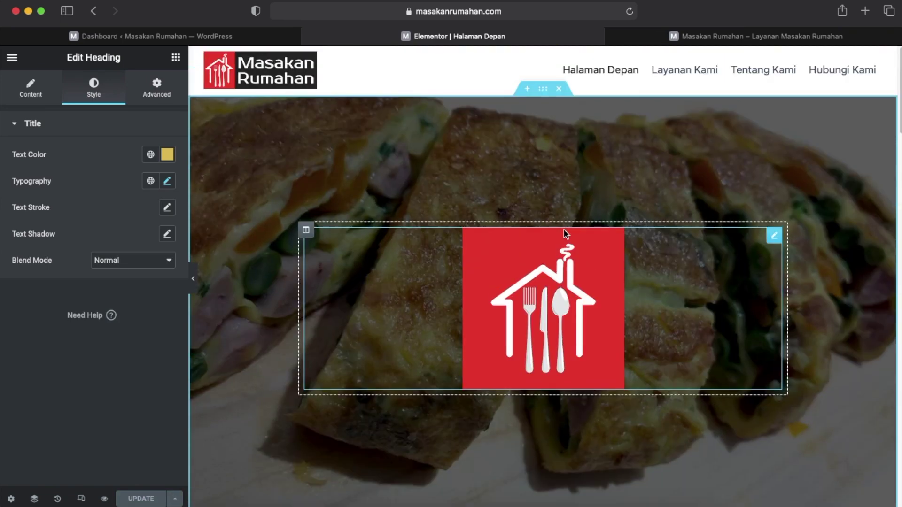
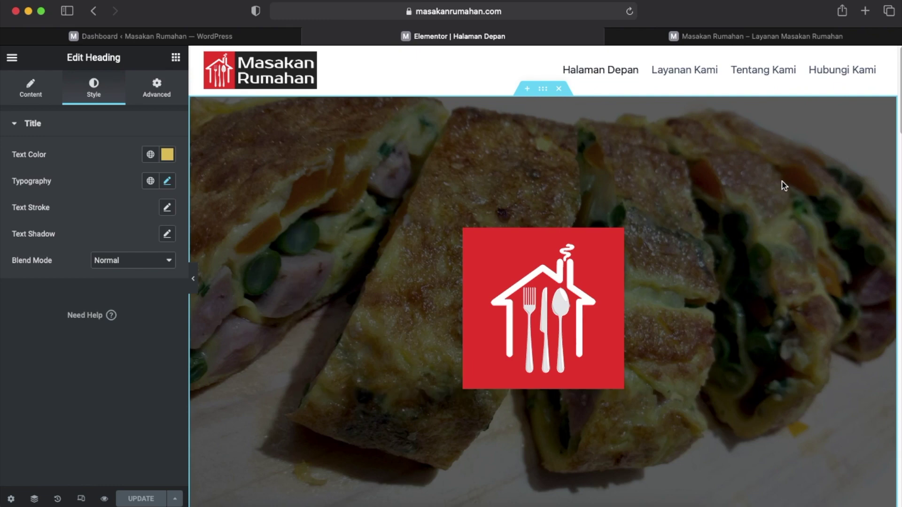
pyautogui.scroll(-3, 784, 185)
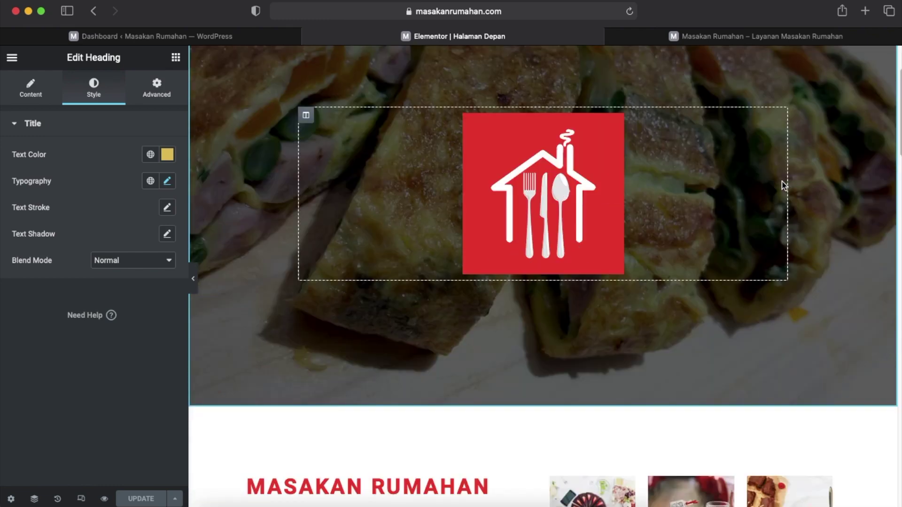
pyautogui.click(176, 58)
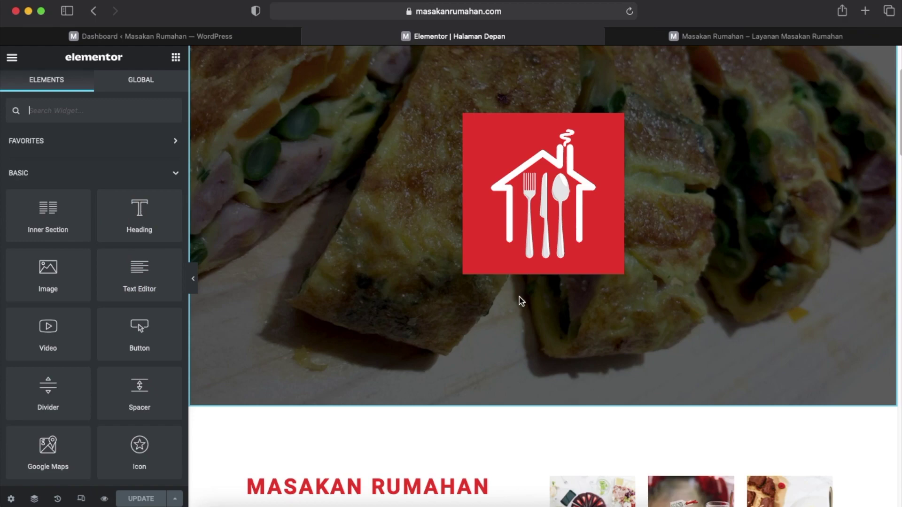
pyautogui.scroll(-8, 520, 301)
pyautogui.scroll(9, 520, 300)
pyautogui.scroll(2, 521, 301)
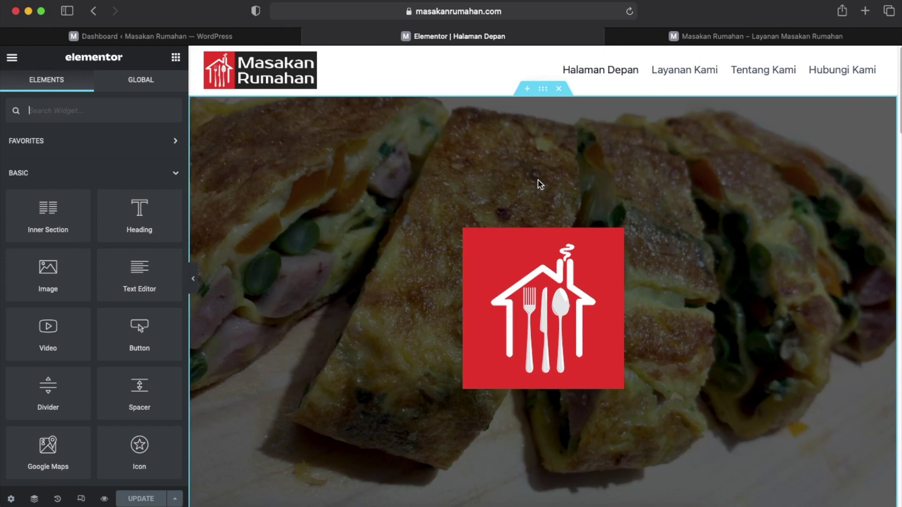
pyautogui.scroll(-10, 537, 180)
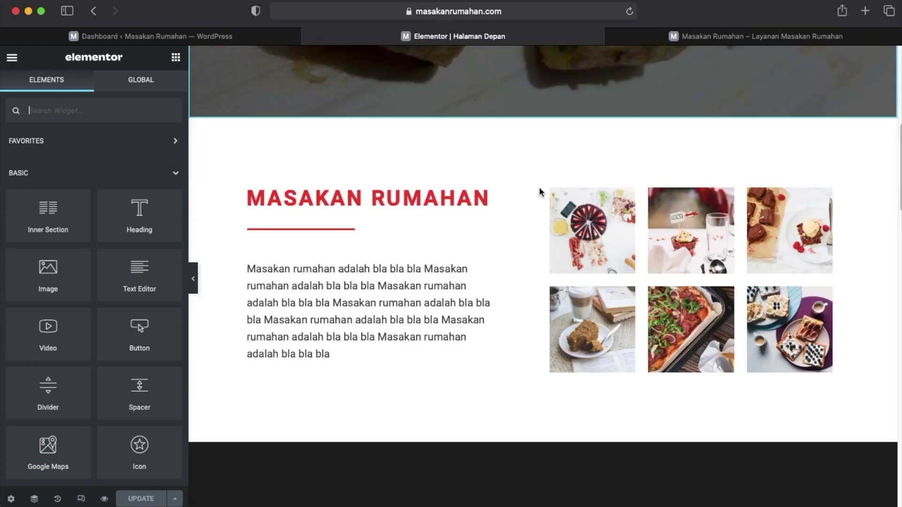
pyautogui.scroll(-15, 540, 191)
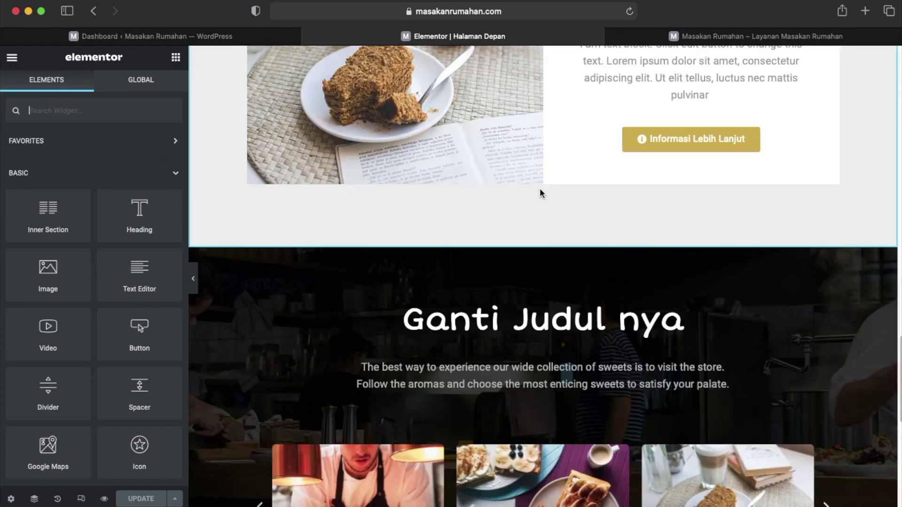
pyautogui.scroll(-10, 540, 192)
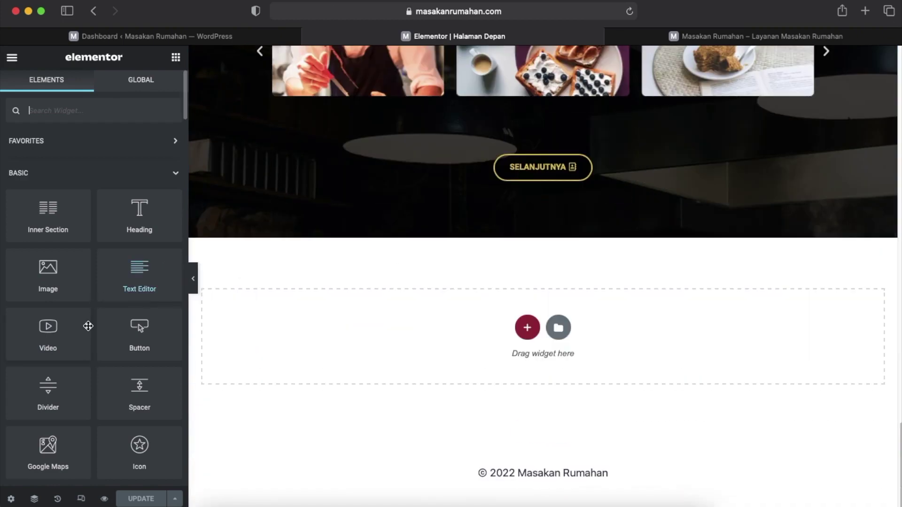
# Collapse the Pro widget group and add an Image Carousel widget to the empty area at the end of the page.
pyautogui.scroll(-1, 86, 328)
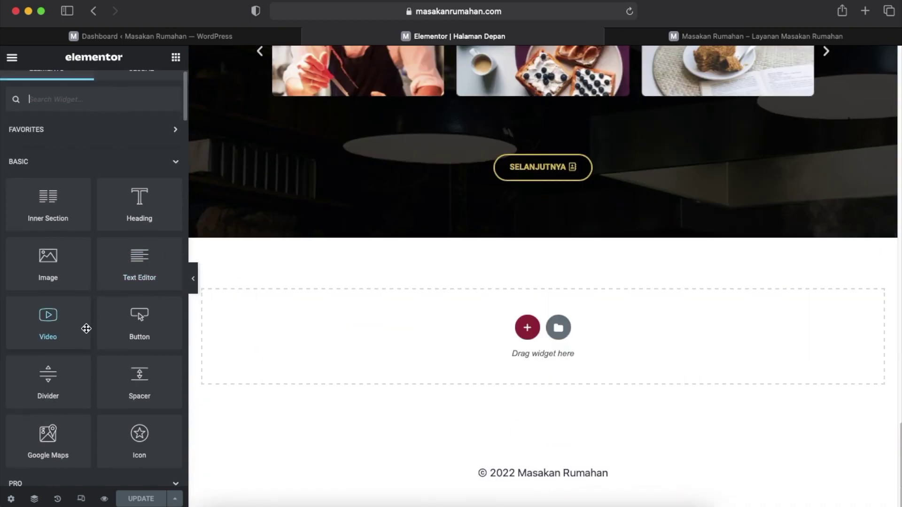
pyautogui.scroll(-5, 87, 328)
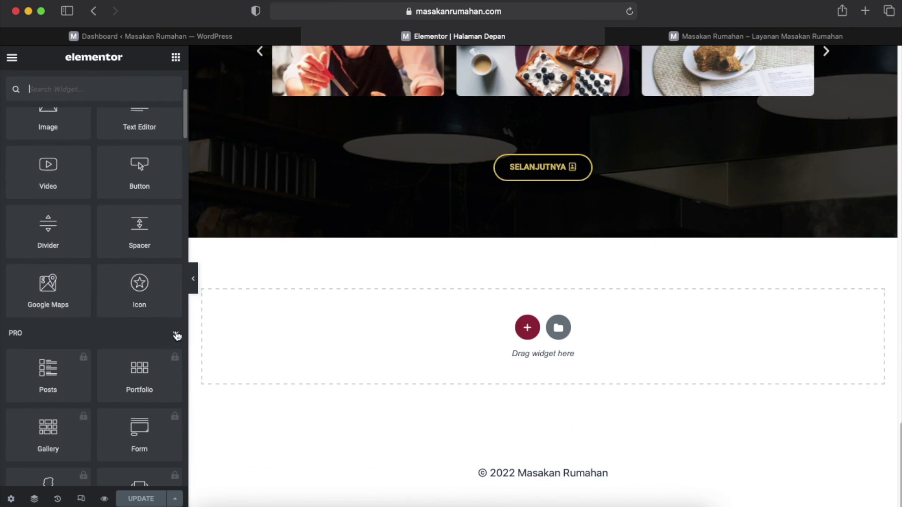
pyautogui.click(177, 335)
pyautogui.scroll(-4, 110, 334)
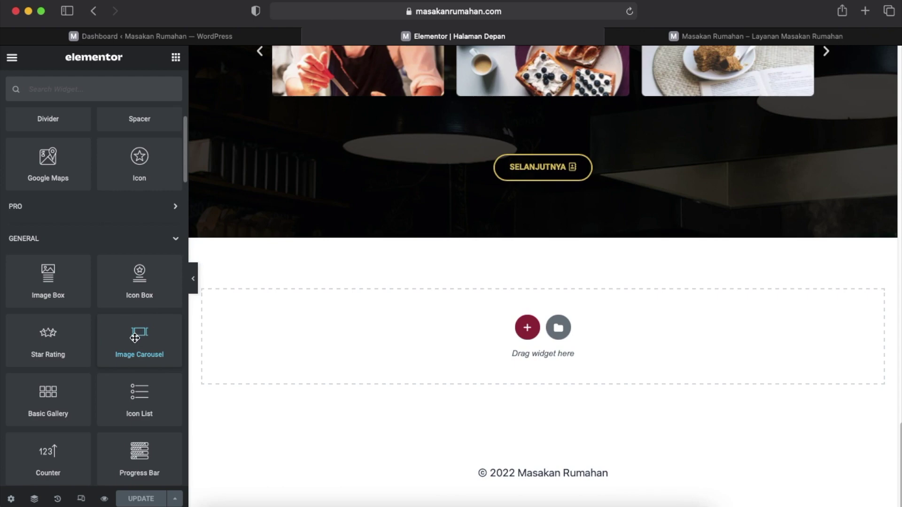
pyautogui.moveTo(135, 338); pyautogui.dragTo(500, 336)
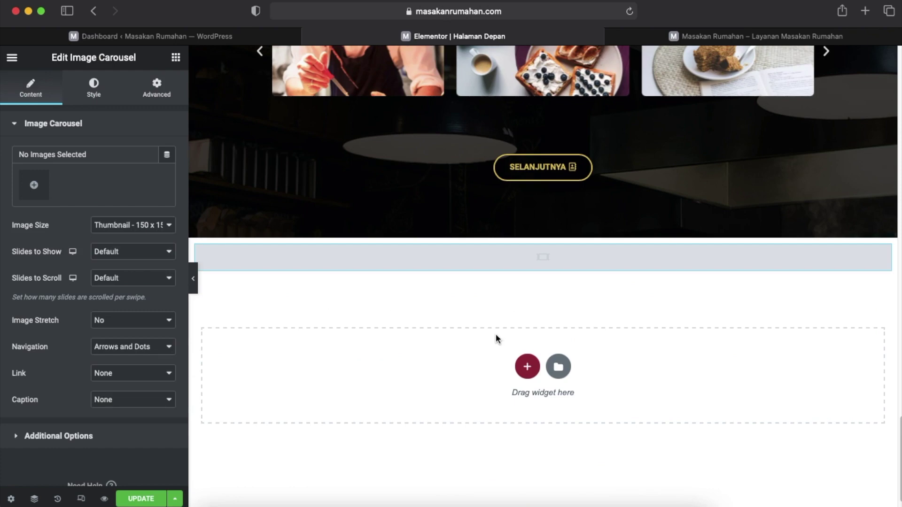
# Open the media library for the carousel's images and select contact-rest_1.jpg and candy-bg.jpg.
pyautogui.click(34, 185)
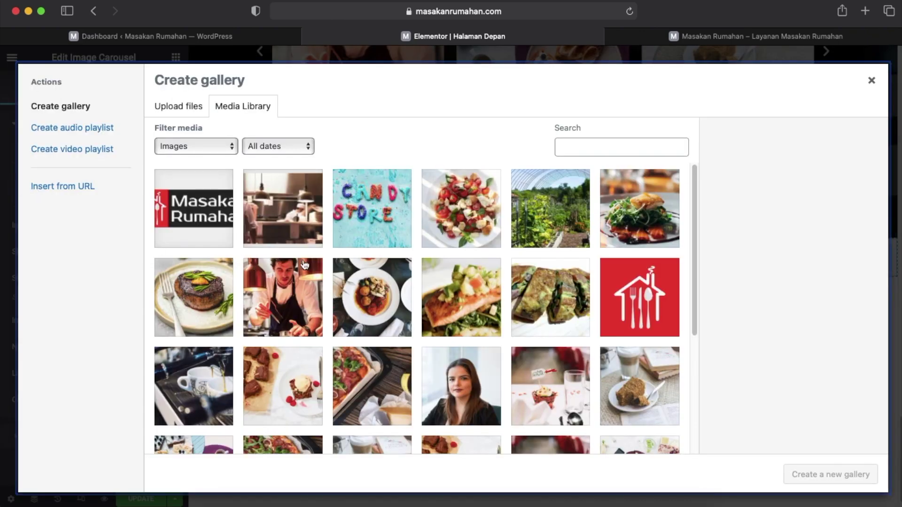
pyautogui.click(285, 225)
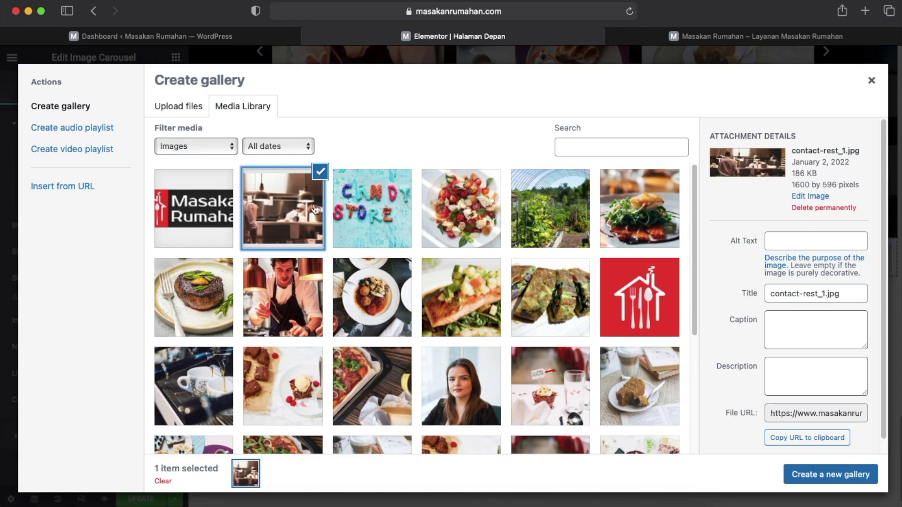
pyautogui.click(371, 216)
pyautogui.click(371, 215)
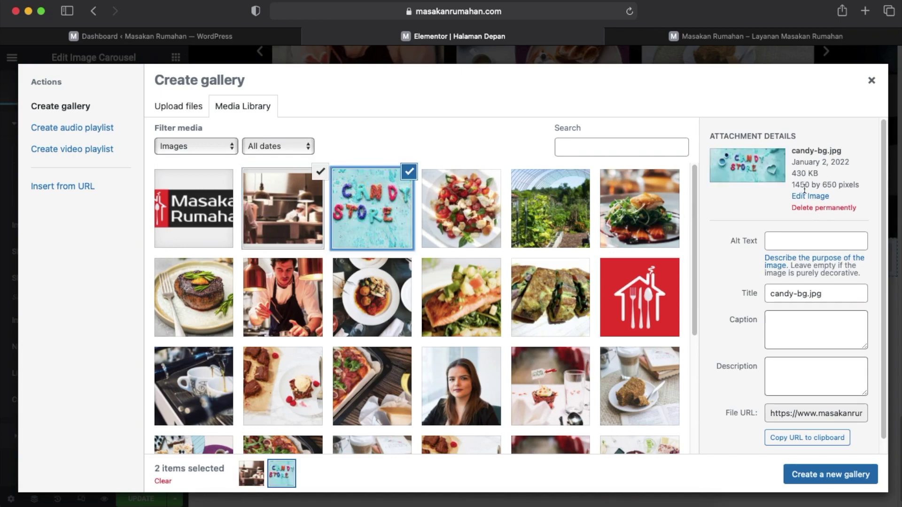
# Check the dimensions of the salad, Spanish dish, salmon and steak photos one by one, leaving each of them deselected.
pyautogui.click(475, 232)
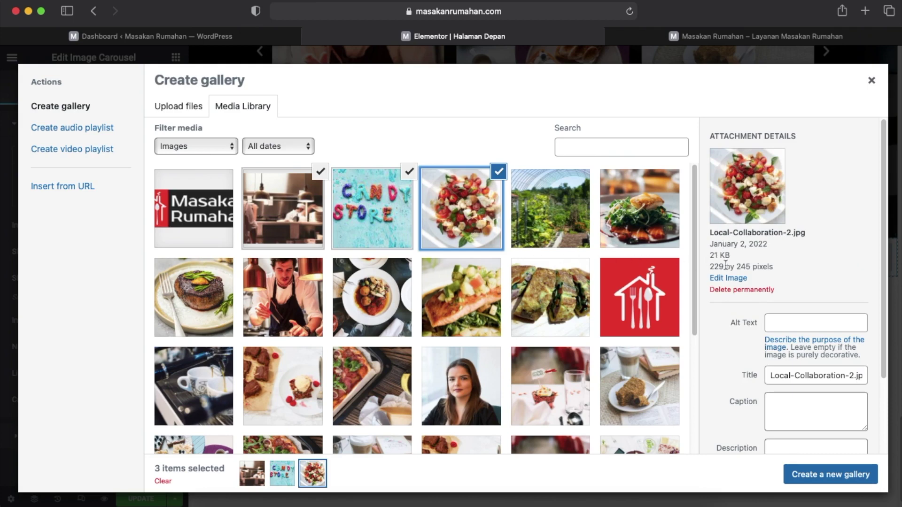
pyautogui.click(499, 175)
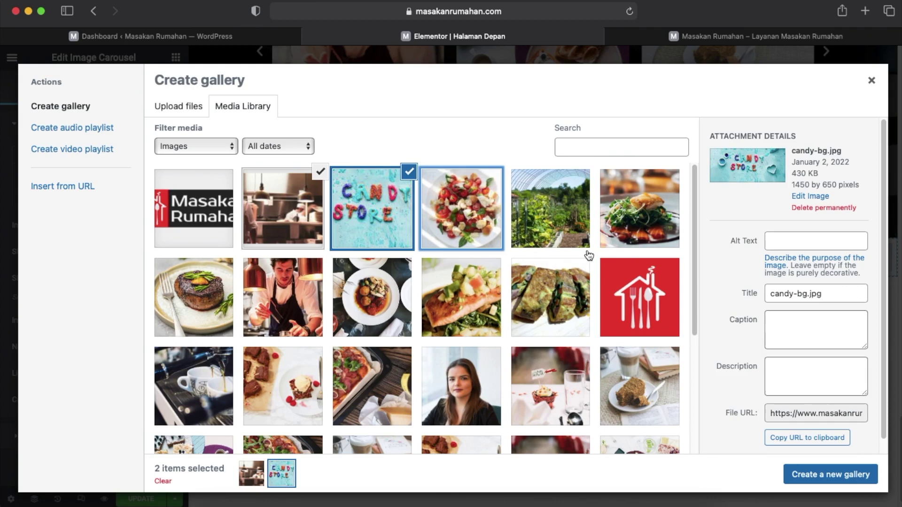
pyautogui.click(645, 222)
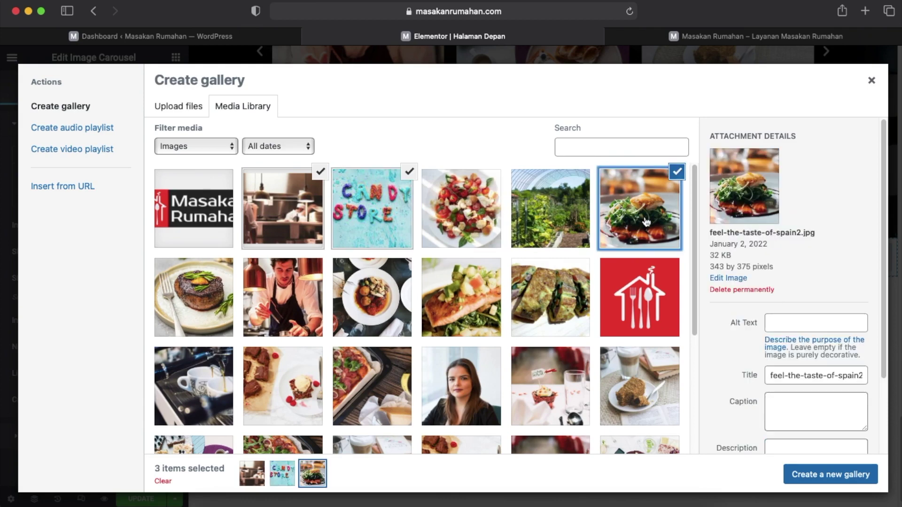
pyautogui.click(676, 172)
pyautogui.click(467, 304)
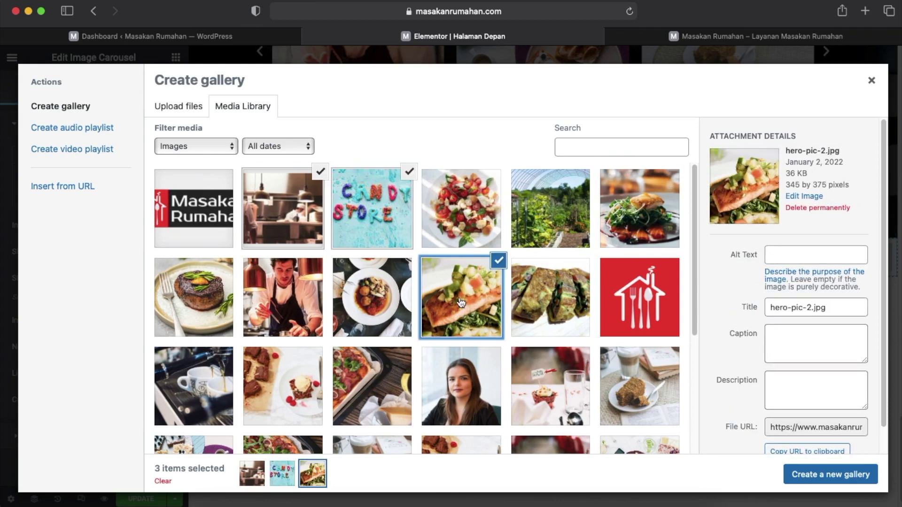
pyautogui.click(498, 257)
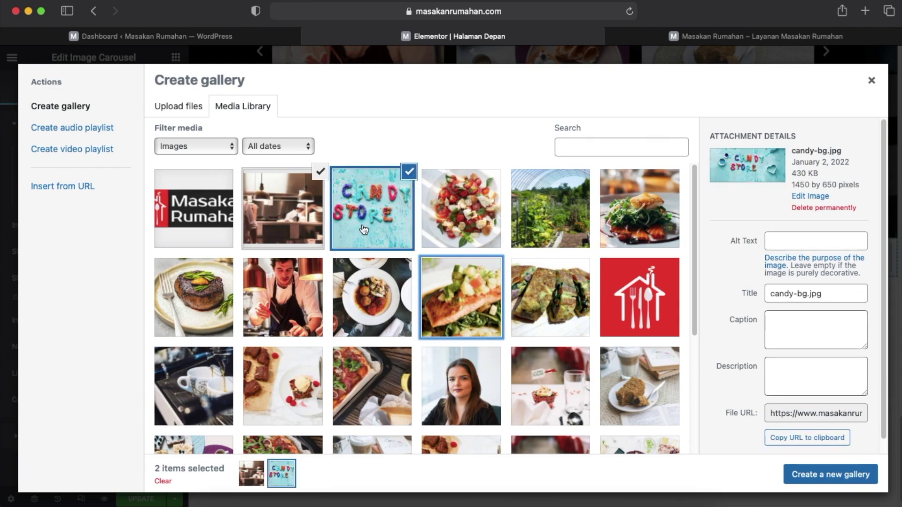
pyautogui.click(206, 301)
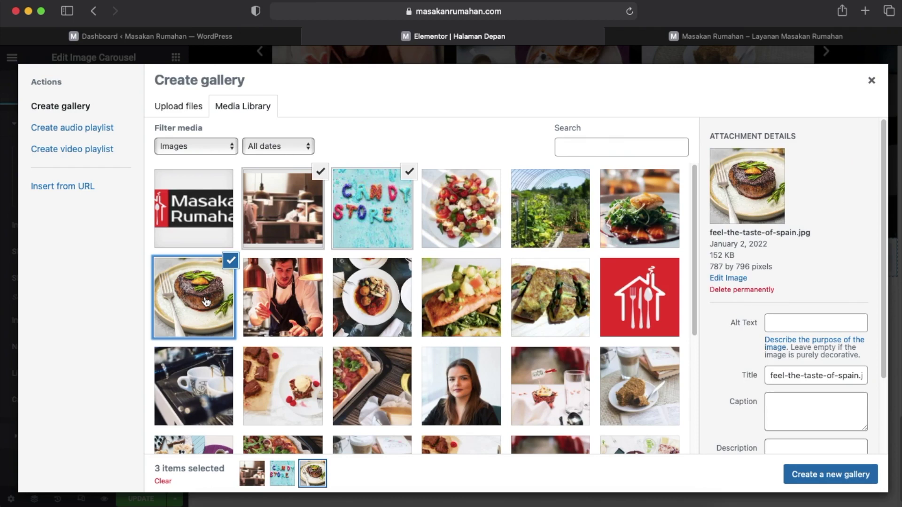
pyautogui.click(231, 260)
# Check the dimensions of the brownie dessert, espresso and homemade pizza photos in the third row, leaving each deselected.
pyautogui.scroll(-2, 297, 348)
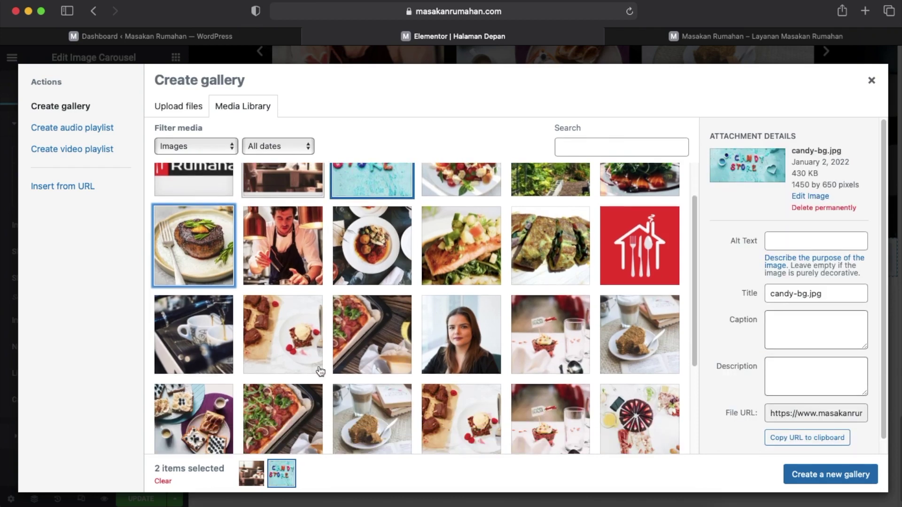
pyautogui.click(297, 348)
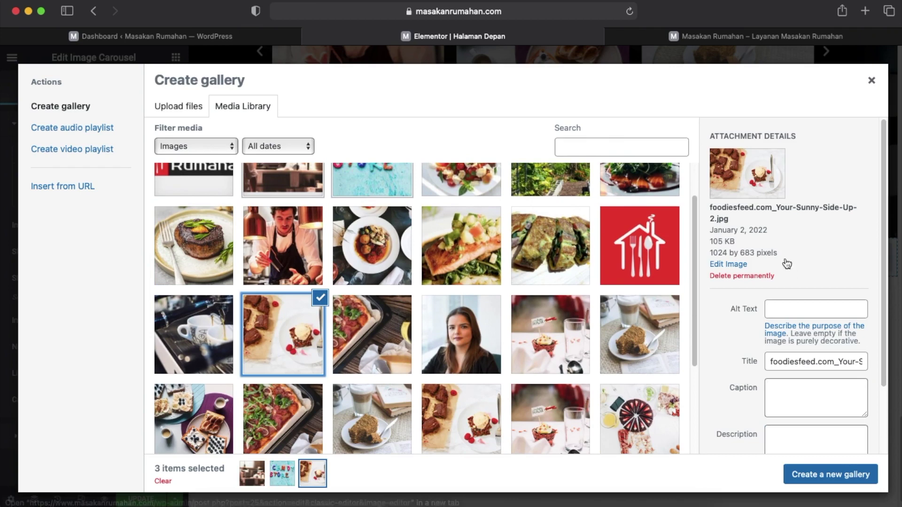
pyautogui.click(319, 310)
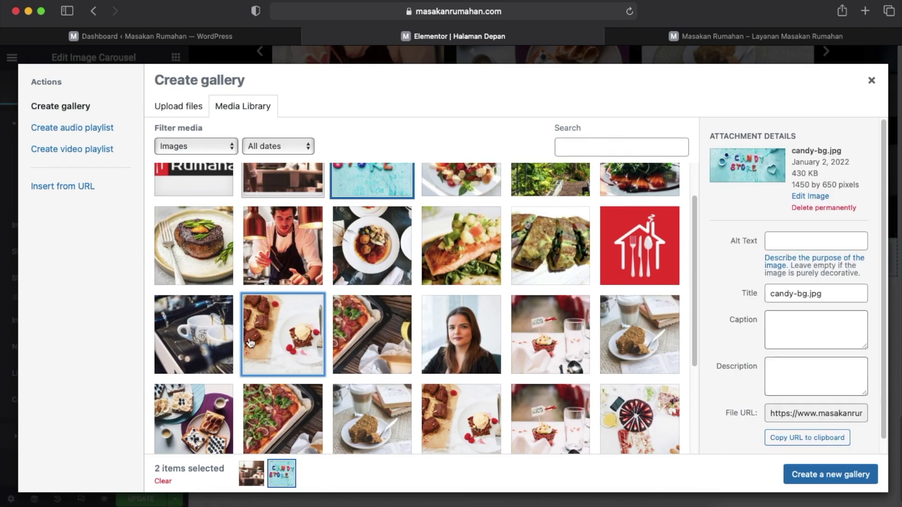
pyautogui.click(213, 351)
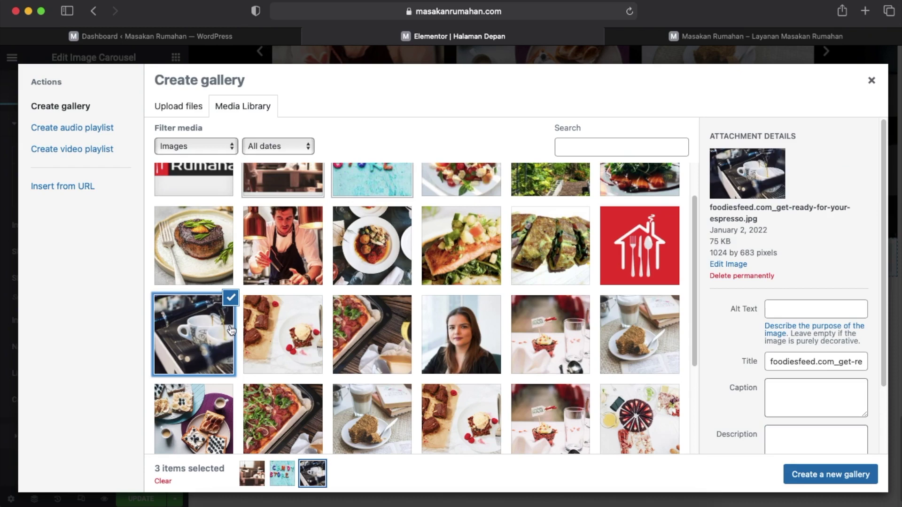
pyautogui.click(231, 300)
pyautogui.click(397, 341)
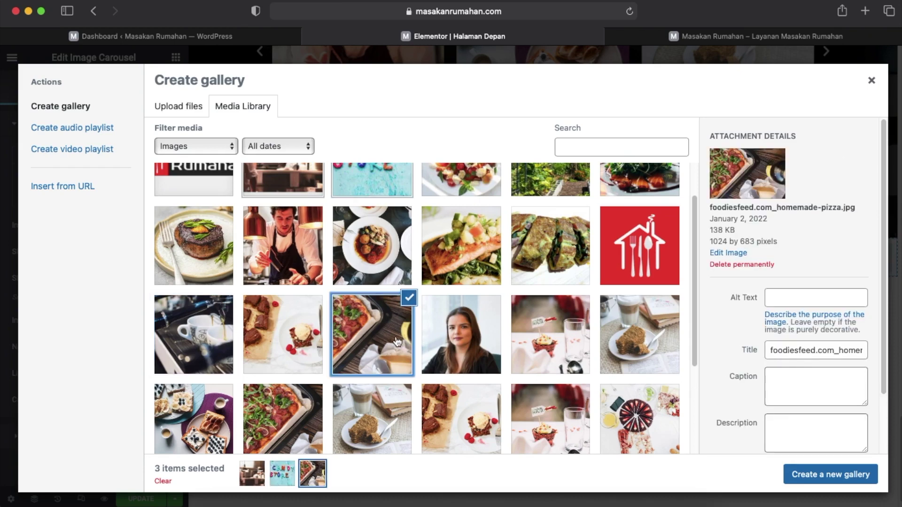
pyautogui.click(410, 299)
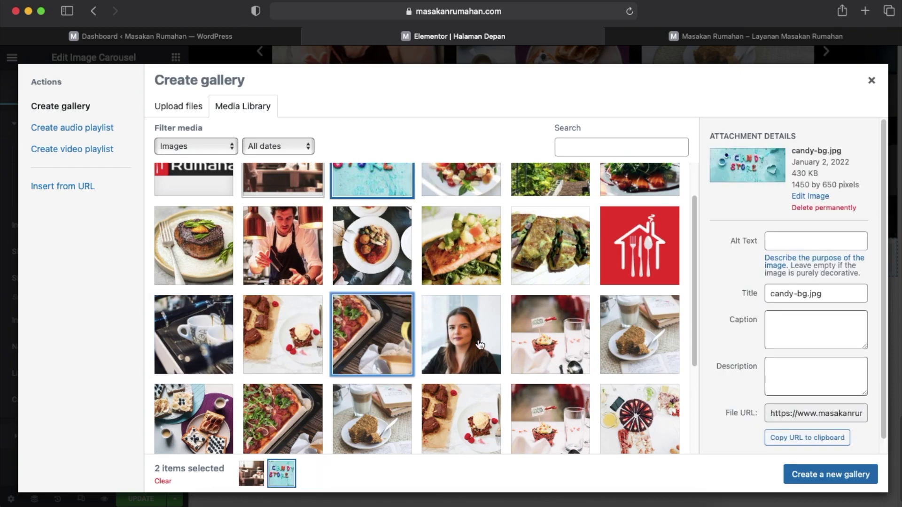
# Select foodiesfeed.com_Wedding_15.jpg and the Czech honey cake photo, and remove contact-rest_1.jpg and candy-bg.jpg from the selection.
pyautogui.click(558, 343)
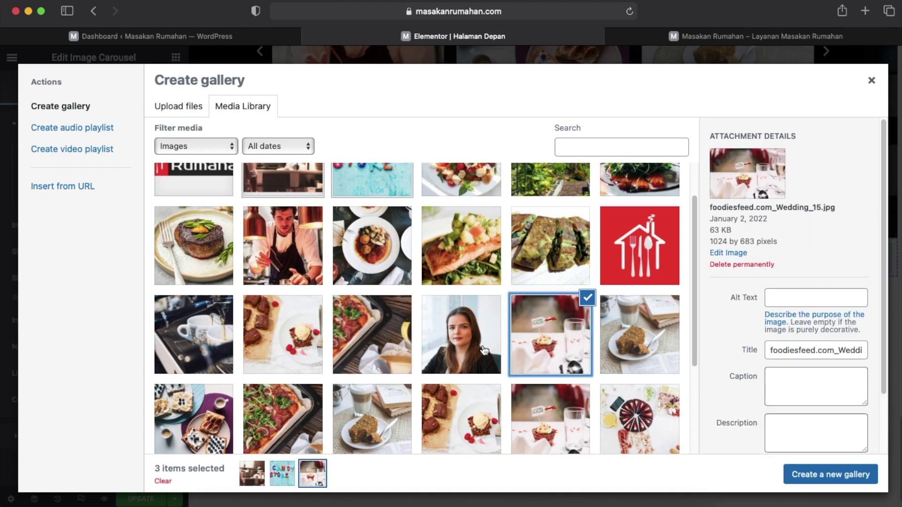
pyautogui.click(647, 336)
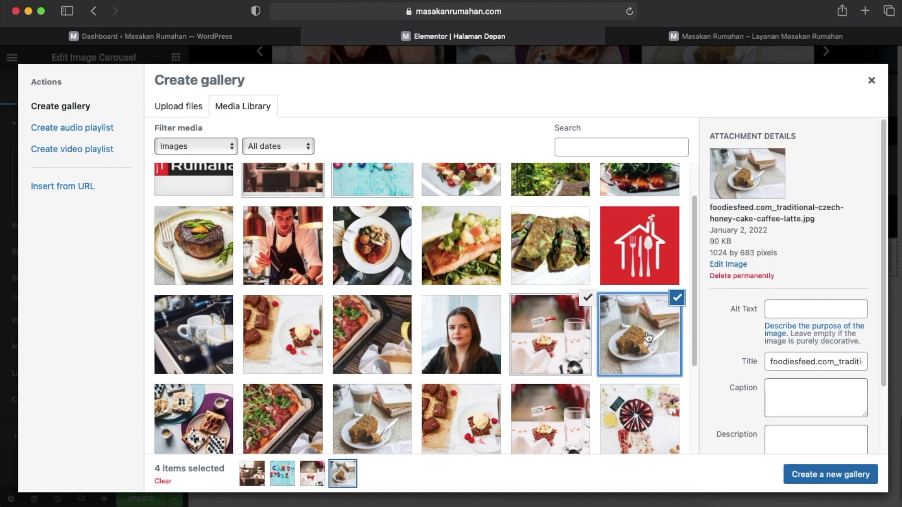
pyautogui.scroll(2, 440, 297)
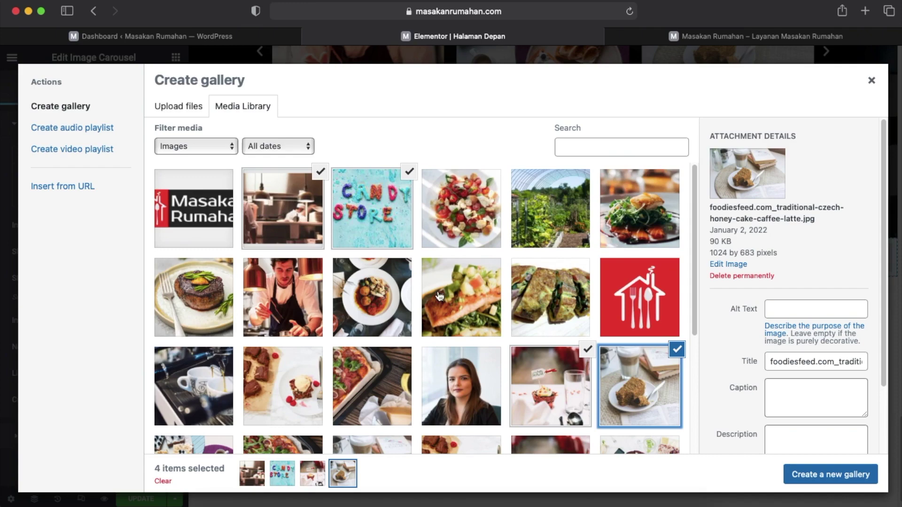
pyautogui.click(409, 172)
pyautogui.click(320, 171)
# Add the homemade pizza, brownie dessert and espresso photos from the third row to the image selection.
pyautogui.scroll(-4, 409, 271)
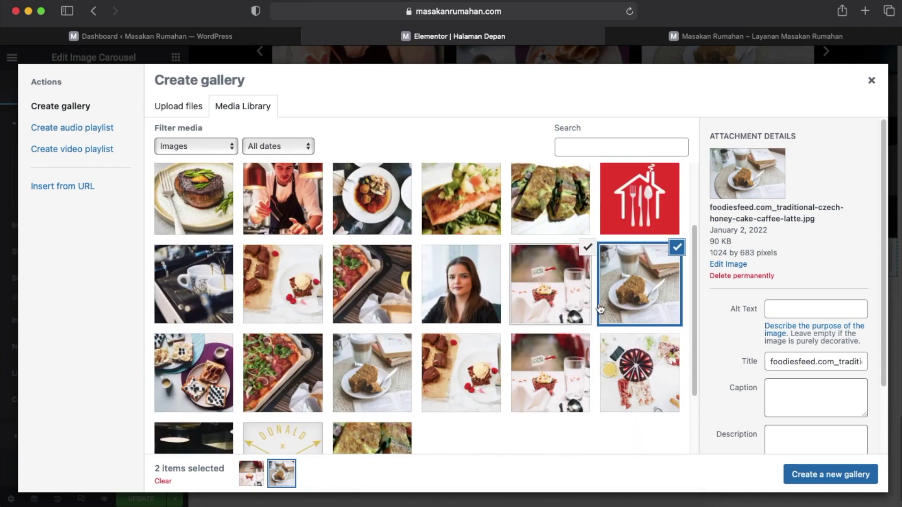
pyautogui.click(367, 285)
pyautogui.click(290, 286)
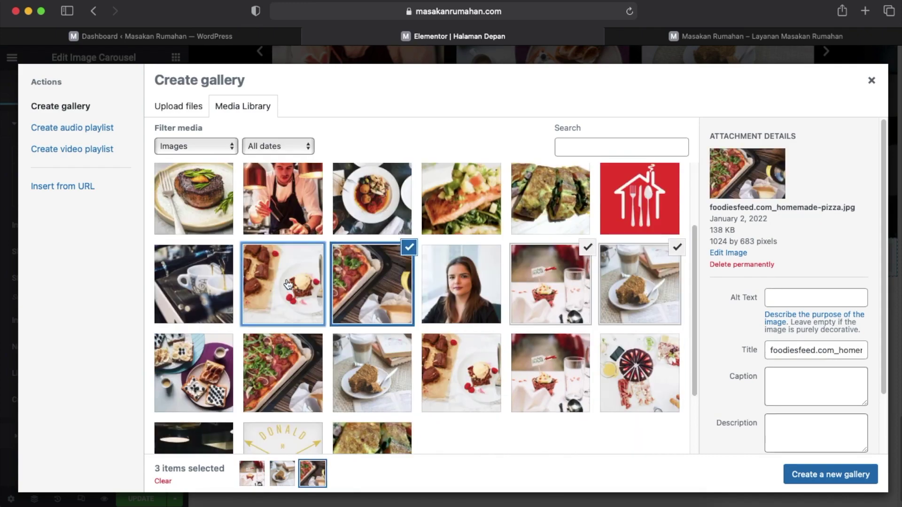
pyautogui.click(195, 287)
# Check the dimensions of the waffles, cropped pizza and second honey cake photos, leaving each of them deselected.
pyautogui.click(193, 372)
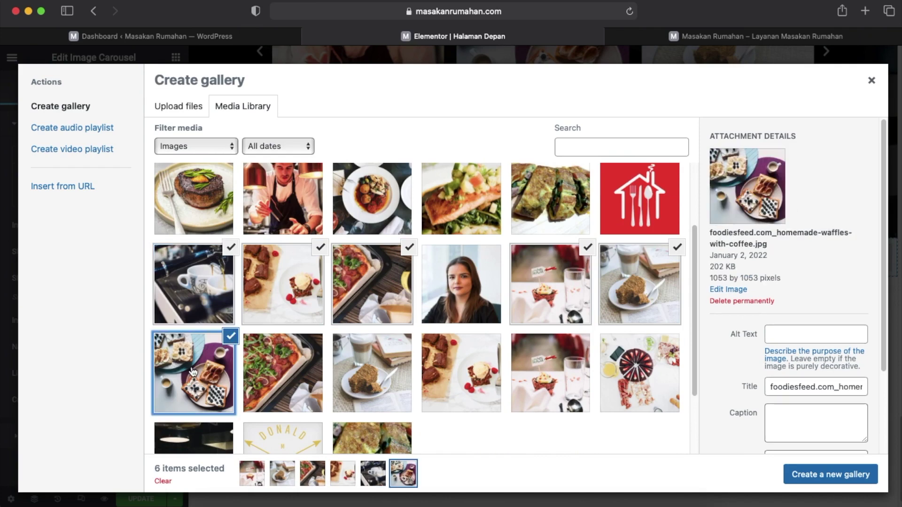
pyautogui.click(230, 336)
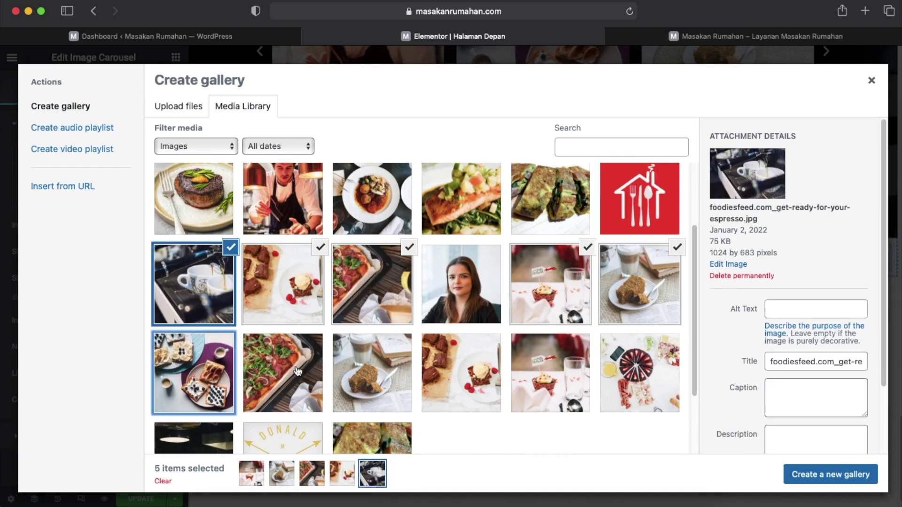
pyautogui.click(288, 370)
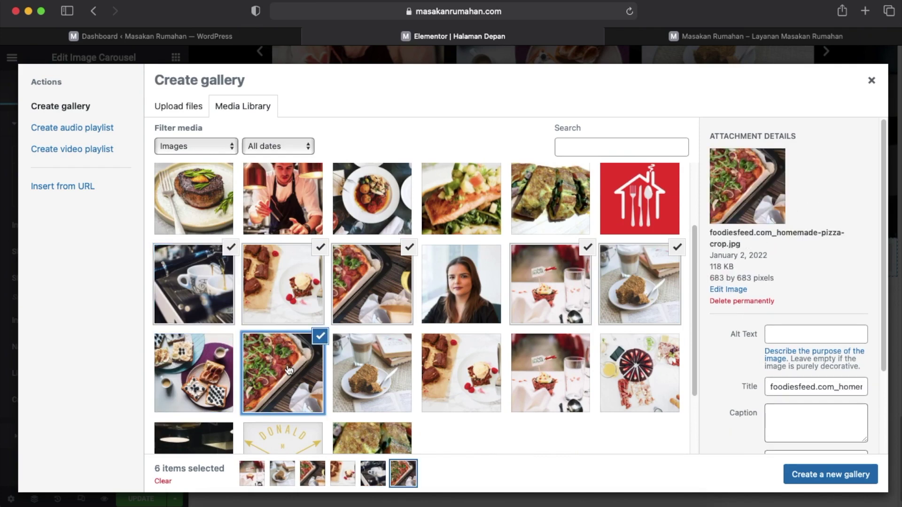
pyautogui.click(320, 337)
pyautogui.click(366, 357)
pyautogui.click(409, 336)
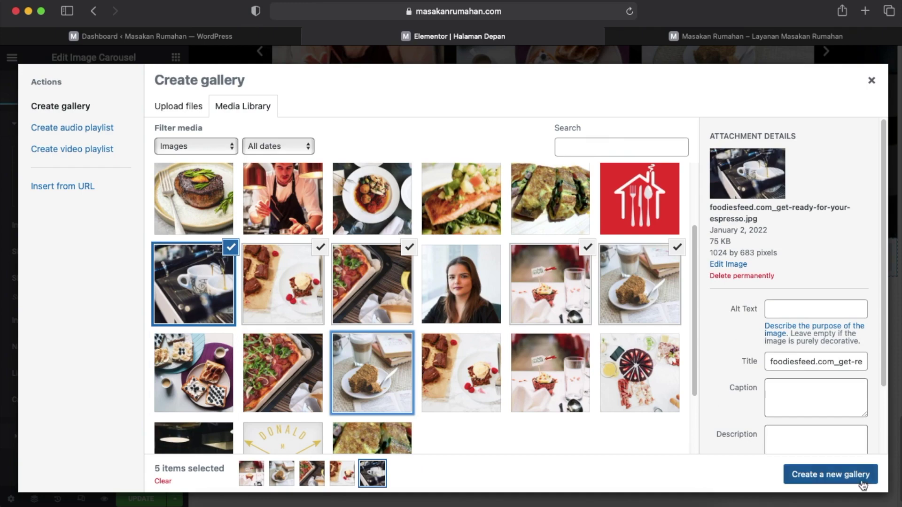
# Insert the five selected images into the carousel as a new gallery and set its image size to Full.
pyautogui.click(848, 476)
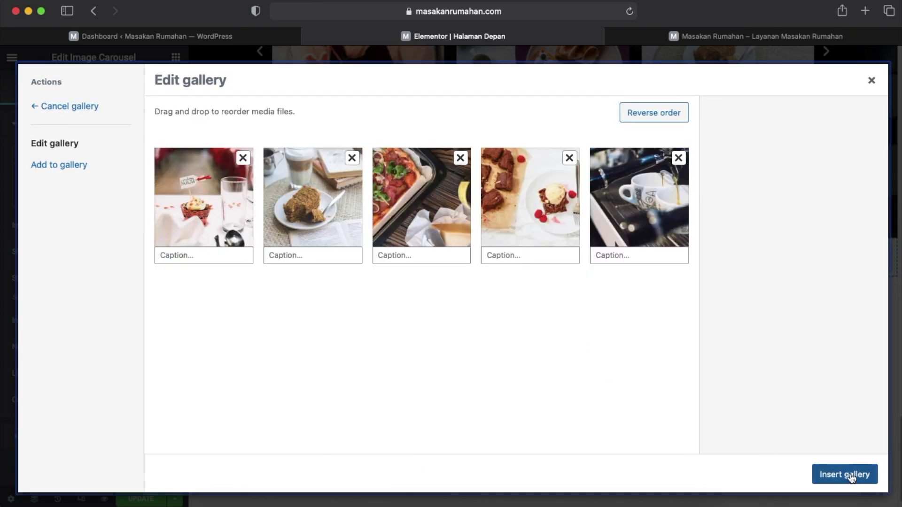
pyautogui.click(850, 478)
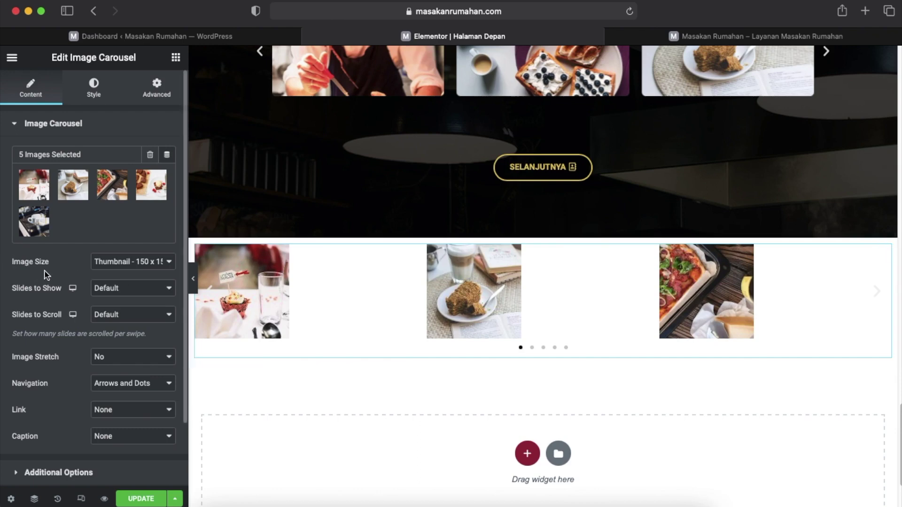
pyautogui.click(128, 264)
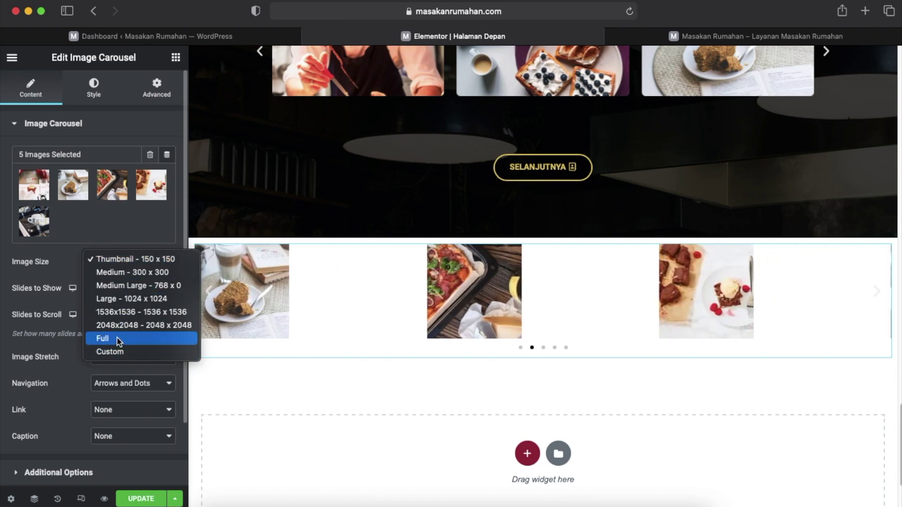
pyautogui.click(117, 337)
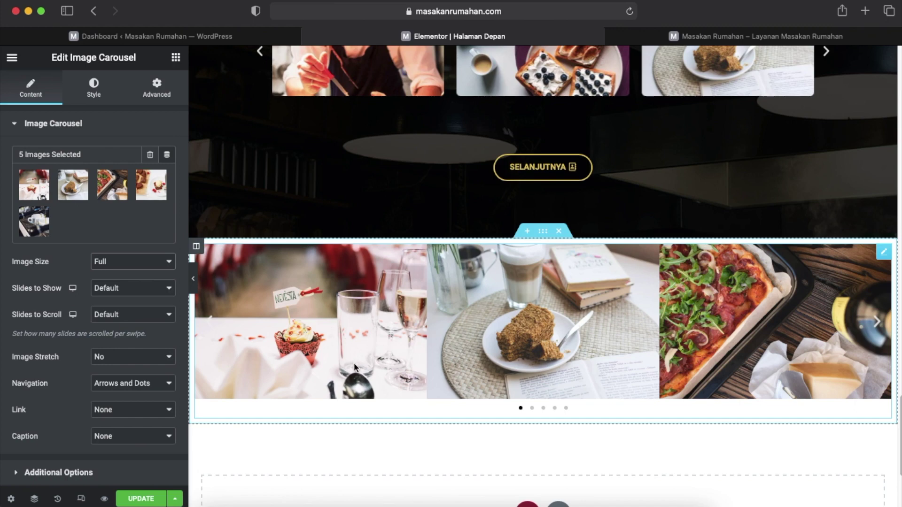
# Set the carousel to show 1 slide at a time and look over the enlarged slide down to its navigation dots.
pyautogui.click(141, 289)
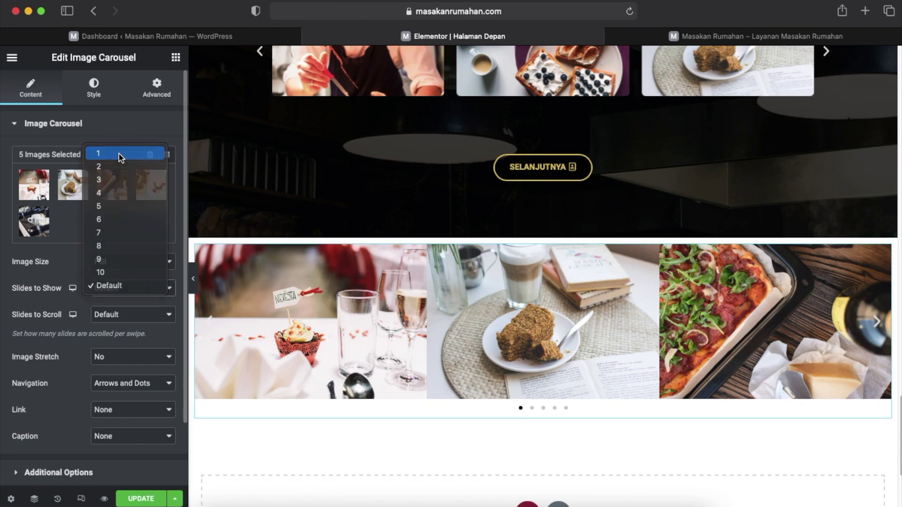
pyautogui.click(119, 153)
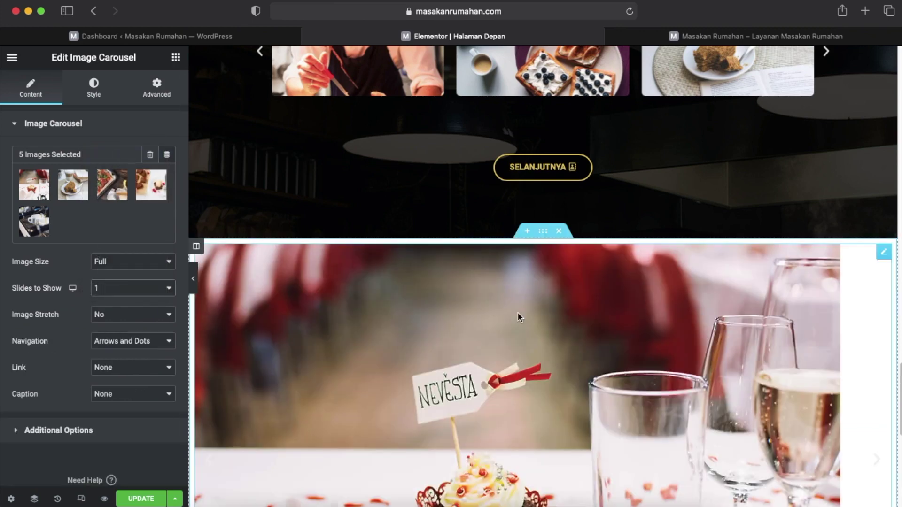
pyautogui.scroll(-3, 518, 312)
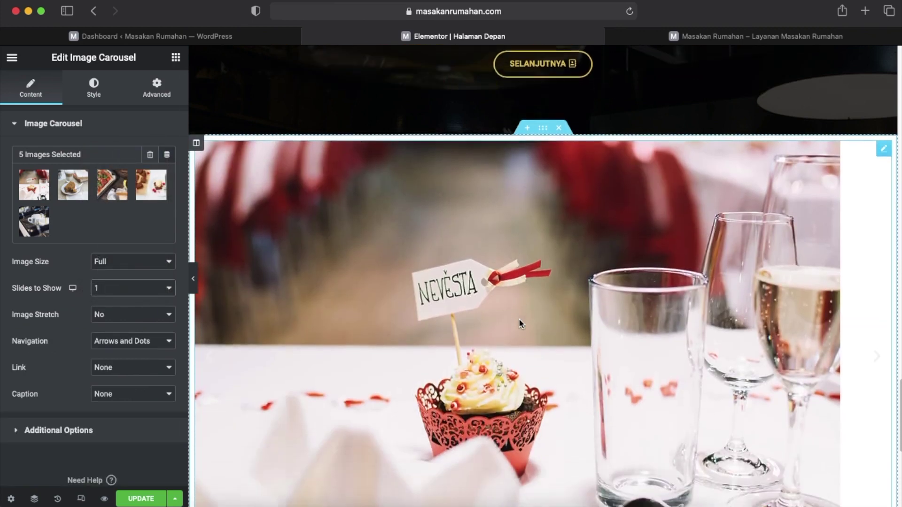
pyautogui.scroll(-3, 519, 319)
pyautogui.scroll(3, 518, 319)
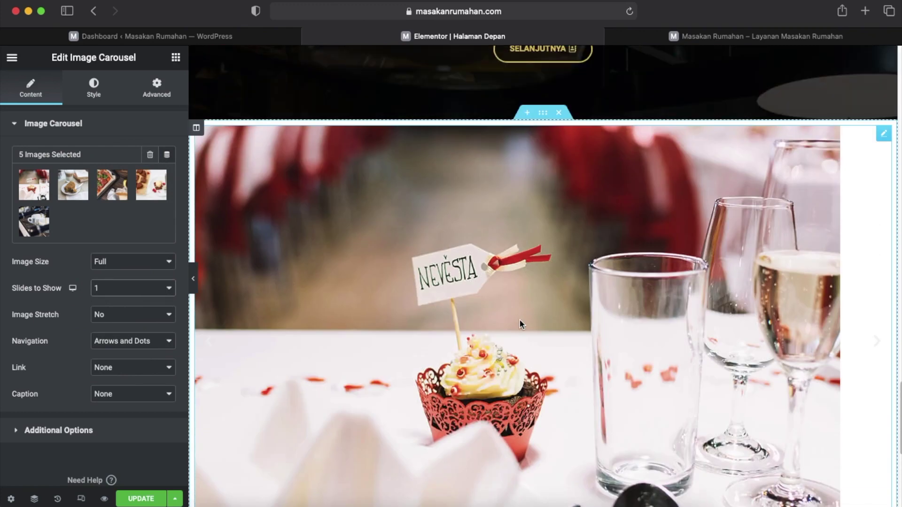
pyautogui.scroll(-1, 519, 319)
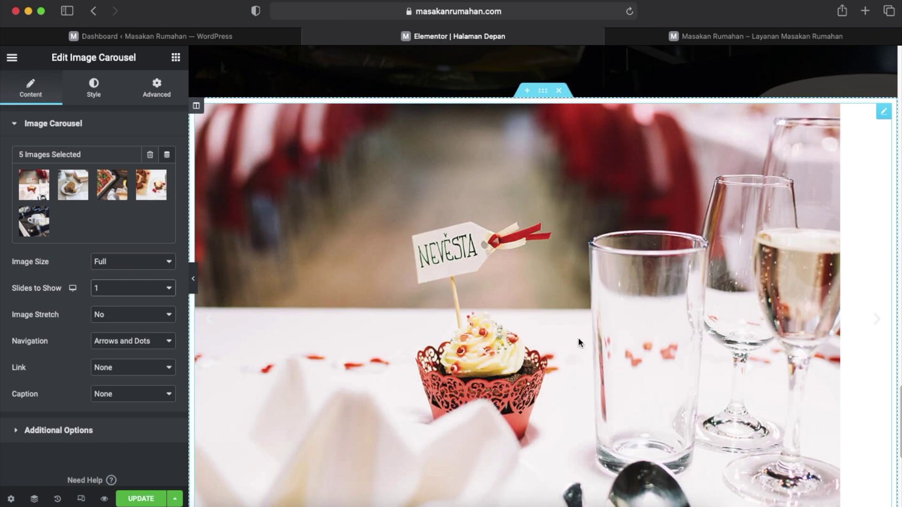
pyautogui.scroll(-2, 830, 326)
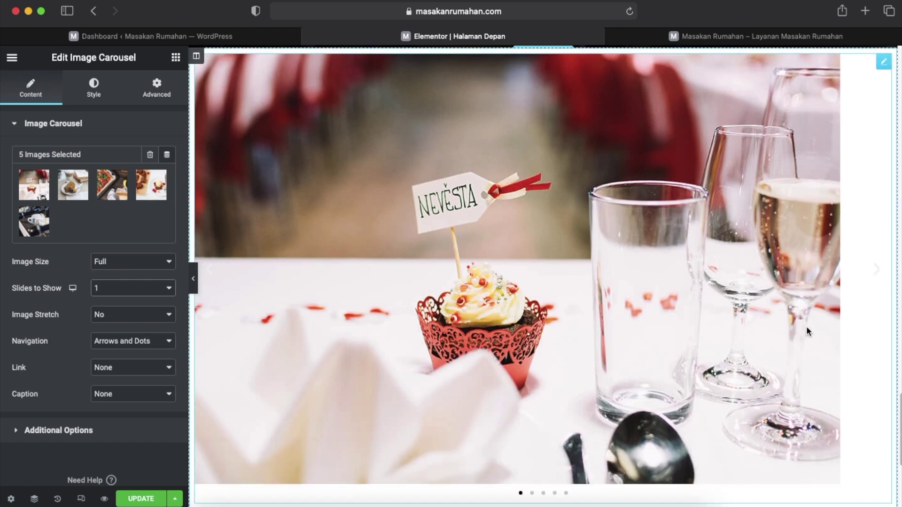
pyautogui.scroll(-1, 874, 277)
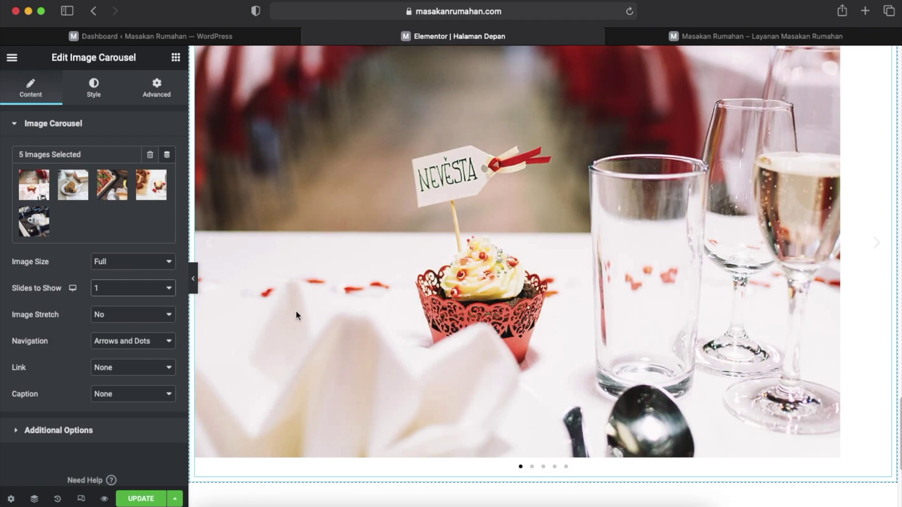
# Preview all five slides of the image carousel with its navigation dots, ending back on the first slide.
pyautogui.click(532, 467)
pyautogui.click(543, 466)
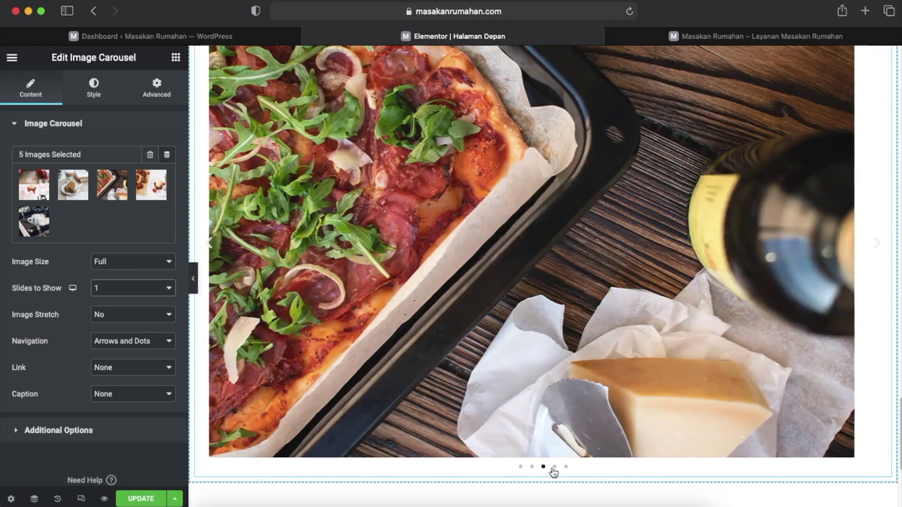
pyautogui.click(554, 467)
pyautogui.click(566, 466)
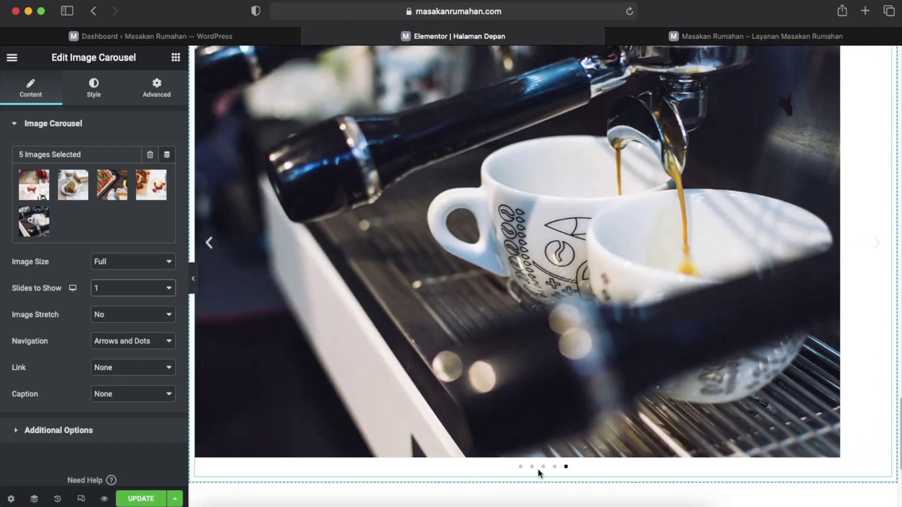
pyautogui.click(521, 467)
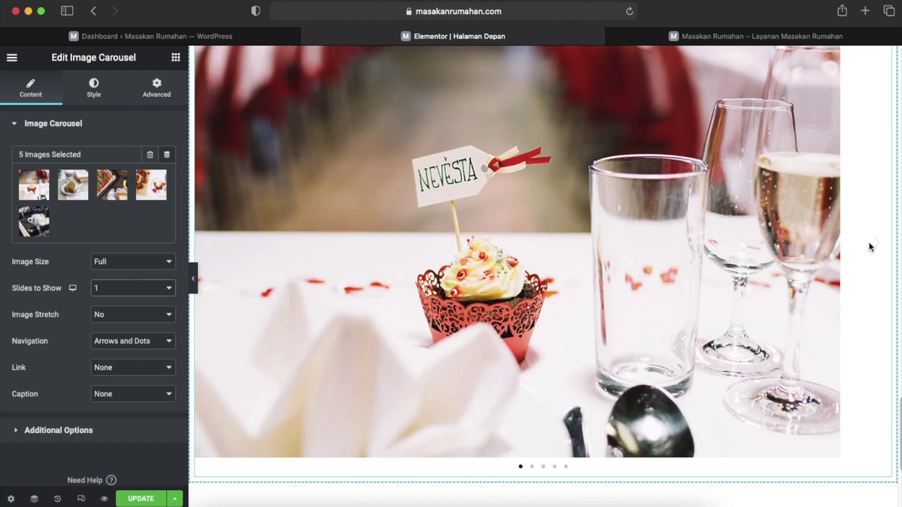
# Set the carousel's navigation to Arrows and update the page.
pyautogui.click(161, 346)
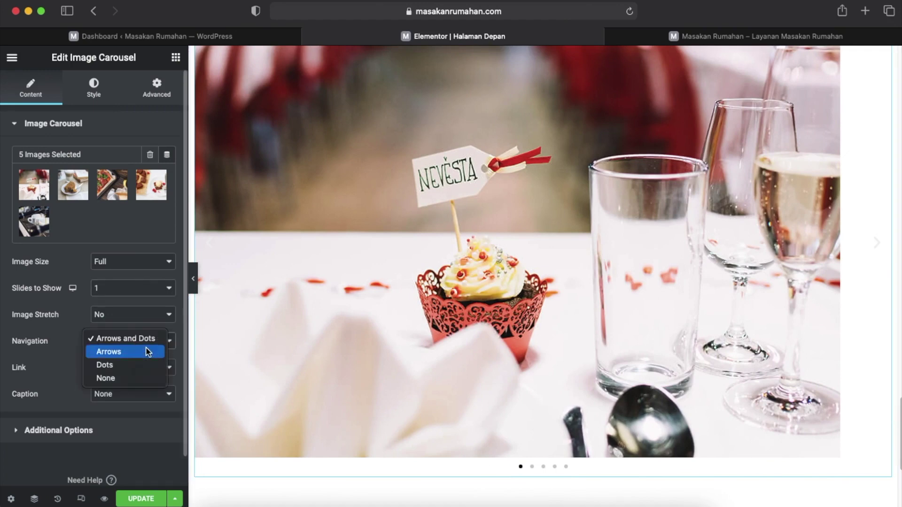
pyautogui.click(148, 353)
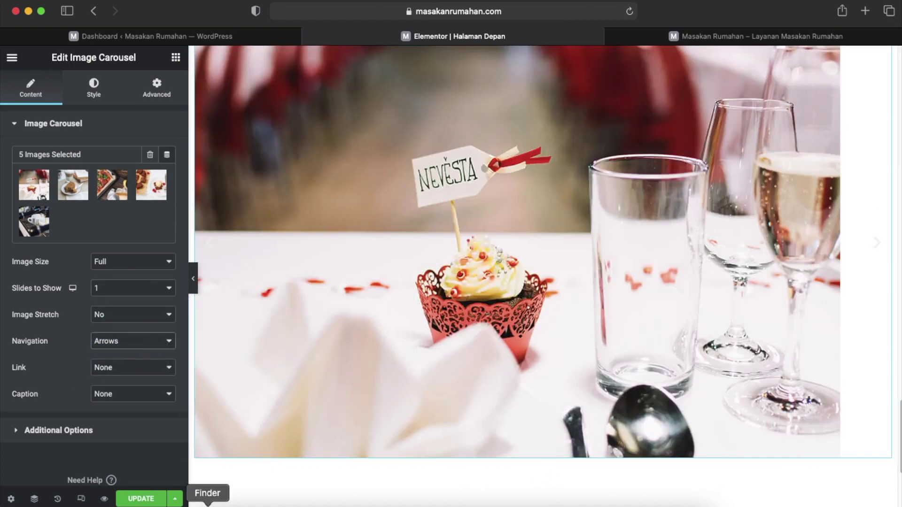
pyautogui.click(140, 499)
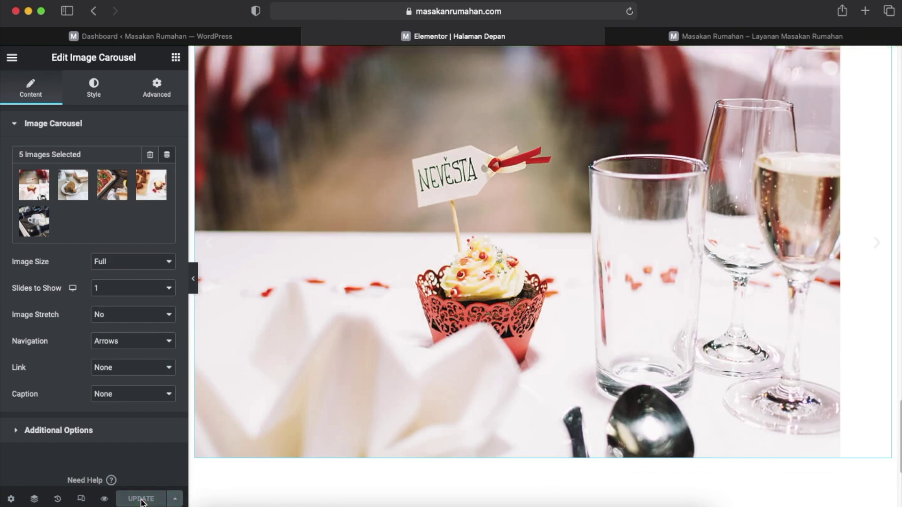
pyautogui.scroll(3, 787, 367)
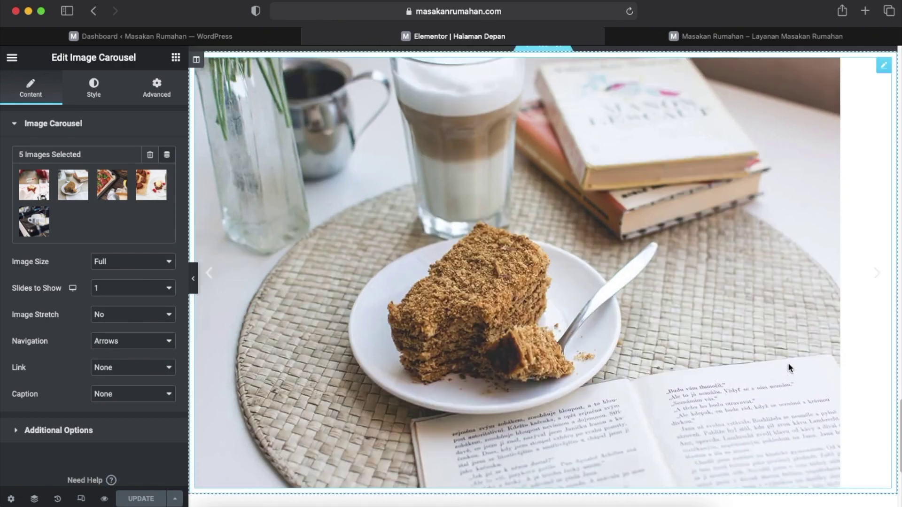
# Review the image carousel's additional options, including autoplay, infinite loop, effect and animation speed.
pyautogui.scroll(-2, 788, 367)
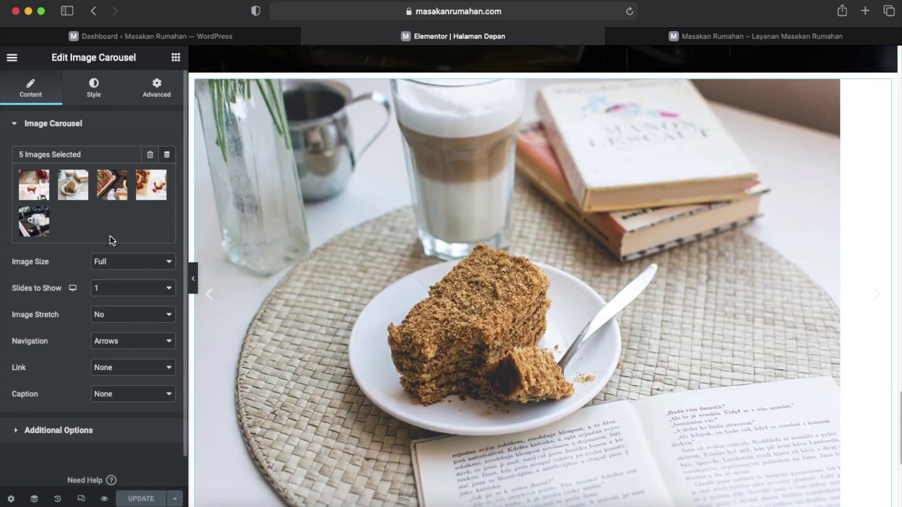
pyautogui.scroll(-2, 90, 329)
pyautogui.click(67, 407)
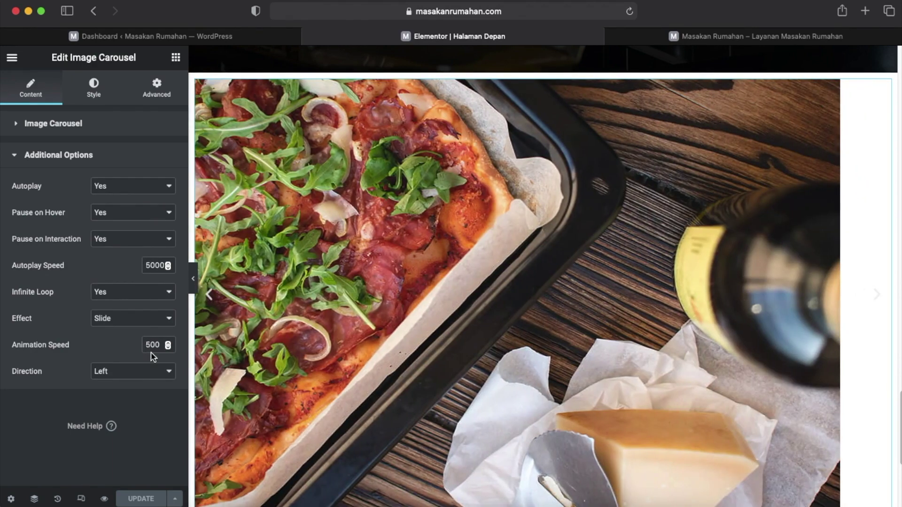
pyautogui.scroll(2, 553, 333)
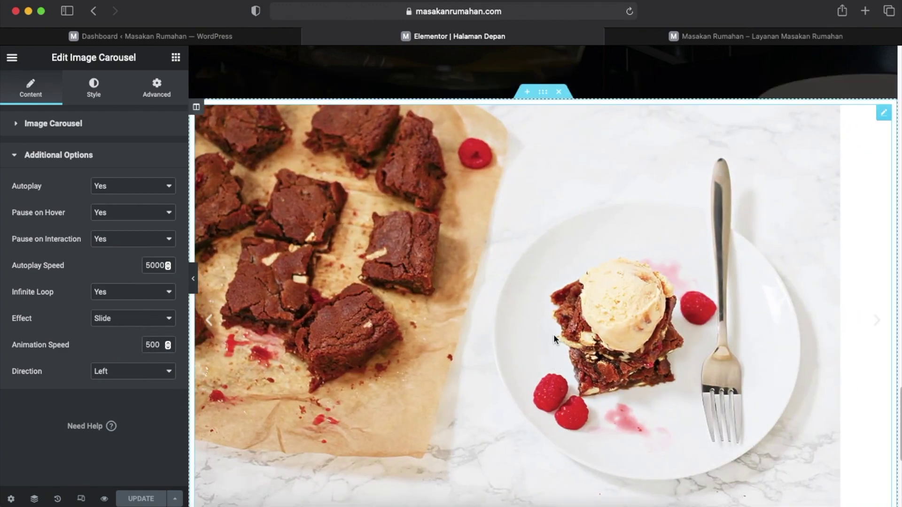
pyautogui.scroll(-1, 550, 337)
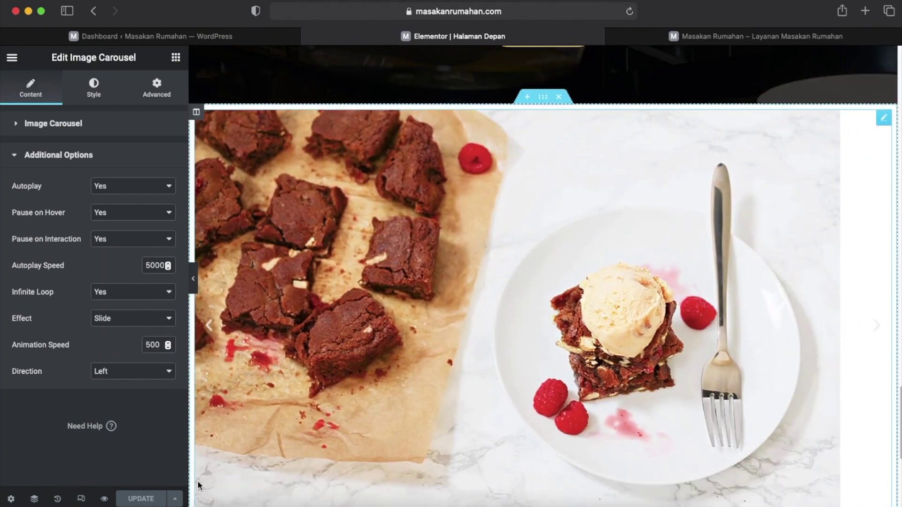
# Reload the live Masakan Rumahan front page and examine how the image carousel displays near the page end.
pyautogui.click(732, 37)
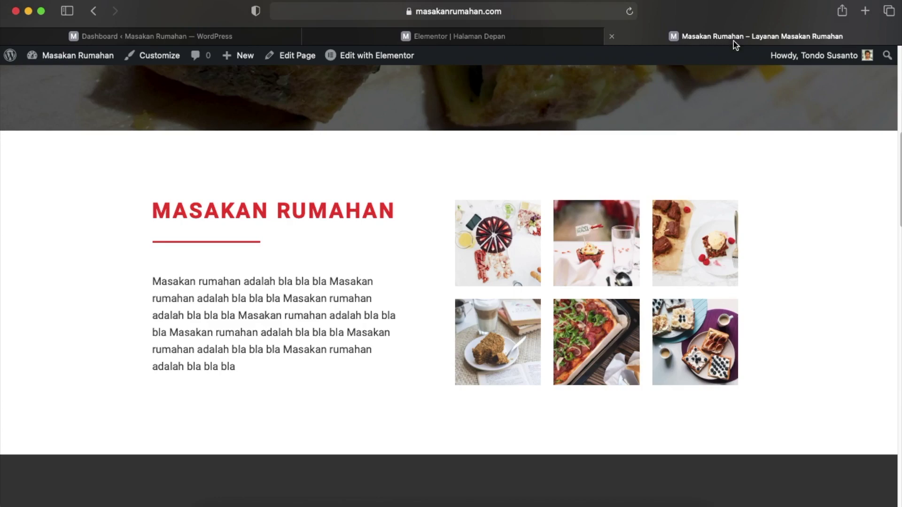
pyautogui.click(630, 12)
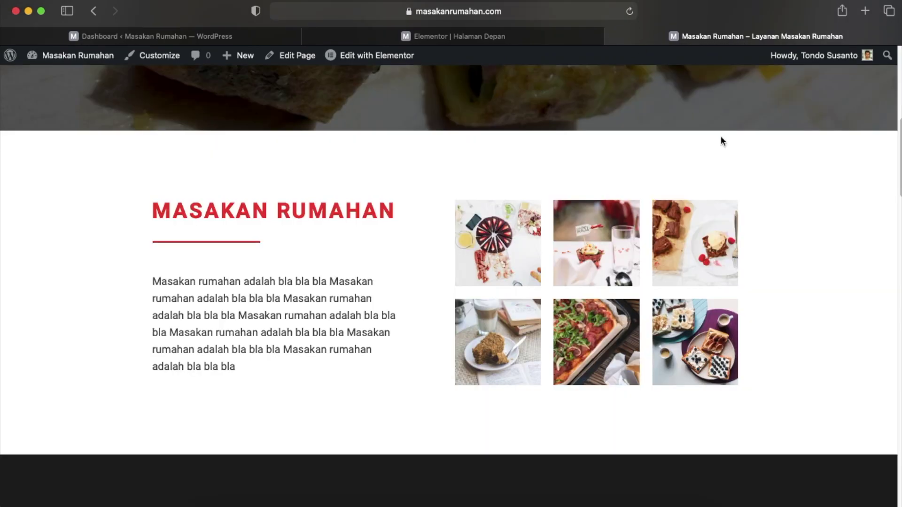
pyautogui.scroll(10, 722, 157)
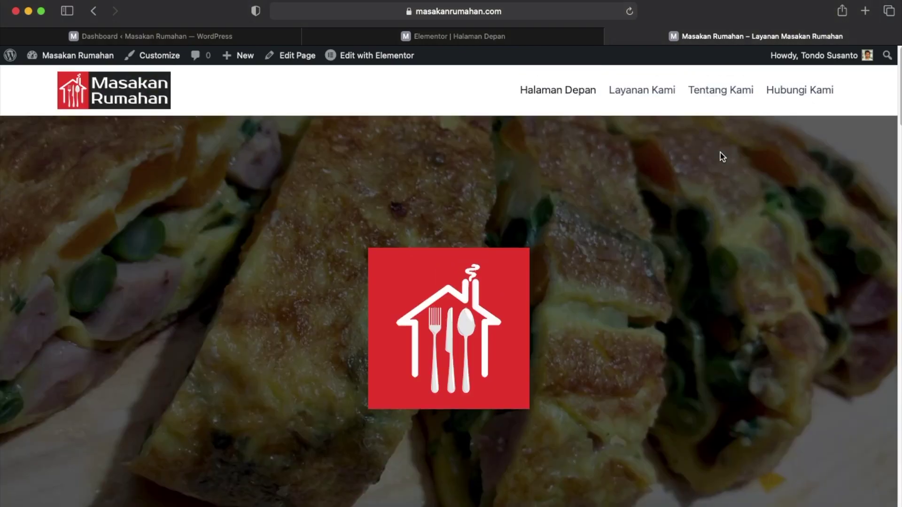
pyautogui.scroll(-3, 721, 156)
pyautogui.scroll(3, 606, 191)
pyautogui.scroll(-20, 578, 228)
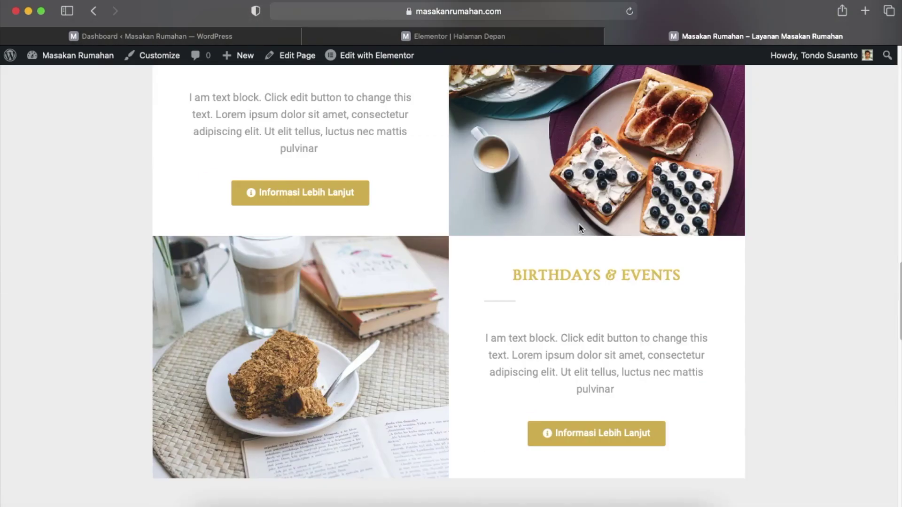
pyautogui.scroll(-15, 578, 223)
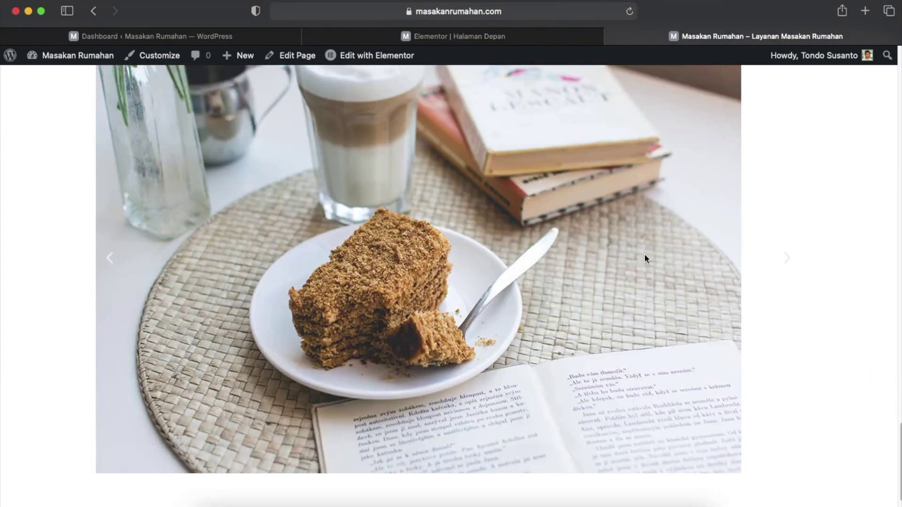
pyautogui.scroll(2, 643, 254)
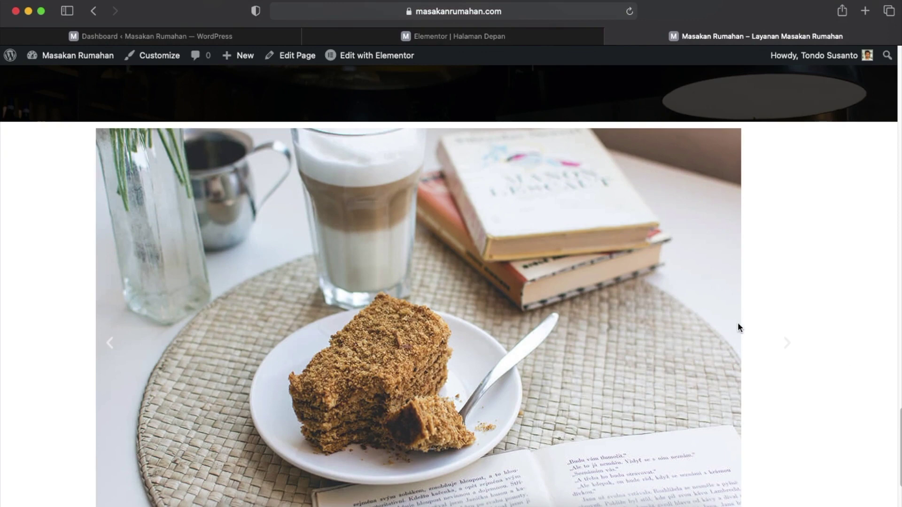
# In the Elementor editor, move the image carousel section to the start of the page below the site header and update the page.
pyautogui.click(481, 35)
pyautogui.scroll(3, 569, 218)
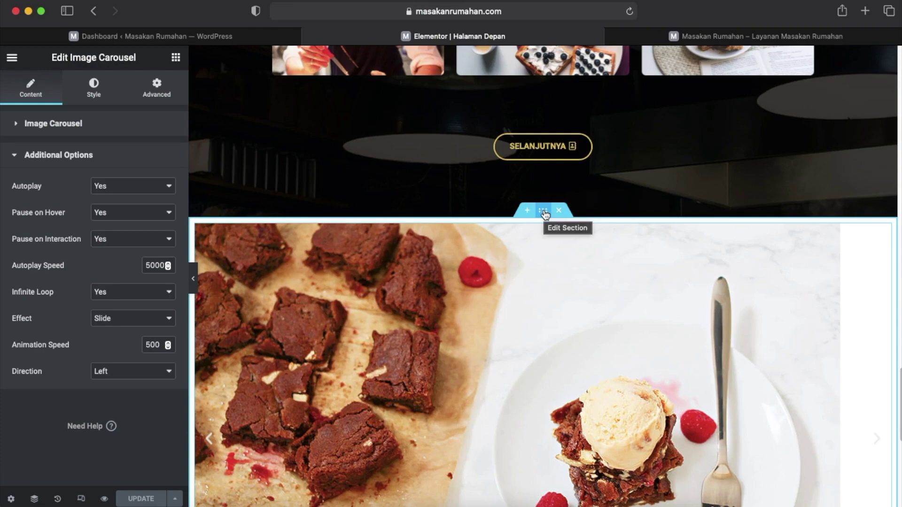
pyautogui.moveTo(543, 214); pyautogui.dragTo(524, 116)
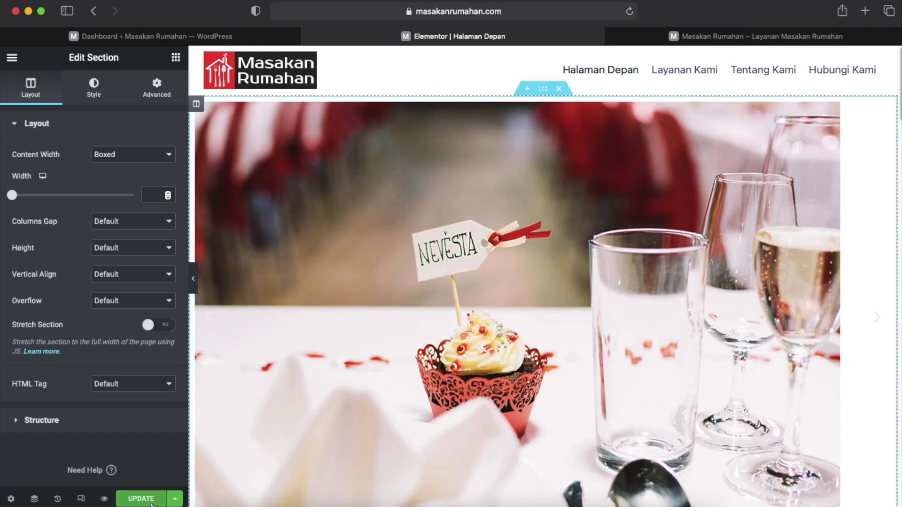
pyautogui.click(141, 499)
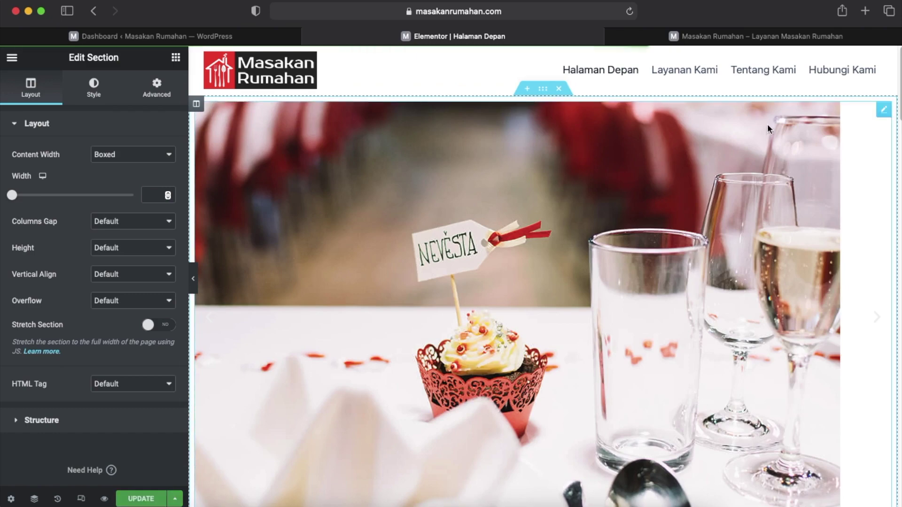
# Reload the live front page and examine the image carousel's placement below the site header.
pyautogui.click(767, 37)
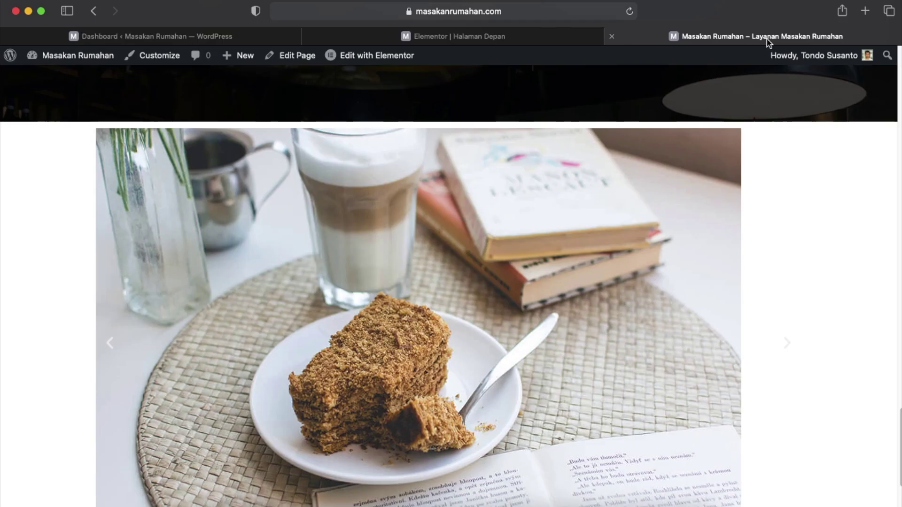
pyautogui.click(630, 12)
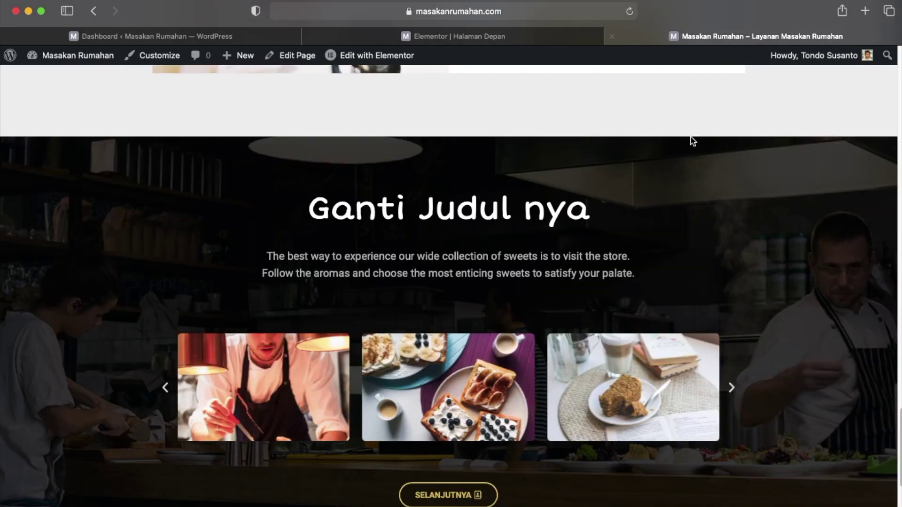
pyautogui.scroll(3, 699, 174)
pyautogui.scroll(15, 698, 171)
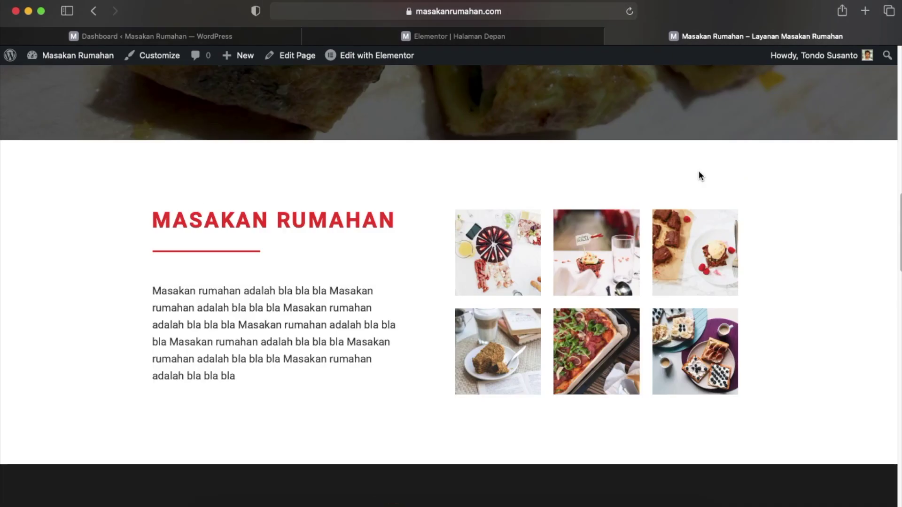
pyautogui.scroll(10, 700, 175)
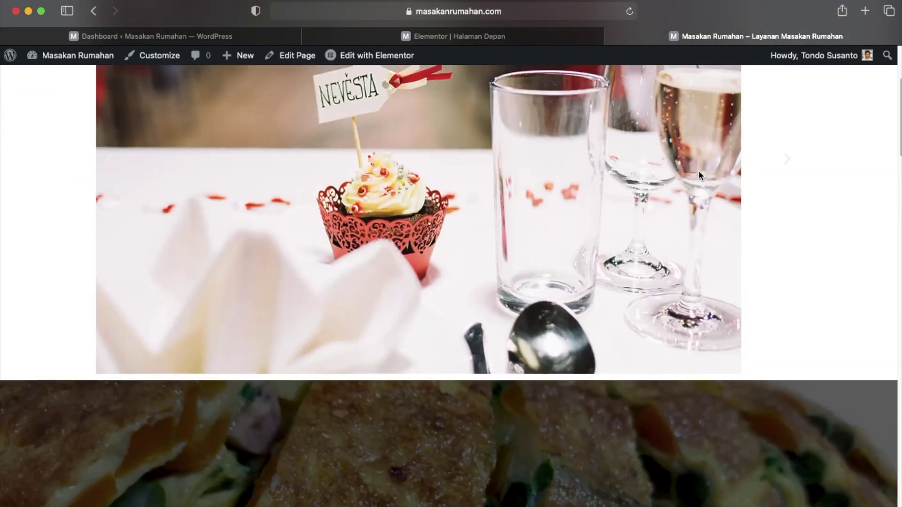
pyautogui.scroll(2, 732, 307)
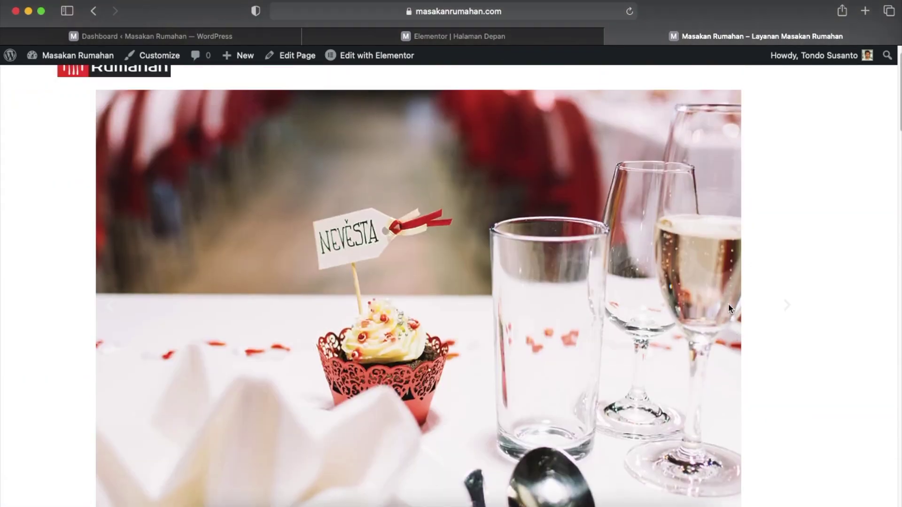
pyautogui.scroll(2, 611, 291)
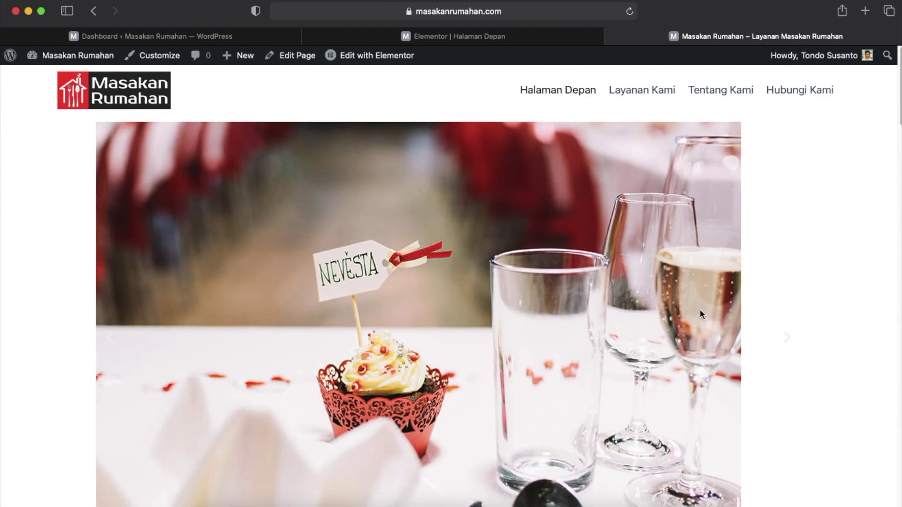
pyautogui.scroll(-4, 556, 324)
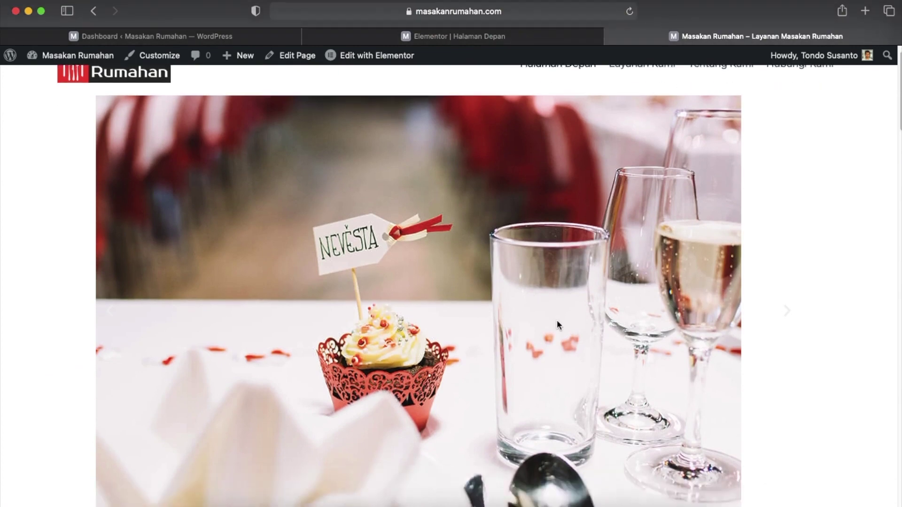
pyautogui.scroll(2, 641, 315)
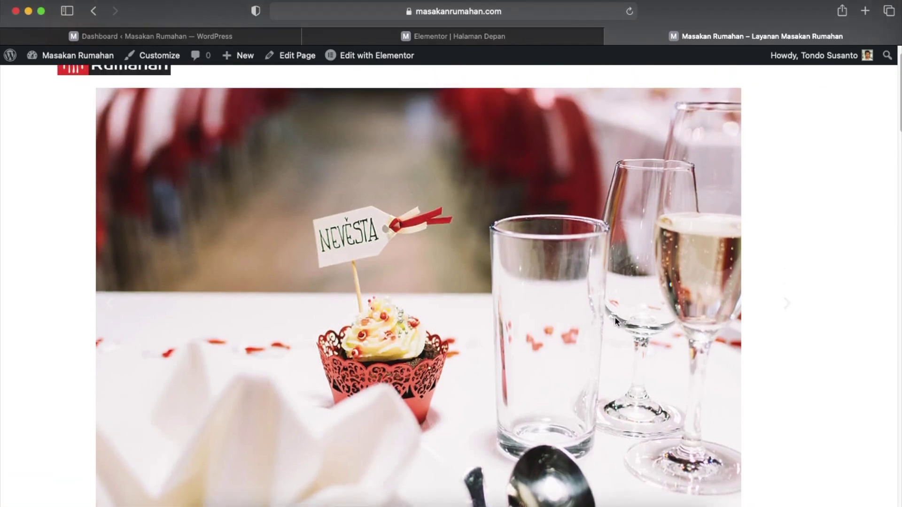
pyautogui.scroll(2, 615, 322)
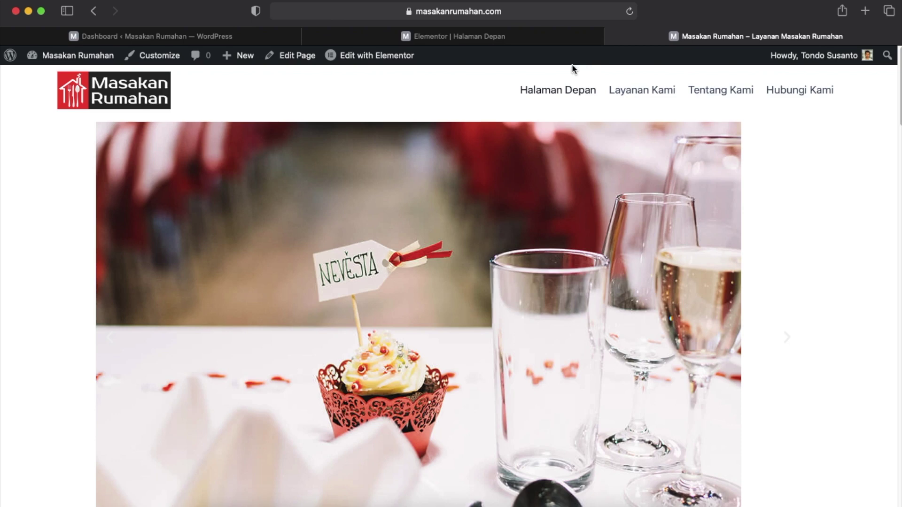
# Undo the section move in the Elementor editor by restoring the "Image Carousel Navigation Edited" action from the page history.
pyautogui.click(505, 41)
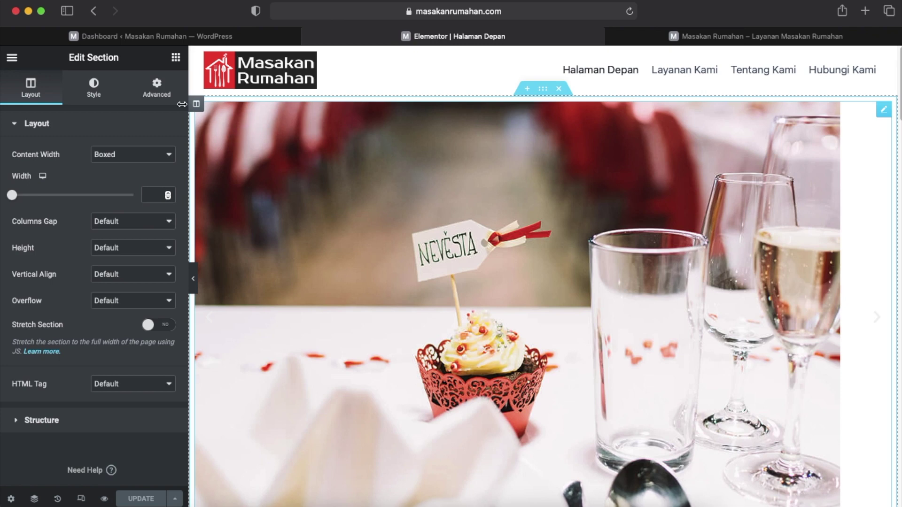
pyautogui.click(176, 59)
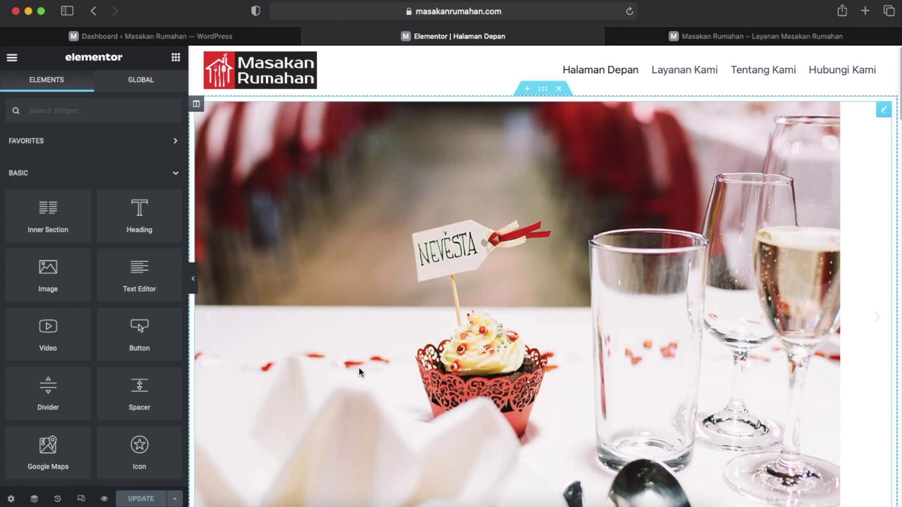
pyautogui.click(58, 499)
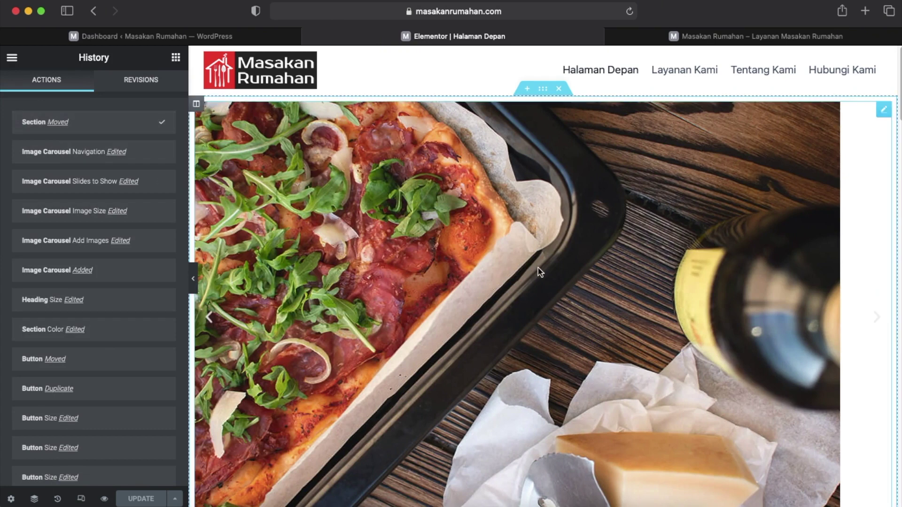
pyautogui.click(141, 155)
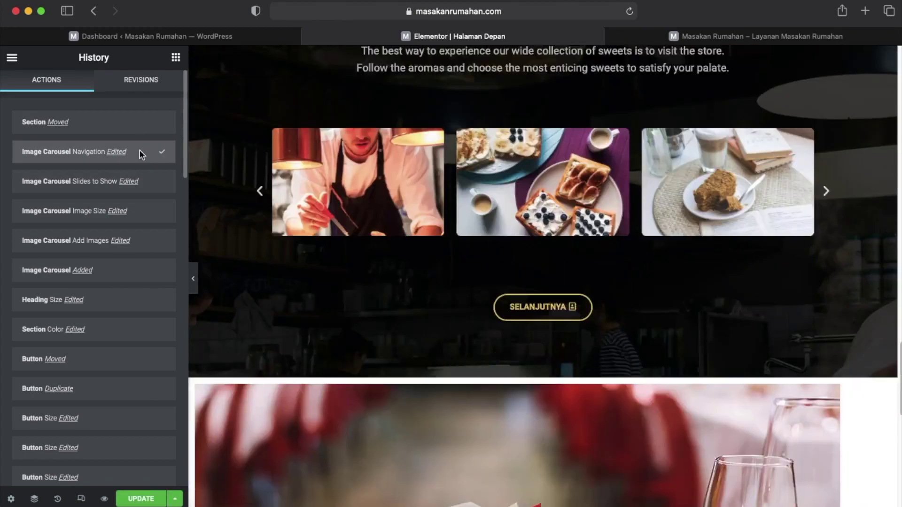
pyautogui.scroll(-5, 476, 301)
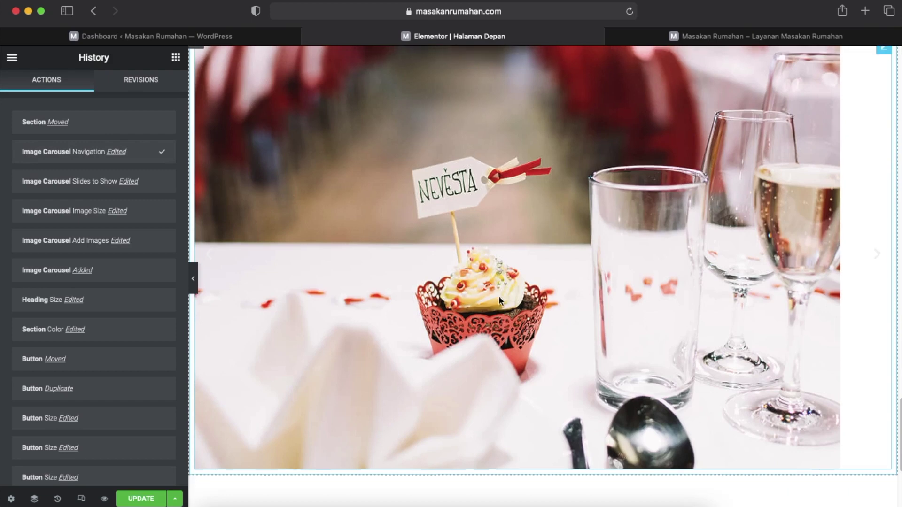
pyautogui.scroll(3, 497, 295)
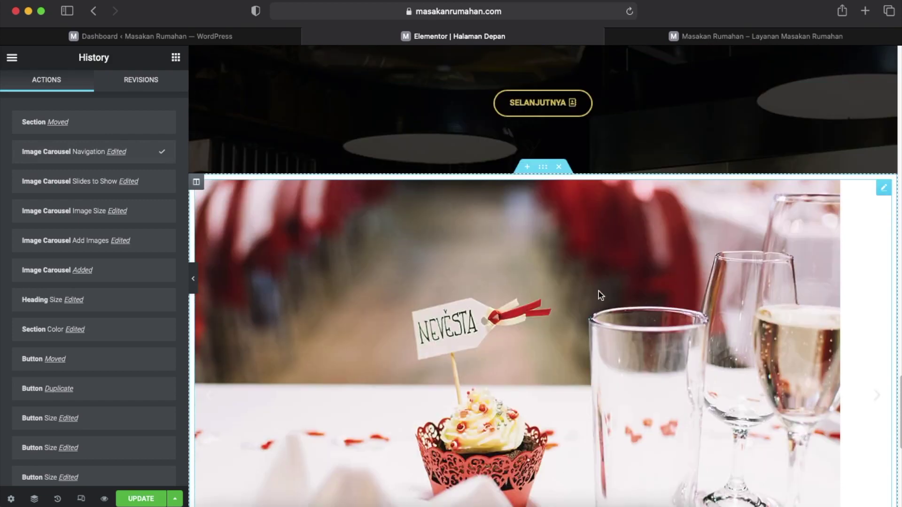
pyautogui.scroll(3, 599, 293)
pyautogui.moveTo(543, 282); pyautogui.dragTo(538, 307)
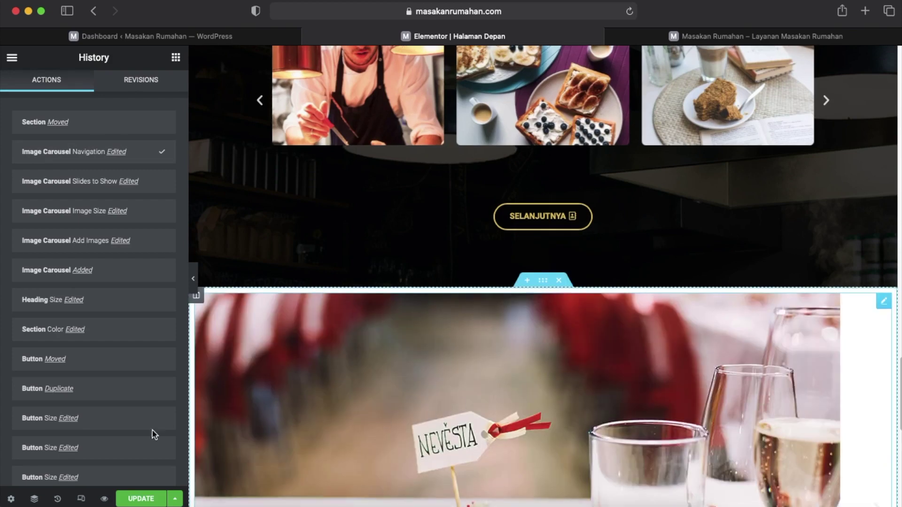
# Open the Navigator and collapse its expanded testimonials, breakfast and our sweets2 sections.
pyautogui.click(34, 500)
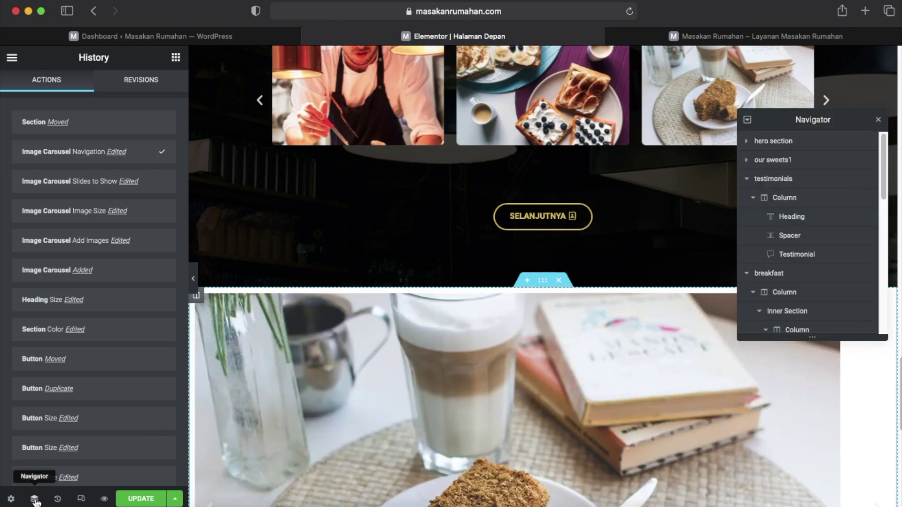
pyautogui.click(747, 181)
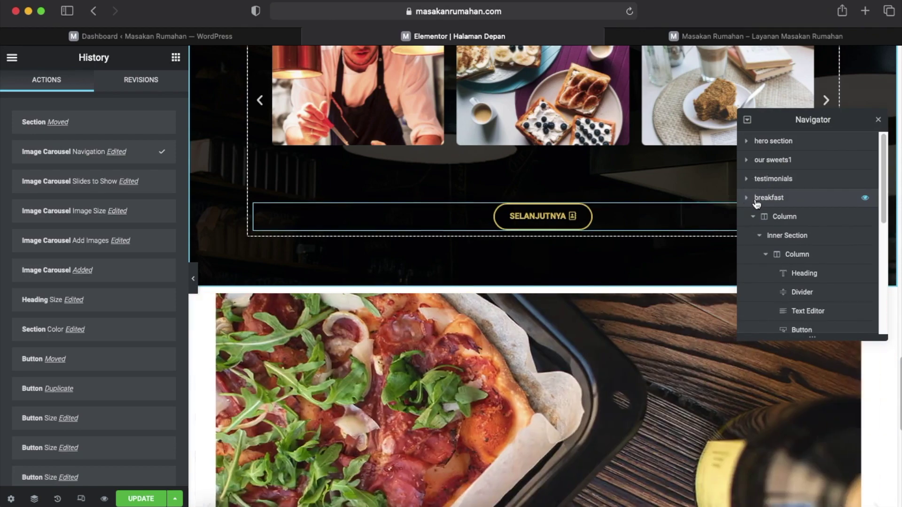
pyautogui.click(748, 198)
pyautogui.click(748, 218)
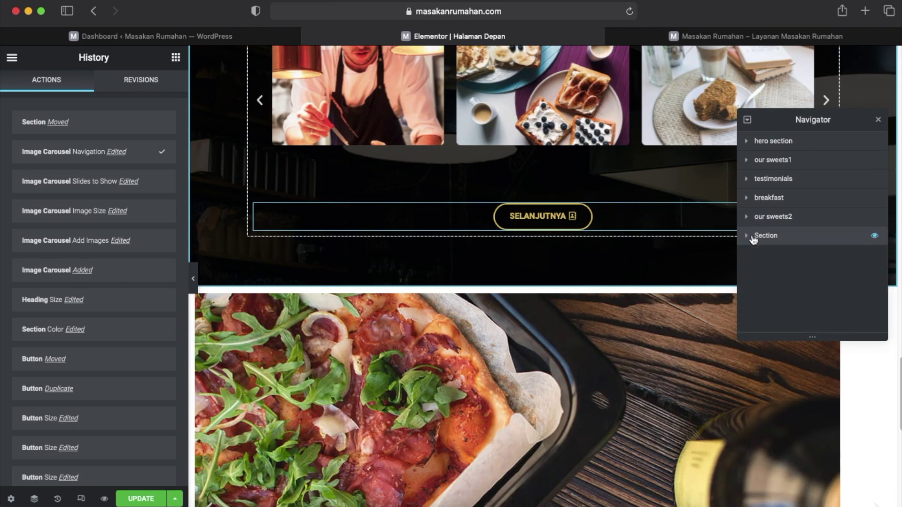
# Select the unnamed Section, our sweets2, testimonials and our sweets1 in the Navigator and examine where each sits on the page.
pyautogui.moveTo(602, 333)
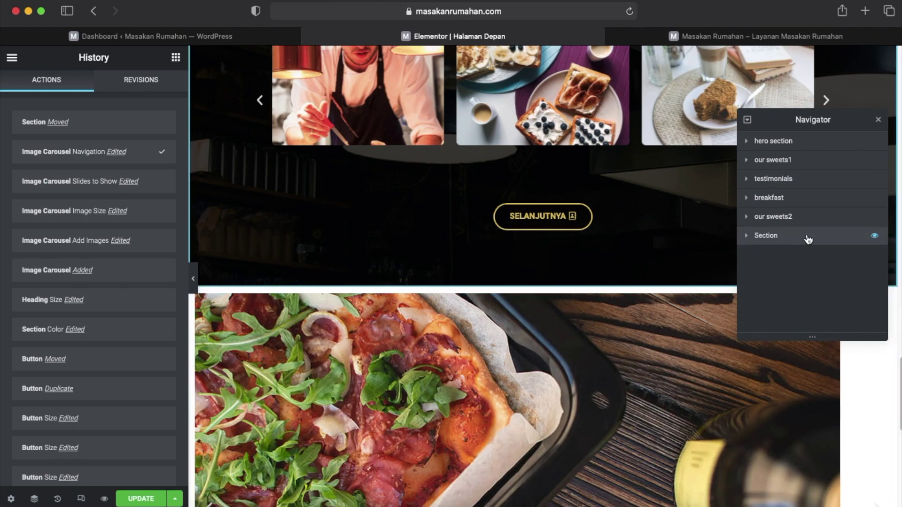
pyautogui.click(767, 239)
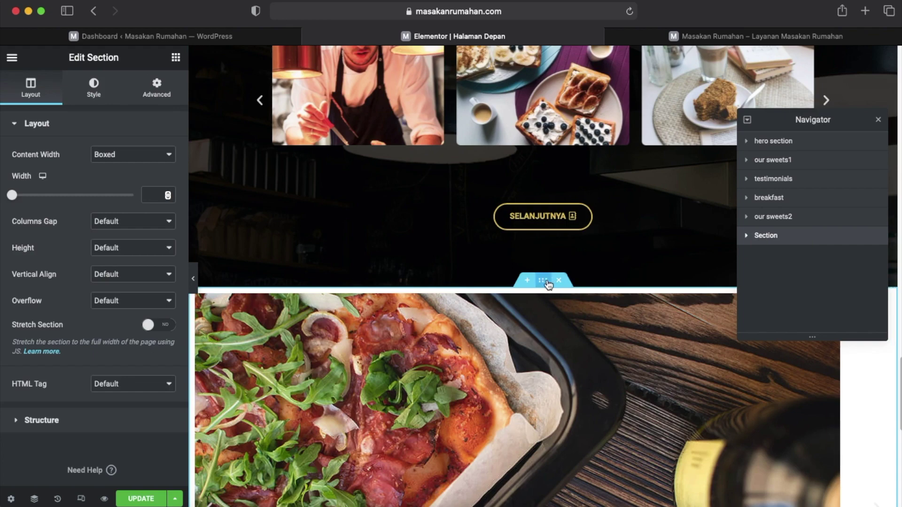
pyautogui.scroll(3, 579, 301)
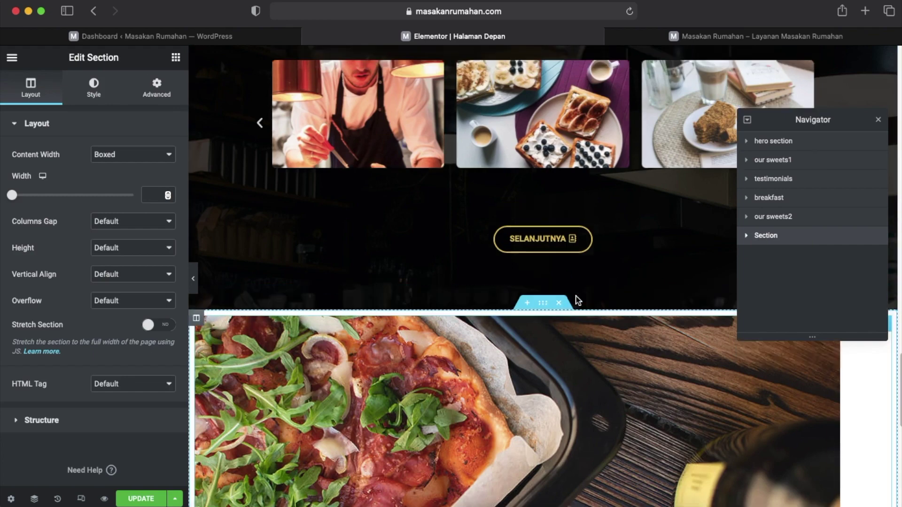
pyautogui.scroll(2, 578, 301)
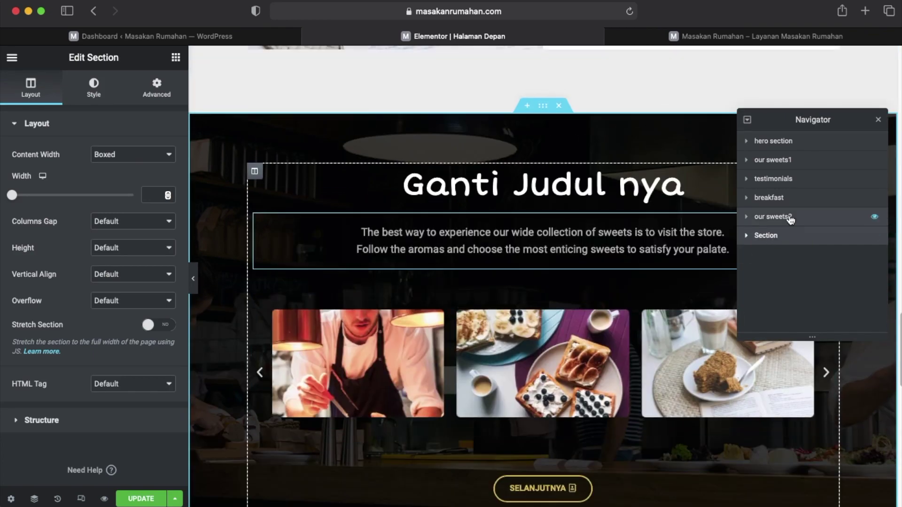
pyautogui.click(791, 219)
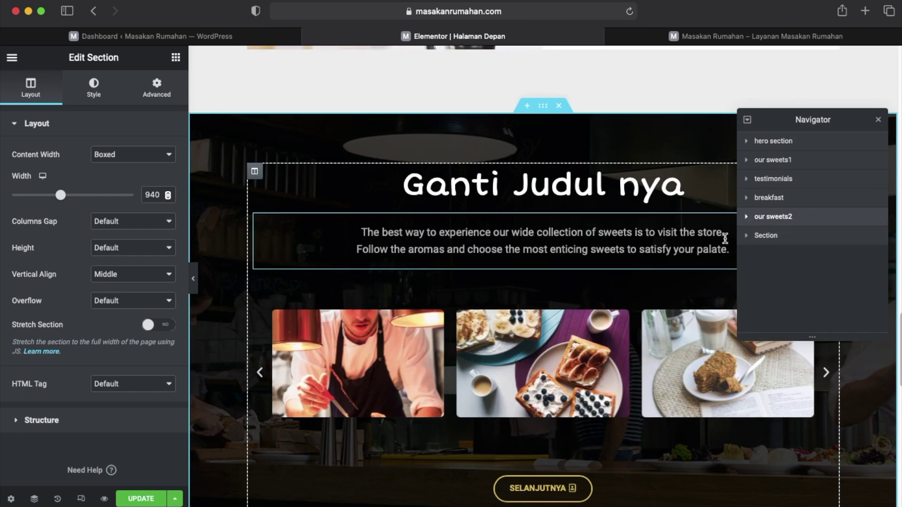
pyautogui.click(777, 239)
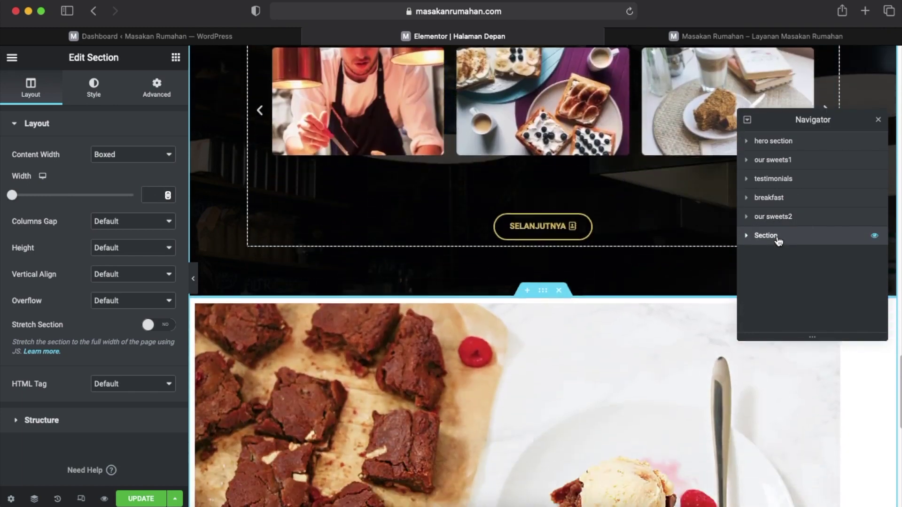
pyautogui.click(781, 181)
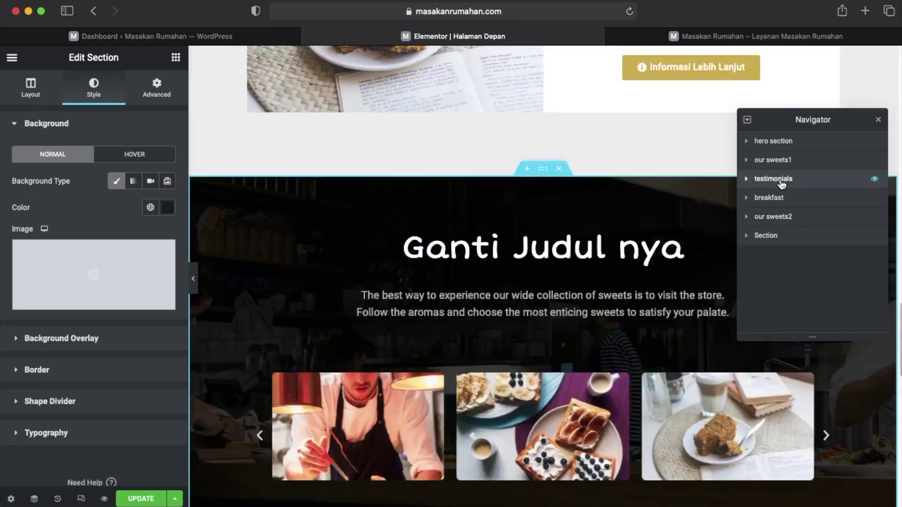
pyautogui.click(777, 162)
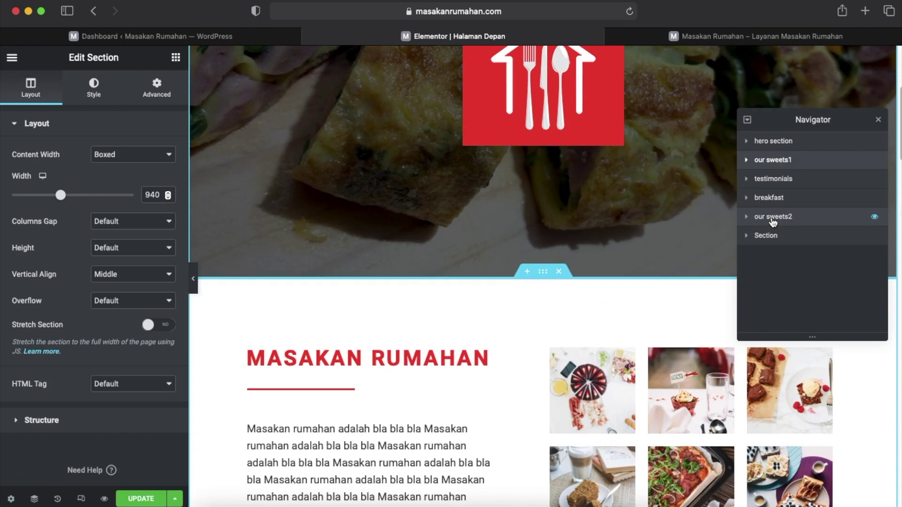
pyautogui.click(772, 218)
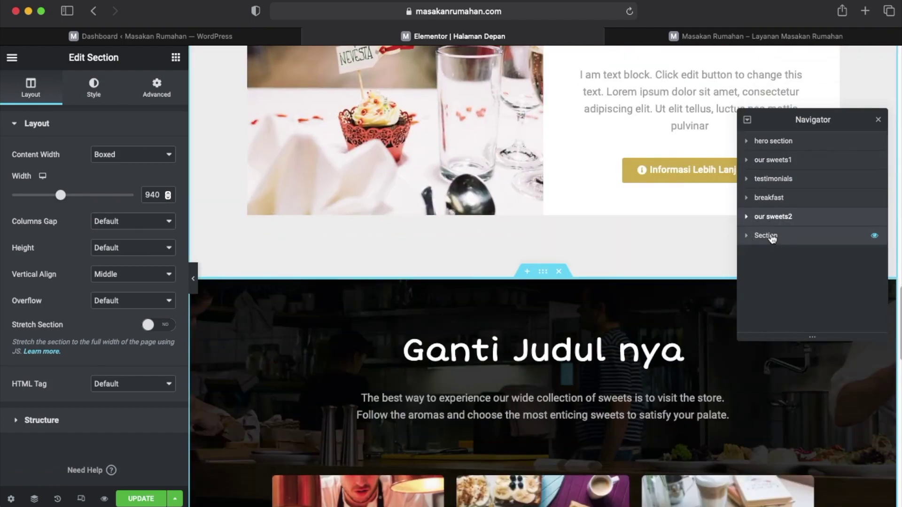
pyautogui.click(771, 236)
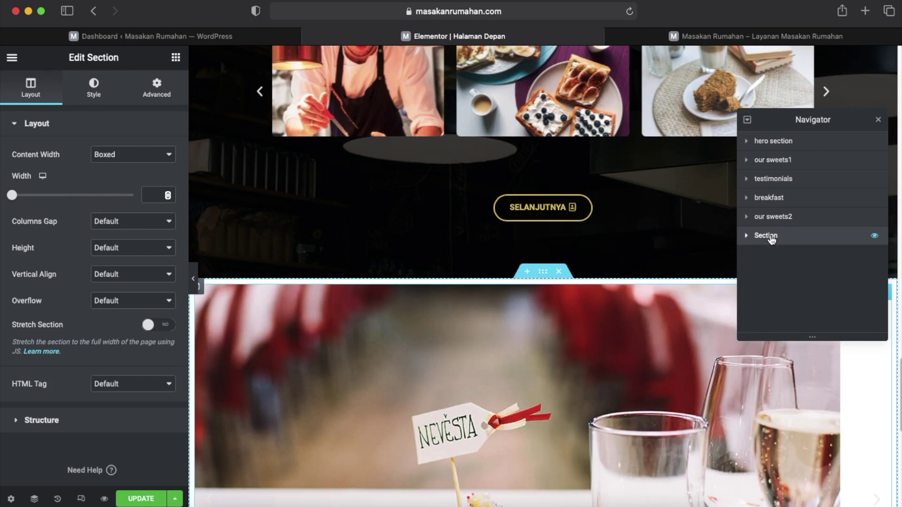
# Reorder the image carousel's Section above the hero section in the Navigator, update the page and close the Navigator.
pyautogui.moveTo(770, 236); pyautogui.dragTo(781, 140)
pyautogui.scroll(8, 601, 282)
pyautogui.scroll(15, 601, 280)
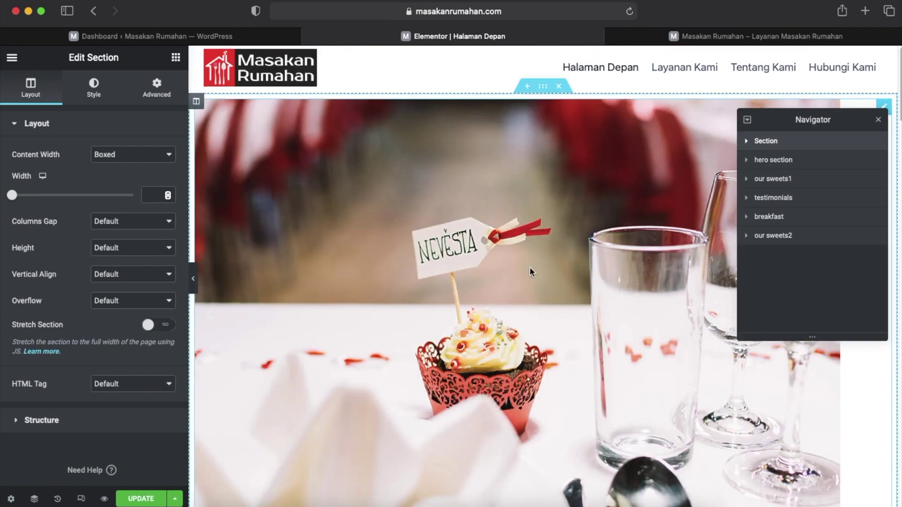
pyautogui.click(143, 499)
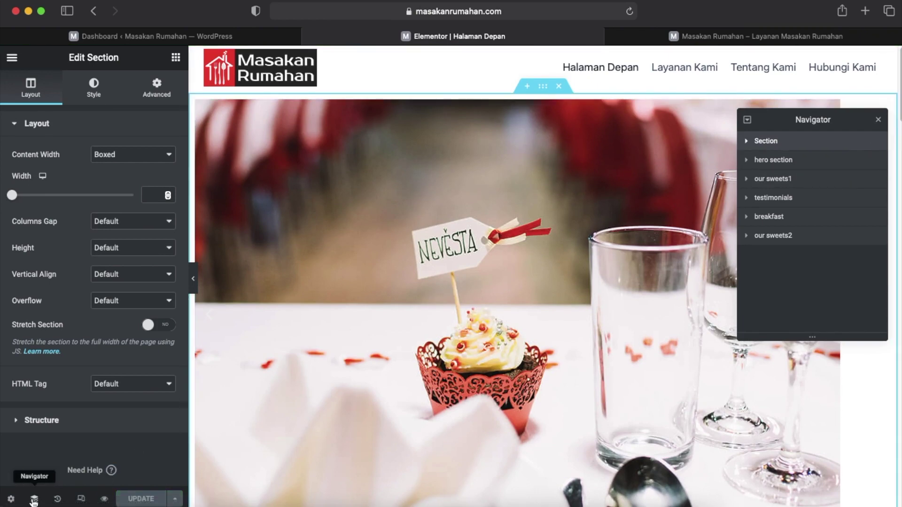
pyautogui.click(878, 121)
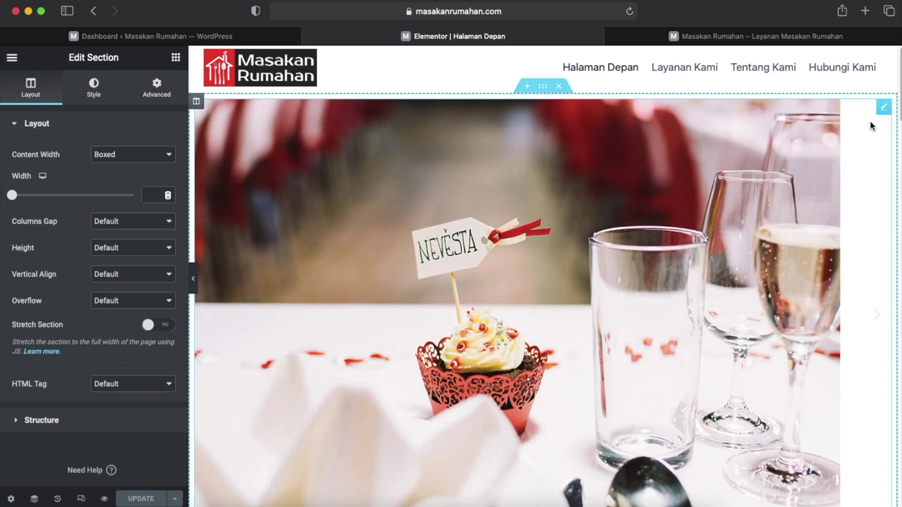
# Open the widget list, collapse the categories from Basic to WooCommerce, and examine the Sina Basic Widgets.
pyautogui.click(175, 58)
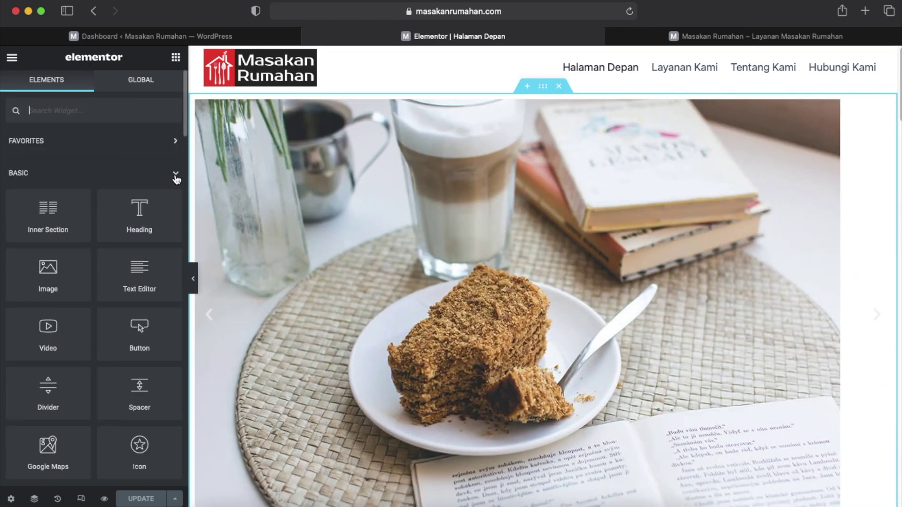
pyautogui.click(176, 176)
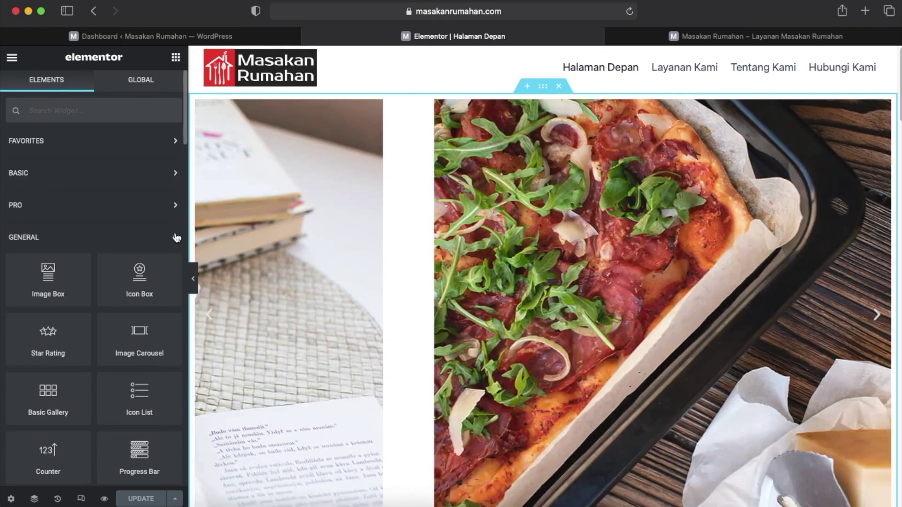
pyautogui.click(177, 237)
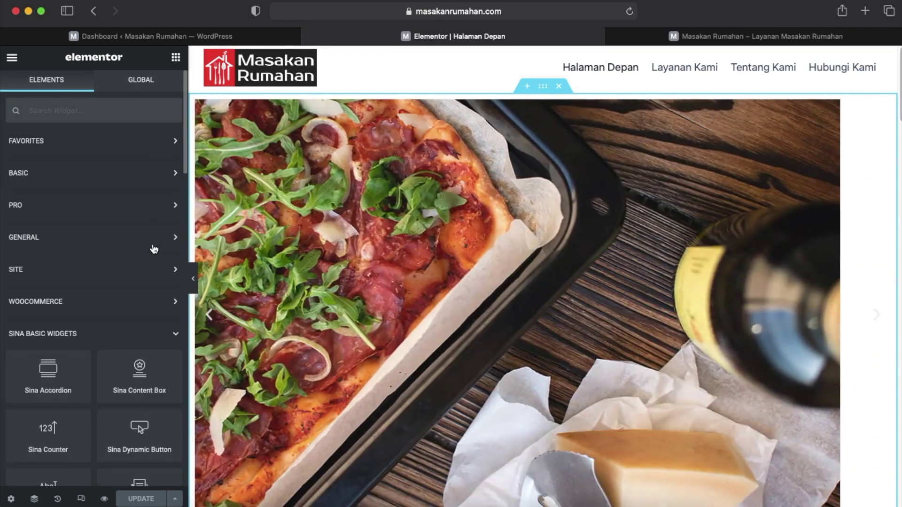
pyautogui.scroll(-3, 151, 245)
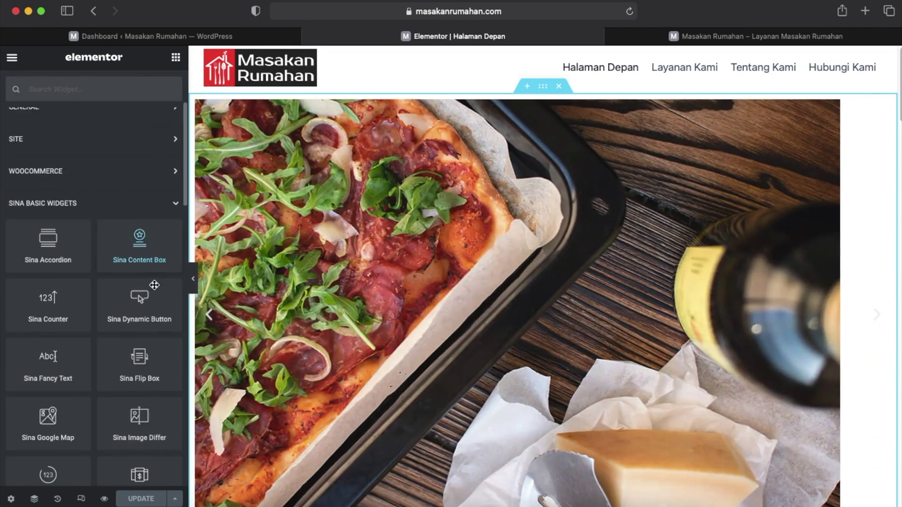
pyautogui.scroll(-2, 125, 325)
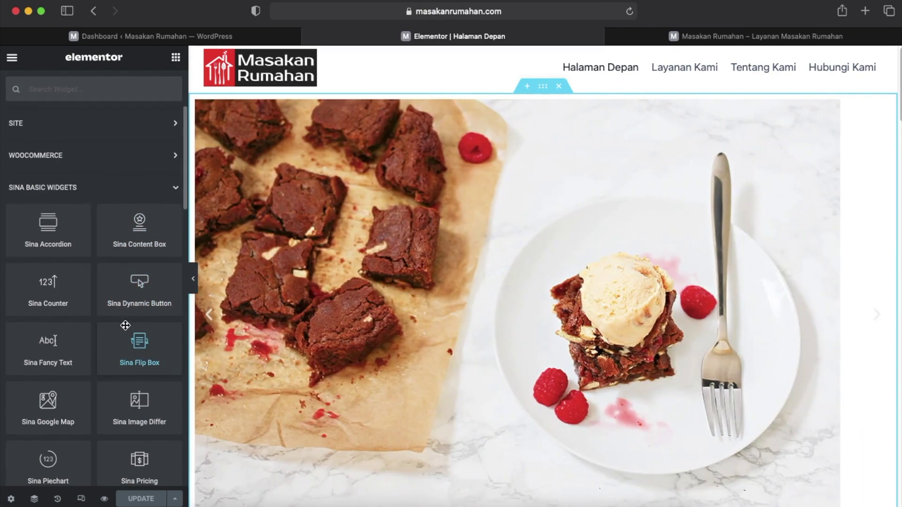
pyautogui.scroll(-1, 125, 325)
pyautogui.scroll(-1, 125, 325)
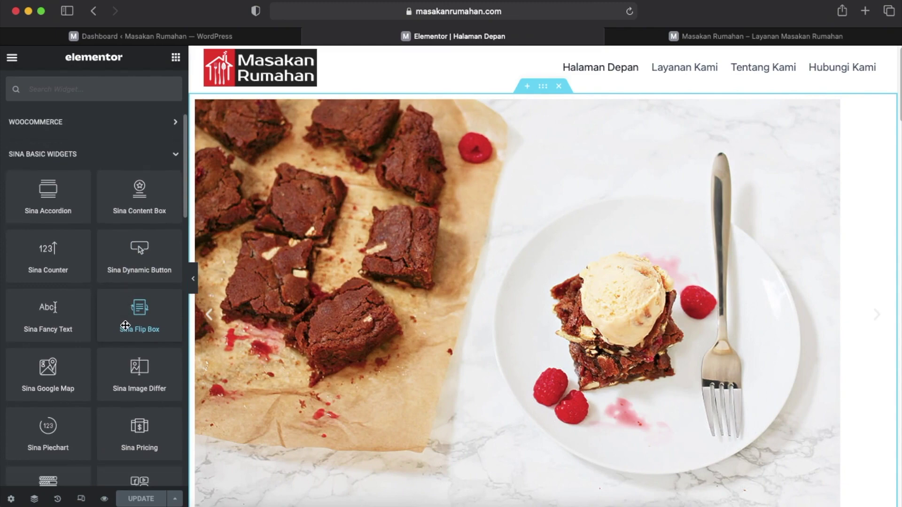
pyautogui.scroll(-1, 125, 325)
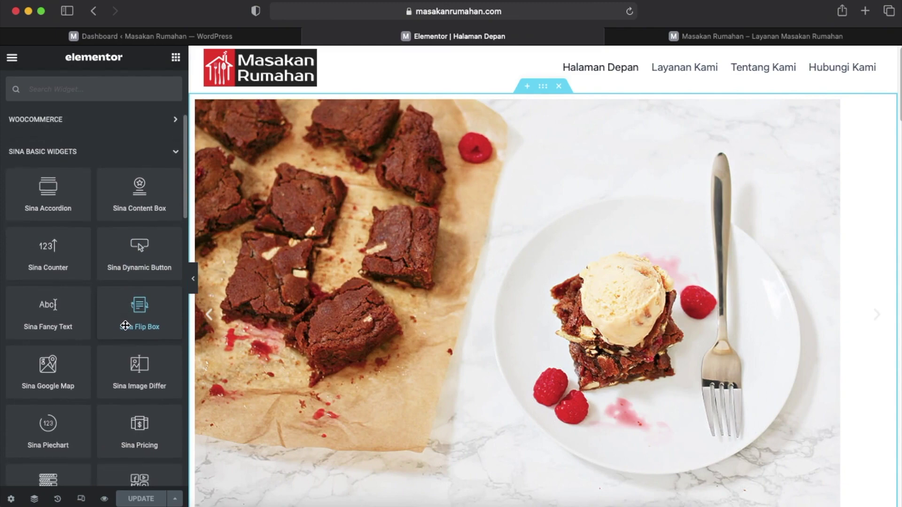
pyautogui.scroll(-8, 125, 325)
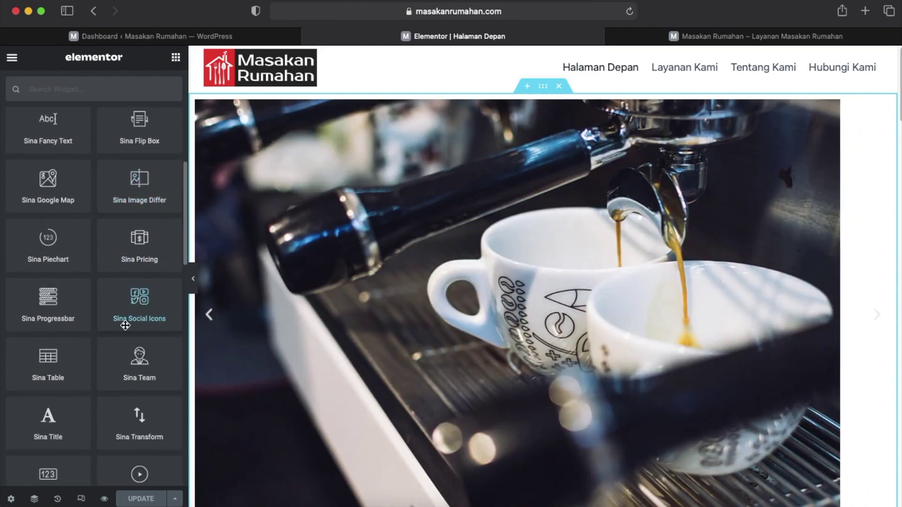
pyautogui.scroll(-8, 126, 325)
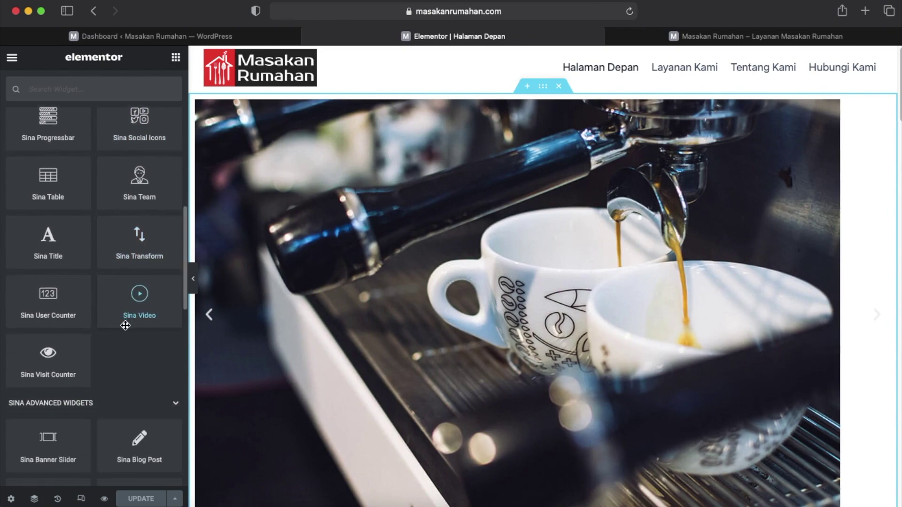
pyautogui.scroll(-1, 125, 325)
# Add a Sina Banner Slider from the Sina Advanced Widgets to the empty area at the end of the page.
pyautogui.scroll(-4, 418, 347)
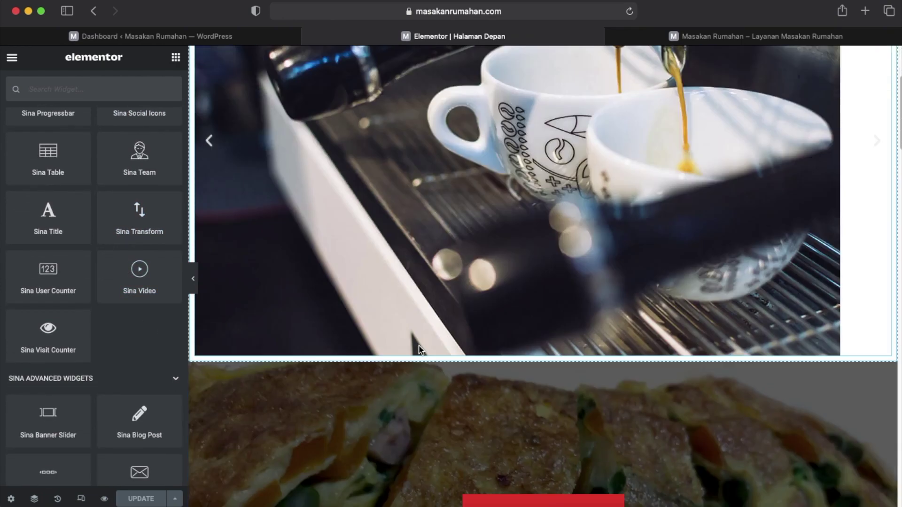
pyautogui.scroll(-20, 418, 348)
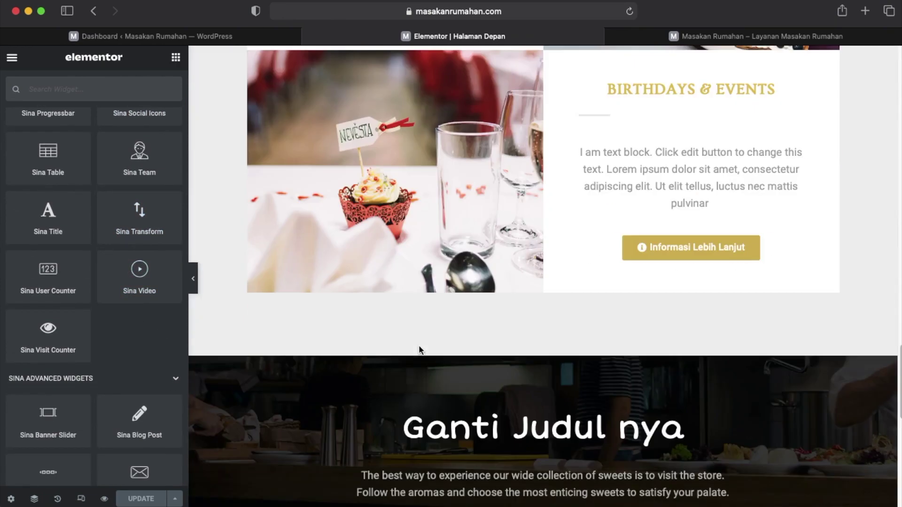
pyautogui.scroll(-13, 418, 348)
pyautogui.scroll(-1, 75, 353)
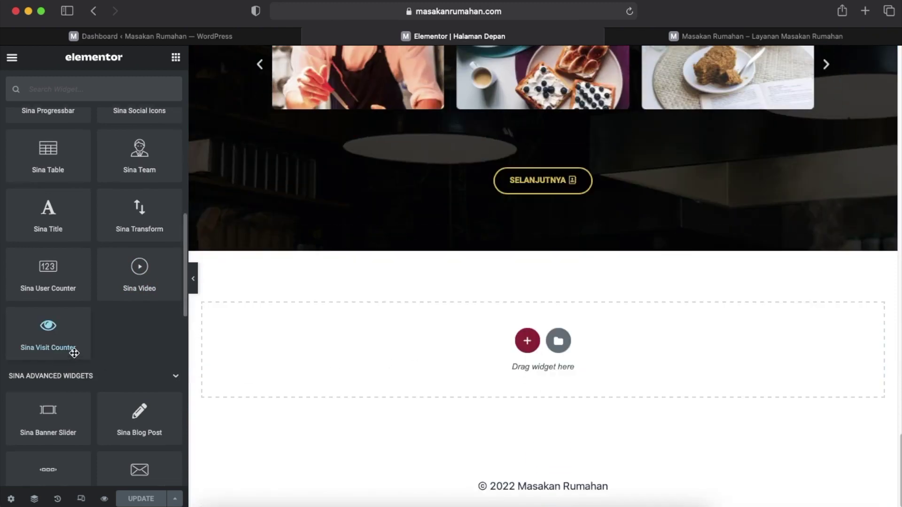
pyautogui.scroll(-4, 74, 354)
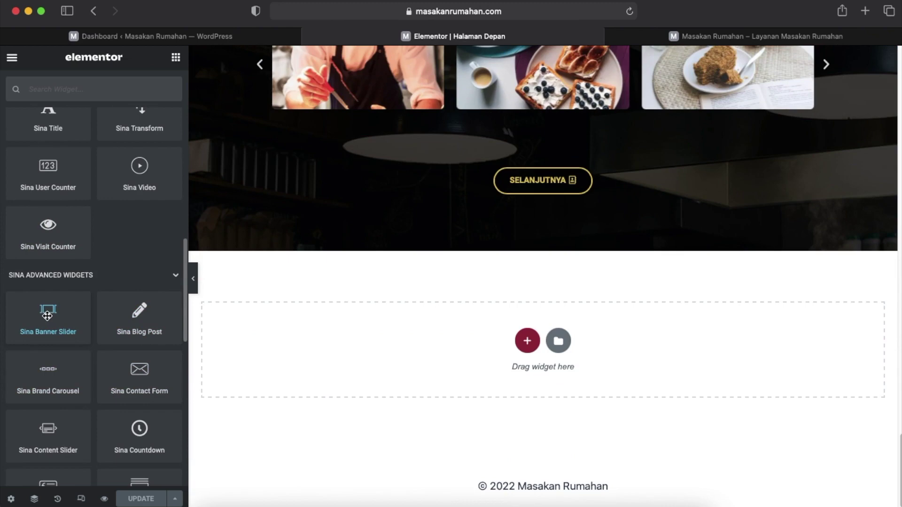
pyautogui.moveTo(47, 316); pyautogui.dragTo(520, 345)
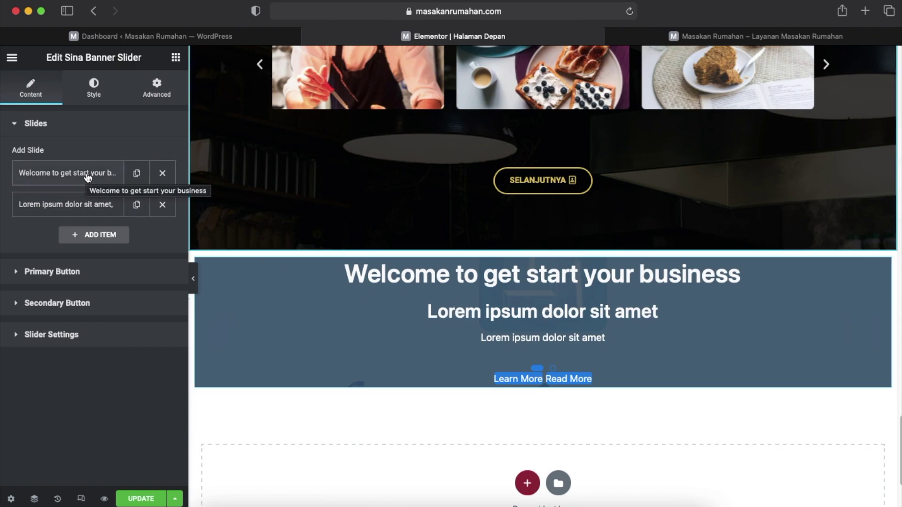
# Remove the banner slider's second slide and set the remaining slide's image to contact-rest_1.jpg from the media library.
pyautogui.click(162, 207)
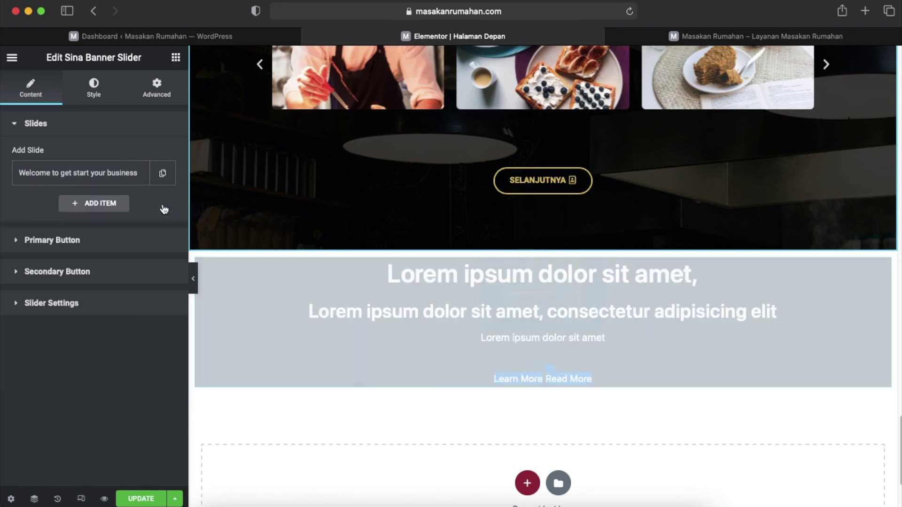
pyautogui.click(94, 174)
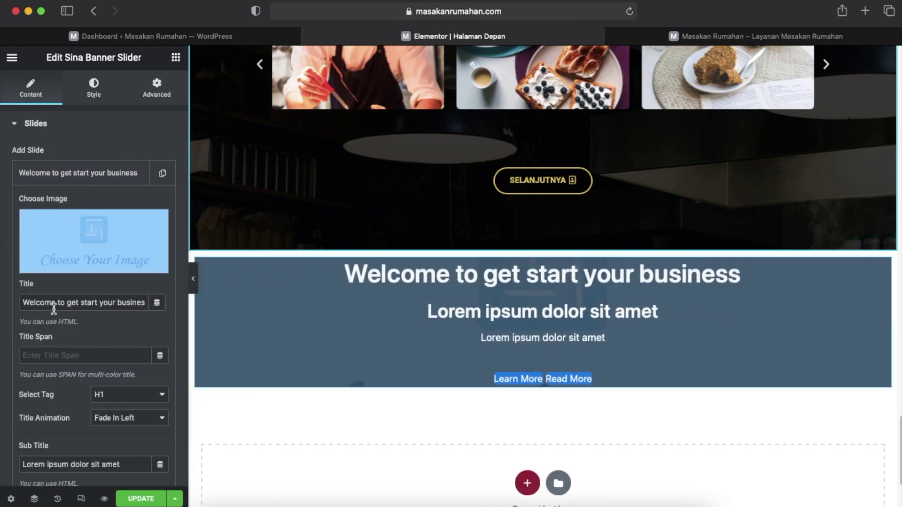
pyautogui.click(97, 251)
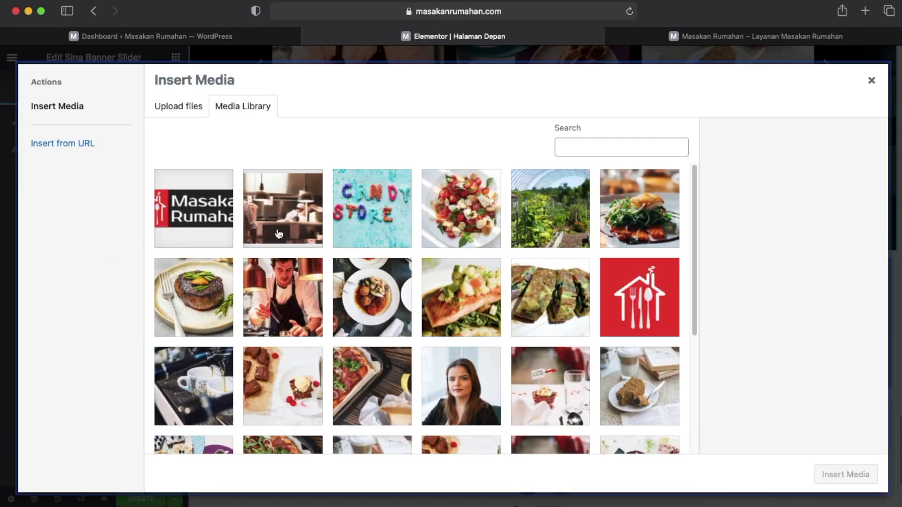
pyautogui.click(278, 230)
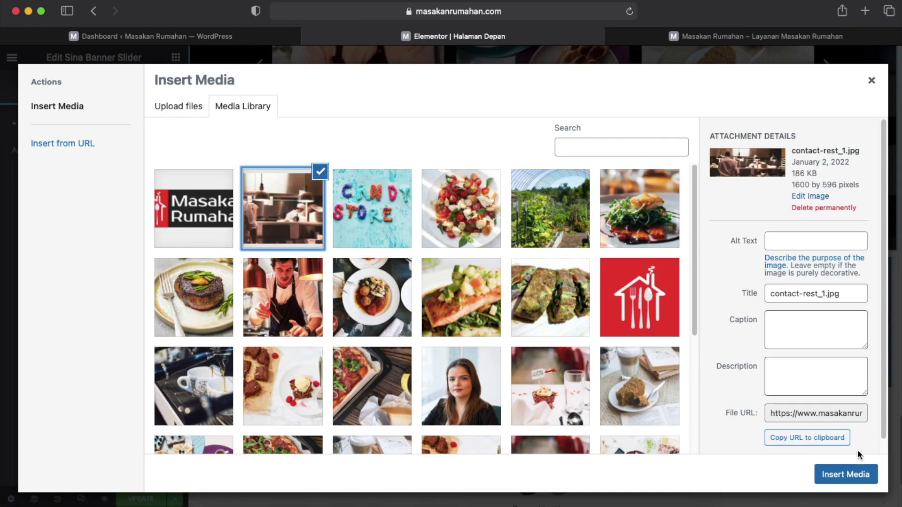
pyautogui.click(860, 474)
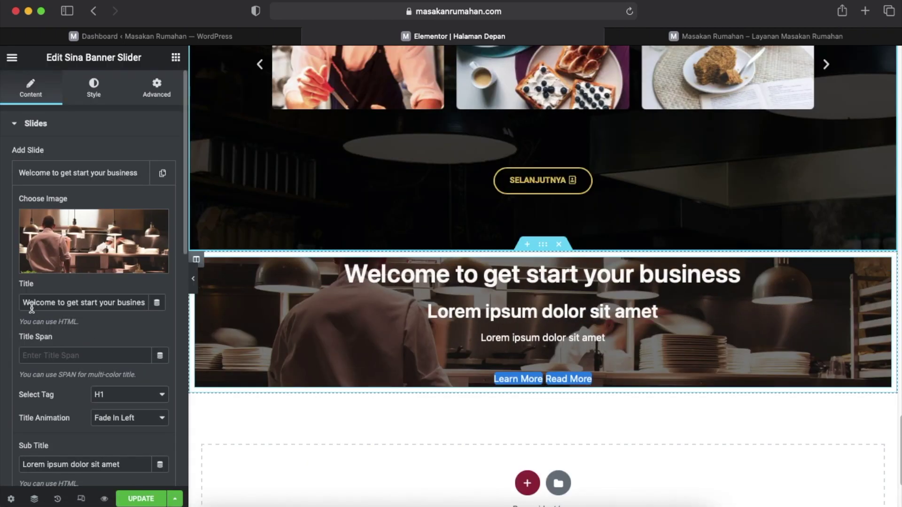
# Set the banner slide's title to "Selamat Datang di Website Kami".
pyautogui.moveTo(26, 306); pyautogui.dragTo(158, 305)
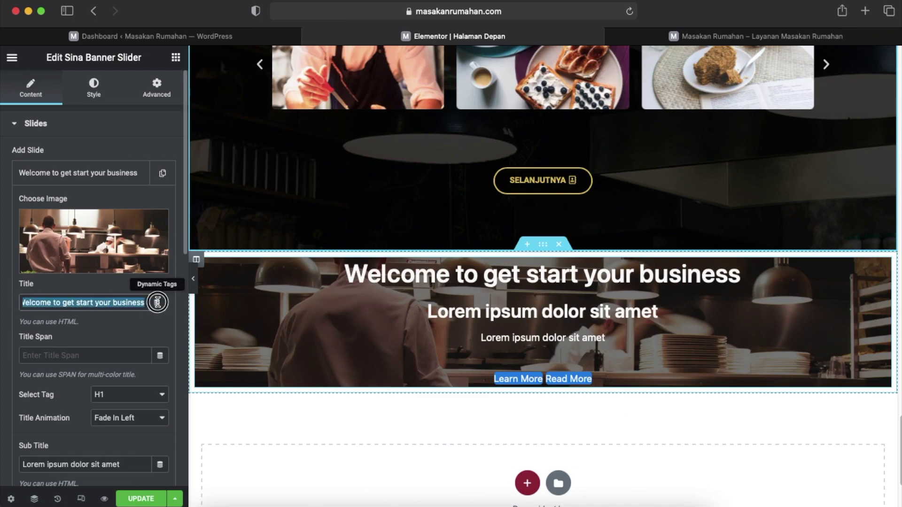
pyautogui.write('Sela')
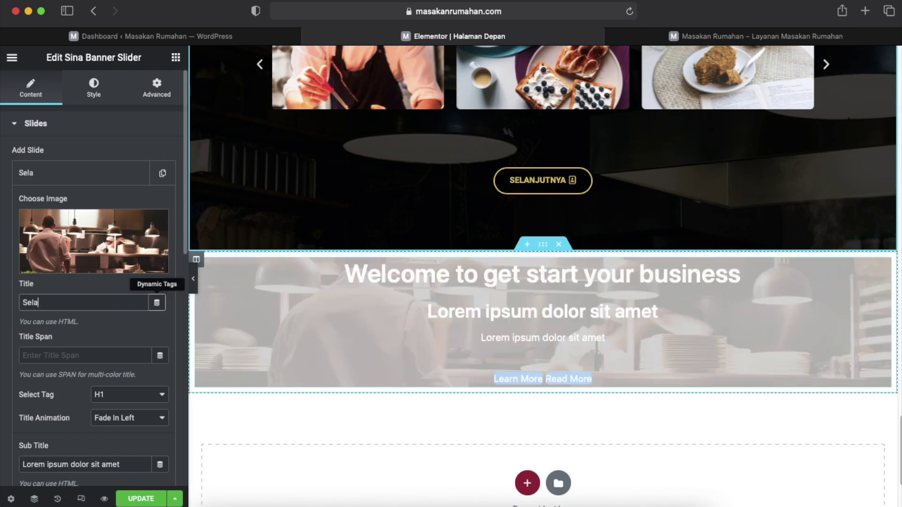
pyautogui.write('mat Data')
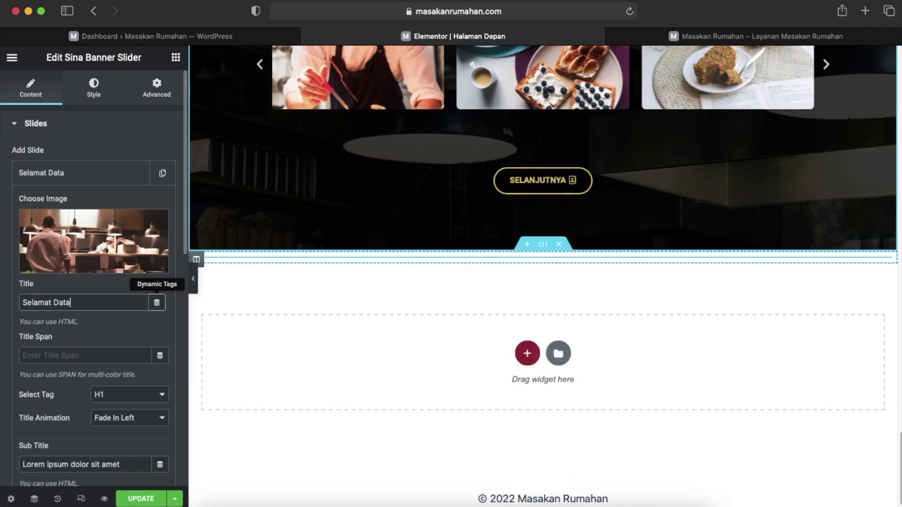
pyautogui.write('ng di Webs')
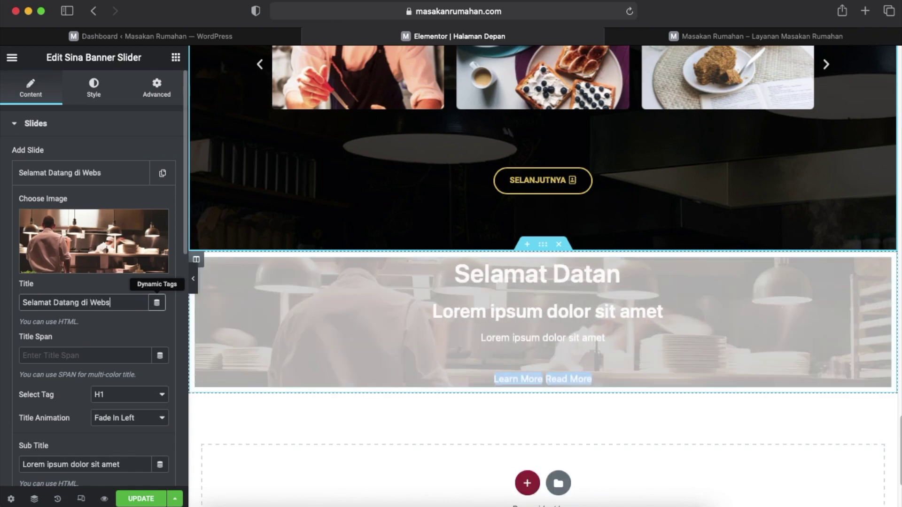
pyautogui.write('ite')
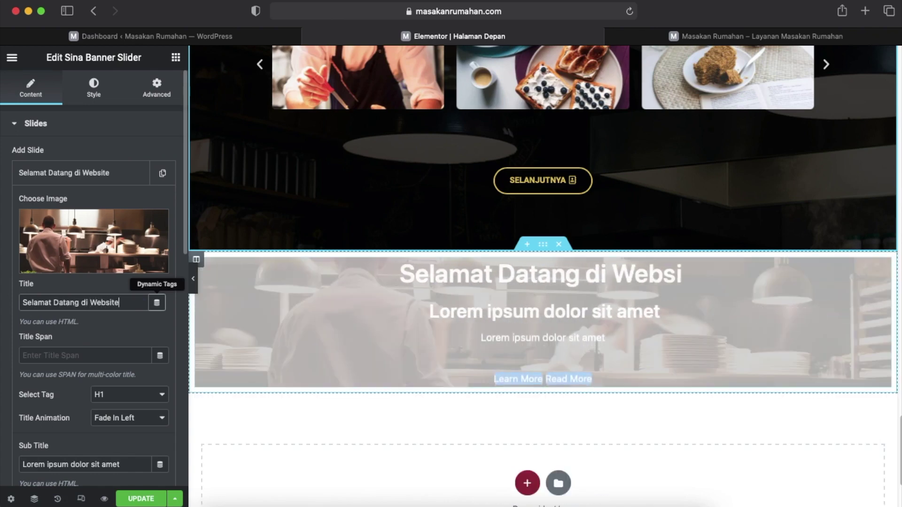
pyautogui.write(' Kami')
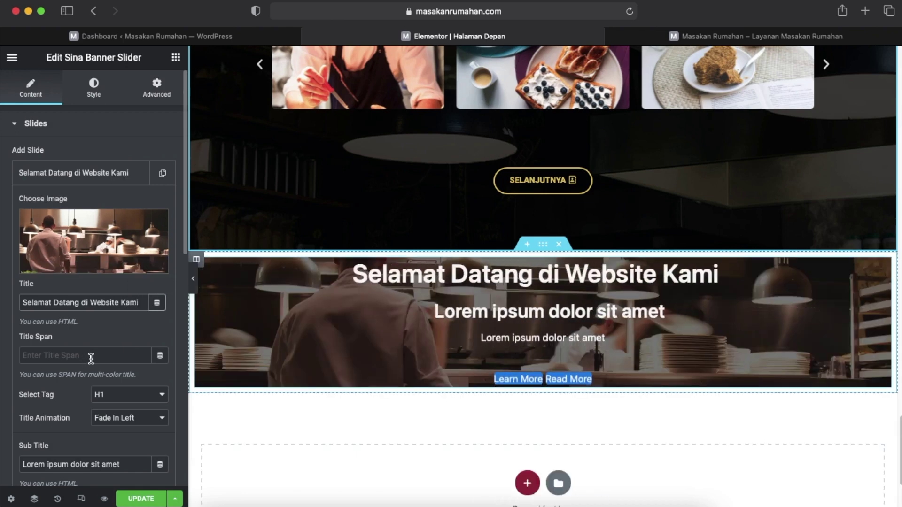
# Clear the slide's sub title so that it is left empty.
pyautogui.scroll(-2, 91, 358)
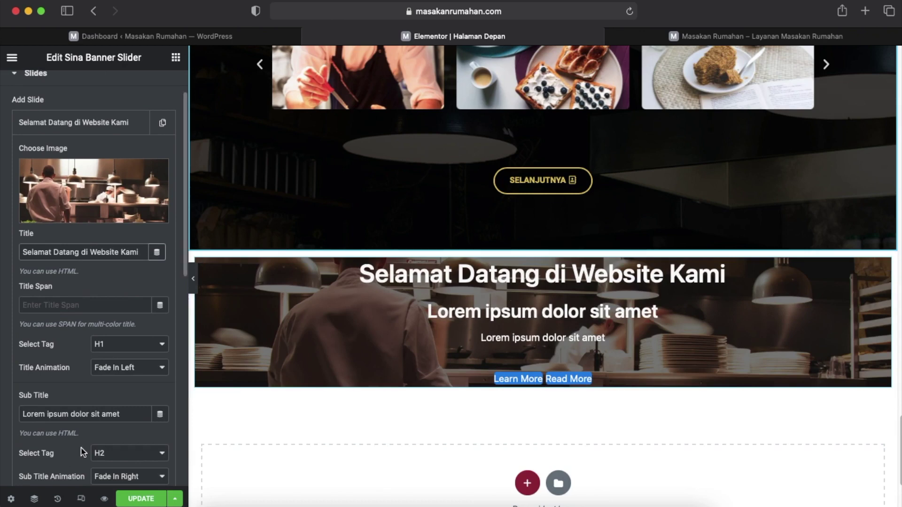
pyautogui.moveTo(133, 415); pyautogui.dragTo(6, 411)
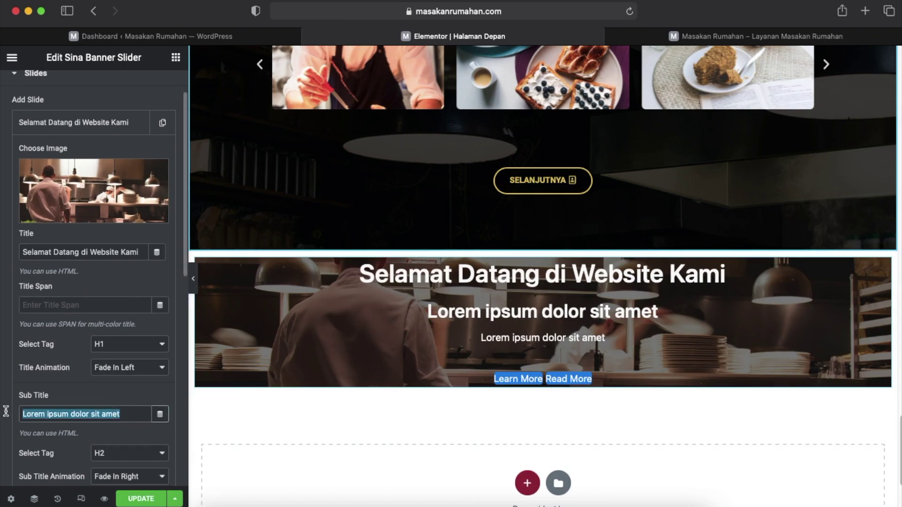
pyautogui.press('BackSpace')
# Set the slide's description to "perusahan paling bagus kualitasnya" and update the page.
pyautogui.scroll(-4, 68, 438)
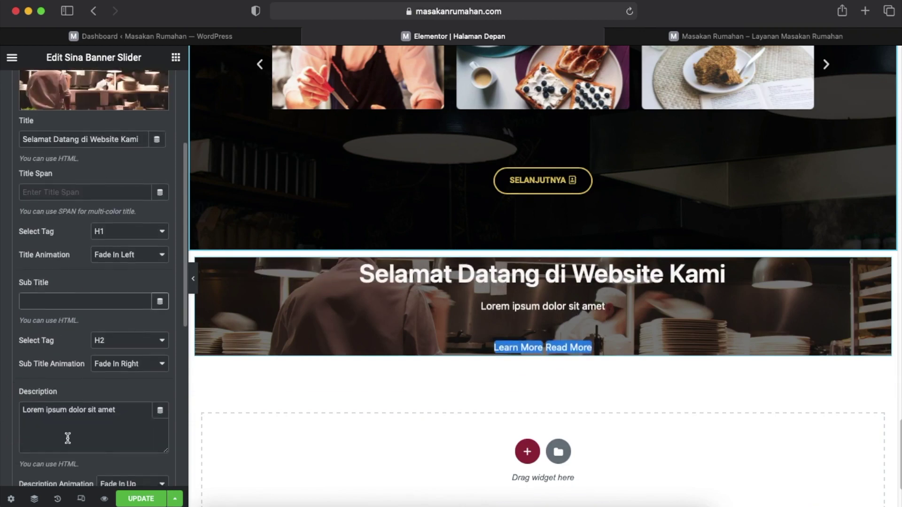
pyautogui.scroll(-4, 67, 438)
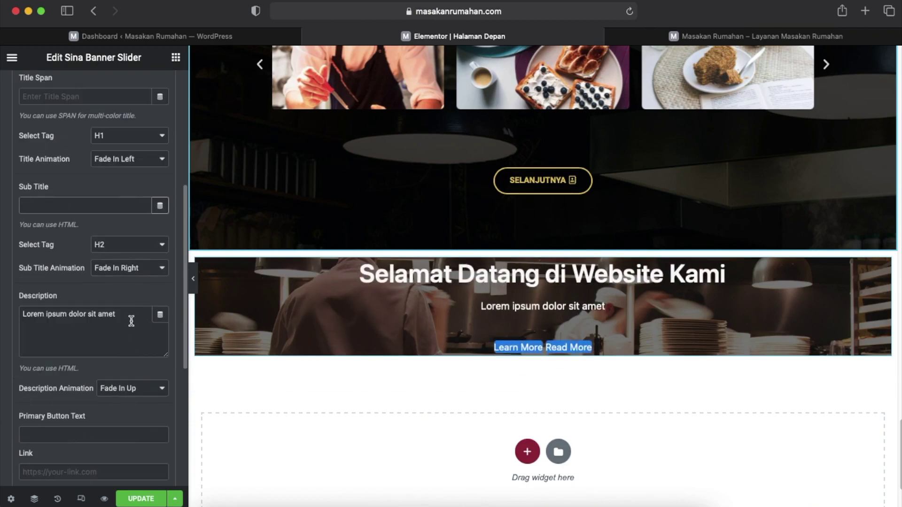
pyautogui.moveTo(131, 314); pyautogui.dragTo(21, 311)
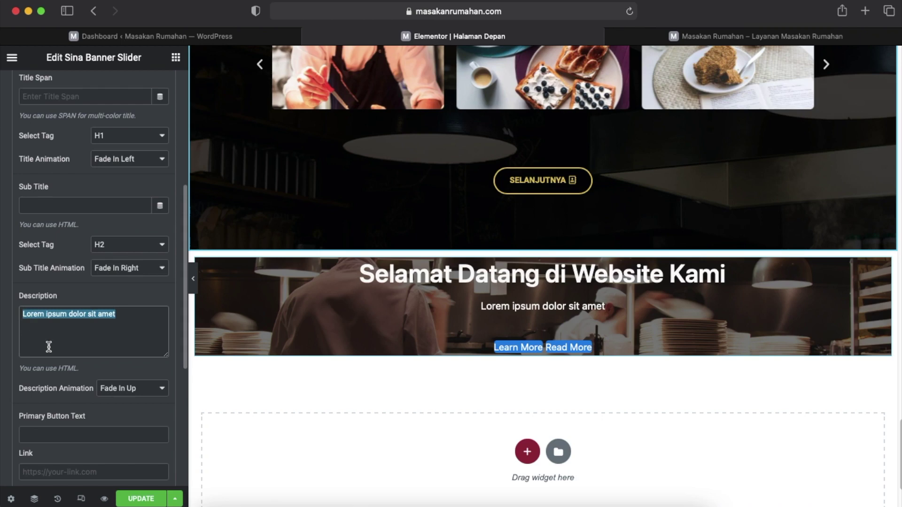
pyautogui.write('perusa')
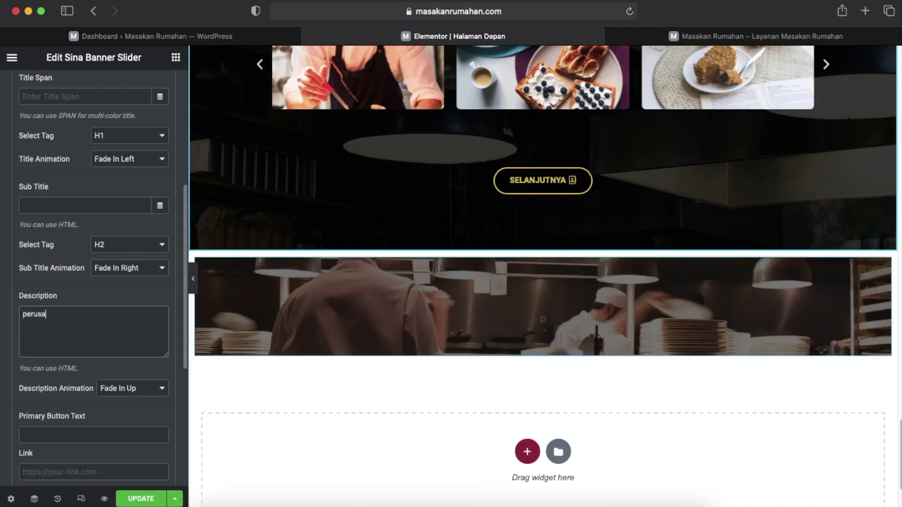
pyautogui.write('han pal')
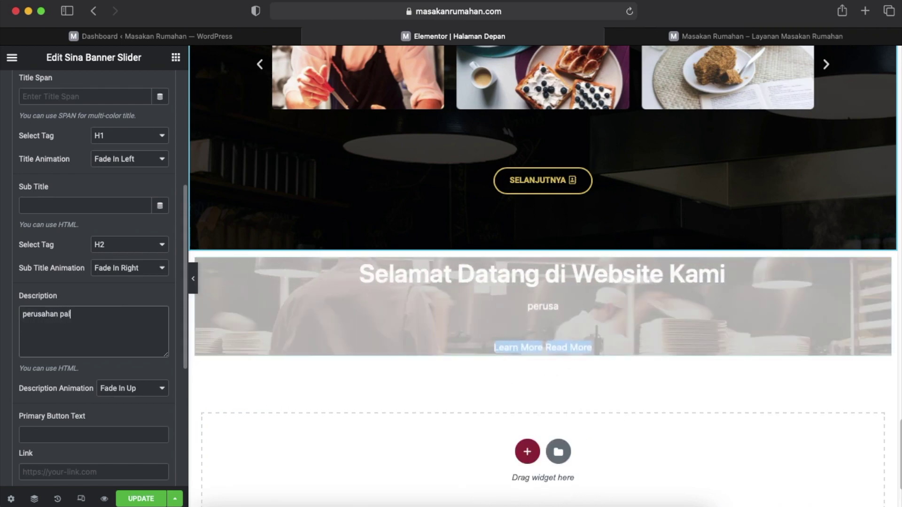
pyautogui.write('ing bag')
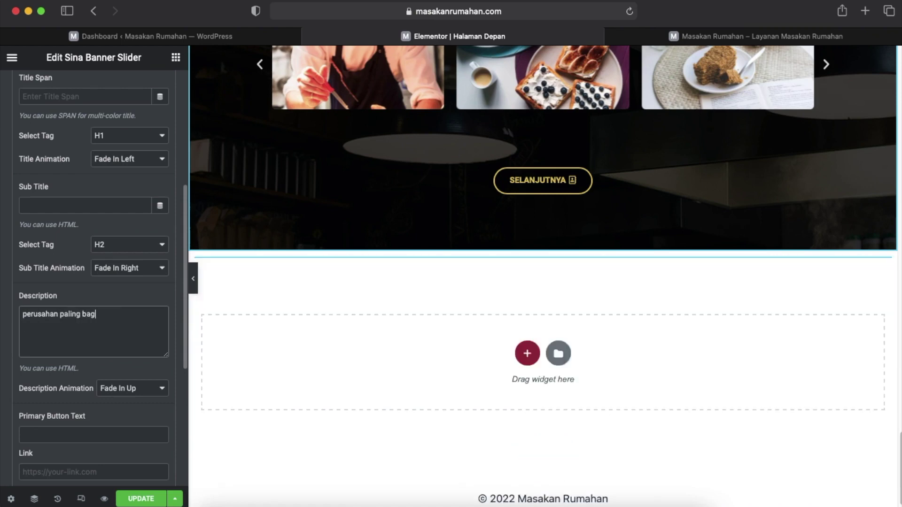
pyautogui.write('us kuali')
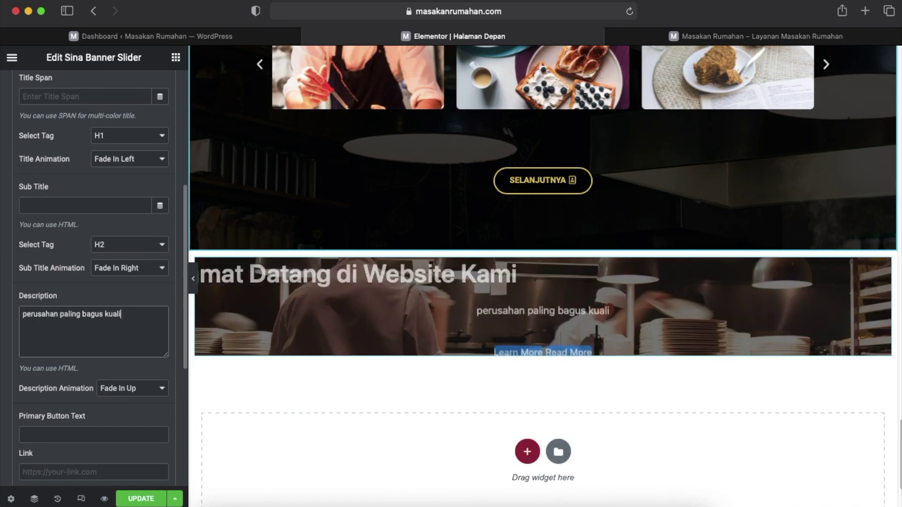
pyautogui.write('tasn')
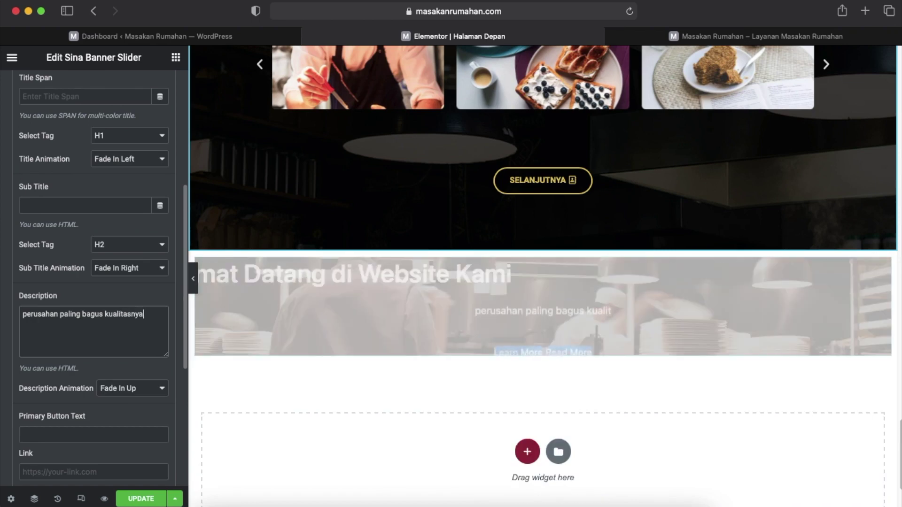
pyautogui.write('ya')
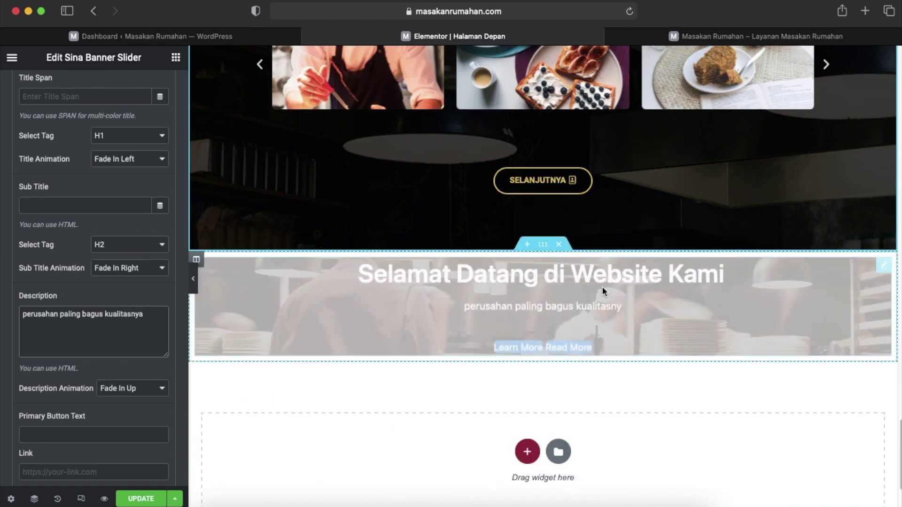
pyautogui.click(141, 498)
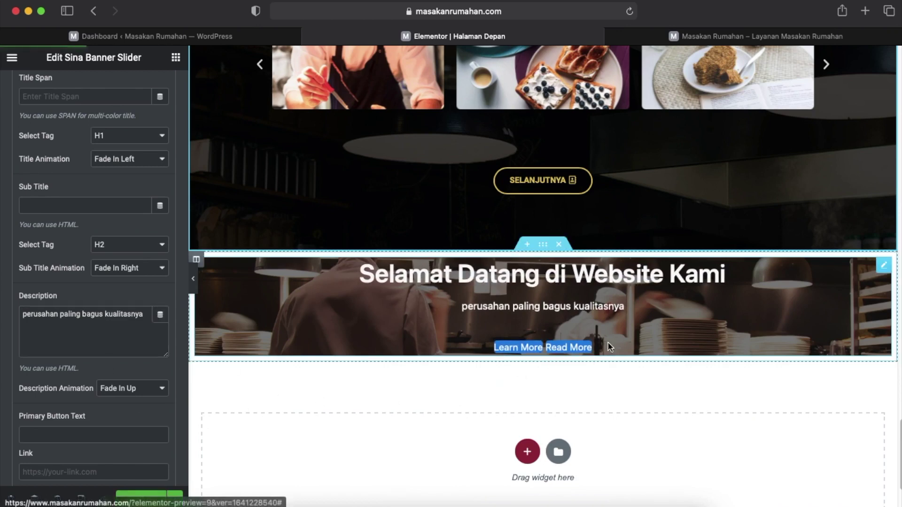
# Examine the banner slider's content options, from the slide fields down to the Slider Settings.
pyautogui.scroll(1, 629, 336)
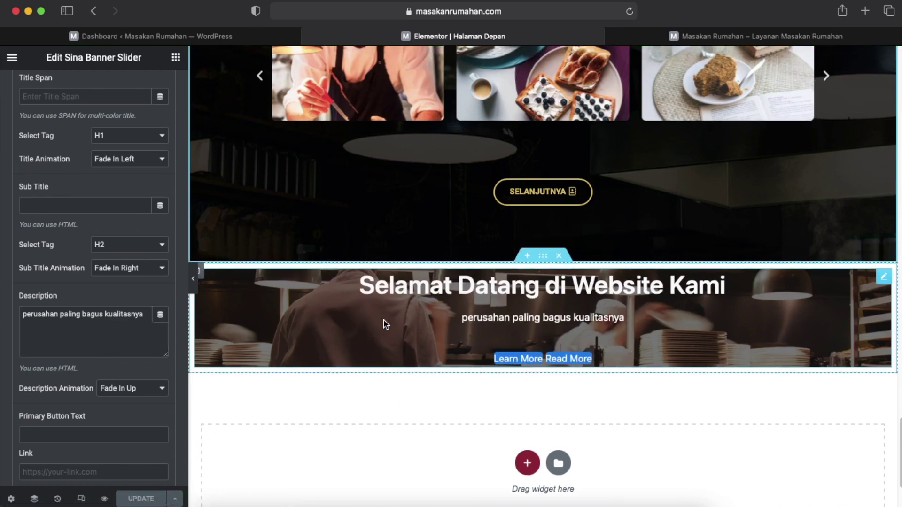
pyautogui.scroll(10, 101, 199)
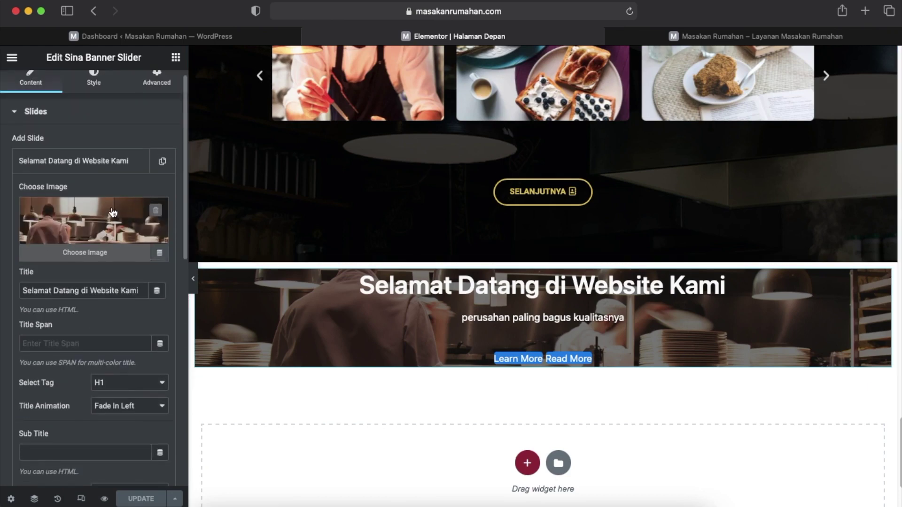
pyautogui.scroll(-10, 80, 193)
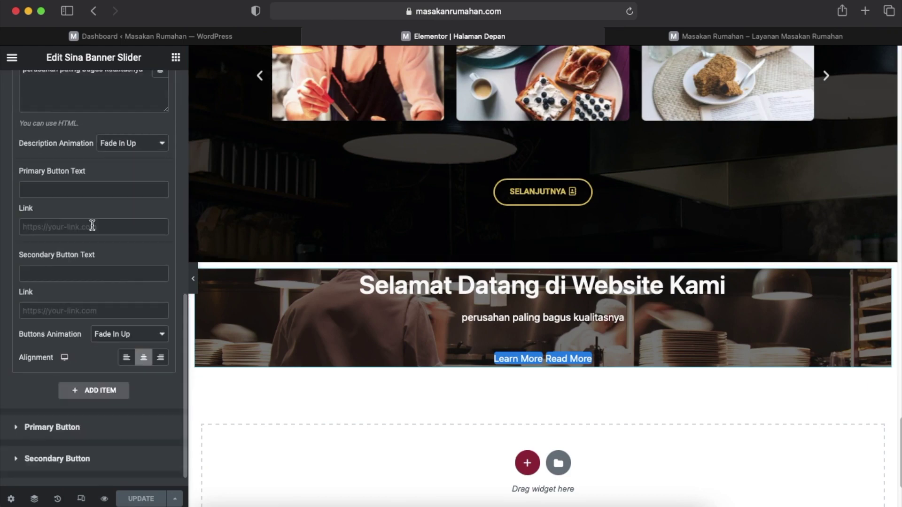
pyautogui.scroll(-1, 93, 226)
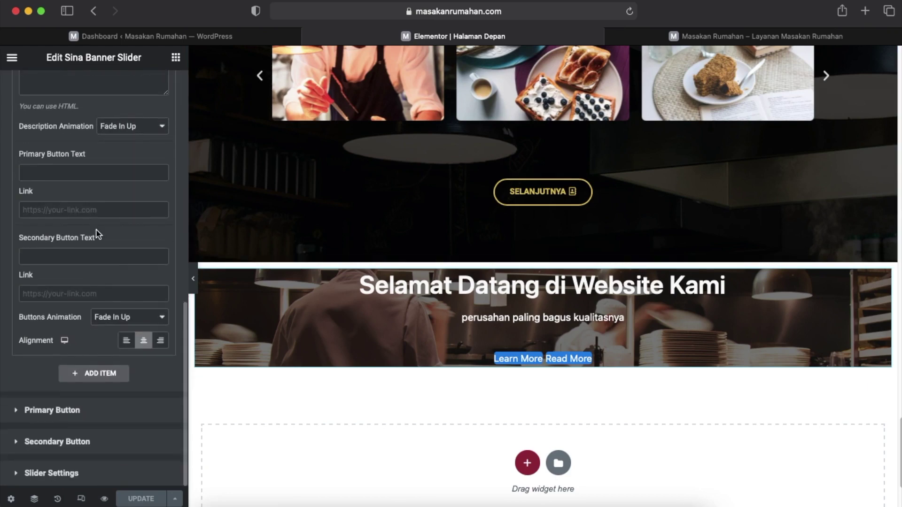
pyautogui.click(68, 473)
pyautogui.scroll(-5, 77, 343)
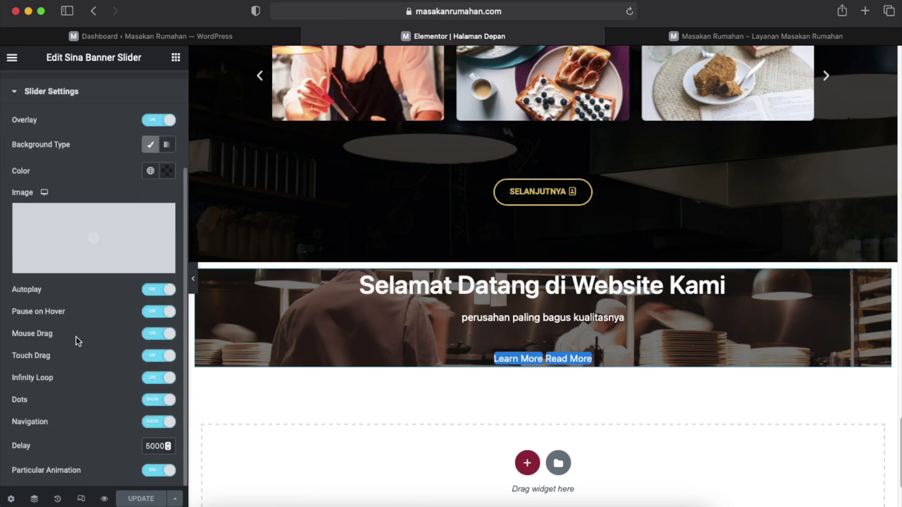
pyautogui.scroll(5, 76, 341)
# Try a container height of 248 px for the banner slider and check the live homepage before returning to the editor.
pyautogui.click(88, 94)
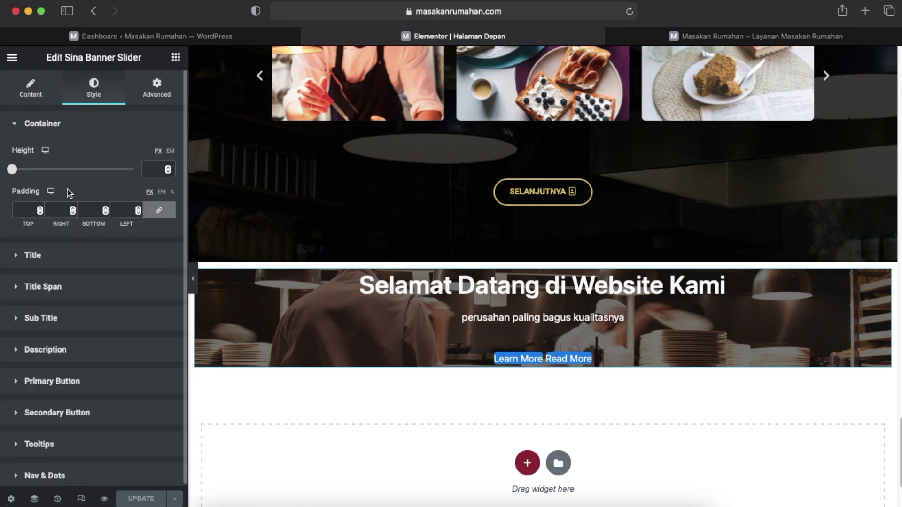
pyautogui.moveTo(13, 169); pyautogui.dragTo(46, 173)
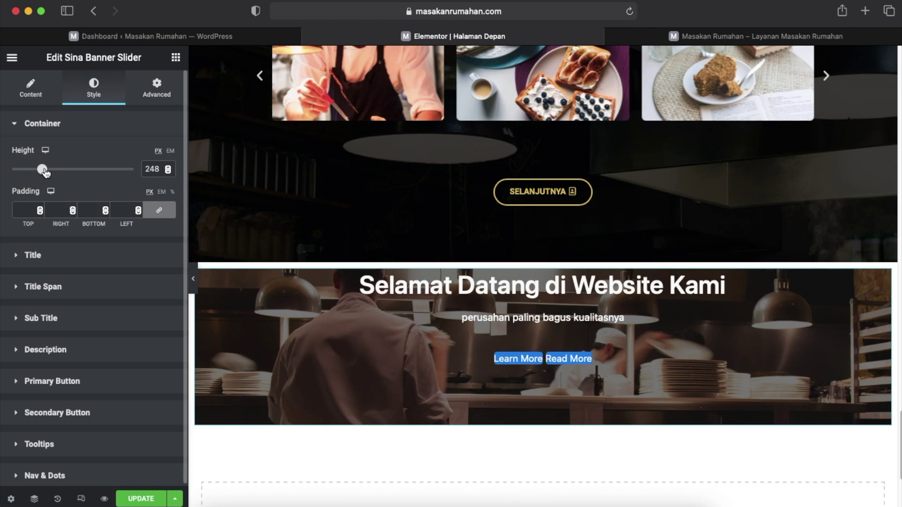
pyautogui.click(761, 36)
pyautogui.click(155, 98)
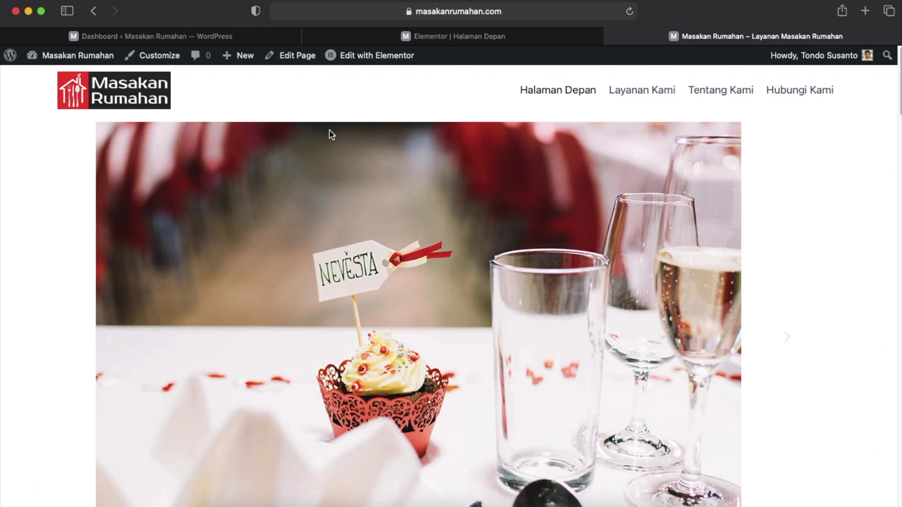
pyautogui.click(495, 37)
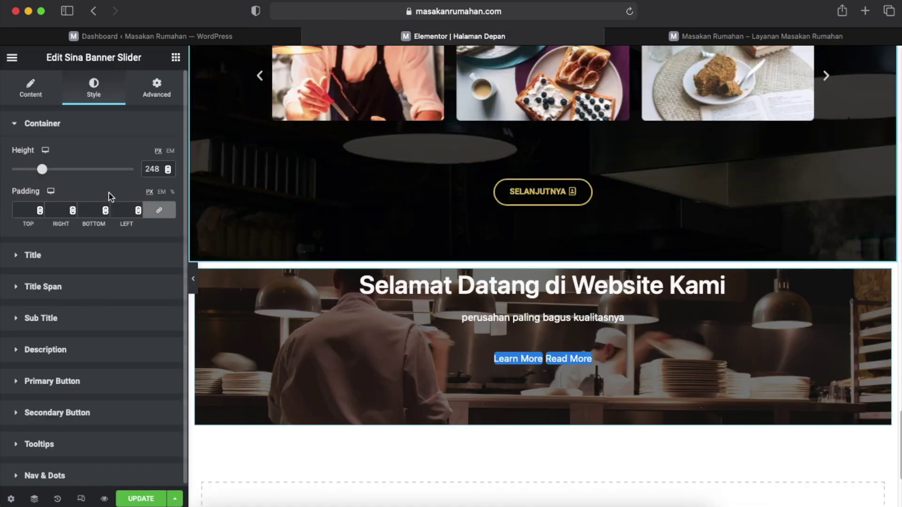
# Set the banner slider's container height to 550 px and update the page.
pyautogui.doubleClick(152, 169)
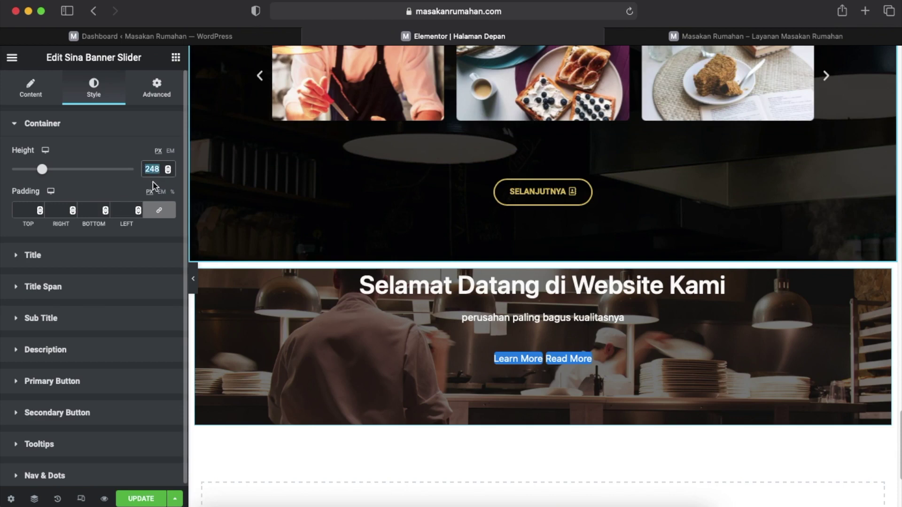
pyautogui.write('550')
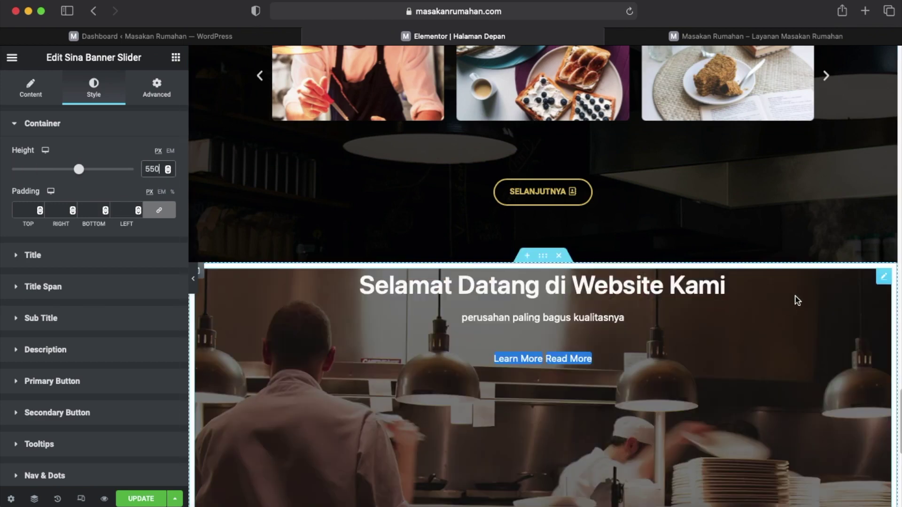
pyautogui.scroll(-4, 791, 296)
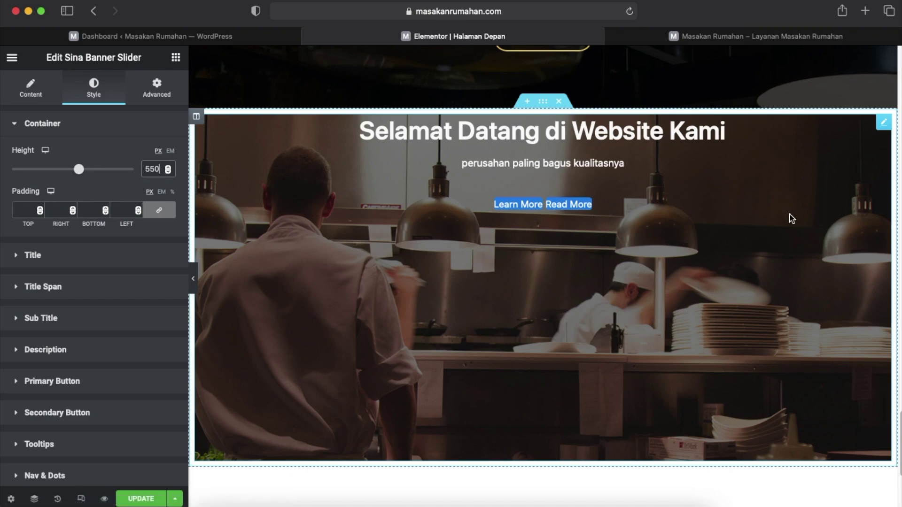
pyautogui.click(141, 498)
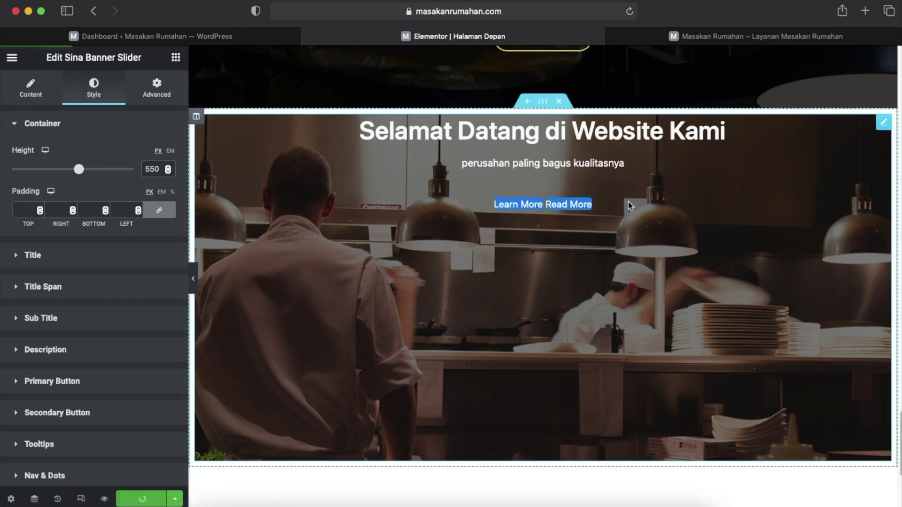
# Reload the live homepage and examine the banner slider at its end together with the sections above it.
pyautogui.click(742, 37)
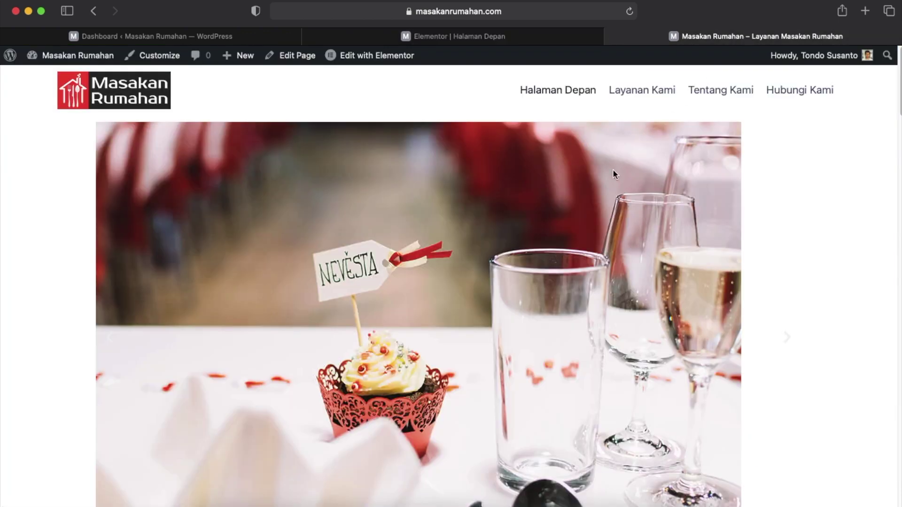
pyautogui.click(168, 99)
pyautogui.scroll(-20, 515, 188)
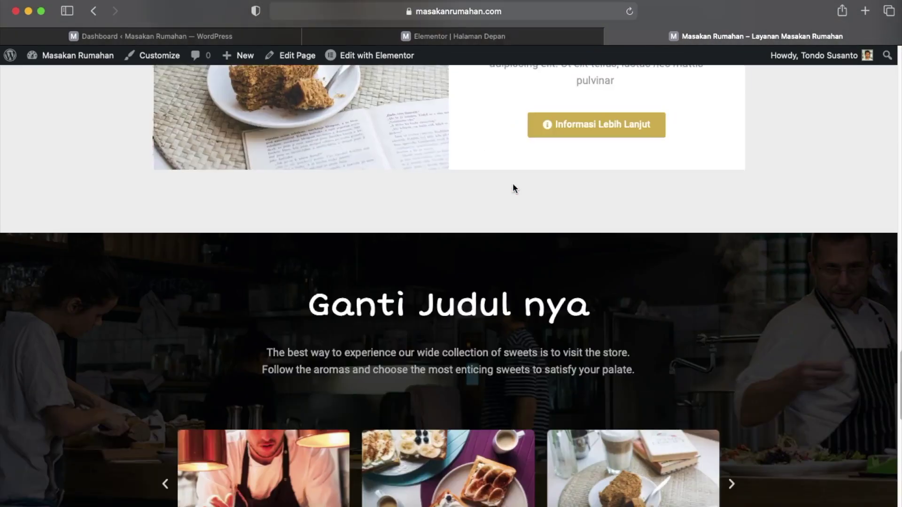
pyautogui.scroll(-10, 515, 188)
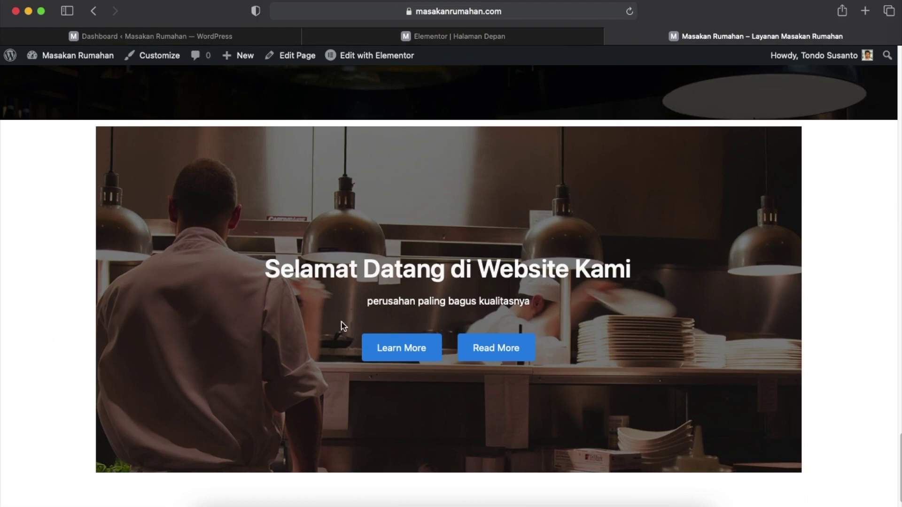
pyautogui.scroll(8, 388, 325)
pyautogui.scroll(-15, 701, 250)
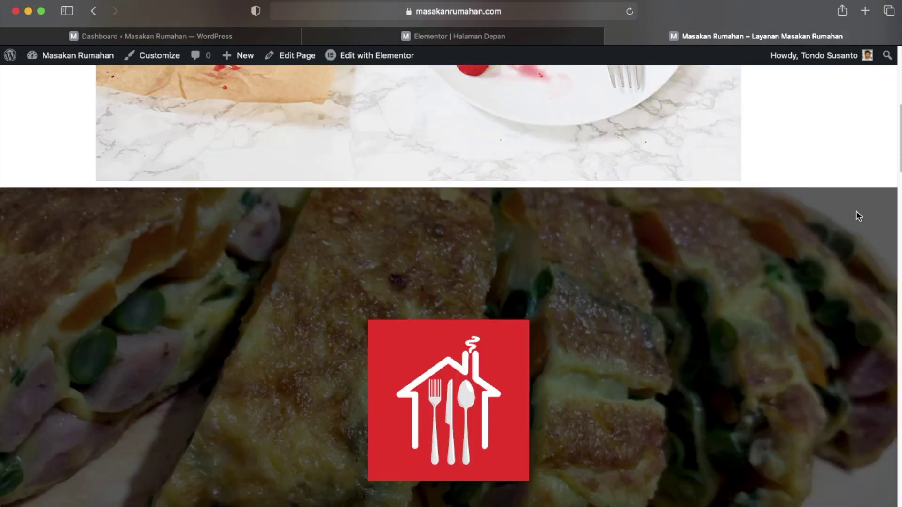
# Examine the live homepage down to the banner slider at its end.
pyautogui.scroll(-3, 859, 216)
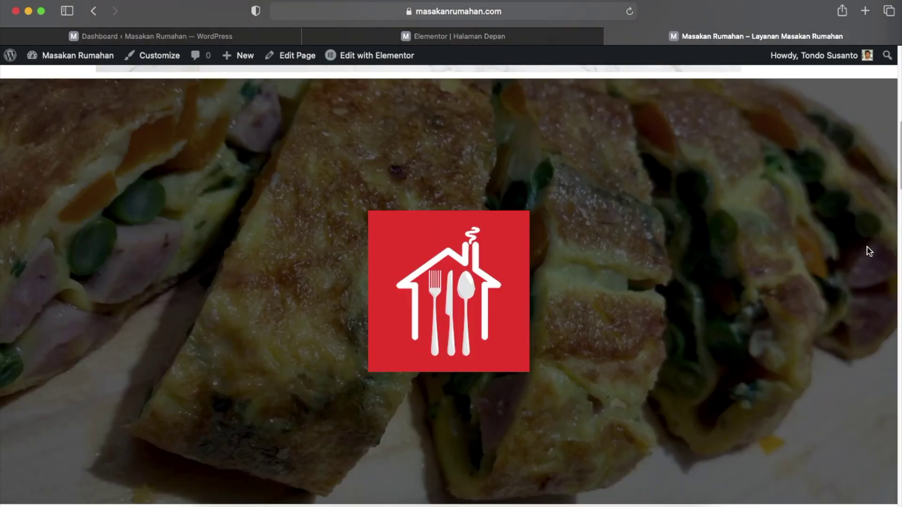
pyautogui.scroll(-20, 448, 318)
pyautogui.scroll(-15, 447, 316)
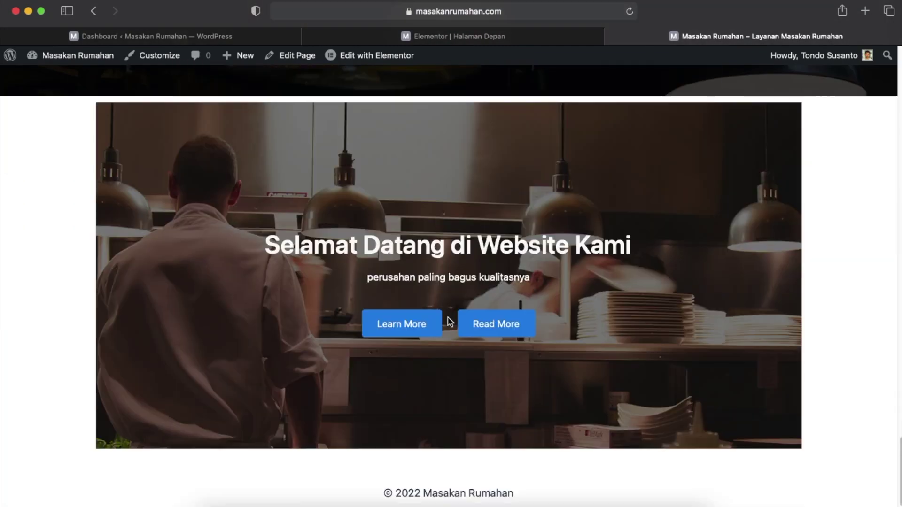
# In the editor, set the banner slider section's content width to Full Width, enable Stretch Section and update the page.
pyautogui.click(462, 33)
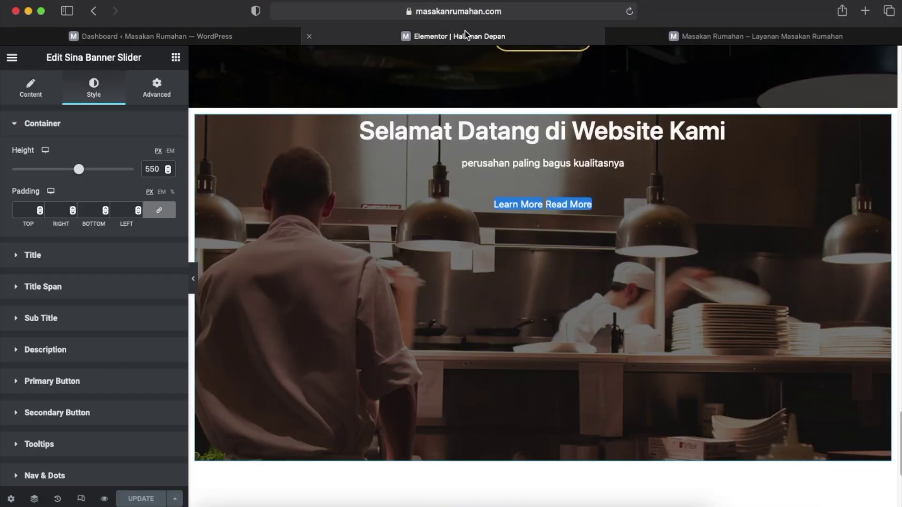
pyautogui.click(32, 94)
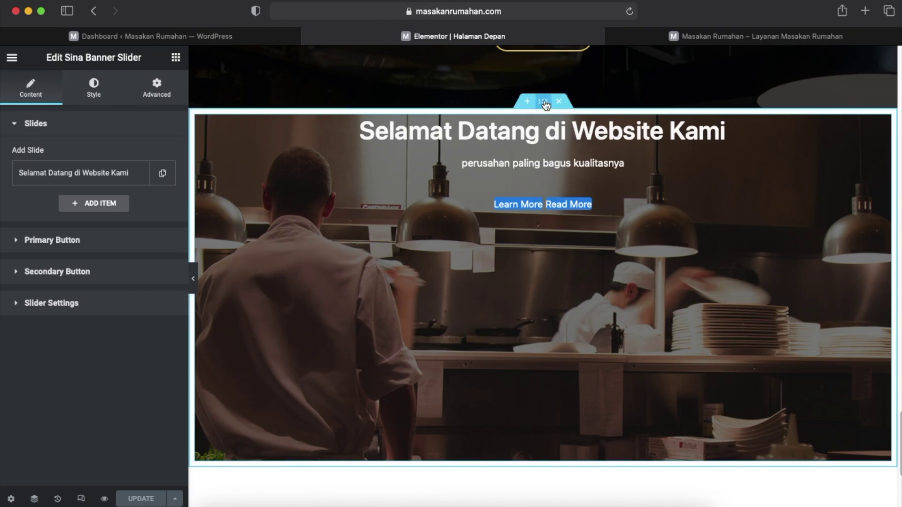
pyautogui.click(543, 102)
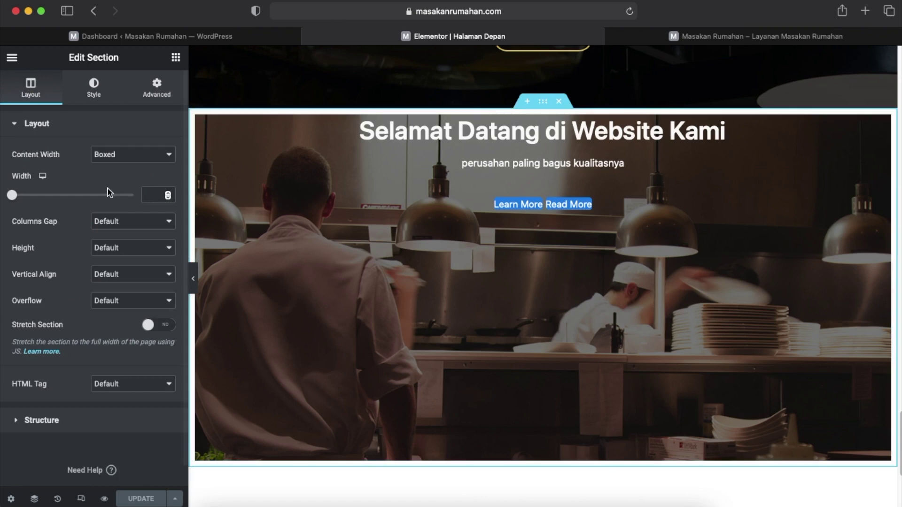
pyautogui.moveTo(10, 154)
pyautogui.mouseDown()
pyautogui.moveTo(50, 154)
pyautogui.moveTo(6, 154)
pyautogui.moveTo(14, 154)
pyautogui.mouseUp()
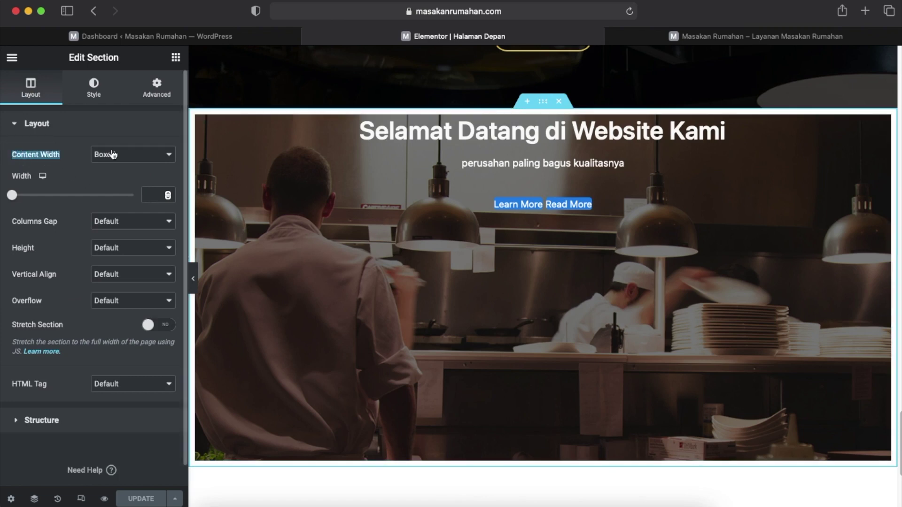
pyautogui.click(130, 154)
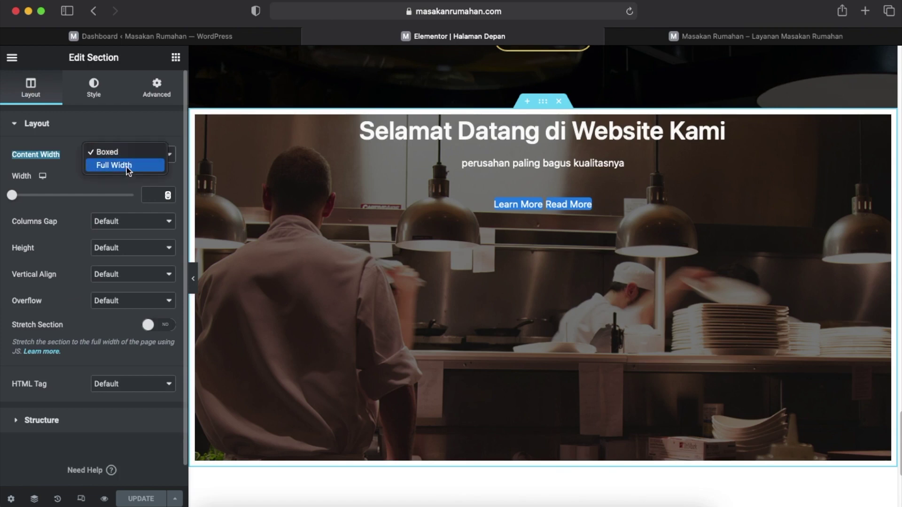
pyautogui.click(127, 167)
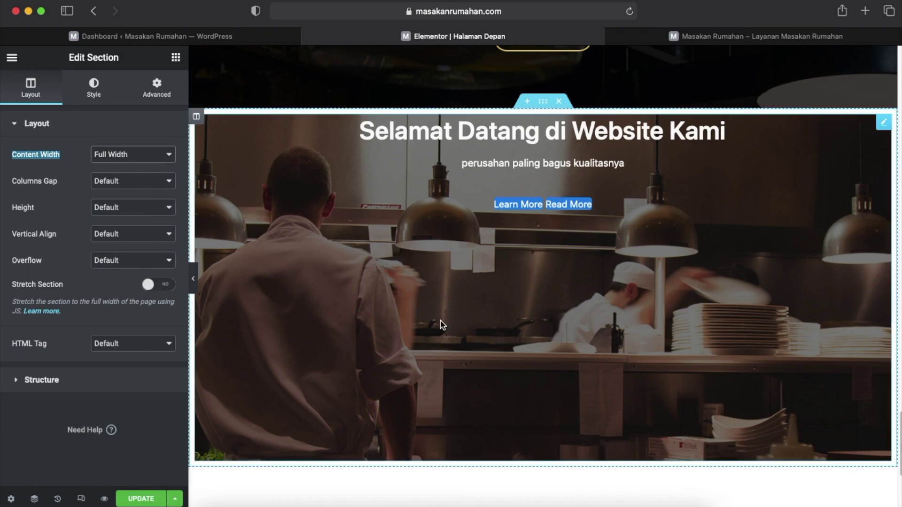
pyautogui.click(166, 287)
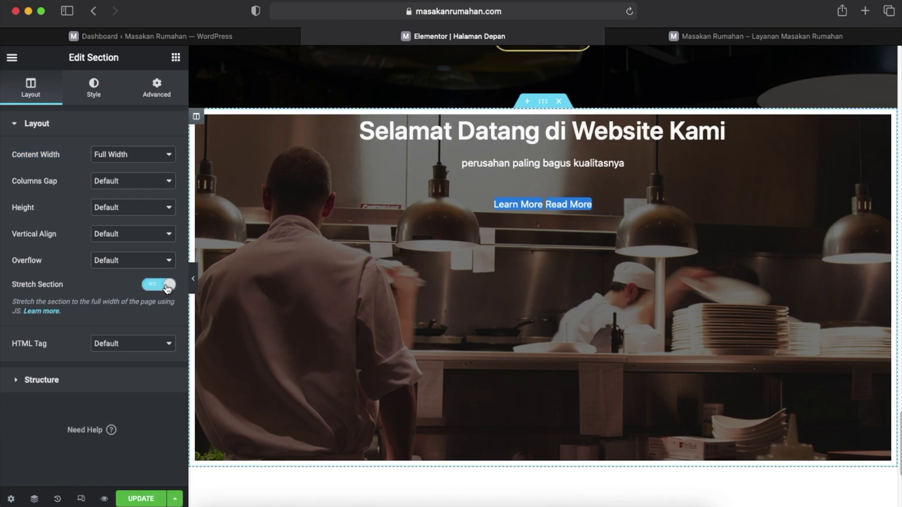
pyautogui.click(143, 501)
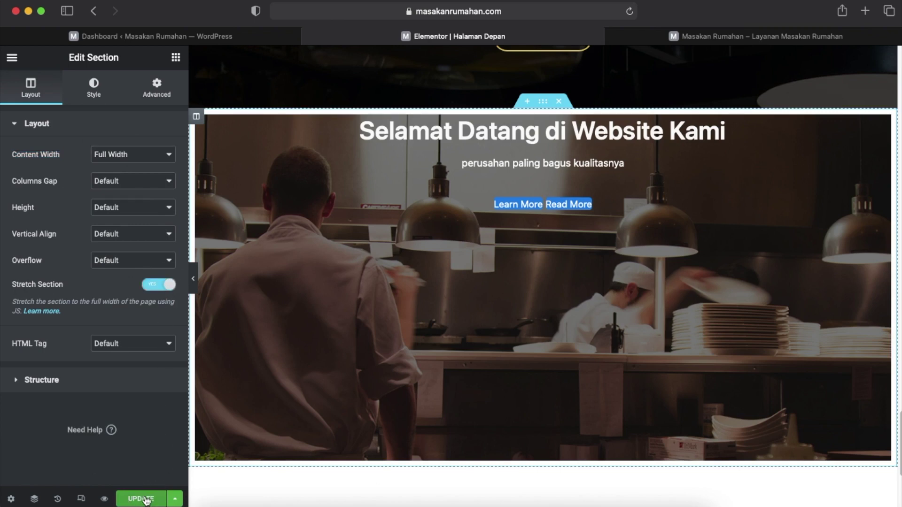
# Reload the live homepage and check the stretched banner slider's edges.
pyautogui.click(745, 37)
pyautogui.click(629, 11)
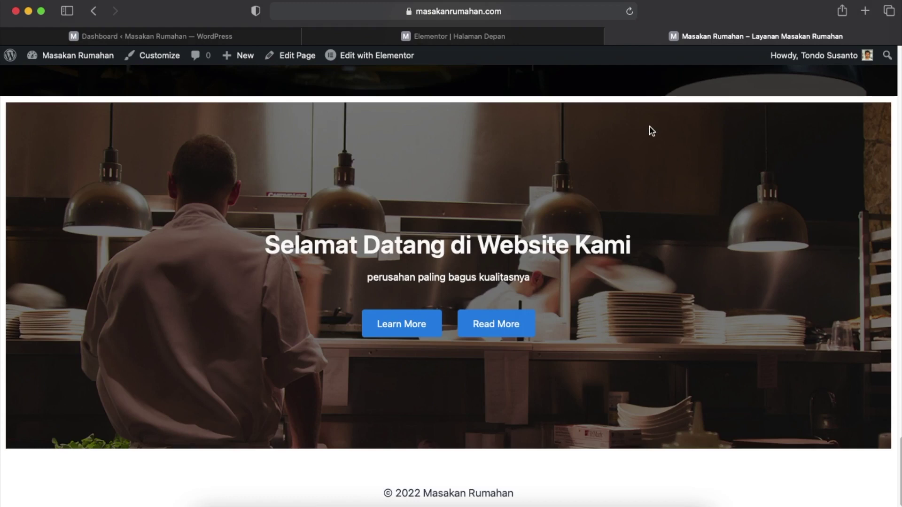
pyautogui.scroll(1, 288, 176)
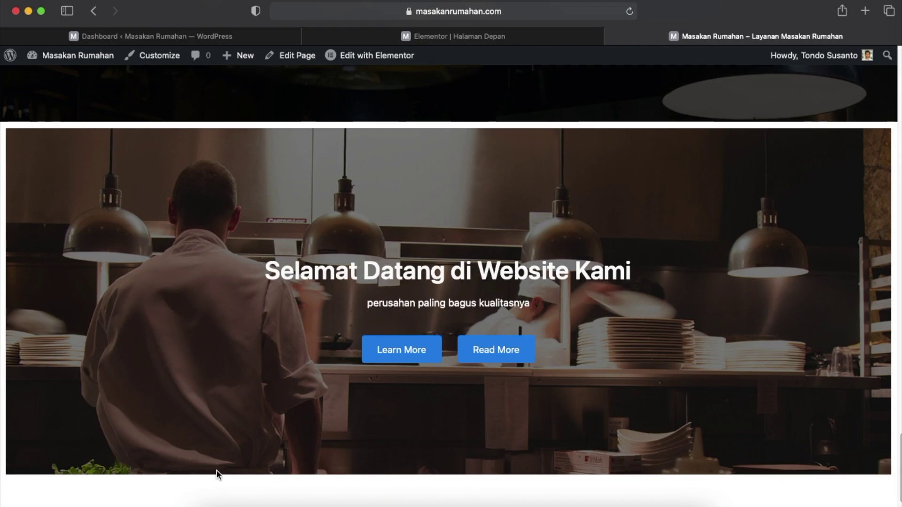
pyautogui.scroll(1, 417, 376)
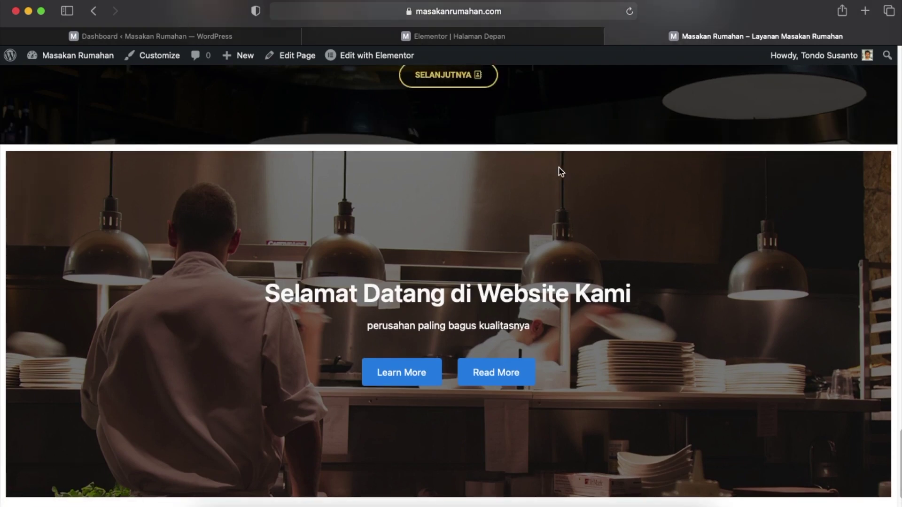
# Set the banner section's top and bottom margins and all four paddings to 0 px in the editor, and update the page.
pyautogui.click(453, 37)
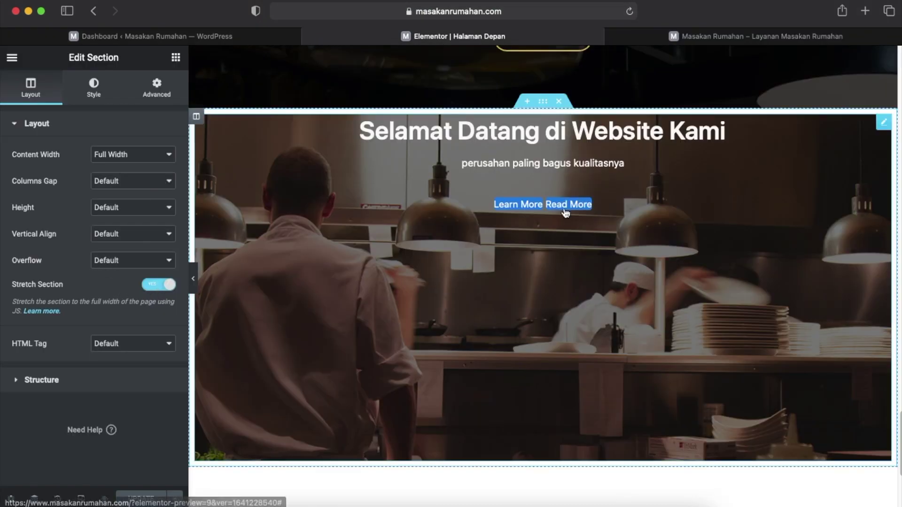
pyautogui.click(543, 104)
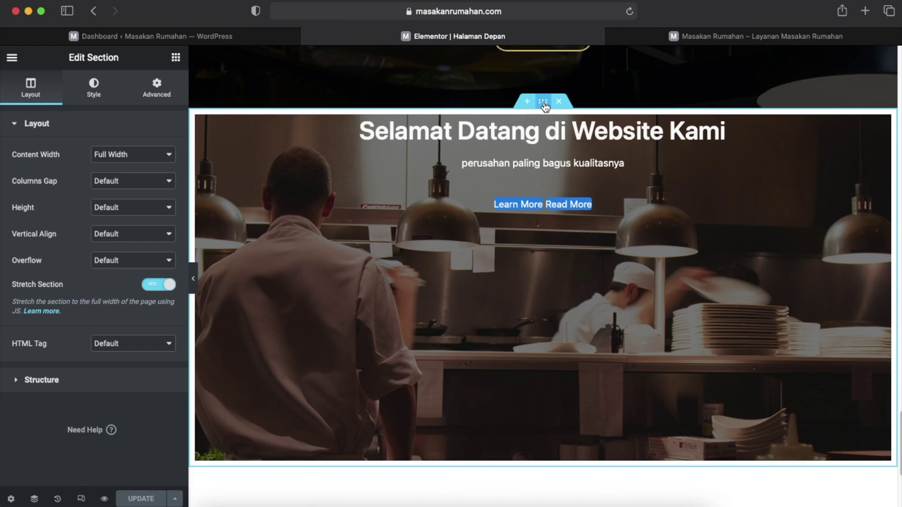
pyautogui.click(157, 88)
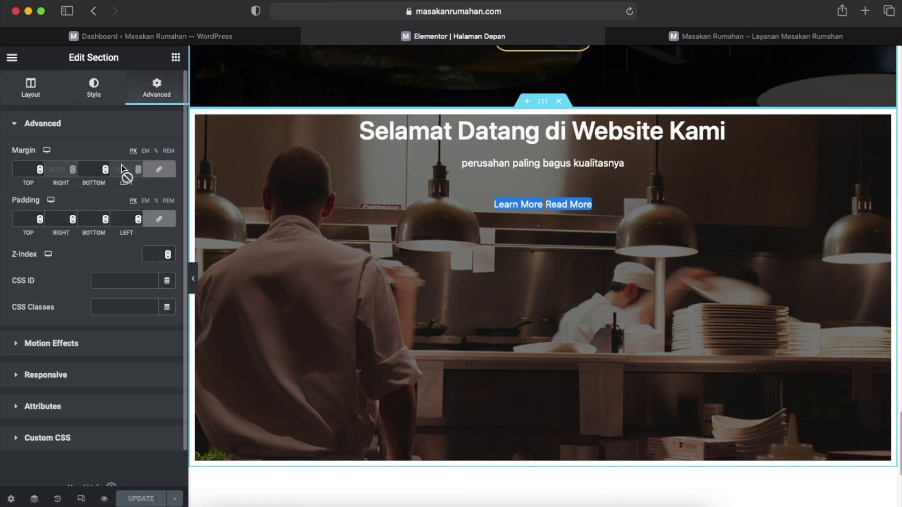
pyautogui.click(546, 102)
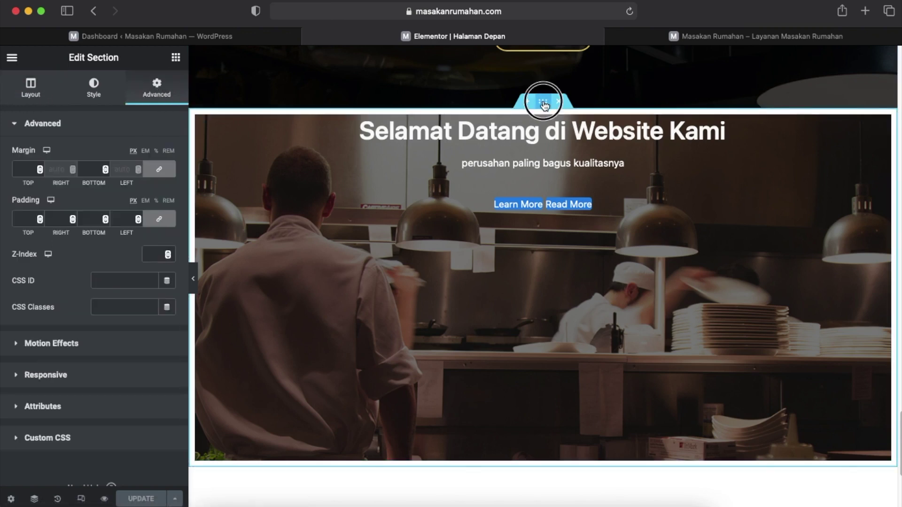
pyautogui.click(30, 170)
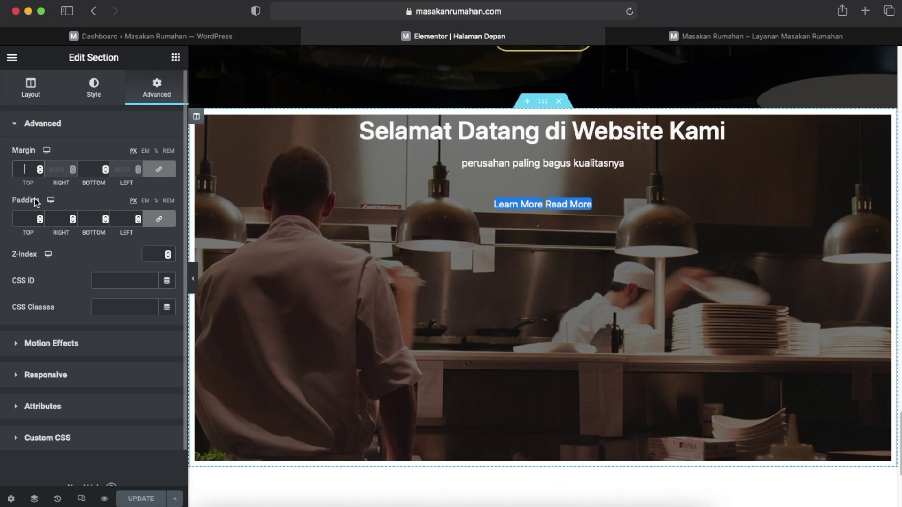
pyautogui.write('0')
pyautogui.click(25, 220)
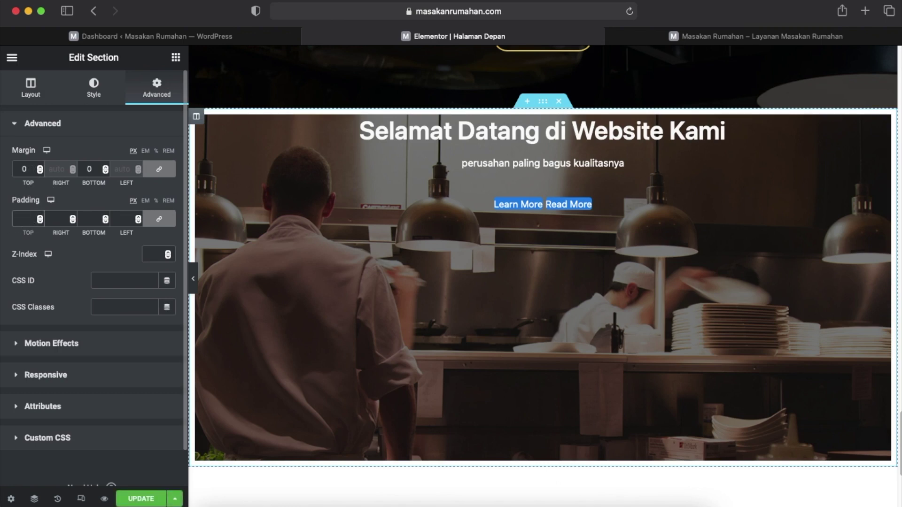
pyautogui.write('0')
pyautogui.click(143, 499)
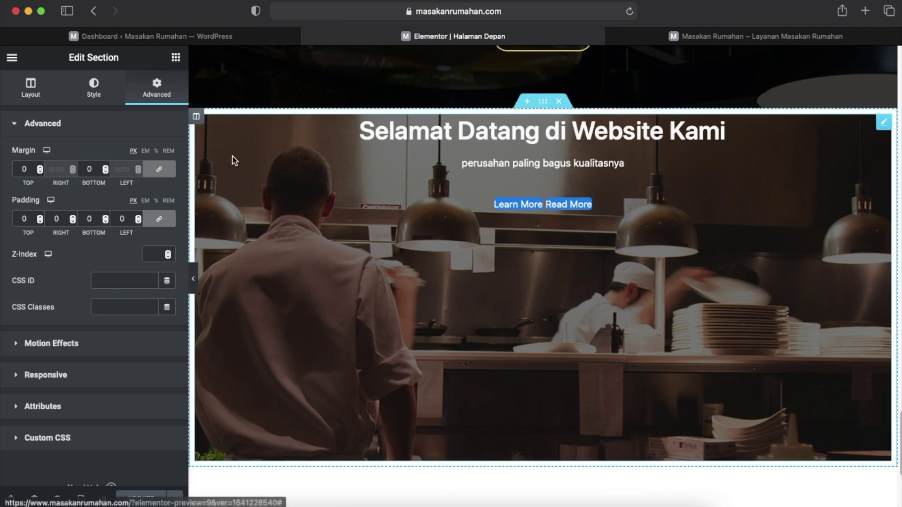
# Set all margins and paddings of the banner slider's column to 0 px and save the page.
pyautogui.click(196, 118)
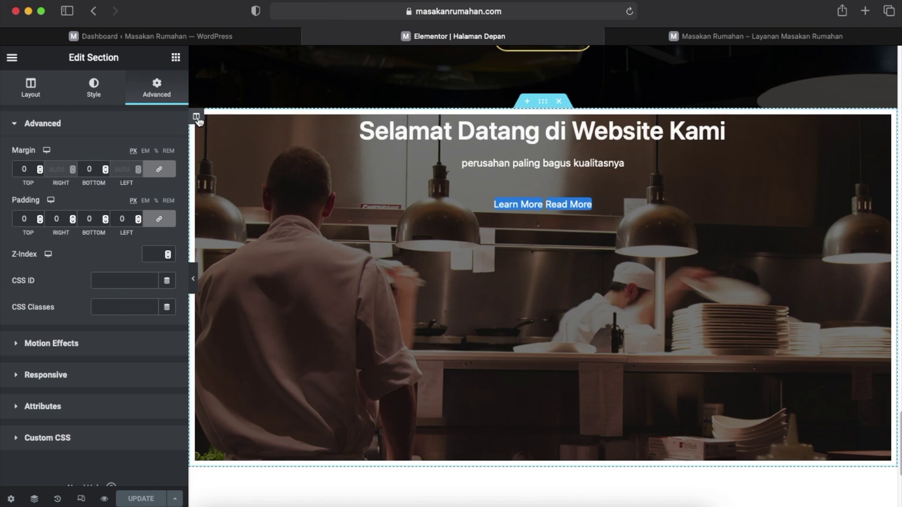
pyautogui.click(162, 96)
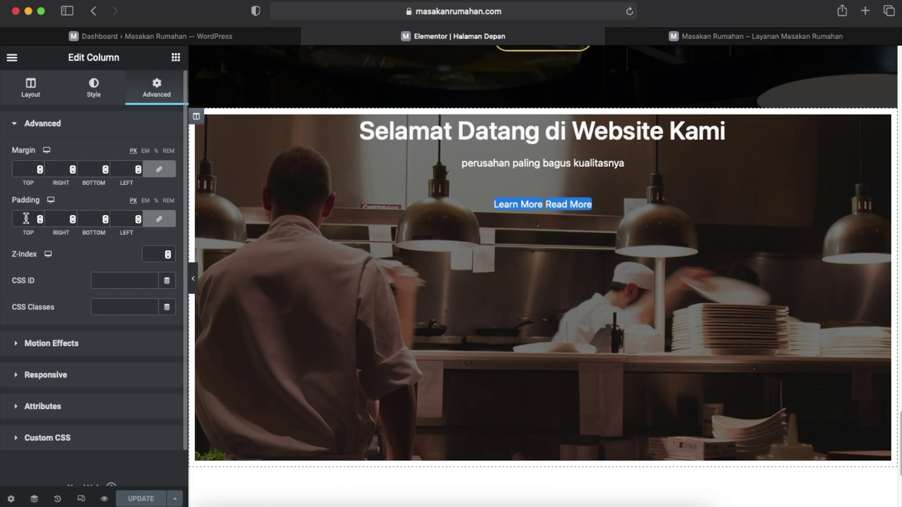
pyautogui.click(27, 169)
pyautogui.write('0')
pyautogui.click(20, 213)
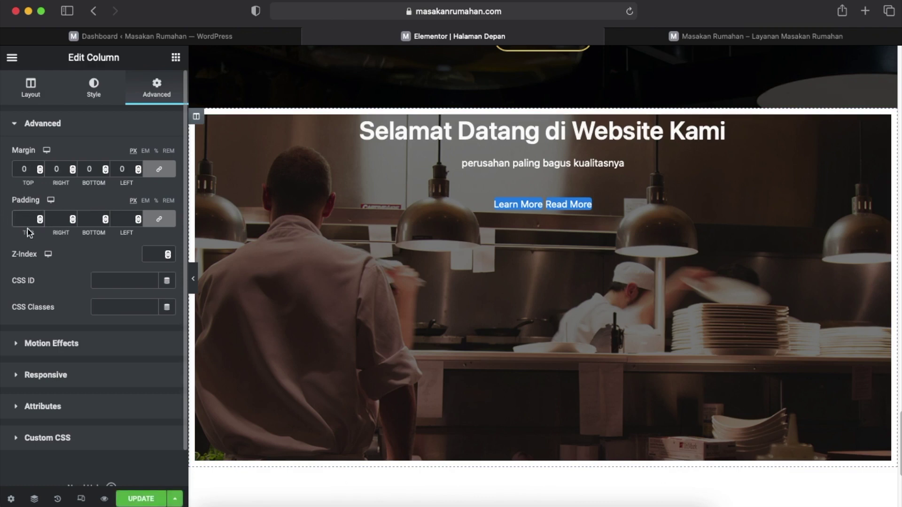
pyautogui.write('0')
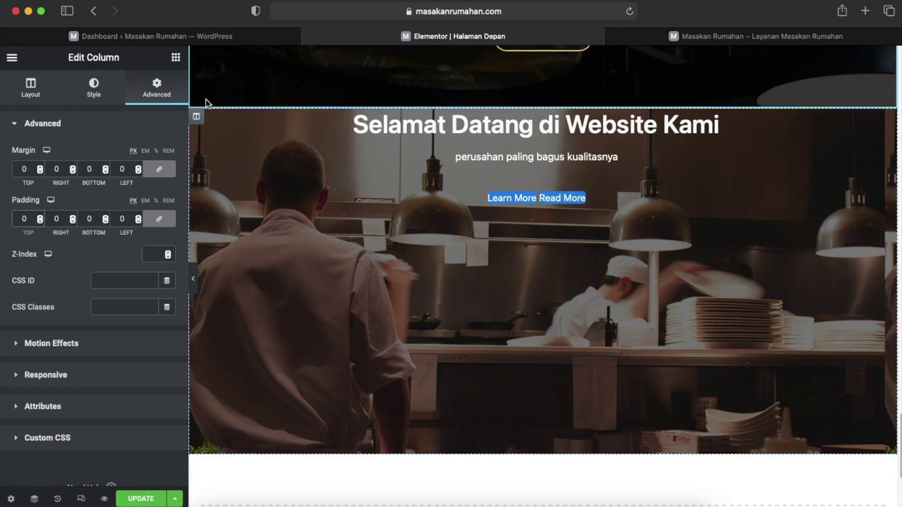
pyautogui.press('super+s')
# Reload the live homepage and check the spacing around the banner slider at its end.
pyautogui.click(704, 38)
pyautogui.click(546, 14)
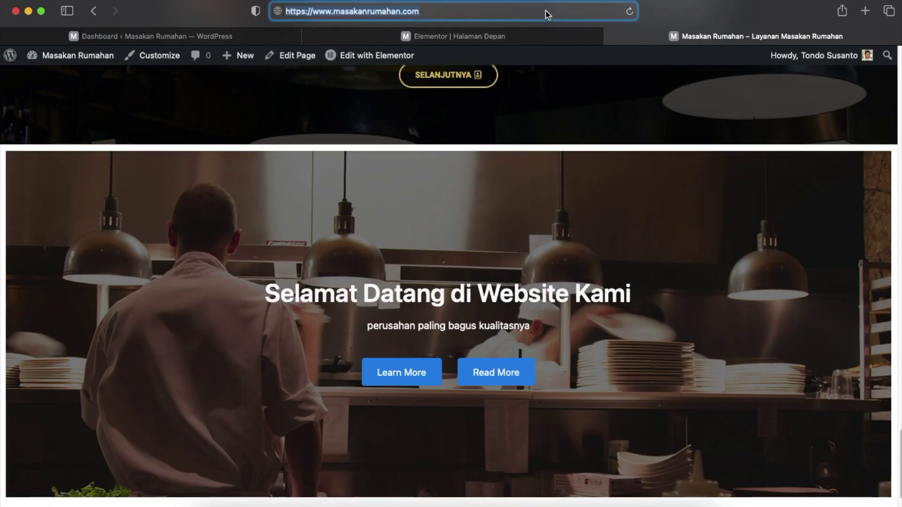
pyautogui.press('Return')
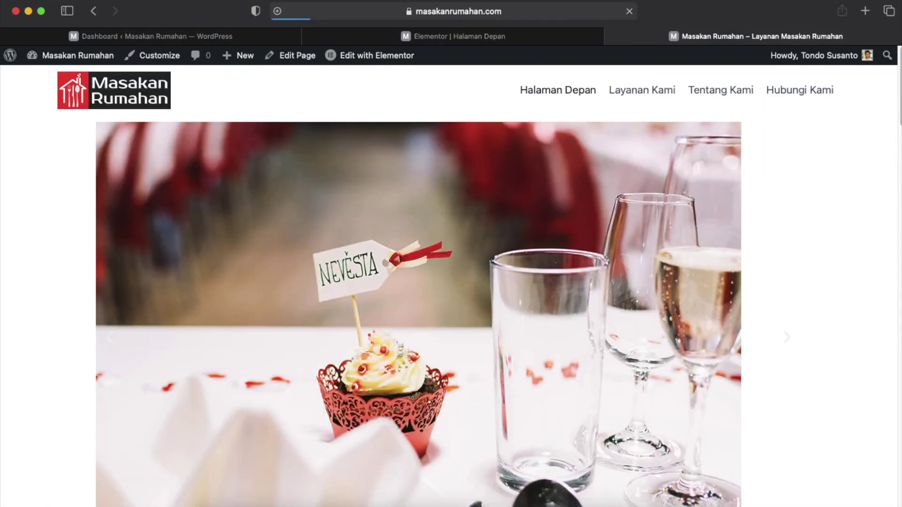
pyautogui.scroll(-15, 652, 341)
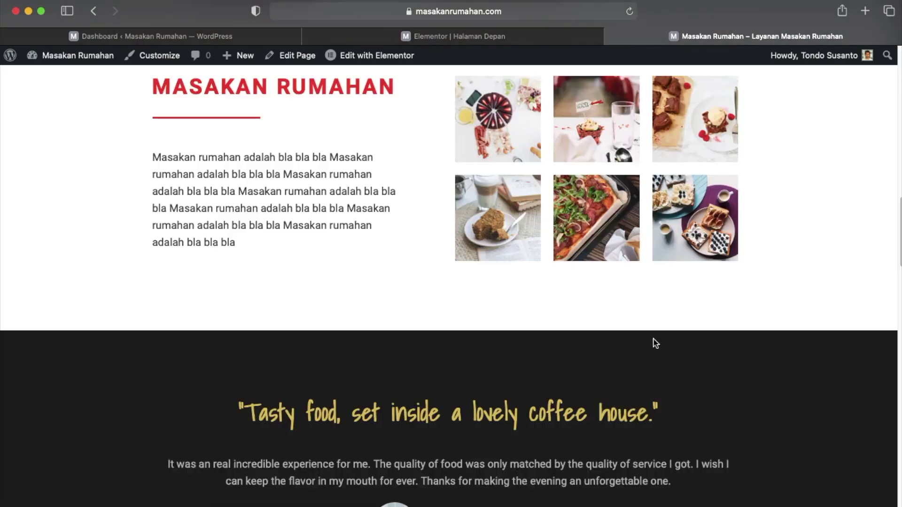
pyautogui.scroll(-15, 656, 345)
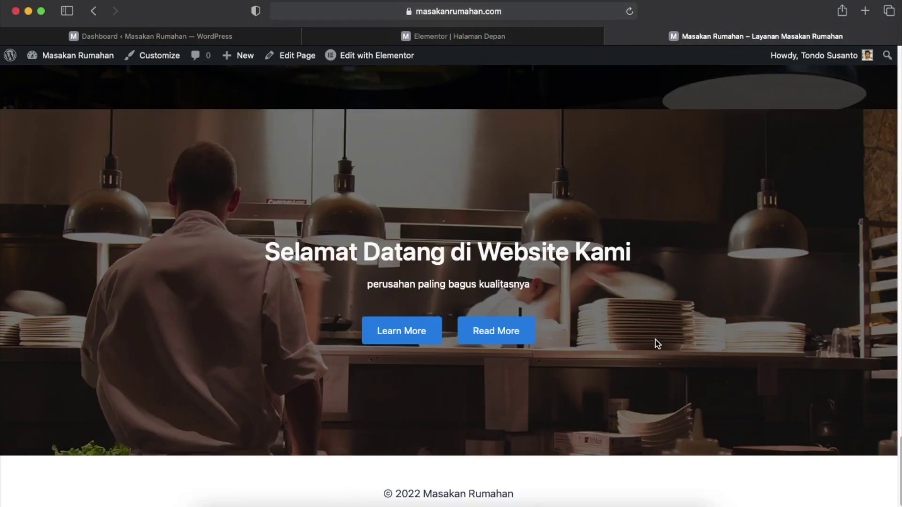
pyautogui.scroll(3, 660, 344)
pyautogui.scroll(-3, 512, 404)
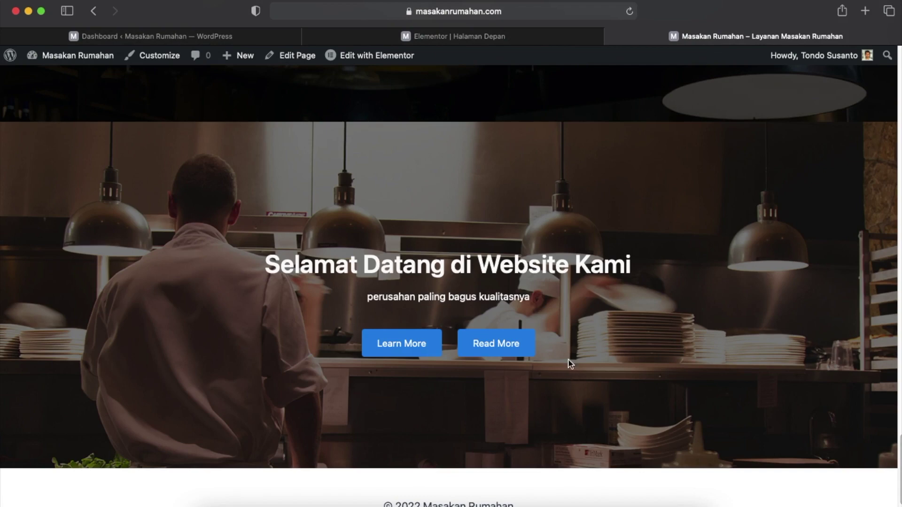
pyautogui.scroll(1, 540, 328)
# Return to the editor and move the banner slider's section above all other sections using the Navigator, closing it when done.
pyautogui.click(436, 41)
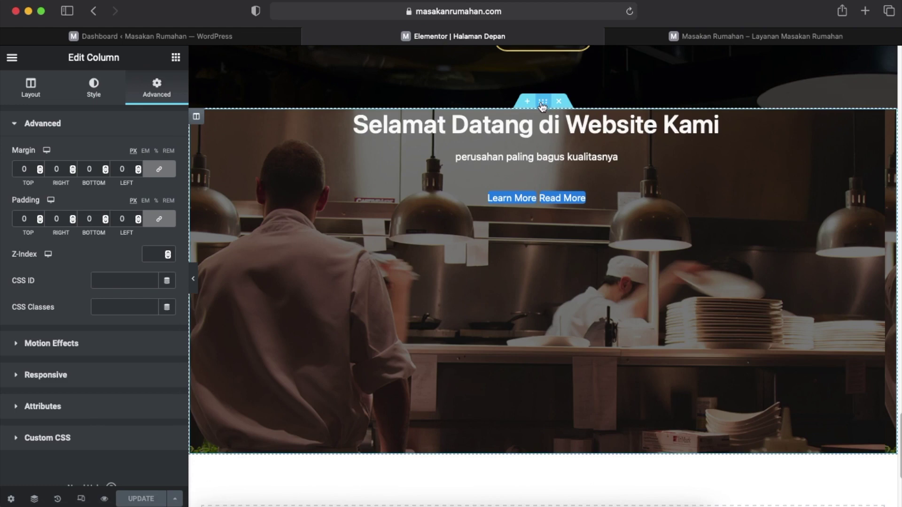
pyautogui.click(34, 498)
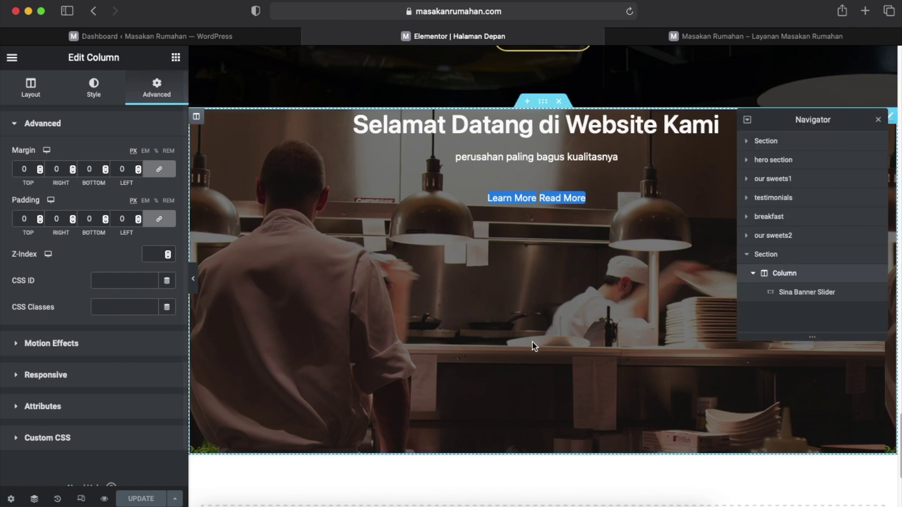
pyautogui.click(747, 257)
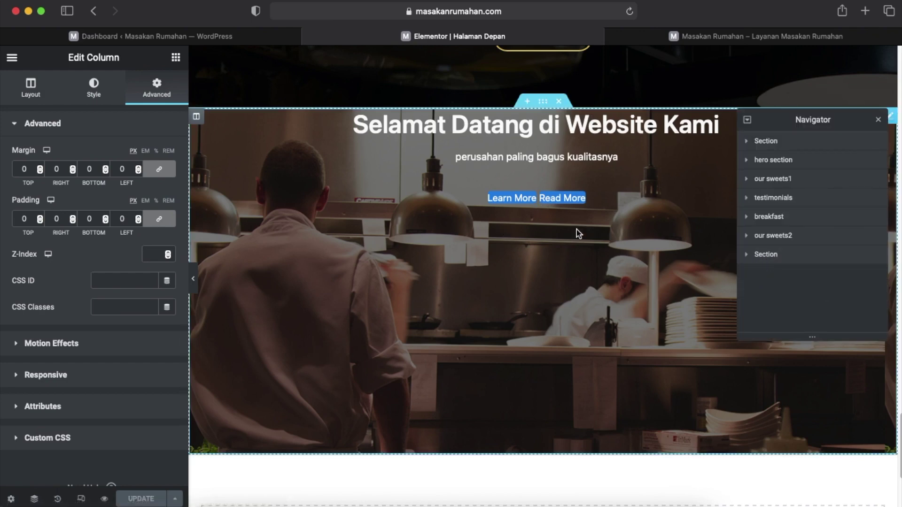
pyautogui.click(791, 259)
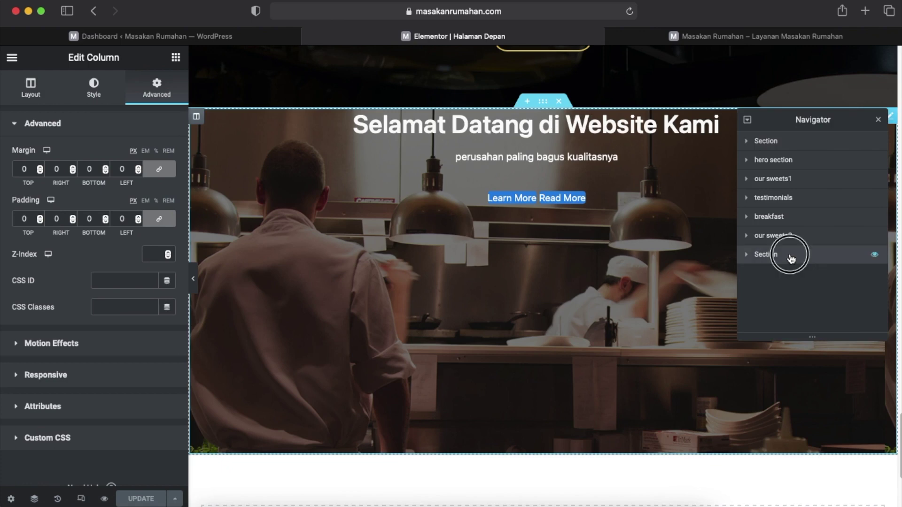
pyautogui.moveTo(791, 258); pyautogui.dragTo(801, 144)
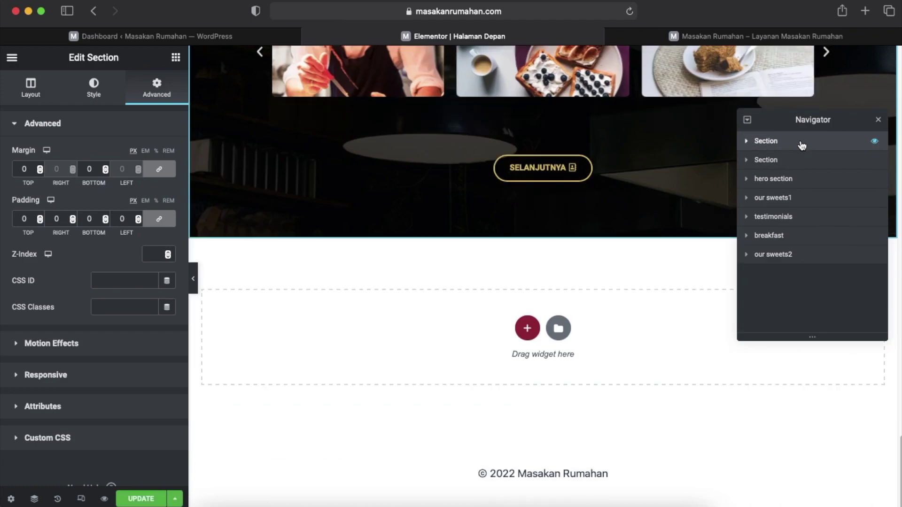
pyautogui.click(879, 123)
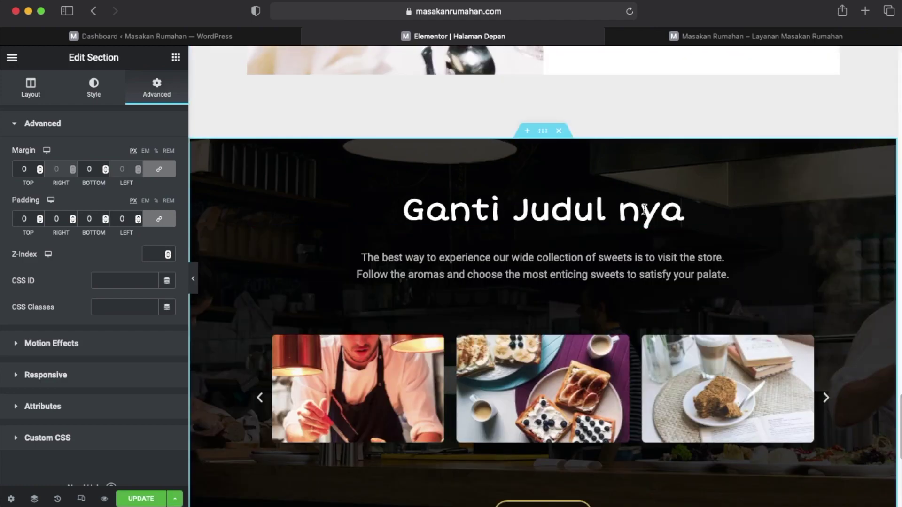
# Update the page and reload the live homepage to check the banner slider at its top.
pyautogui.scroll(15, 576, 236)
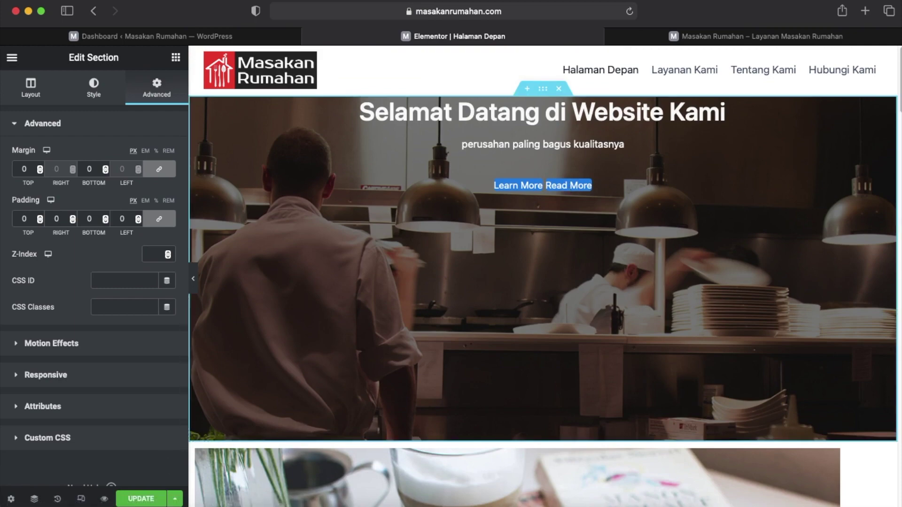
pyautogui.click(140, 501)
pyautogui.click(730, 36)
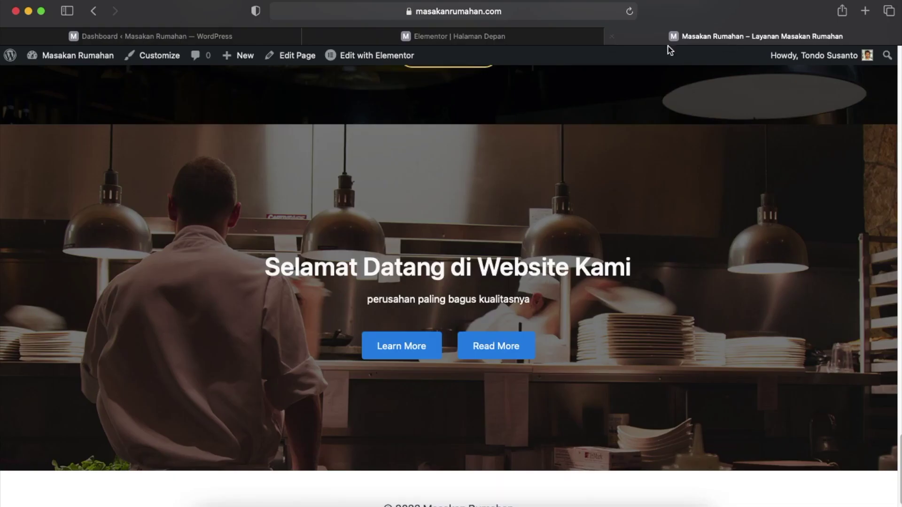
pyautogui.click(631, 13)
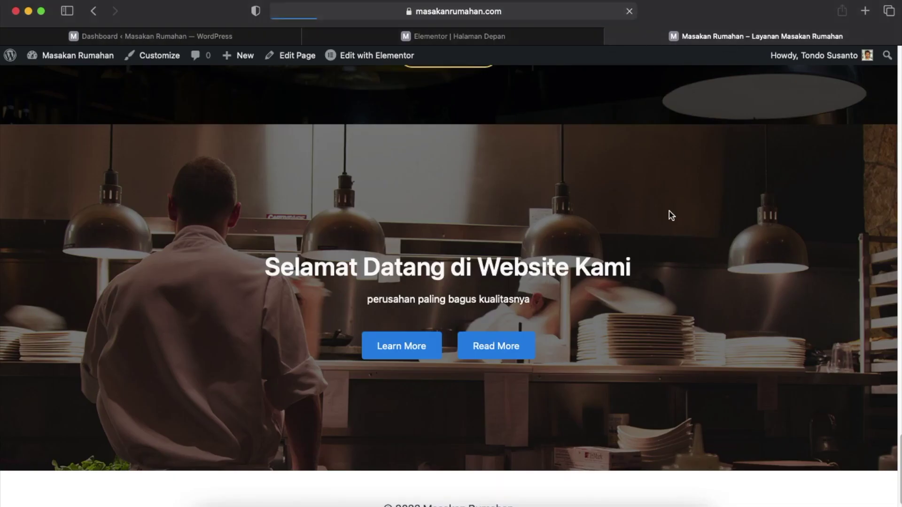
pyautogui.scroll(20, 713, 263)
pyautogui.scroll(15, 714, 265)
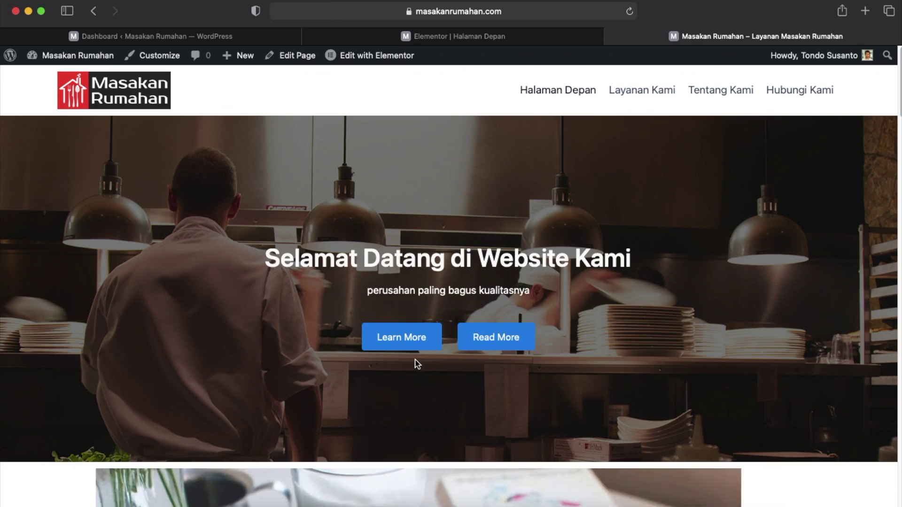
# Back in the editor, set the Sina Banner Slider's container height to 500 px and update the page.
pyautogui.click(509, 39)
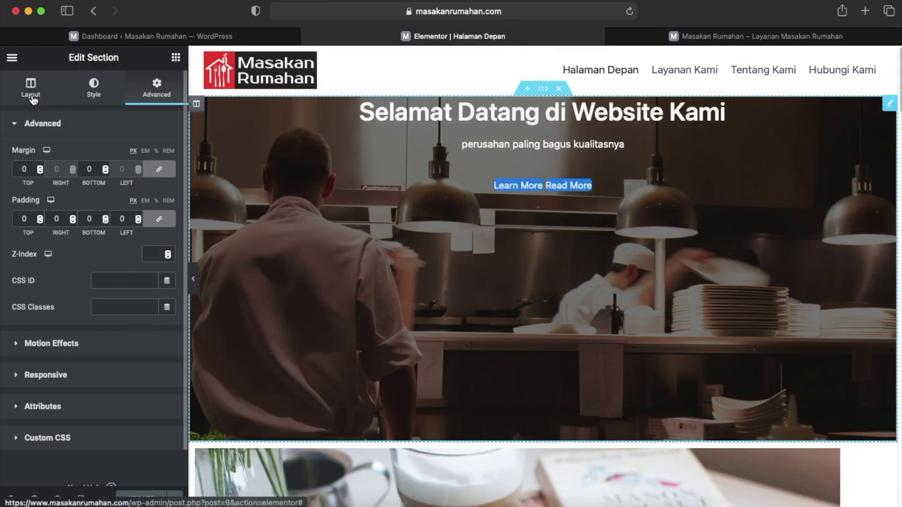
pyautogui.click(890, 105)
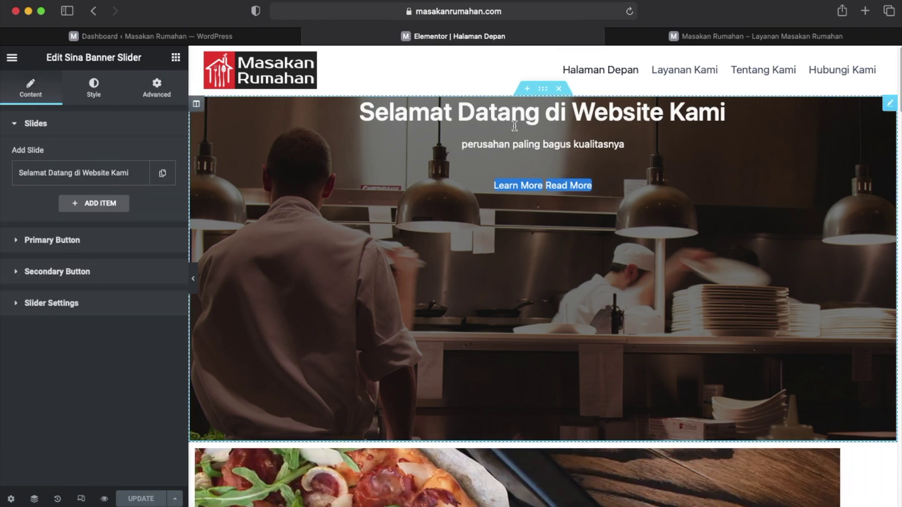
pyautogui.click(63, 304)
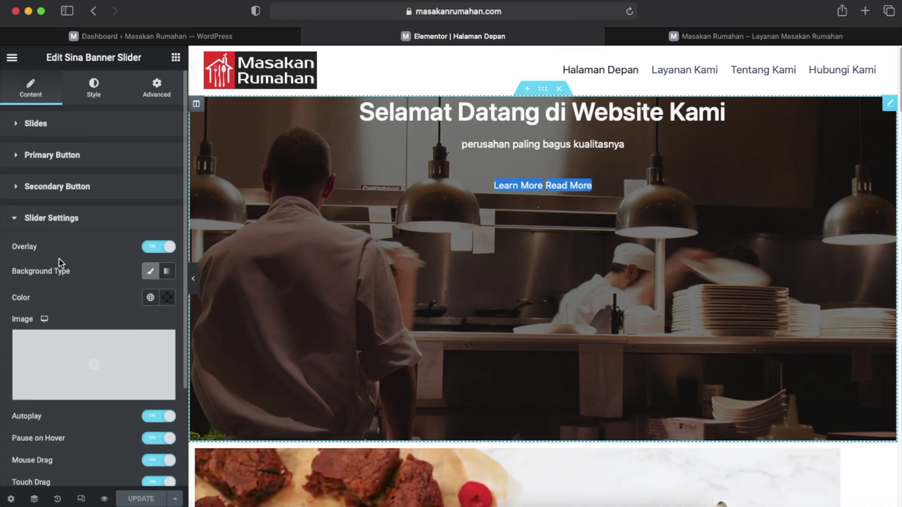
pyautogui.click(94, 90)
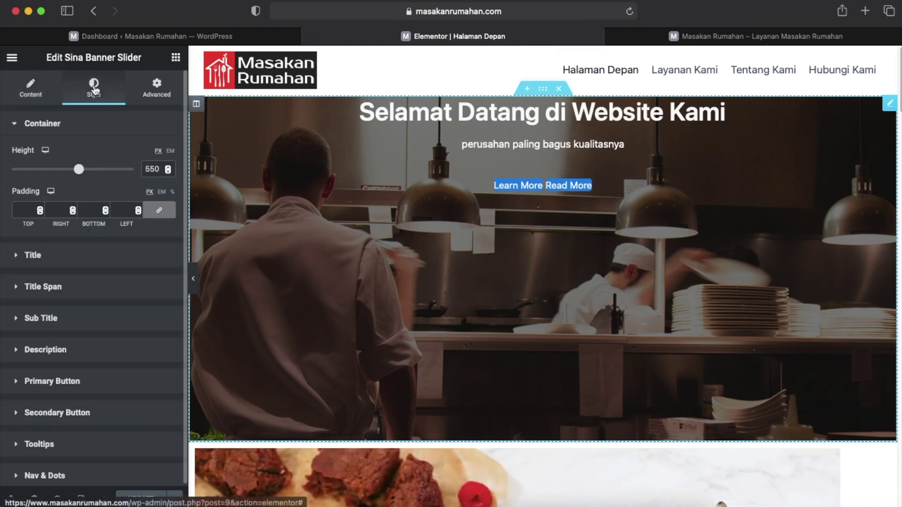
pyautogui.doubleClick(153, 169)
pyautogui.write('500')
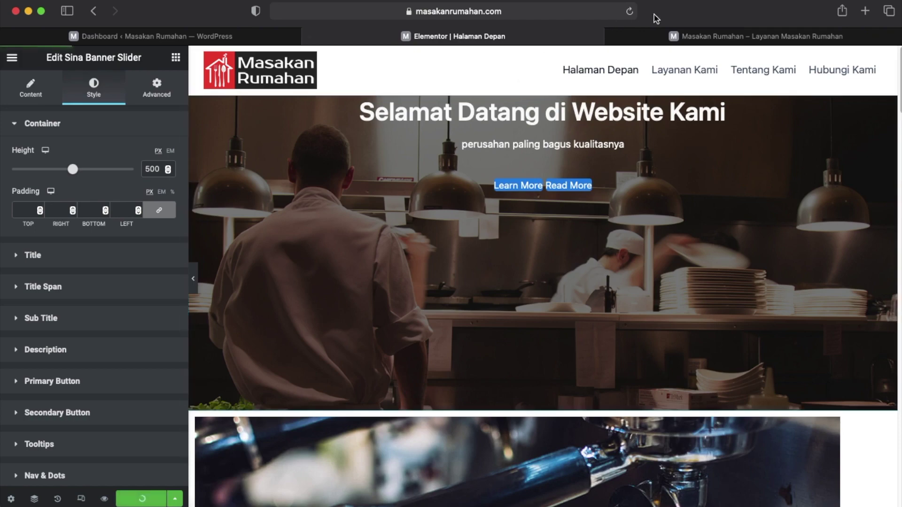
# Reload the live homepage and compare the banner slider's height and text placement with the editor preview.
pyautogui.click(704, 35)
pyautogui.click(629, 11)
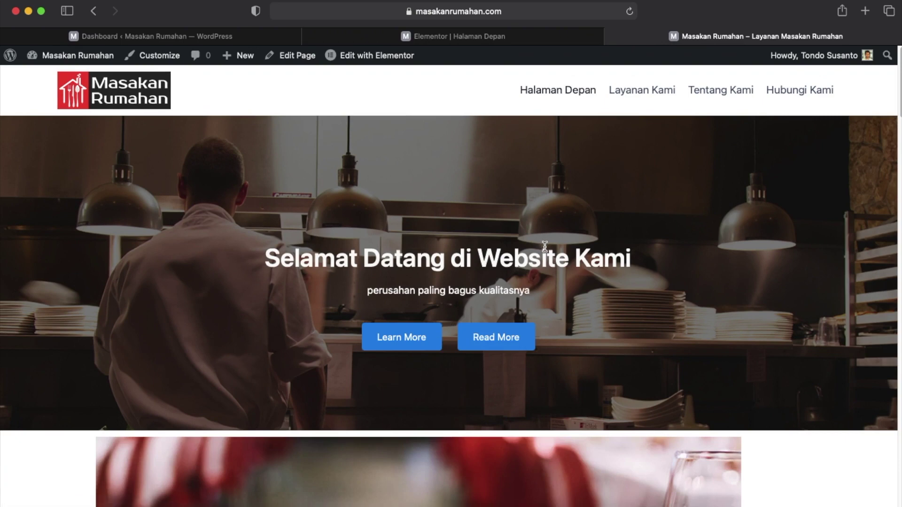
pyautogui.click(493, 37)
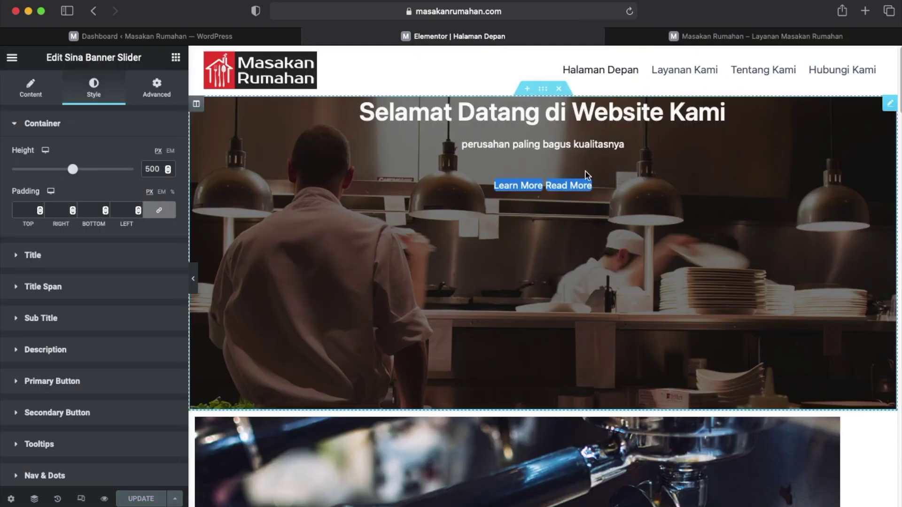
pyautogui.click(693, 39)
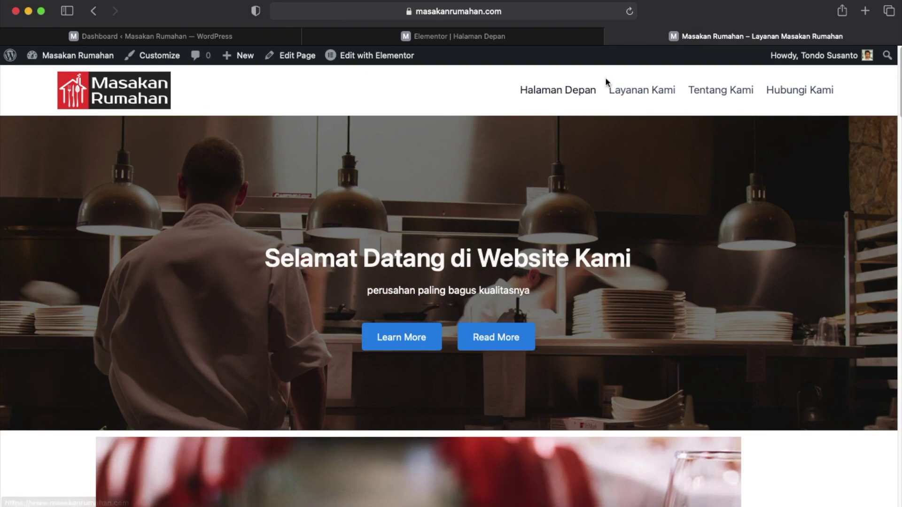
pyautogui.click(490, 37)
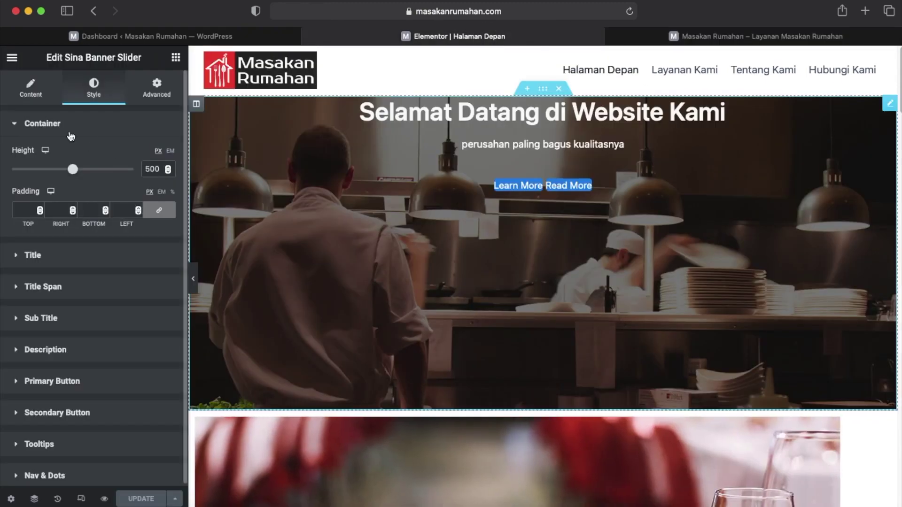
# Duplicate the banner slider's "Selamat Datang di Website Kami" slide and use candy-bg.jpg from the media library as the copy's image.
pyautogui.click(31, 89)
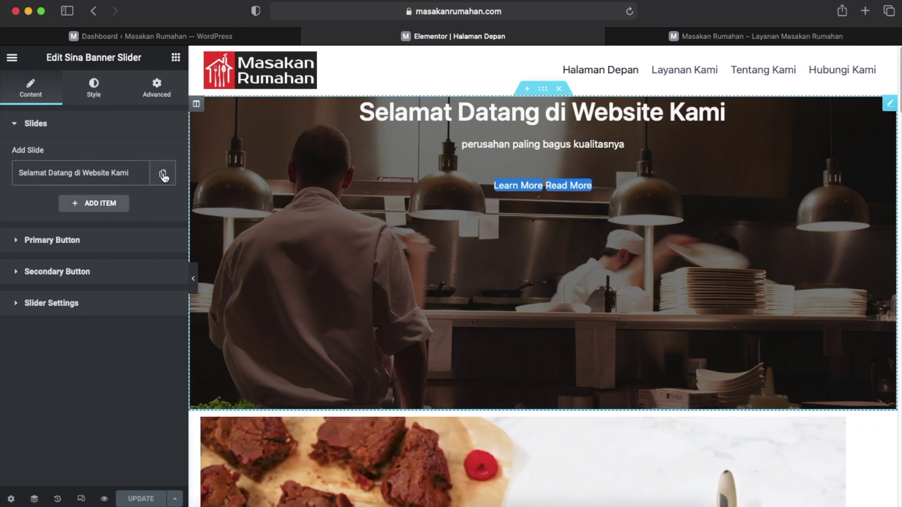
pyautogui.click(163, 175)
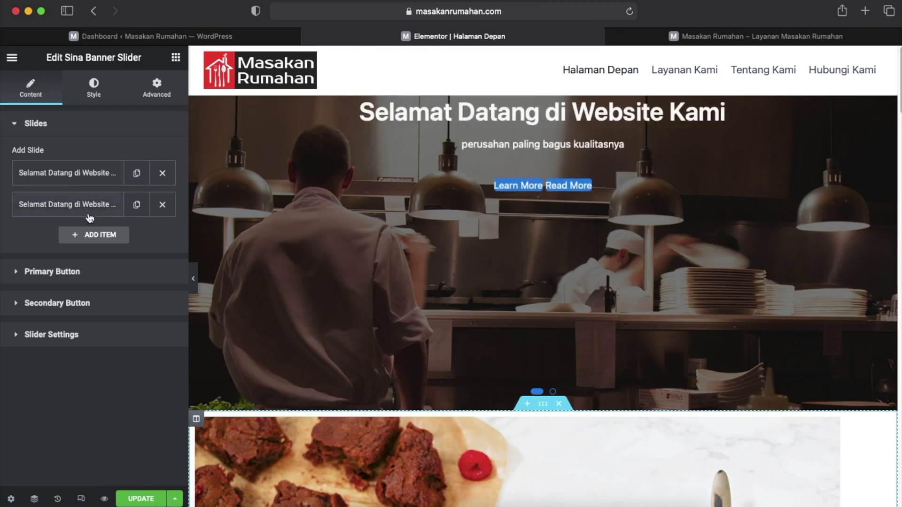
pyautogui.click(74, 207)
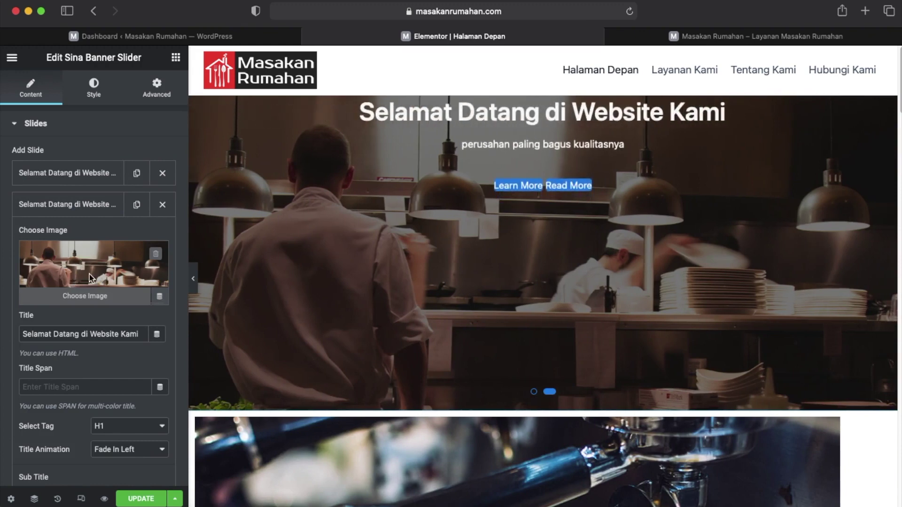
pyautogui.click(91, 278)
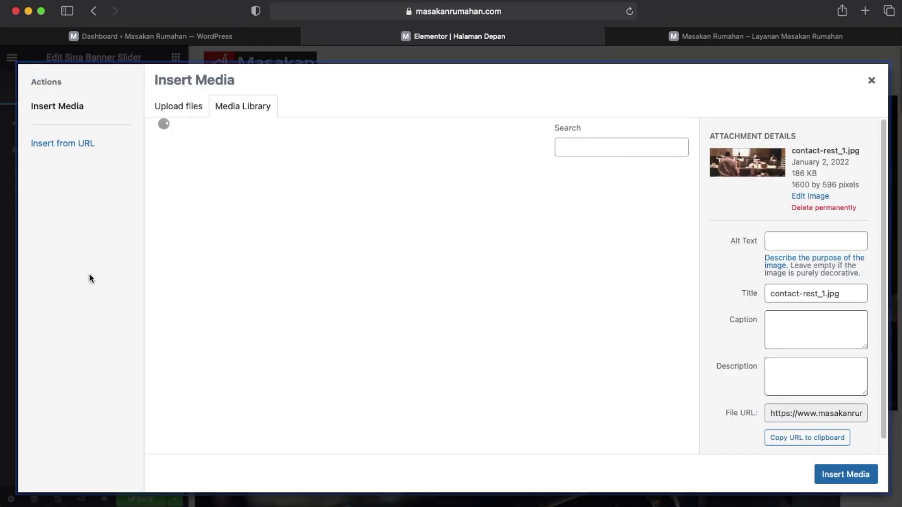
pyautogui.click(381, 220)
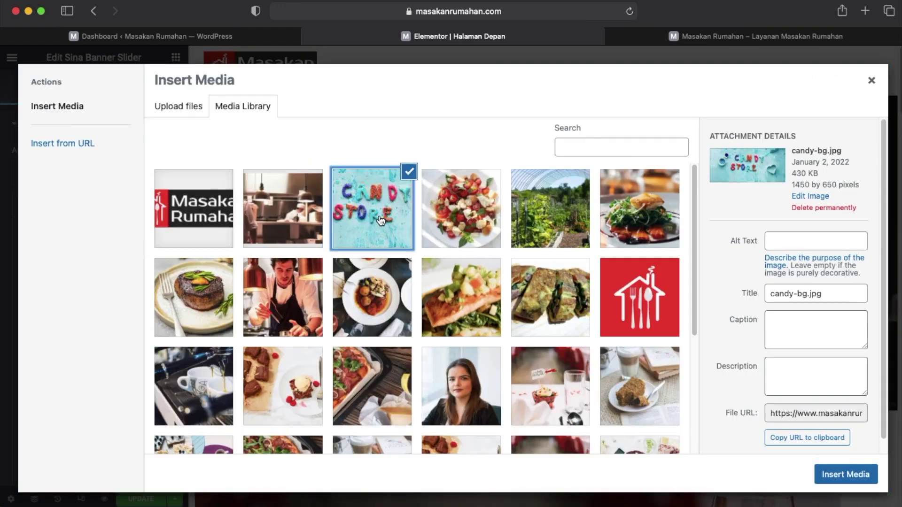
pyautogui.click(838, 475)
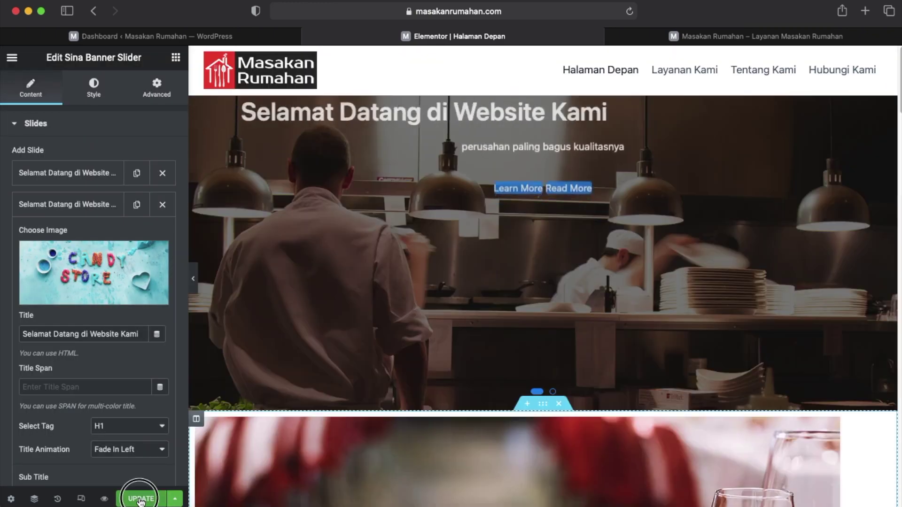
# Update the page with the second slide and reload the live homepage to check the banner.
pyautogui.click(141, 499)
pyautogui.click(693, 41)
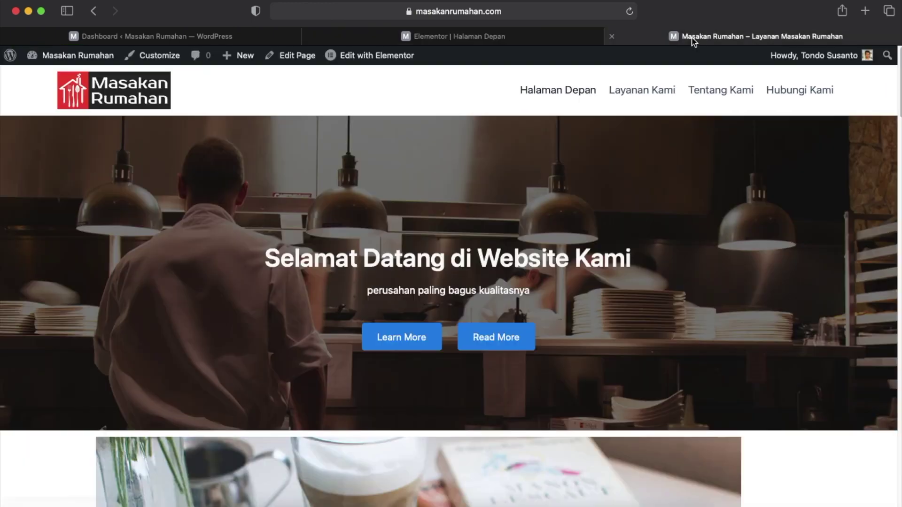
pyautogui.click(628, 12)
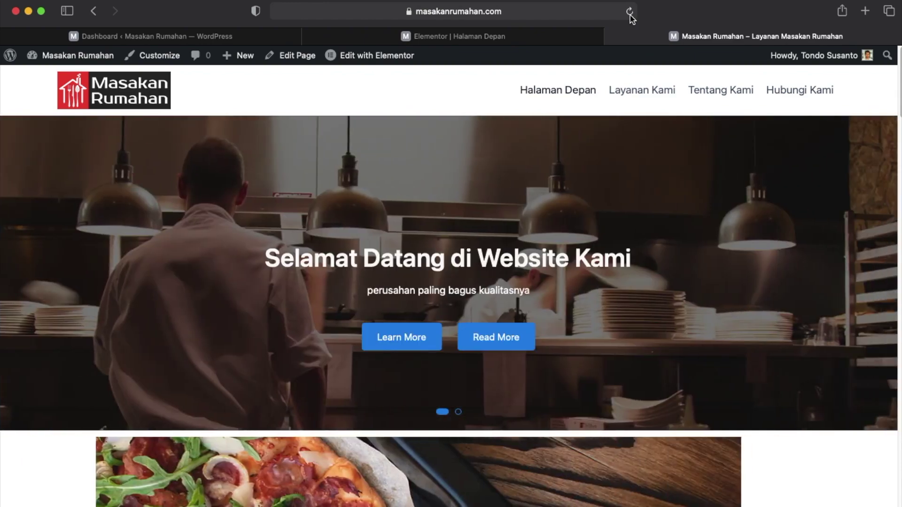
# In the editor, delete the photo carousel section and the logo section directly below the banner slider, and update the page.
pyautogui.click(498, 37)
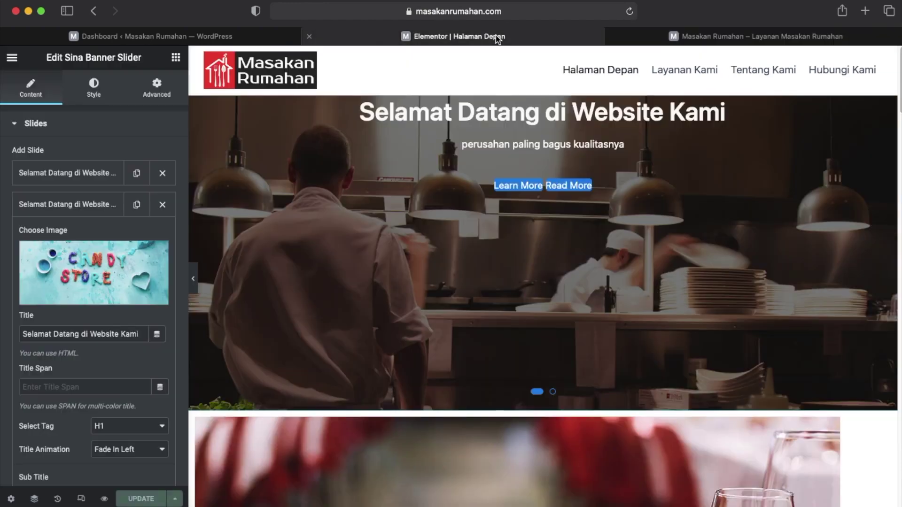
pyautogui.scroll(-5, 756, 315)
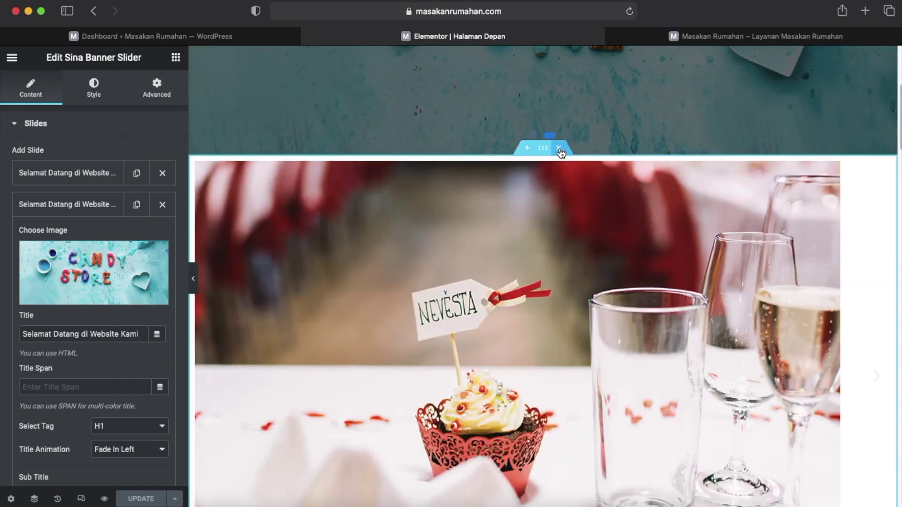
pyautogui.click(559, 149)
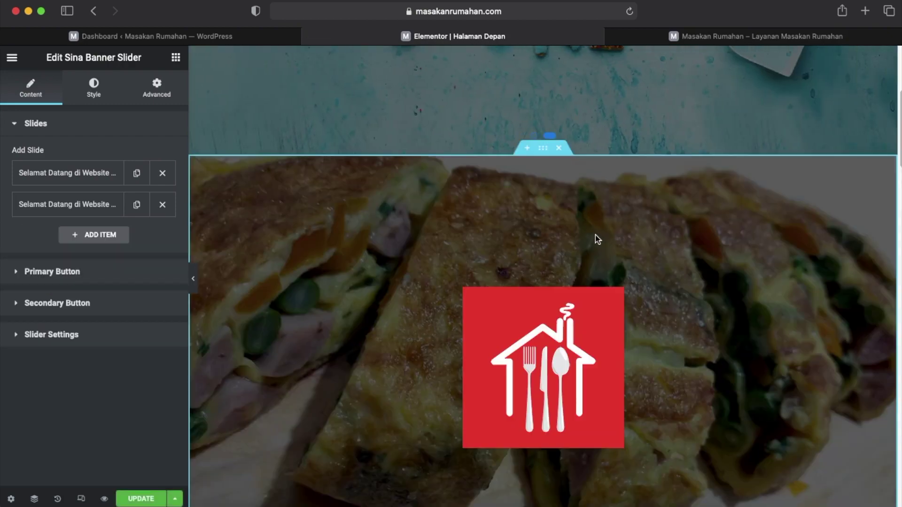
pyautogui.click(559, 150)
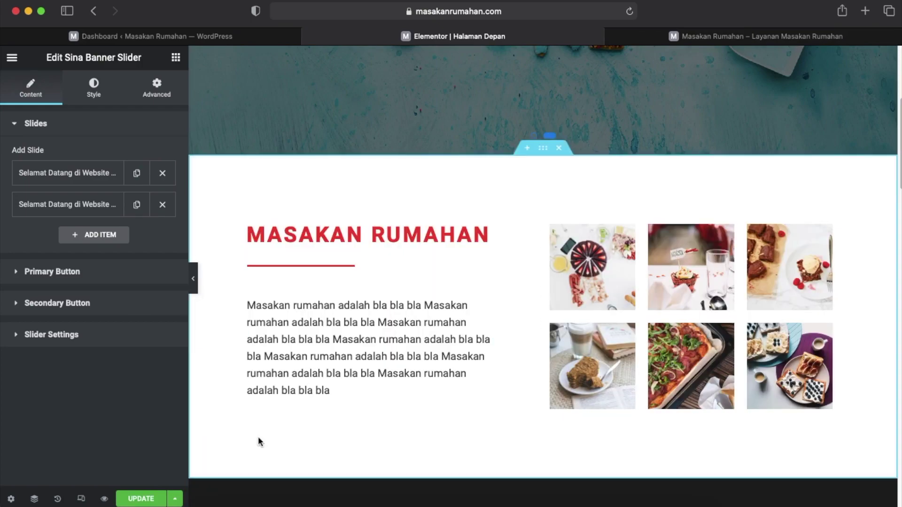
pyautogui.click(140, 499)
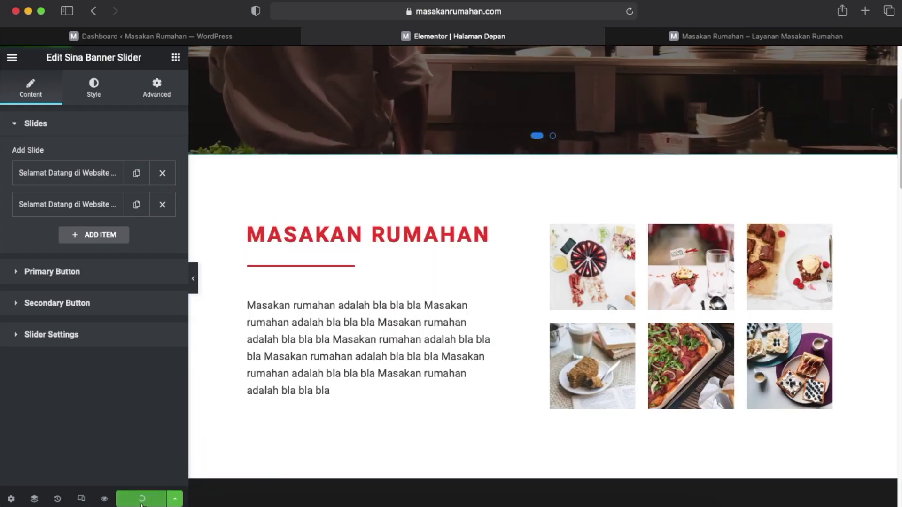
# Review the live homepage from the banner slider down to the footer and return to its beginning.
pyautogui.click(718, 35)
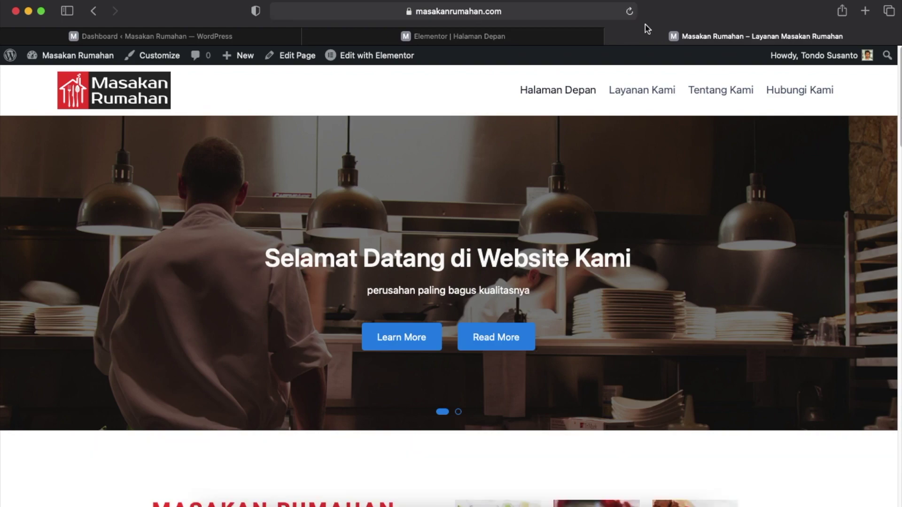
pyautogui.scroll(-9, 686, 261)
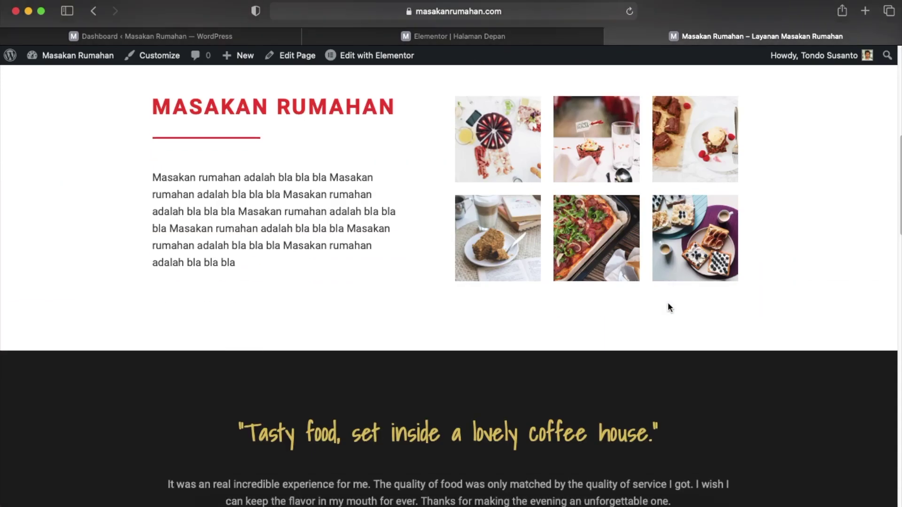
pyautogui.scroll(10, 669, 308)
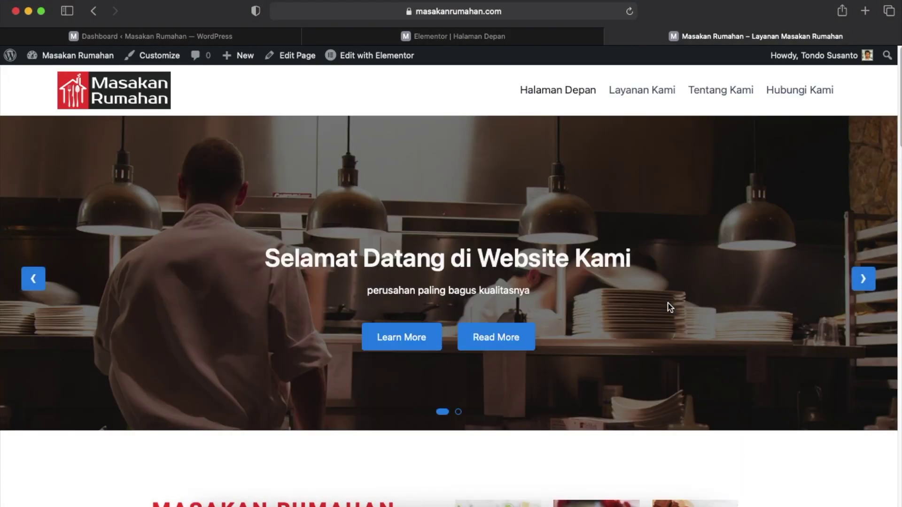
pyautogui.scroll(-5, 669, 305)
pyautogui.scroll(5, 669, 305)
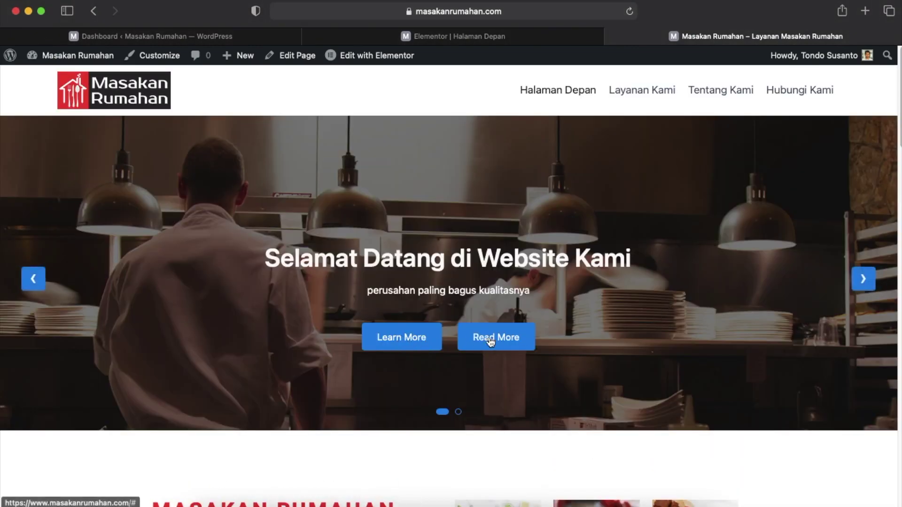
pyautogui.scroll(-4, 580, 360)
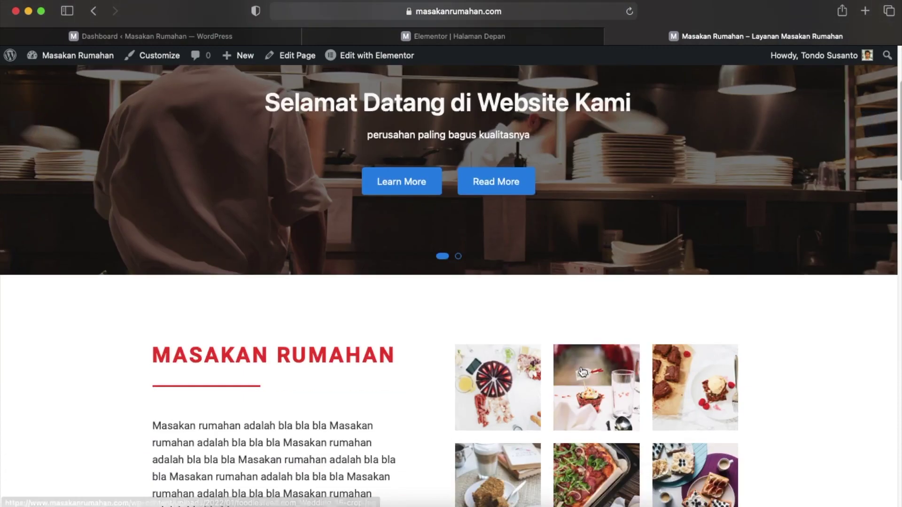
pyautogui.scroll(-10, 582, 372)
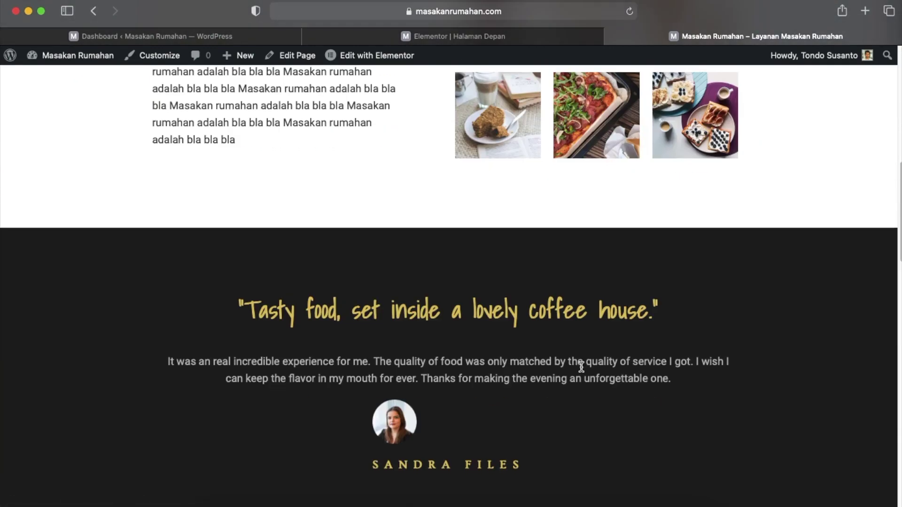
pyautogui.scroll(-15, 581, 366)
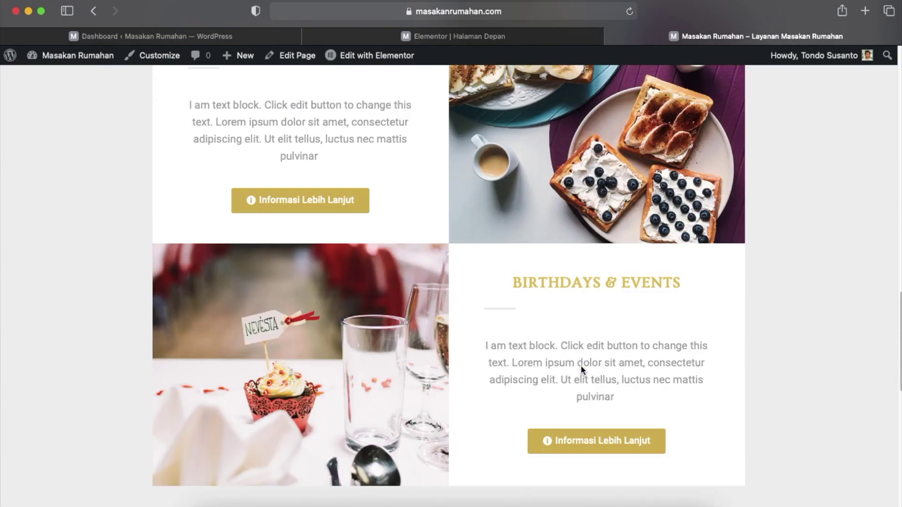
pyautogui.scroll(-13, 580, 365)
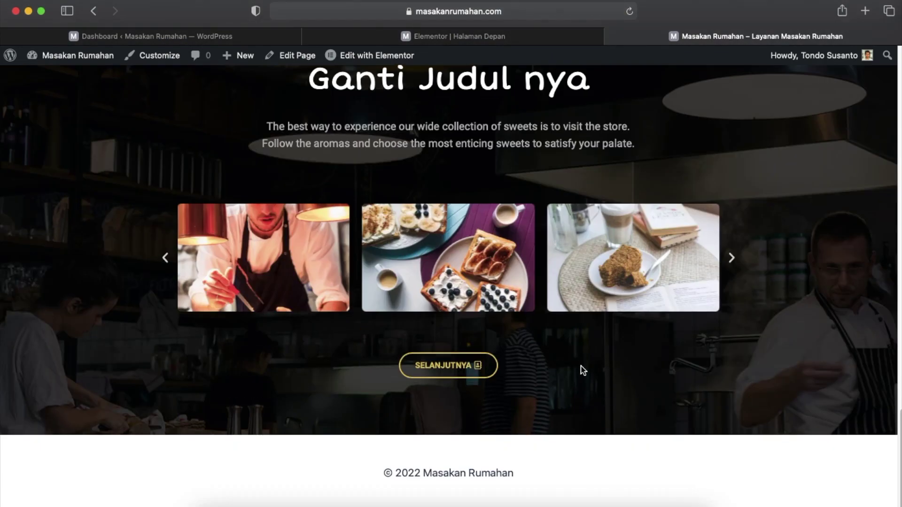
pyautogui.scroll(20, 581, 367)
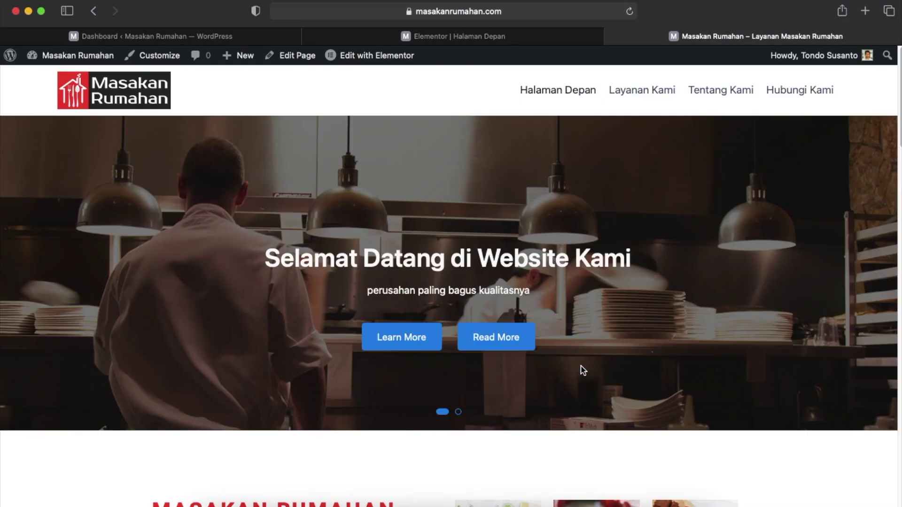
# In the editor, delete the banner slider's second slide and look through the remaining slide's settings.
pyautogui.click(465, 36)
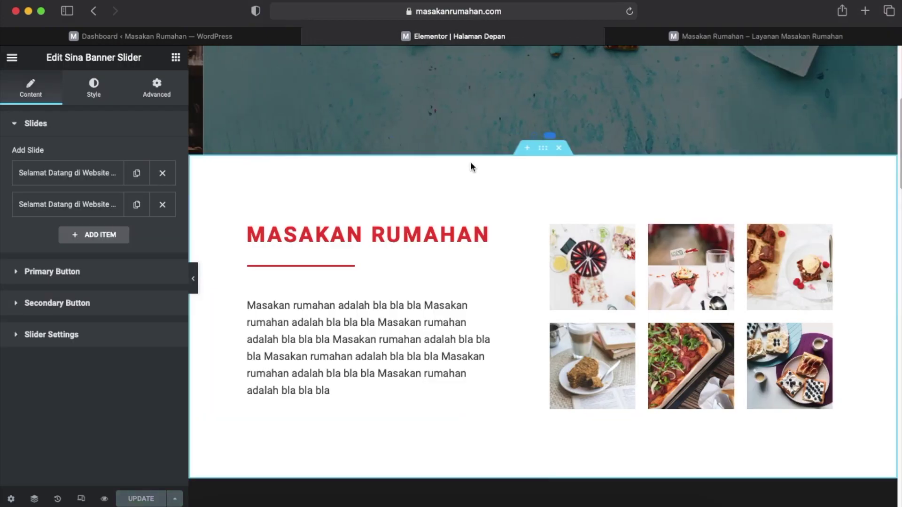
pyautogui.scroll(5, 471, 167)
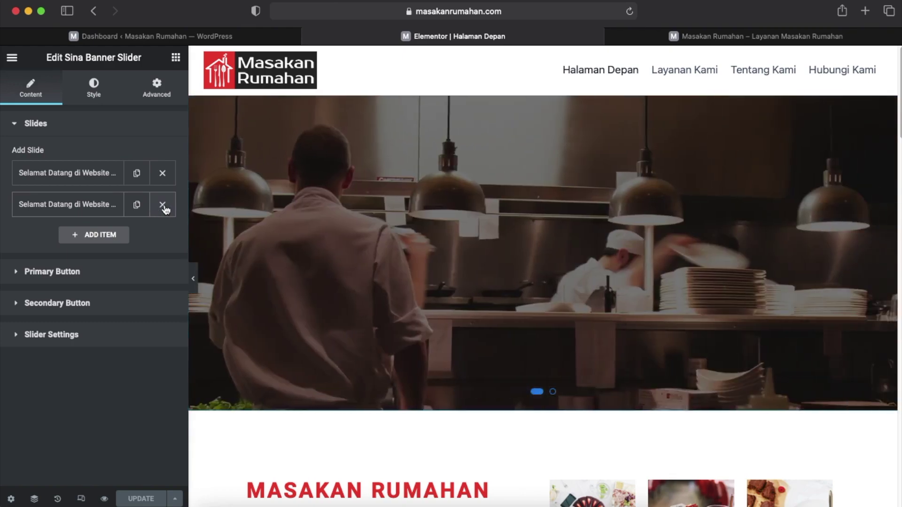
pyautogui.click(163, 206)
pyautogui.click(121, 177)
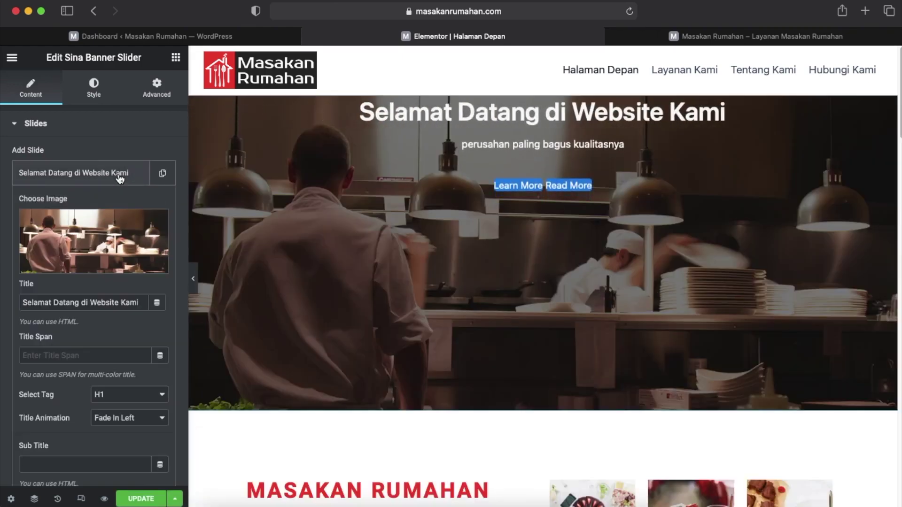
pyautogui.scroll(-8, 102, 303)
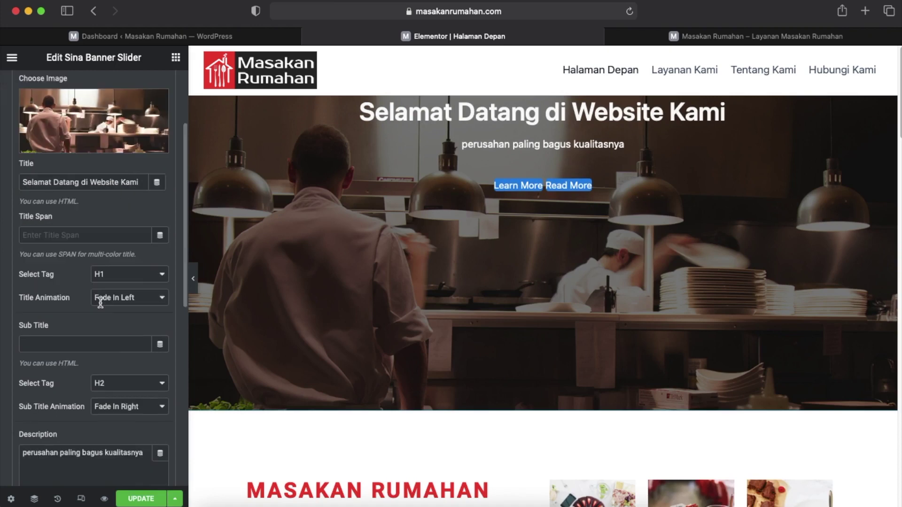
pyautogui.scroll(10, 102, 306)
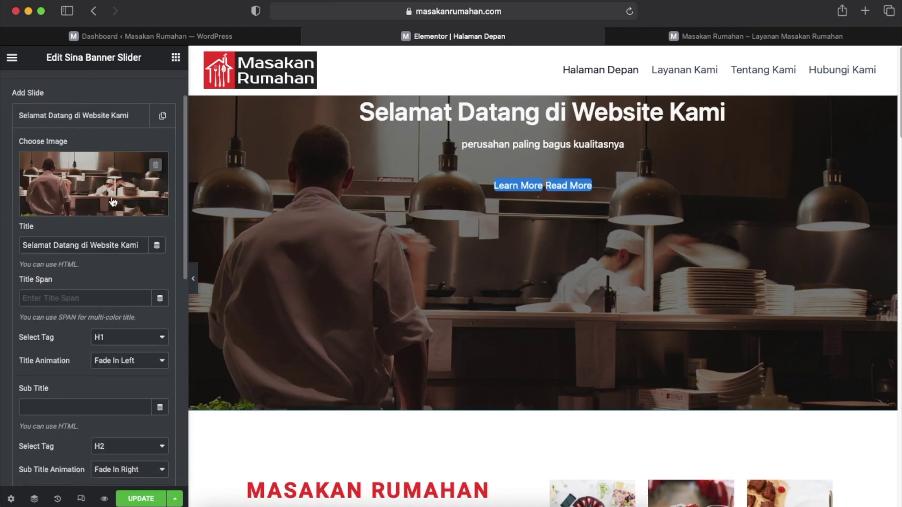
pyautogui.click(105, 118)
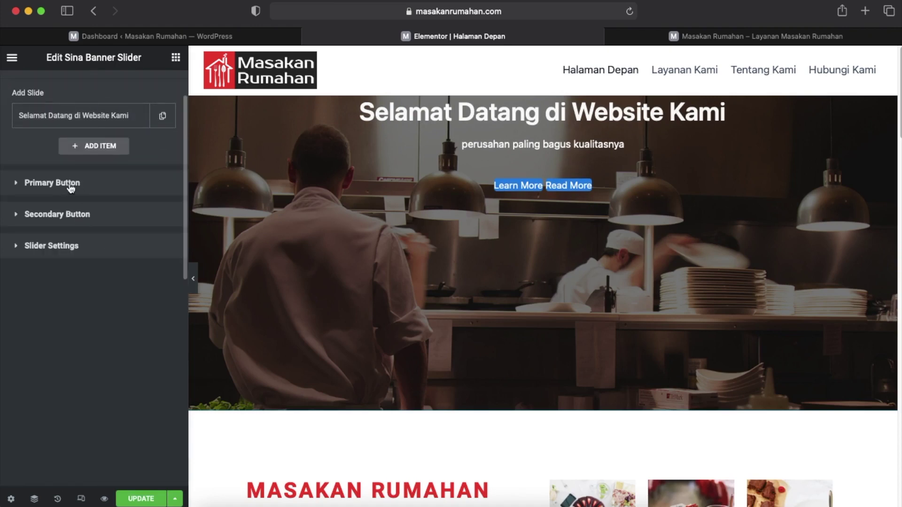
# Set the banner slider's primary button label to "Hubungi Kami".
pyautogui.click(20, 181)
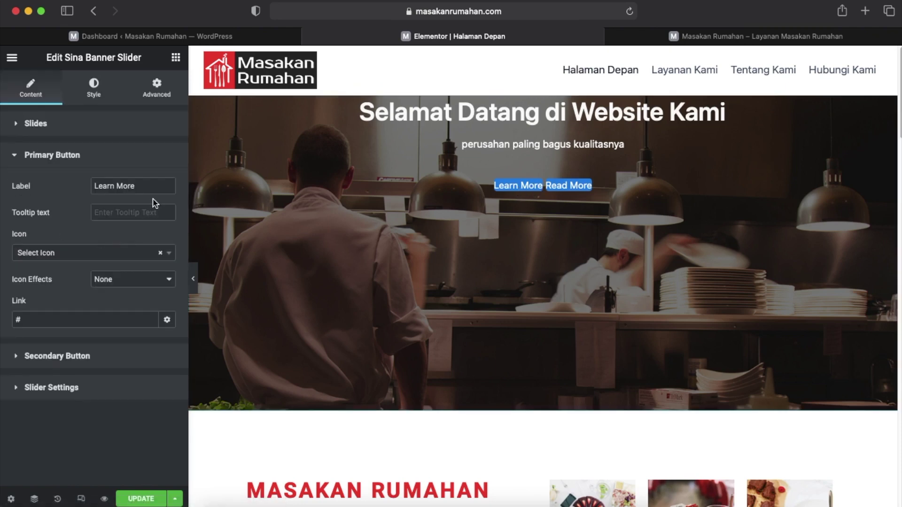
pyautogui.tripleClick(131, 178)
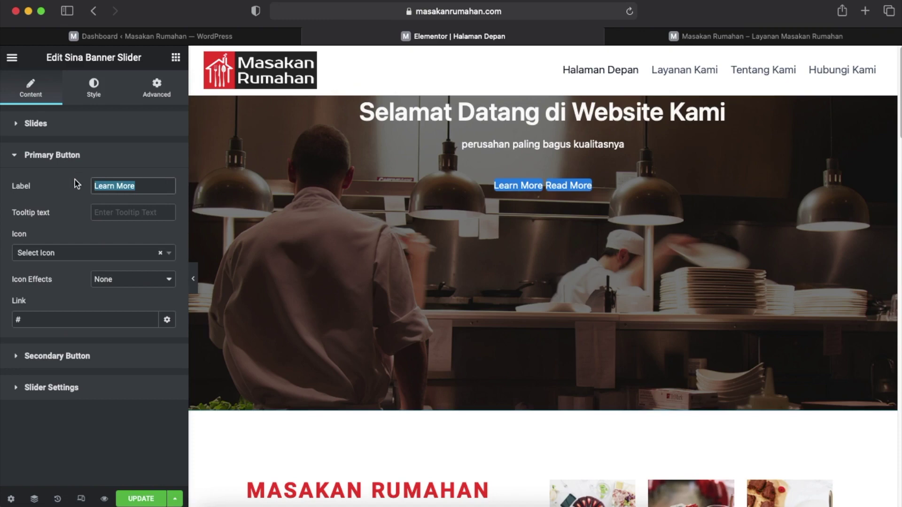
pyautogui.write('Hubungi')
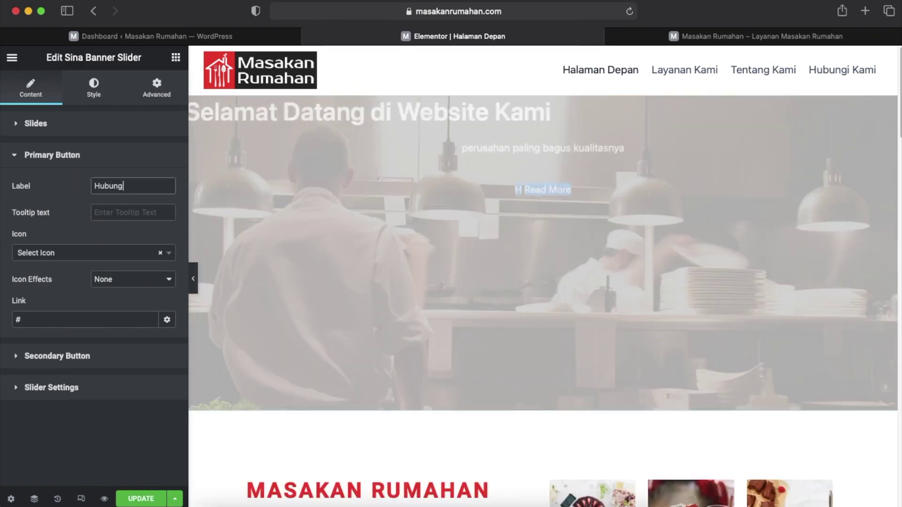
pyautogui.write(' Kami')
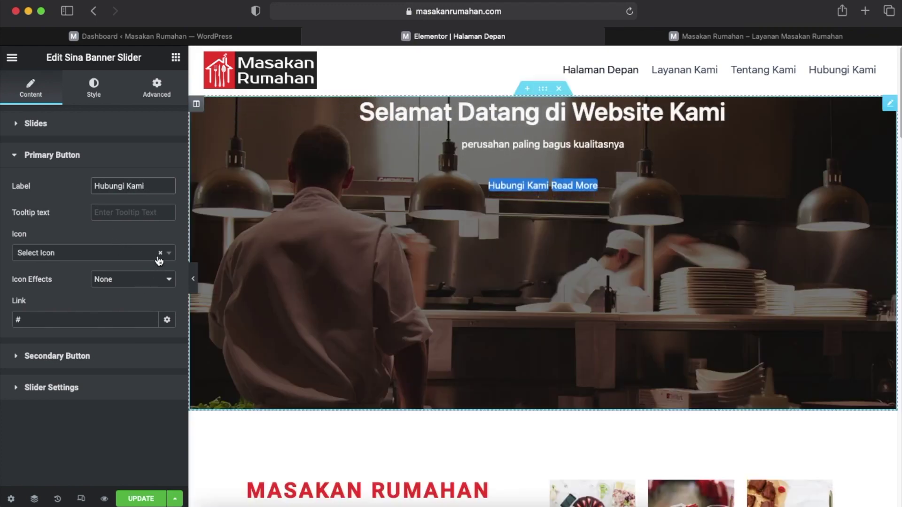
# Search the primary button's icons for "pho" and choose icofont-iphone.
pyautogui.click(131, 259)
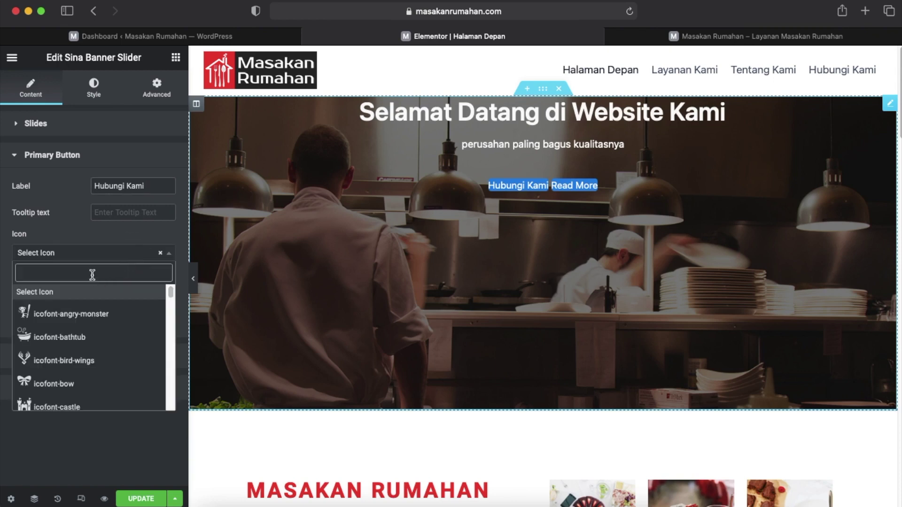
pyautogui.write('pho')
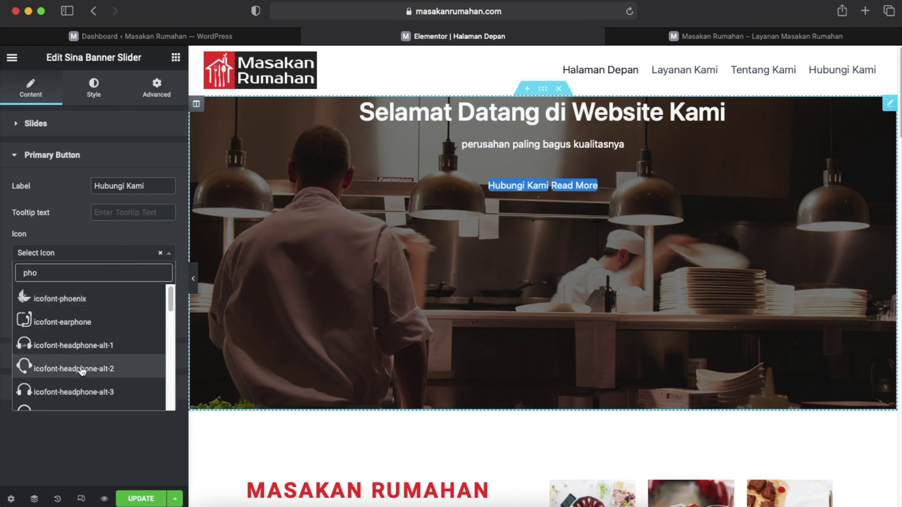
pyautogui.scroll(-3, 83, 371)
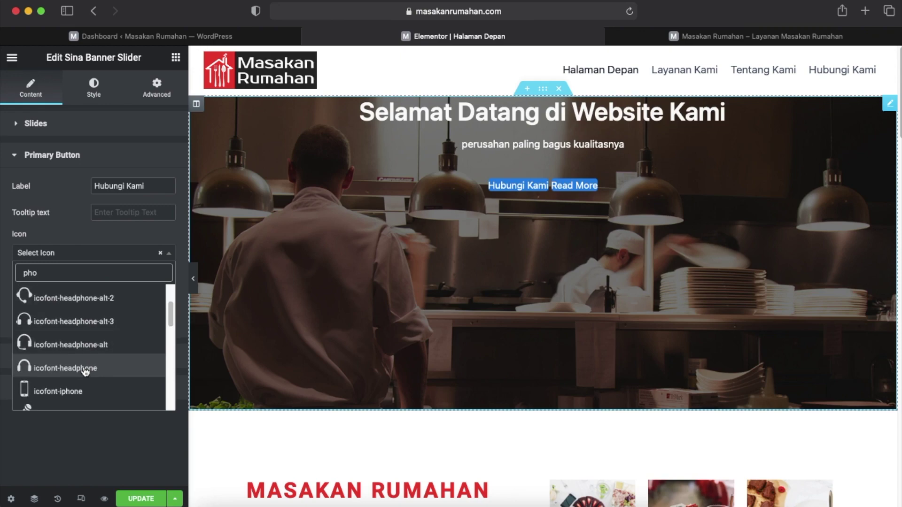
pyautogui.click(75, 389)
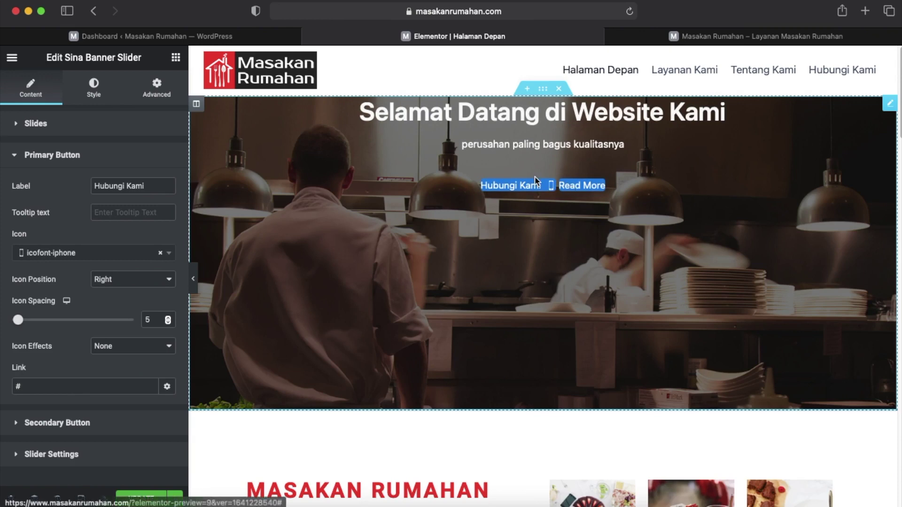
# Update the page and reload the live homepage to check the primary button's label and icon.
pyautogui.click(141, 498)
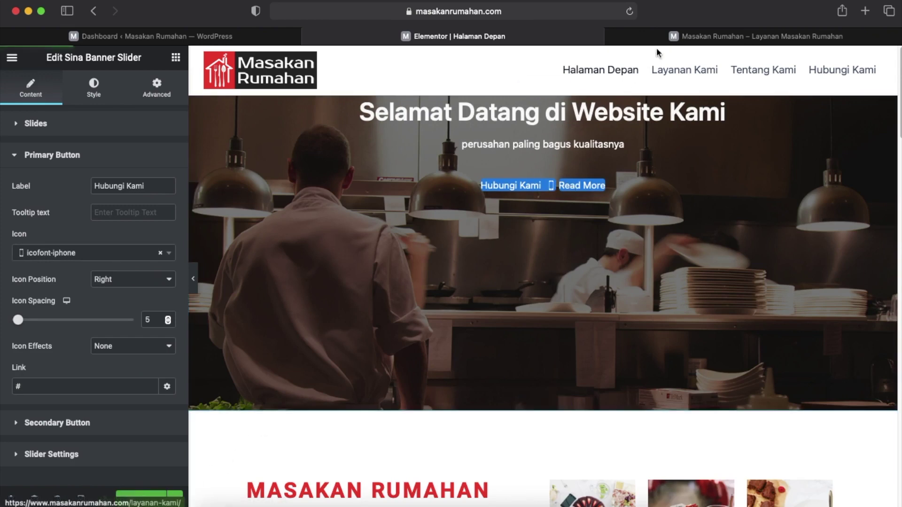
pyautogui.click(679, 37)
pyautogui.click(629, 11)
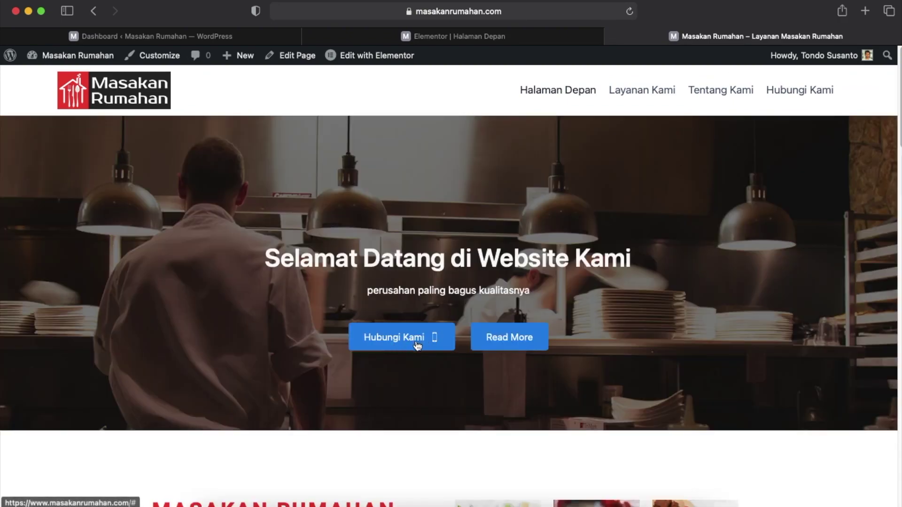
# Back in the editor, set the banner slider's secondary button label to "Chat dengan Kami".
pyautogui.click(473, 37)
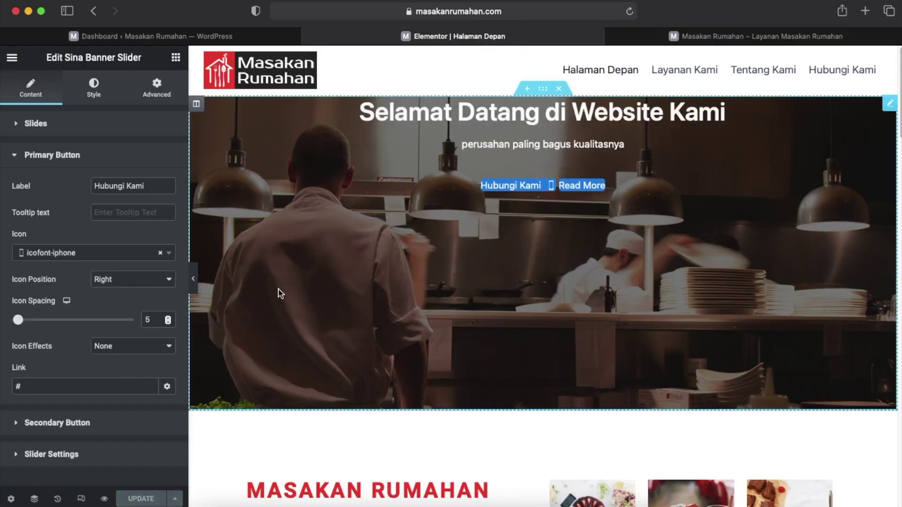
pyautogui.click(54, 157)
pyautogui.click(70, 188)
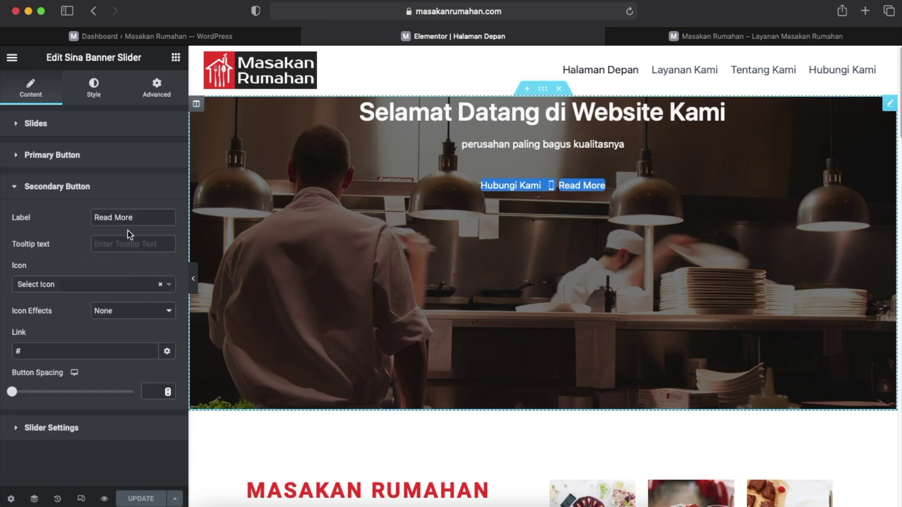
pyautogui.moveTo(143, 218); pyautogui.dragTo(75, 212)
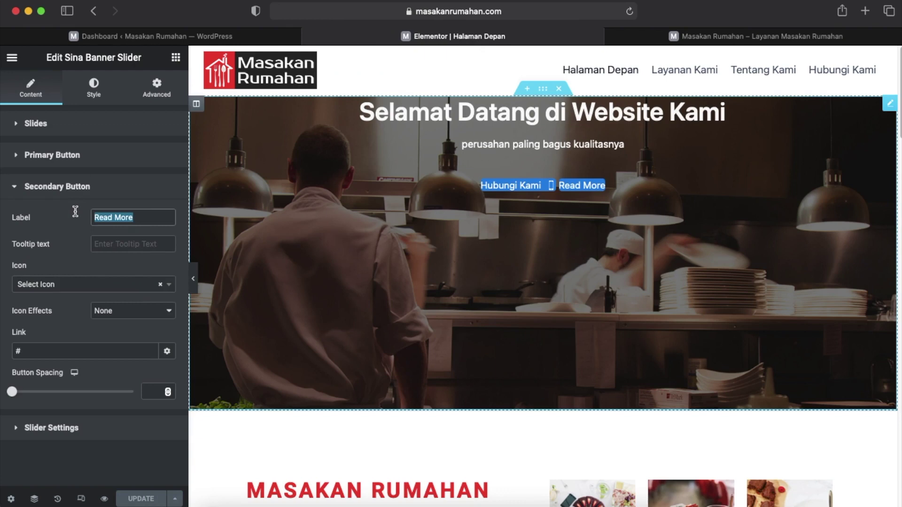
pyautogui.write('Chat')
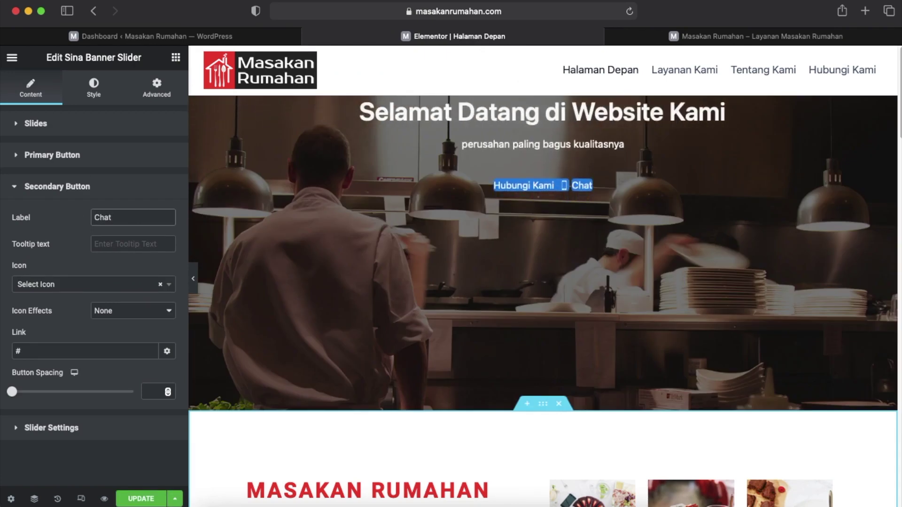
pyautogui.write(' dengan Ka')
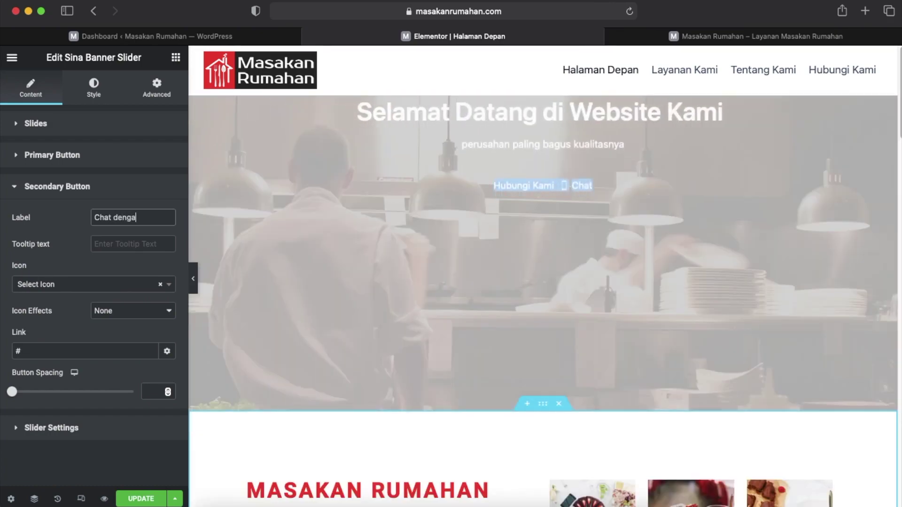
pyautogui.write('mi')
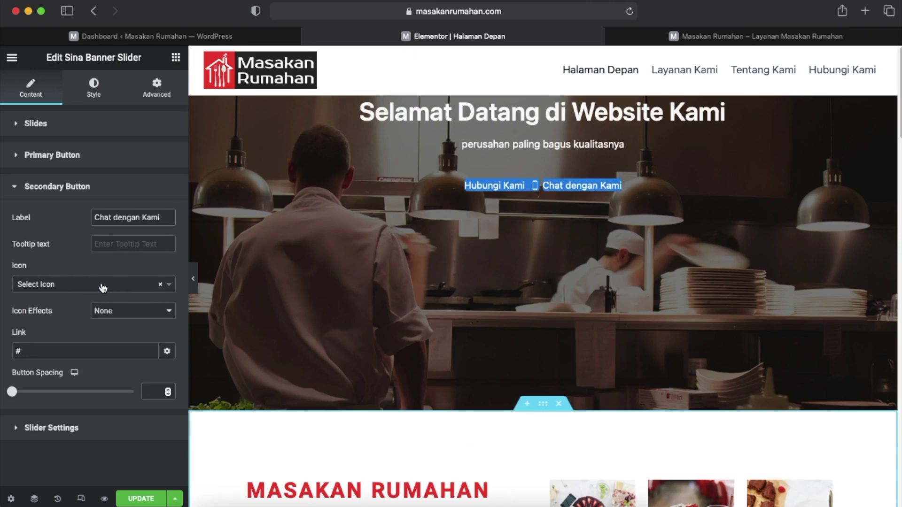
# Search the secondary button's icons for "what" and choose icofont-whatsapp.
pyautogui.click(103, 287)
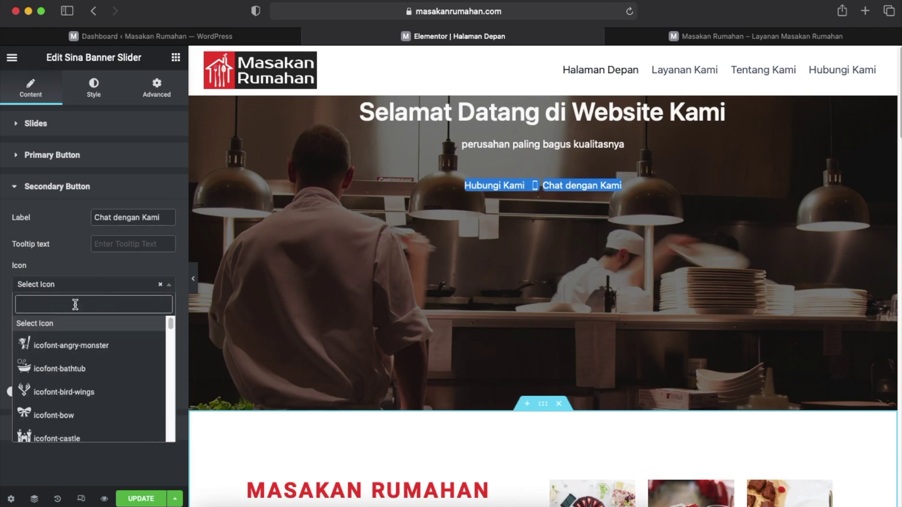
pyautogui.write('what')
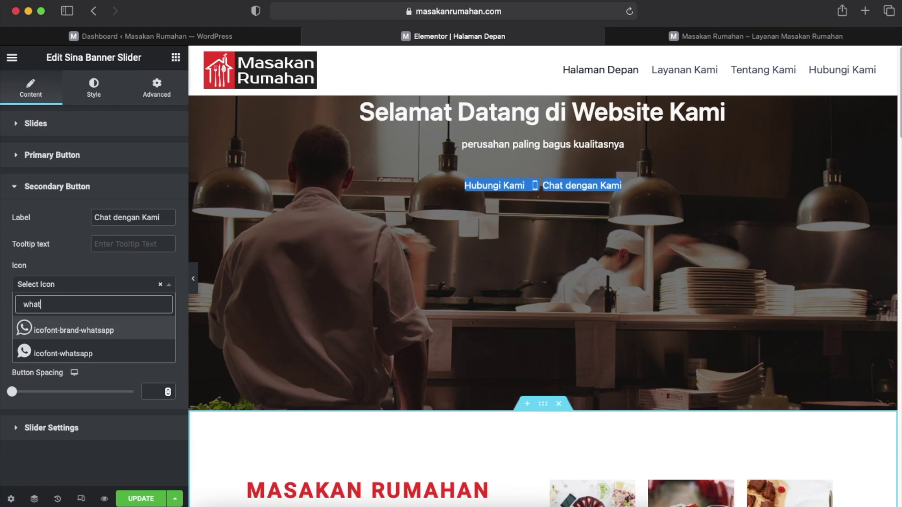
pyautogui.click(71, 353)
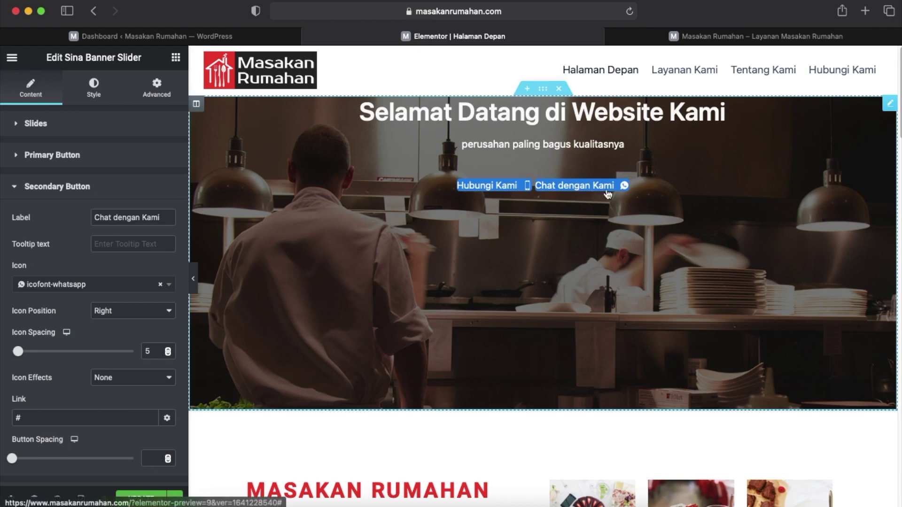
# In the secondary button's style settings, change the normal background color to green #05BC2D.
pyautogui.scroll(-1, 63, 355)
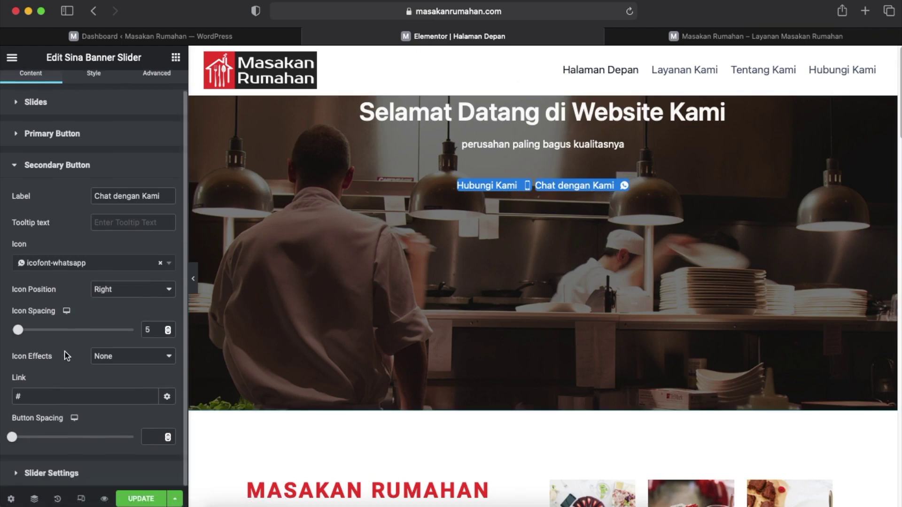
pyautogui.scroll(1, 67, 355)
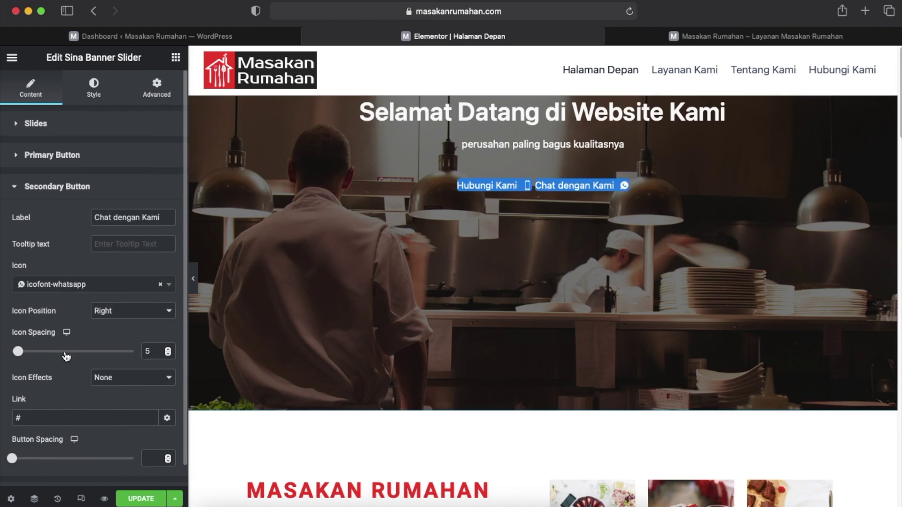
pyautogui.scroll(-1, 66, 357)
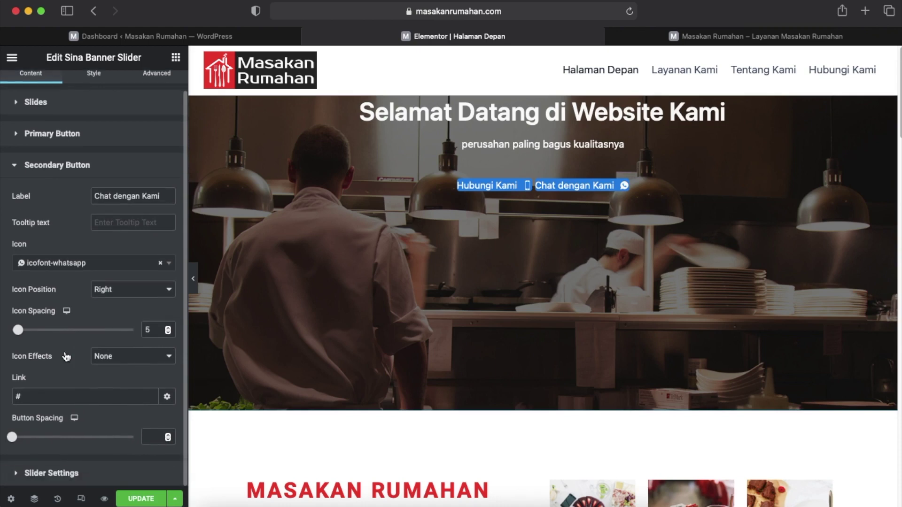
pyautogui.scroll(1, 70, 343)
pyautogui.click(94, 89)
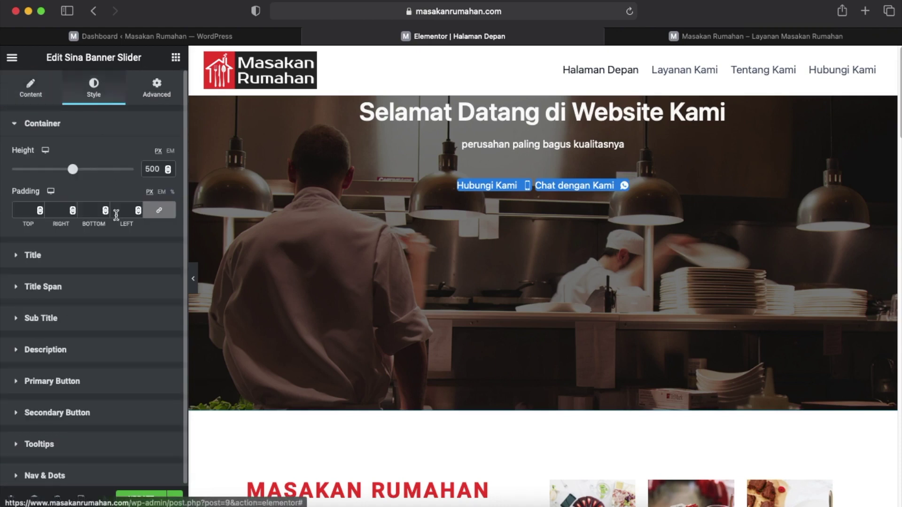
pyautogui.scroll(-1, 114, 262)
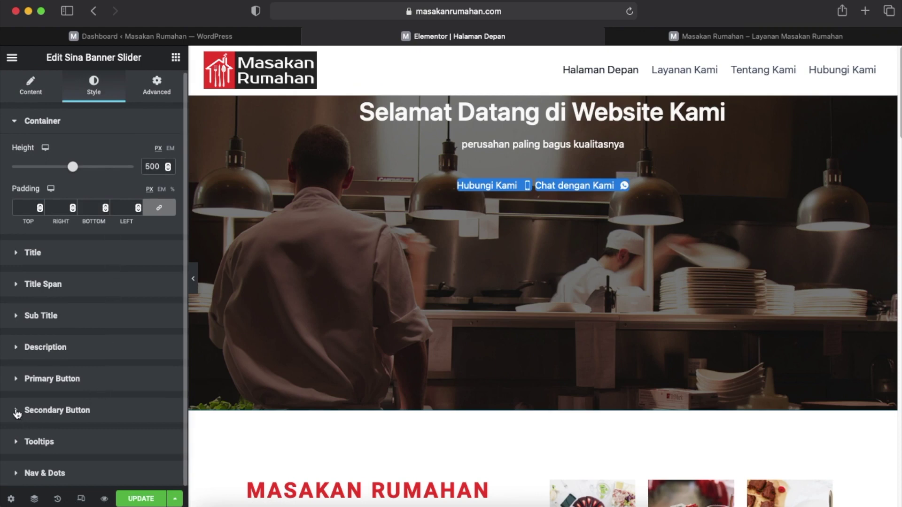
pyautogui.click(33, 411)
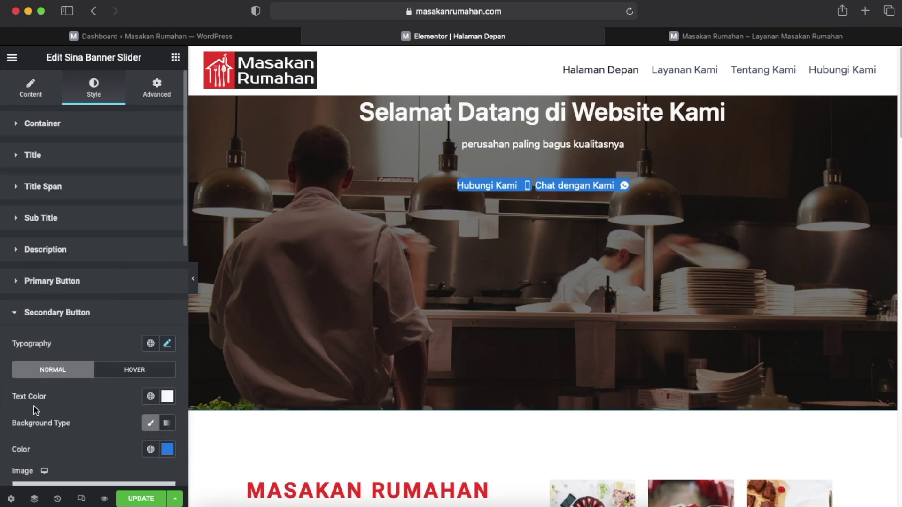
pyautogui.scroll(-2, 35, 411)
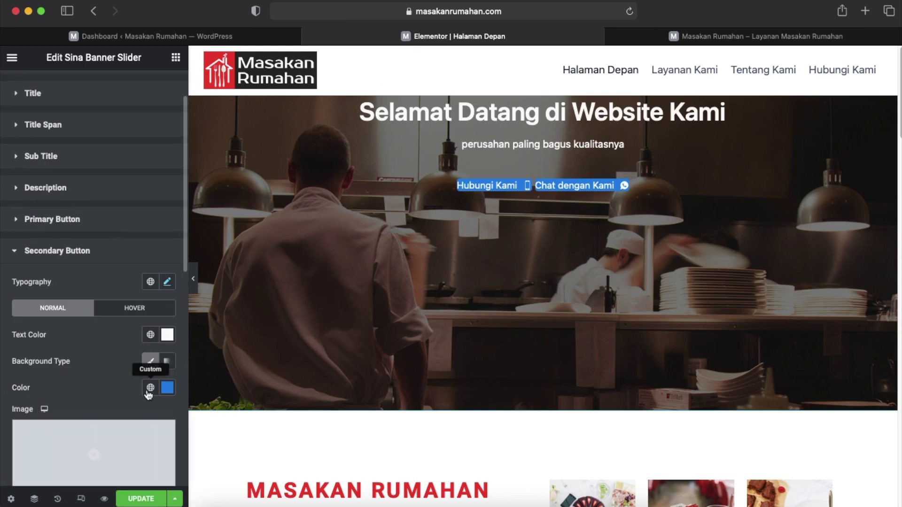
pyautogui.click(168, 388)
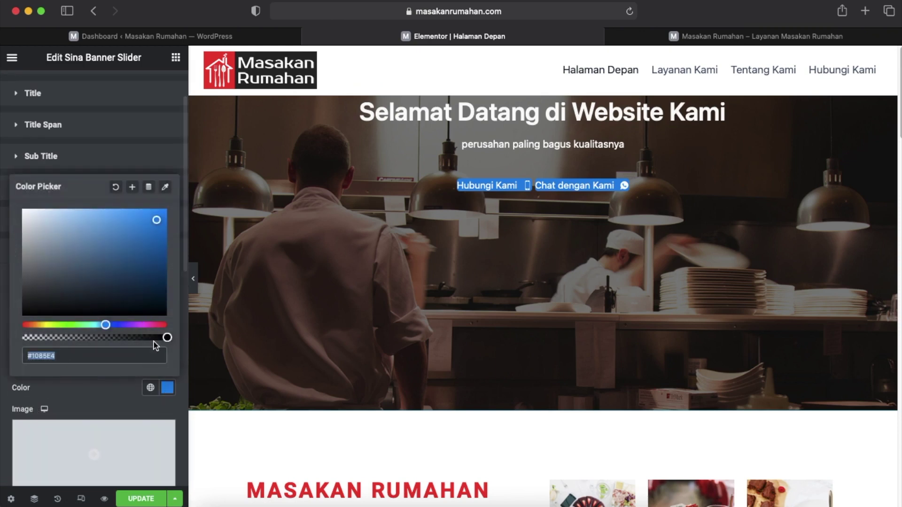
pyautogui.click(103, 324)
pyautogui.moveTo(103, 325); pyautogui.dragTo(75, 322)
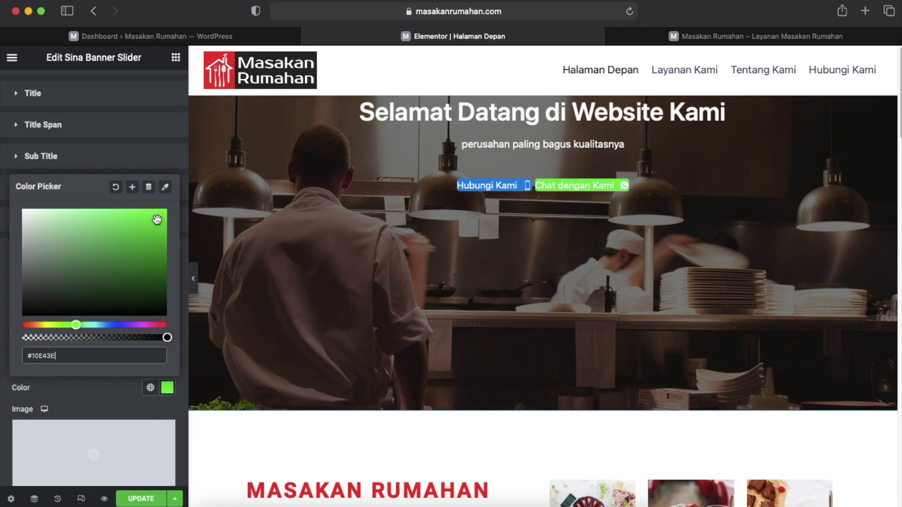
pyautogui.moveTo(157, 220); pyautogui.dragTo(163, 237)
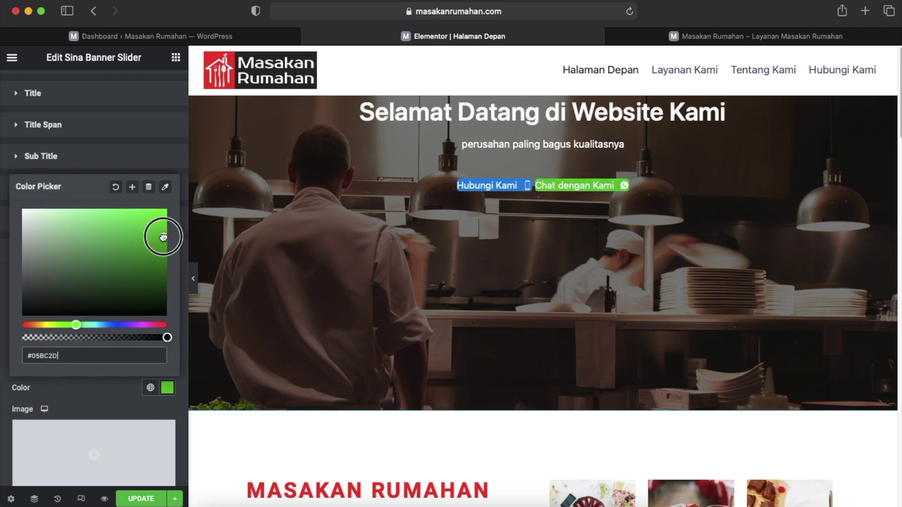
# Update the page and reload the live homepage to check the green "Chat dengan Kami" button.
pyautogui.click(153, 501)
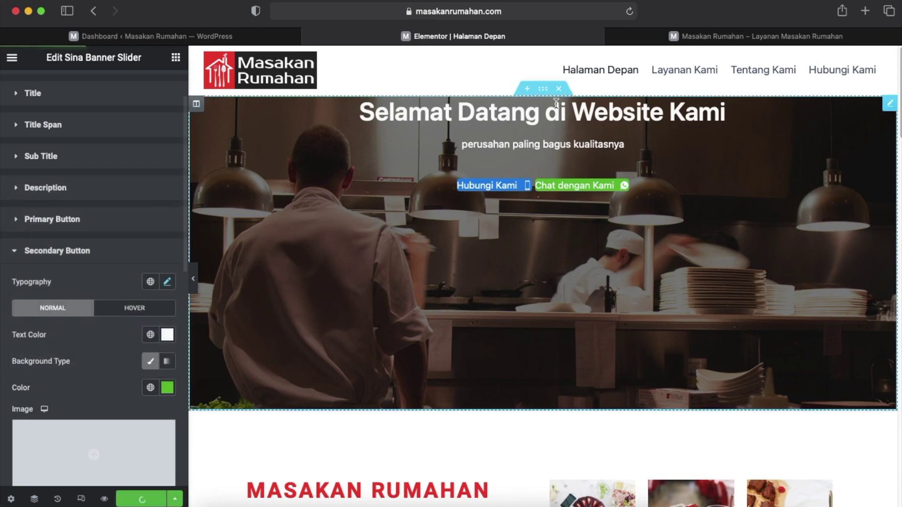
pyautogui.click(661, 40)
pyautogui.click(600, 15)
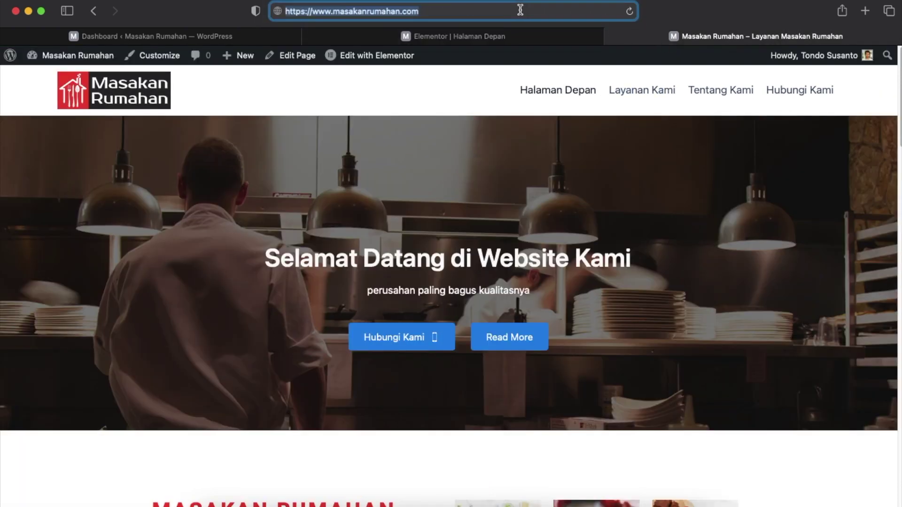
pyautogui.press('Return')
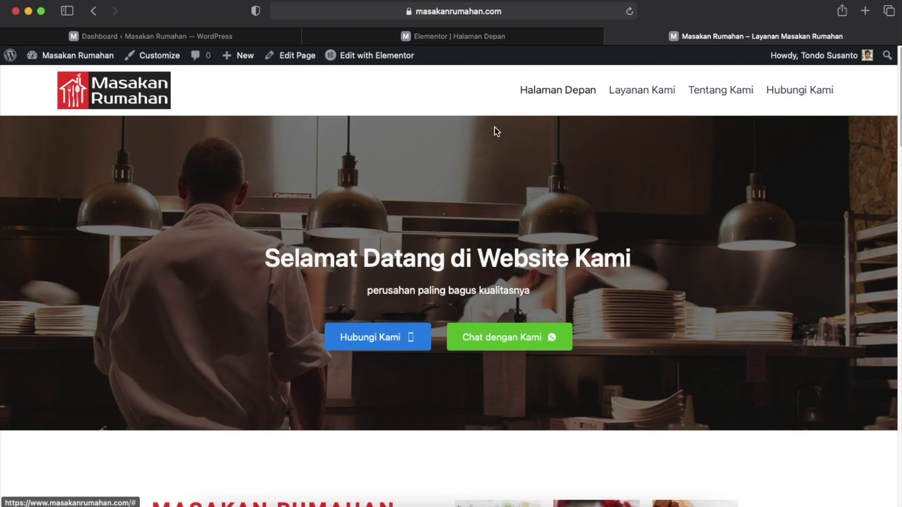
pyautogui.click(482, 36)
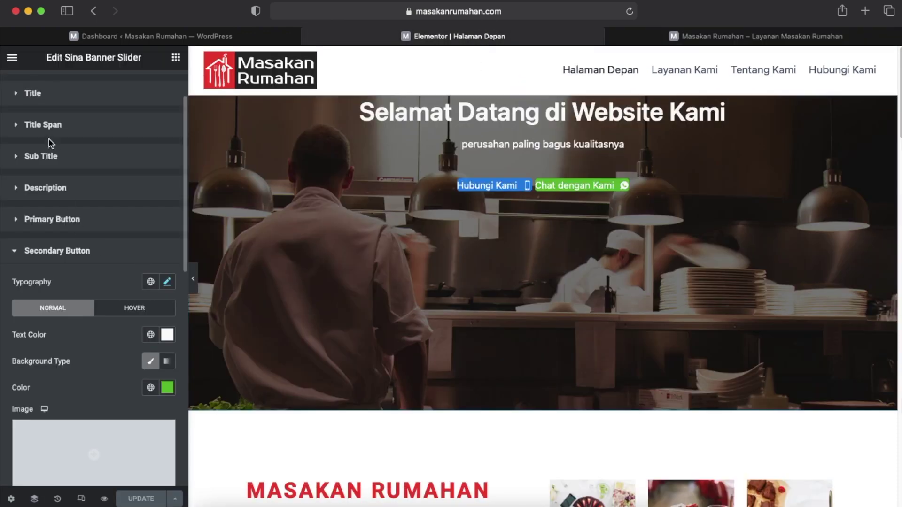
pyautogui.scroll(2, 48, 139)
pyautogui.click(31, 87)
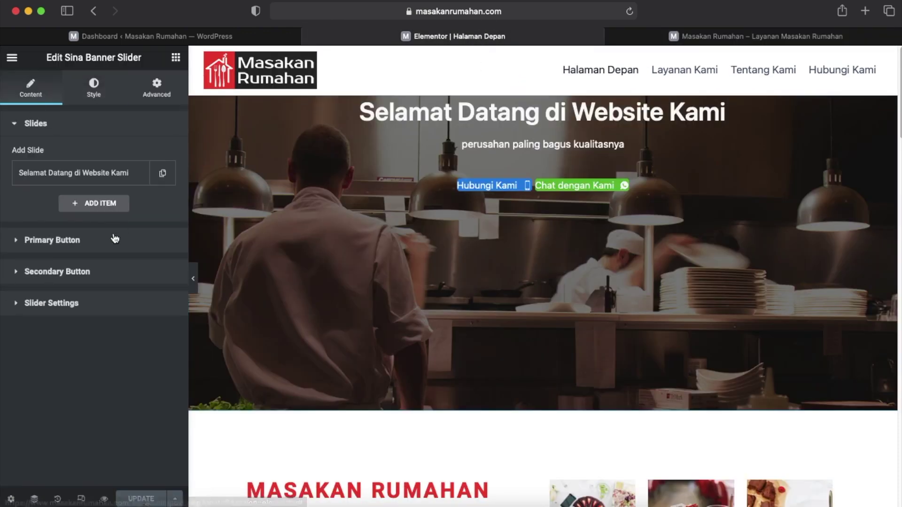
pyautogui.click(47, 244)
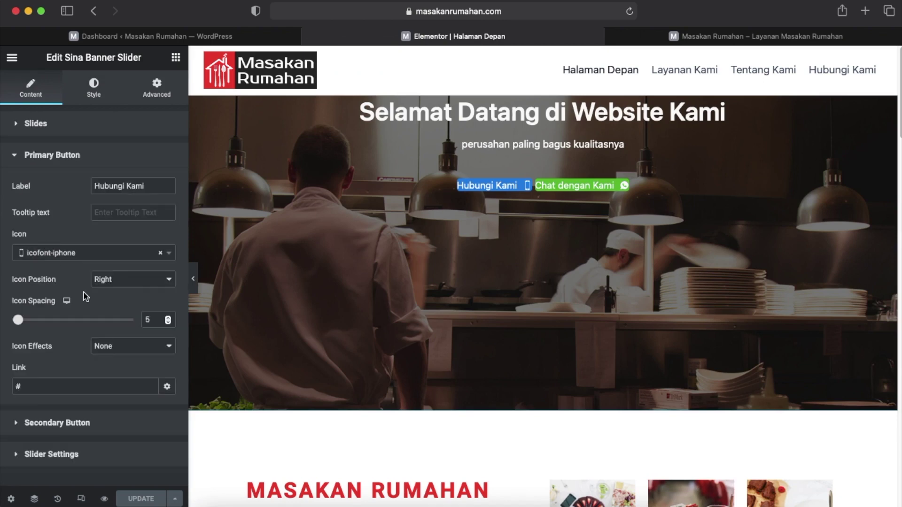
pyautogui.moveTo(67, 385); pyautogui.dragTo(1, 384)
pyautogui.press('super+v')
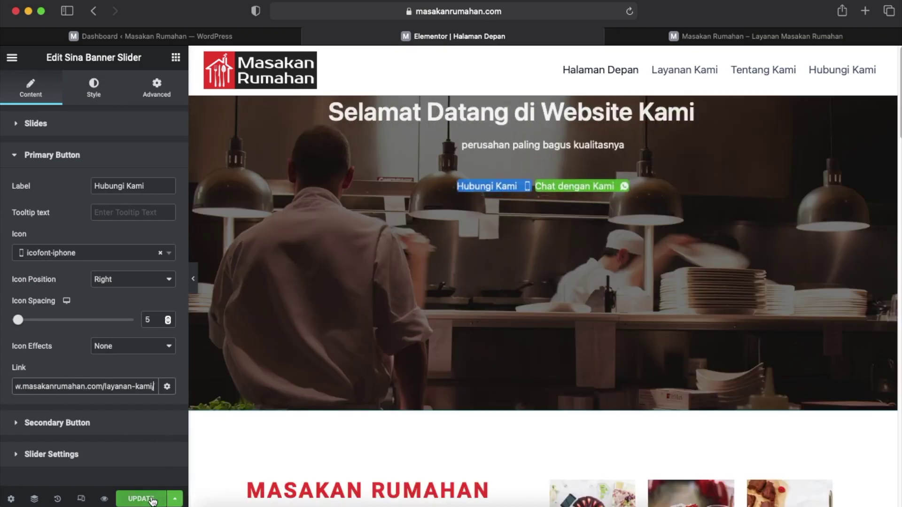
pyautogui.click(153, 501)
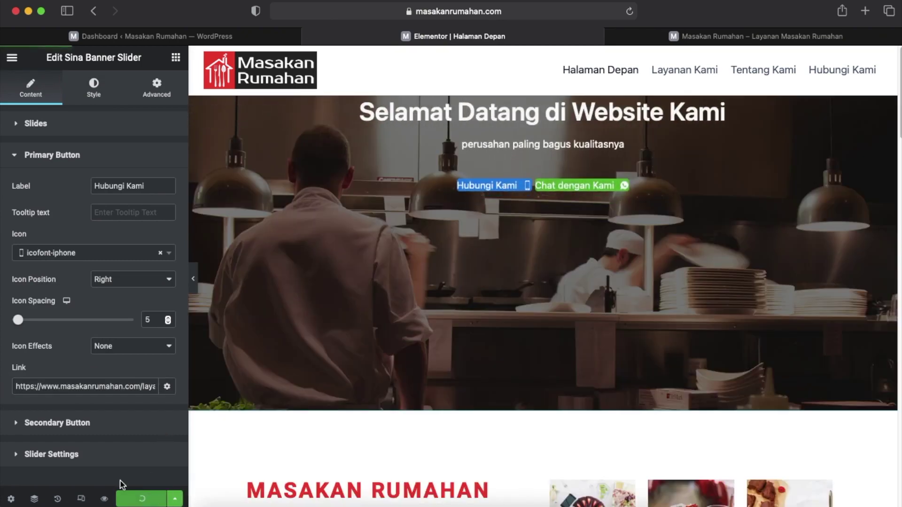
# Copy the "Hubungi Kami" menu item's address and use it as the banner slider's secondary button link.
pyautogui.click(78, 424)
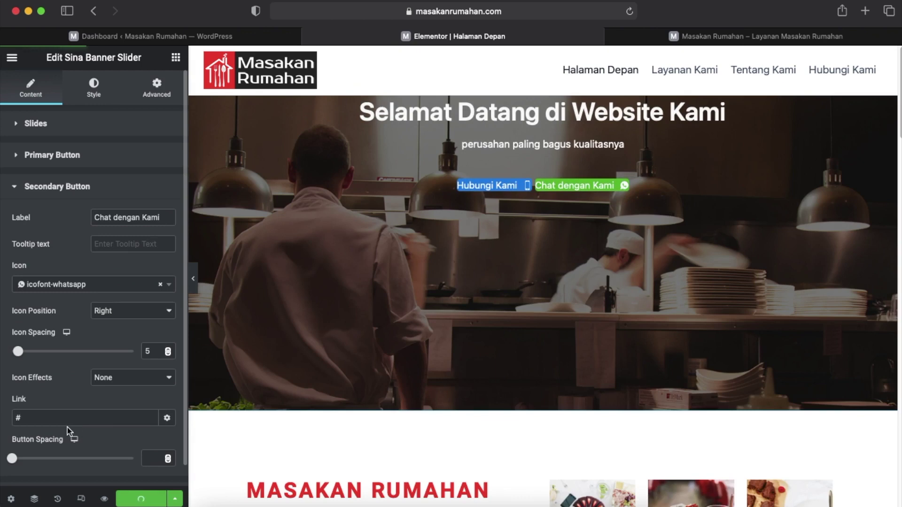
pyautogui.rightClick(847, 69)
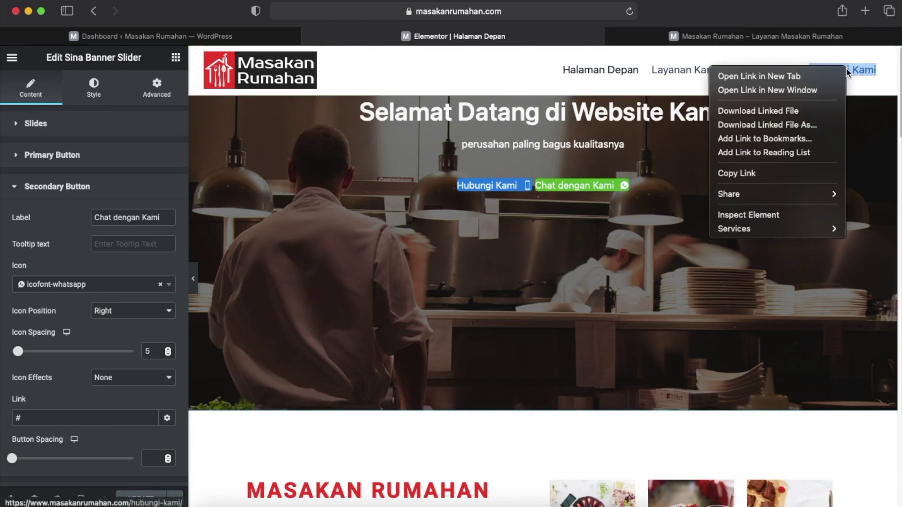
pyautogui.click(769, 175)
pyautogui.moveTo(28, 418); pyautogui.dragTo(6, 415)
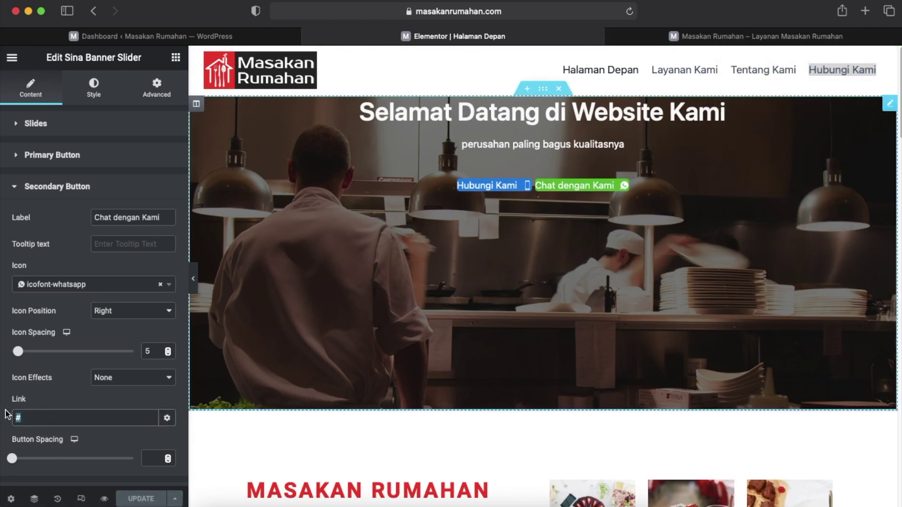
pyautogui.press('super+v')
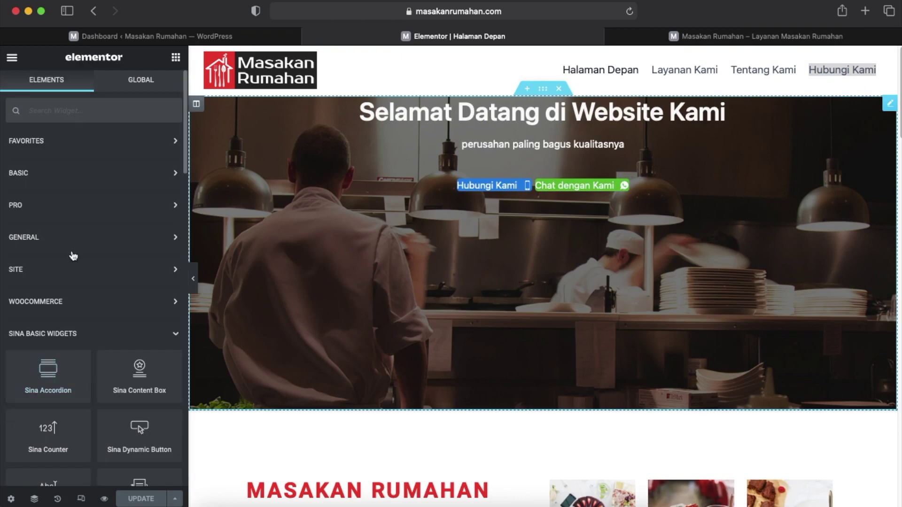
pyautogui.click(630, 191)
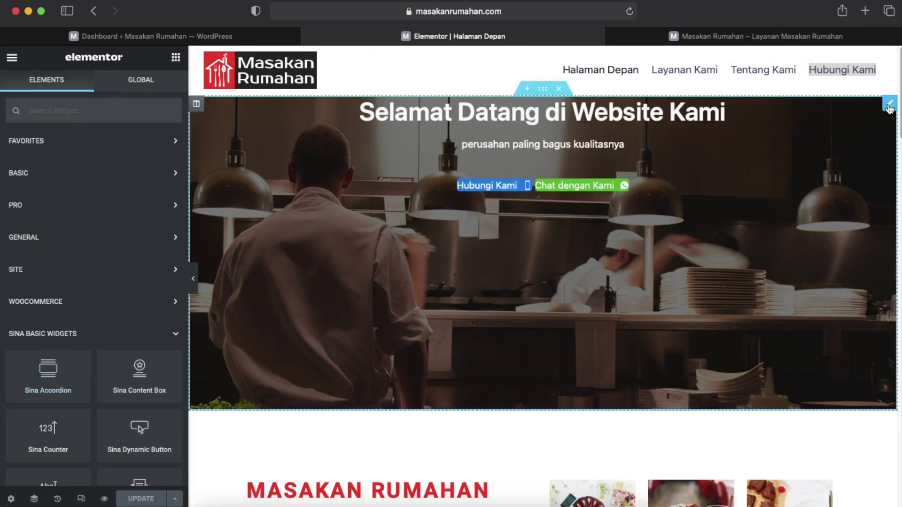
pyautogui.click(91, 272)
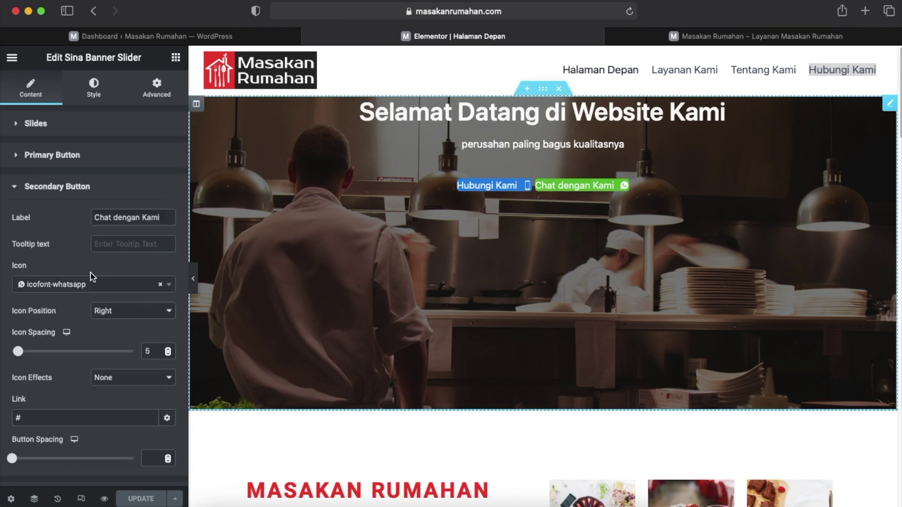
pyautogui.doubleClick(30, 418)
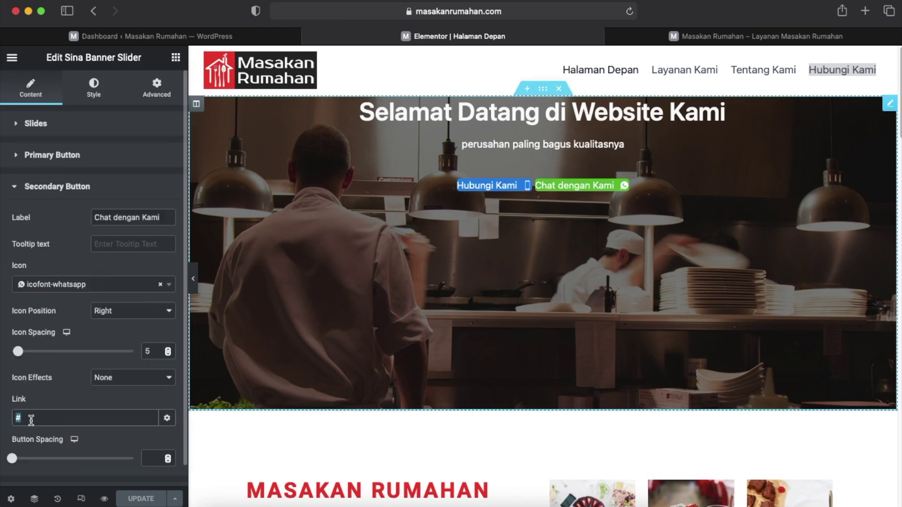
pyautogui.press('super+v')
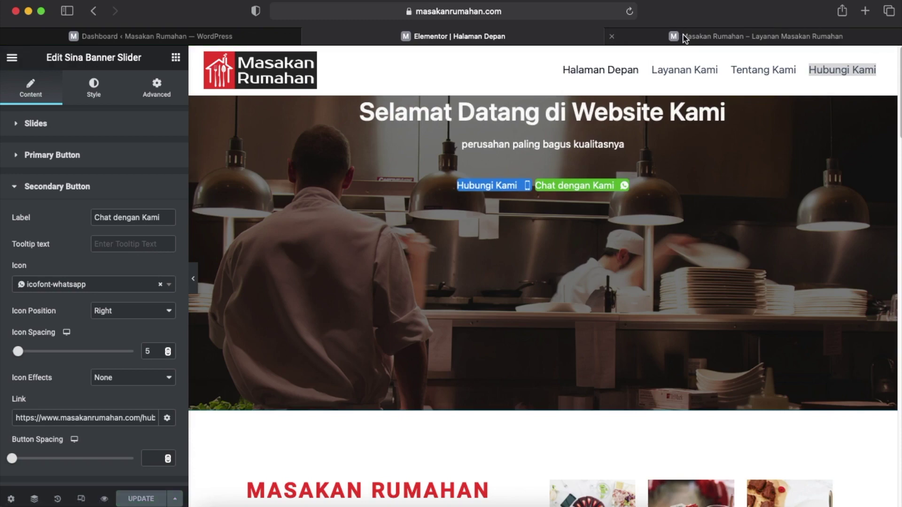
# On the live homepage, test the banner's "Hubungi Kami" button link and return to the homepage.
pyautogui.click(629, 36)
pyautogui.click(629, 10)
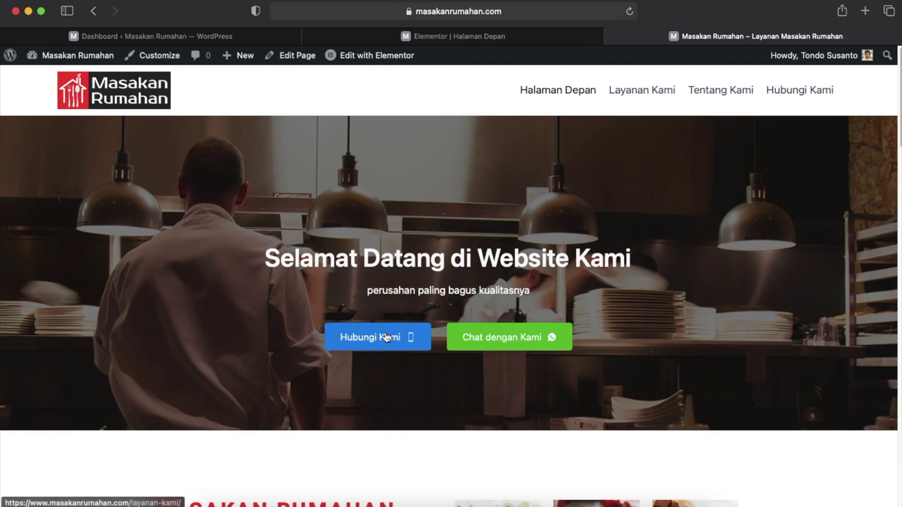
pyautogui.click(386, 337)
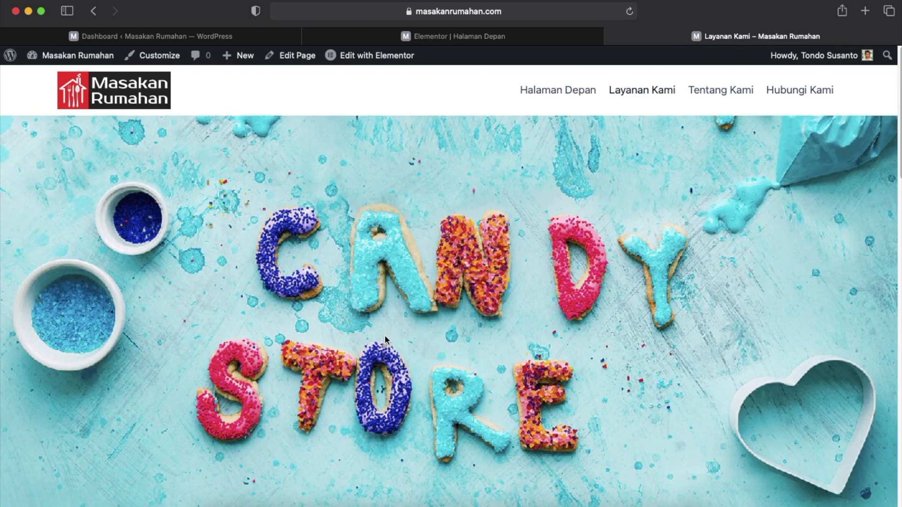
pyautogui.click(162, 102)
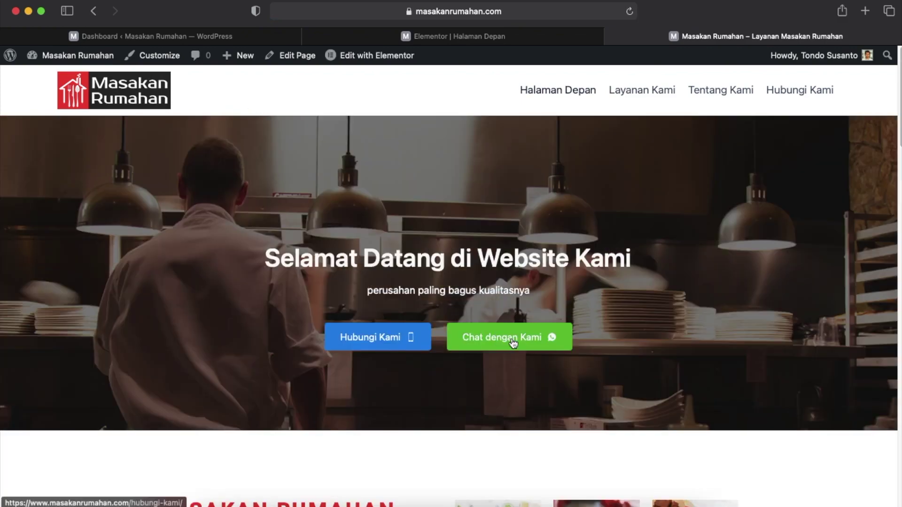
# Follow the banner's "Chat dengan Kami" button, look through the page it opens, and return to the homepage.
pyautogui.click(511, 337)
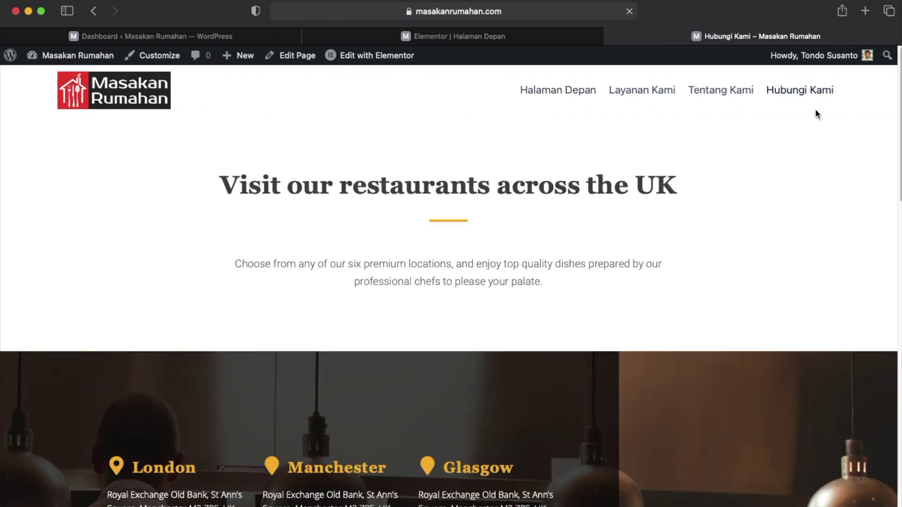
pyautogui.scroll(-8, 640, 237)
pyautogui.scroll(-5, 639, 239)
pyautogui.scroll(12, 610, 230)
pyautogui.click(167, 104)
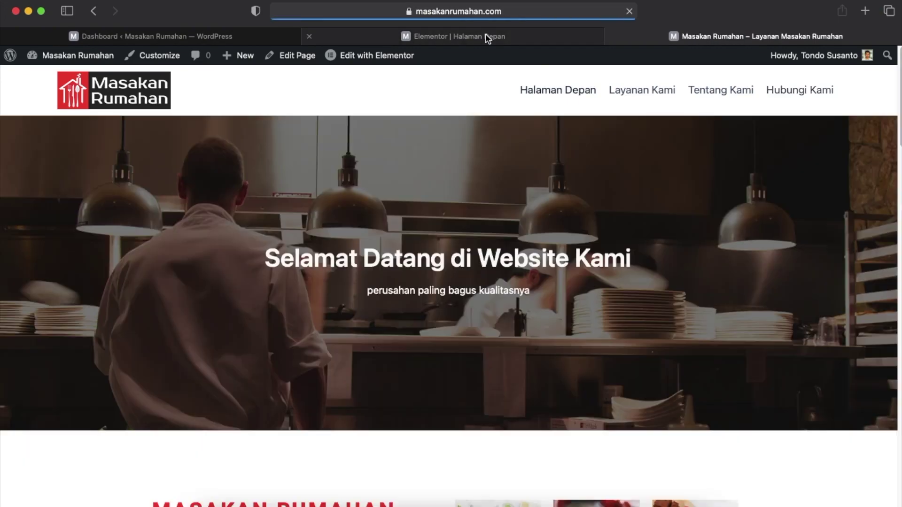
# In the editor, duplicate the banner's slide and replace the copy's image with the Candy Store picture from the media library.
pyautogui.click(445, 37)
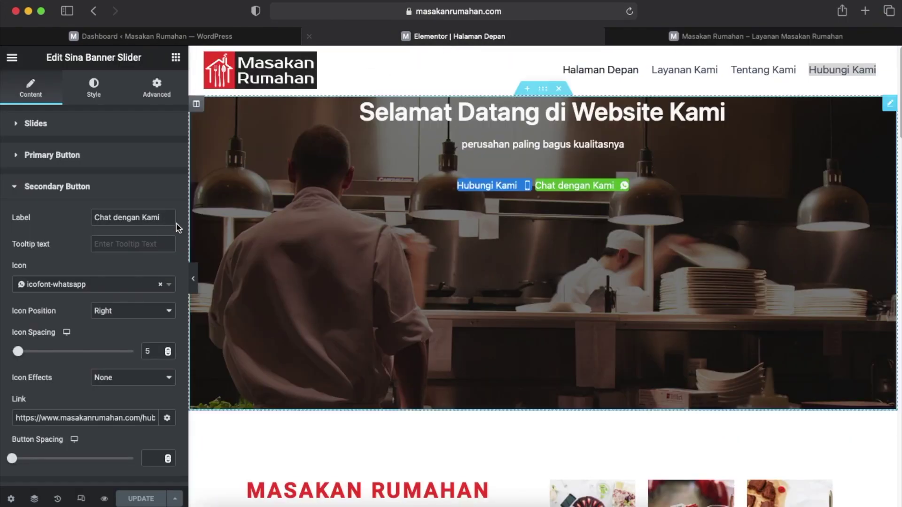
pyautogui.click(21, 127)
pyautogui.click(163, 173)
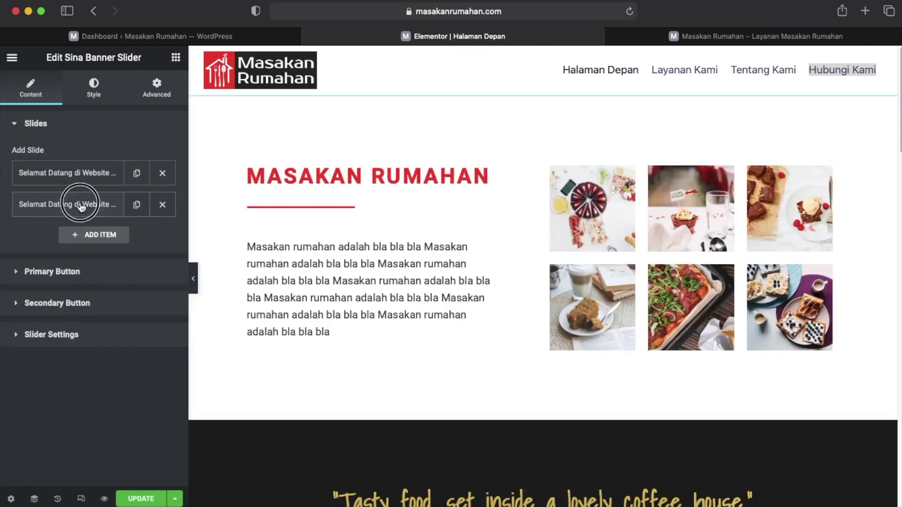
pyautogui.click(80, 204)
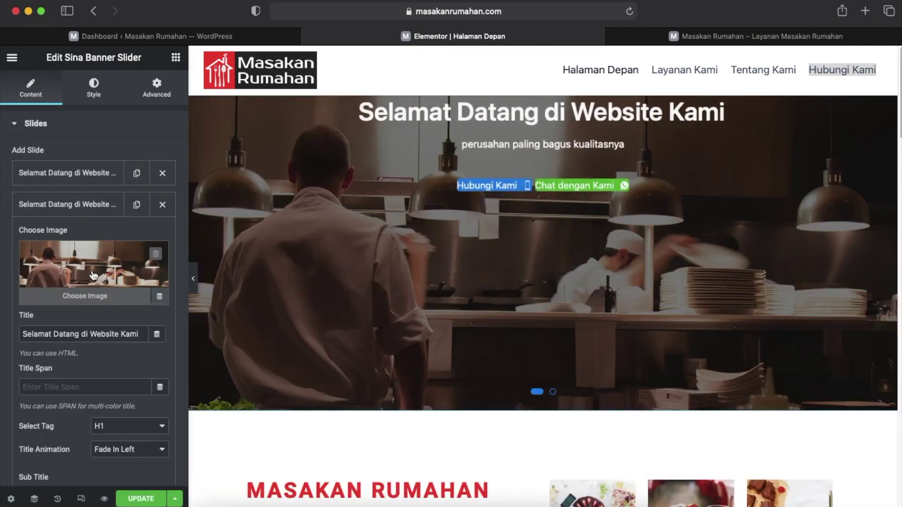
pyautogui.click(93, 276)
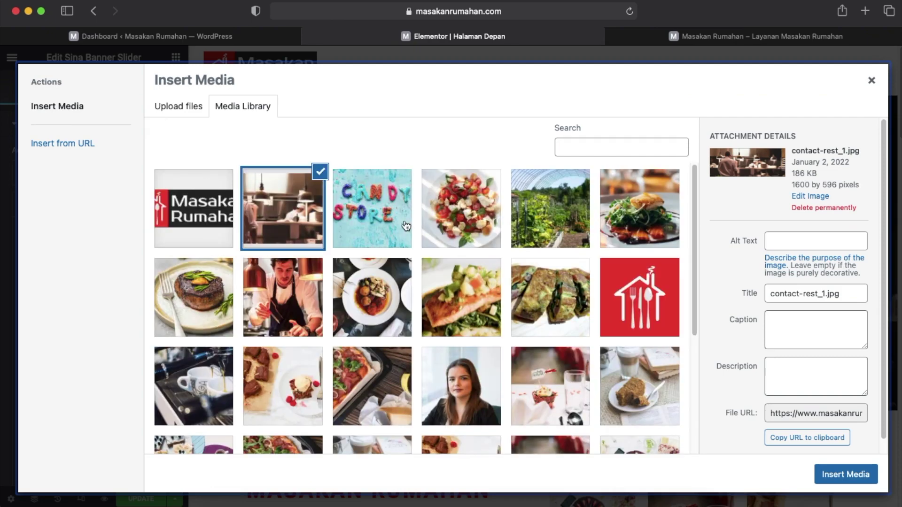
pyautogui.click(389, 224)
pyautogui.click(836, 477)
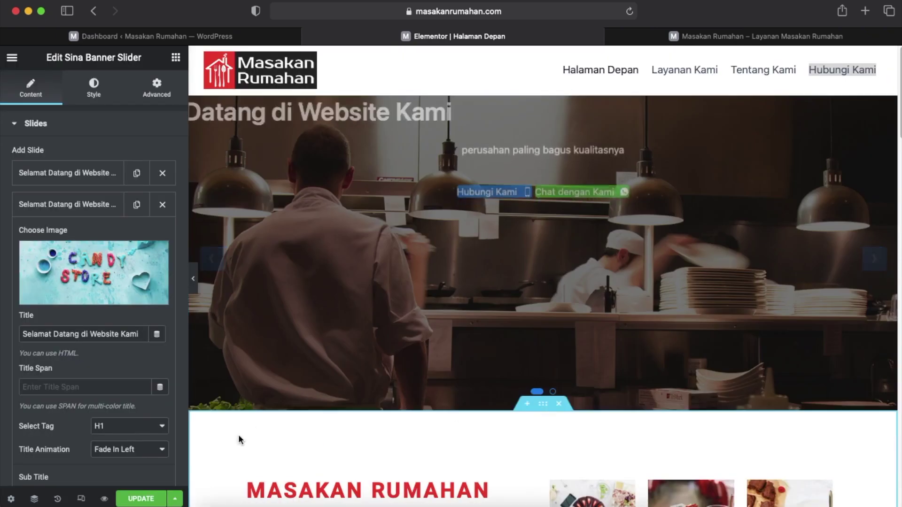
# Update the page and reload the live homepage to check the two-slide banner.
pyautogui.click(141, 498)
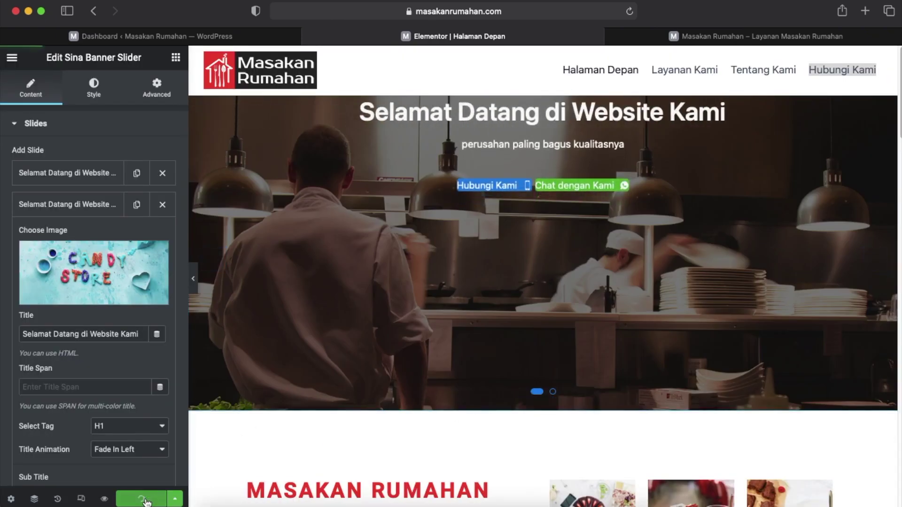
pyautogui.click(725, 38)
pyautogui.click(568, 10)
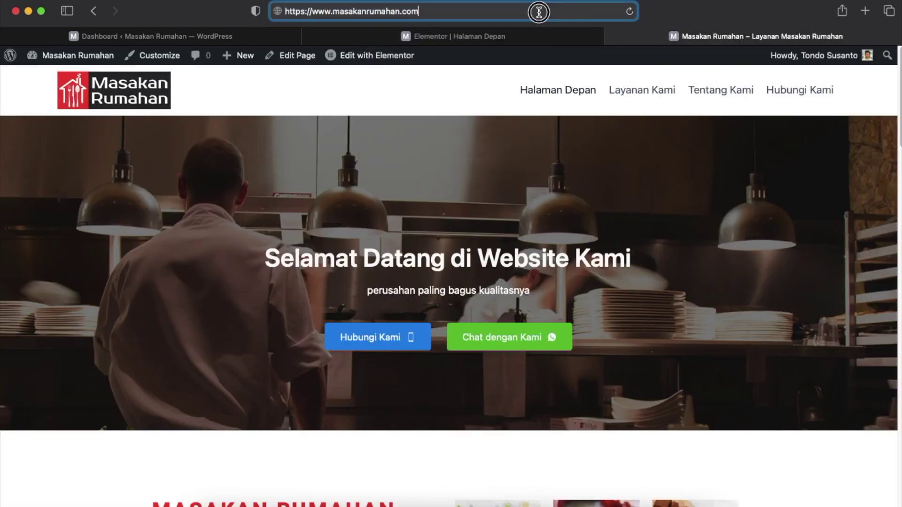
pyautogui.press('Return')
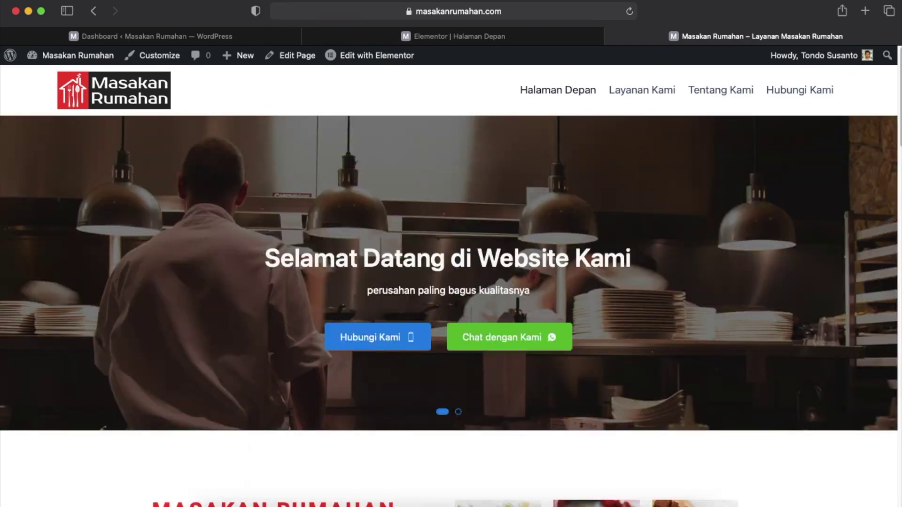
# Review the live homepage's sections from the banner down and watch the banner alternate between its two slides.
pyautogui.scroll(-10, 646, 248)
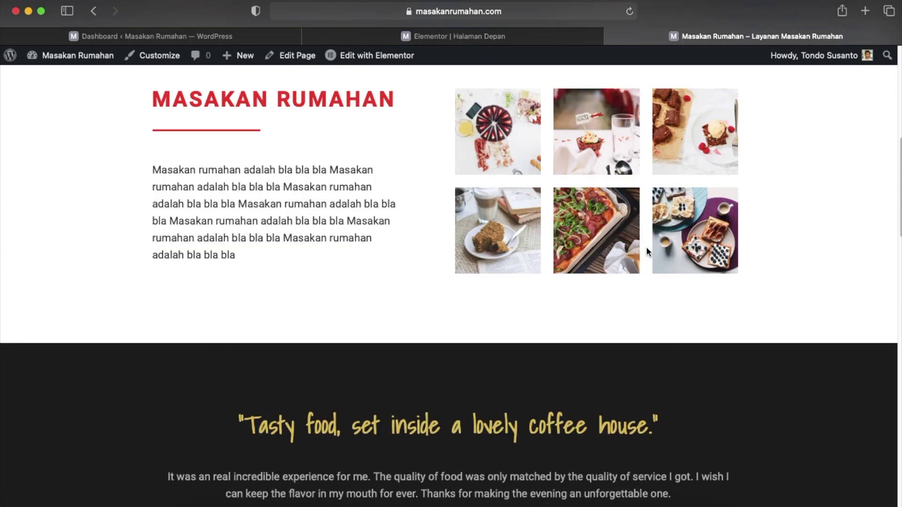
pyautogui.scroll(-15, 646, 249)
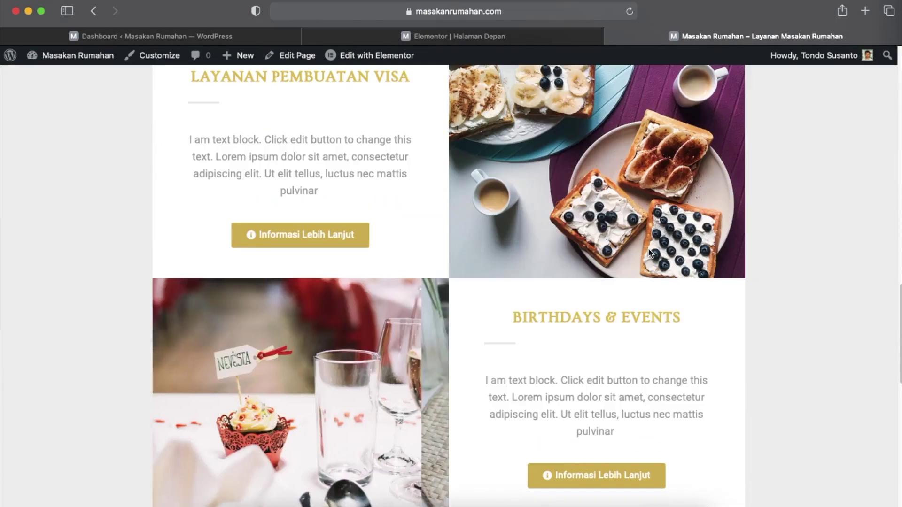
pyautogui.scroll(-13, 649, 253)
pyautogui.scroll(20, 648, 253)
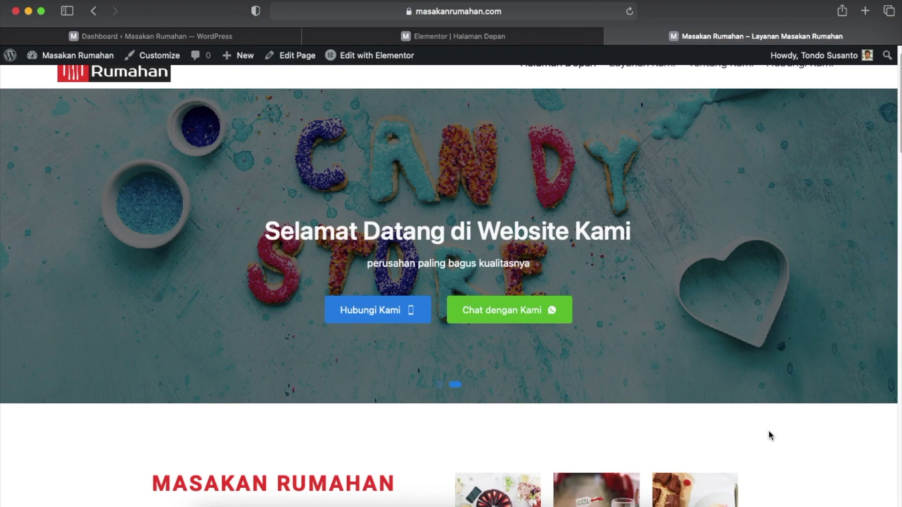
pyautogui.scroll(1, 770, 435)
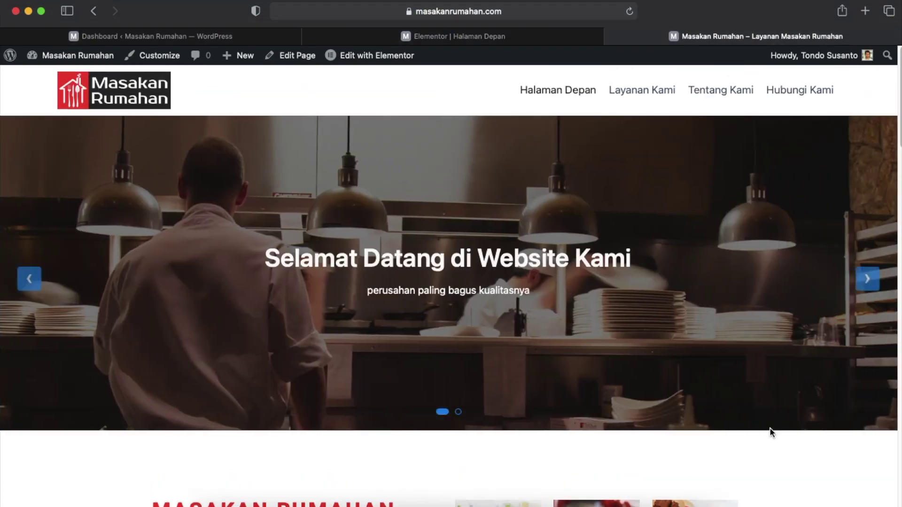
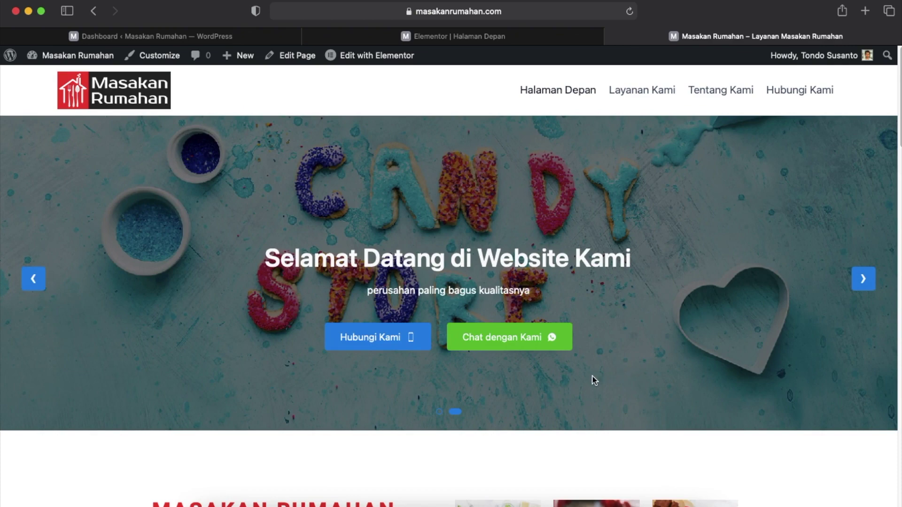
pyautogui.scroll(-3, 594, 379)
pyautogui.scroll(3, 606, 397)
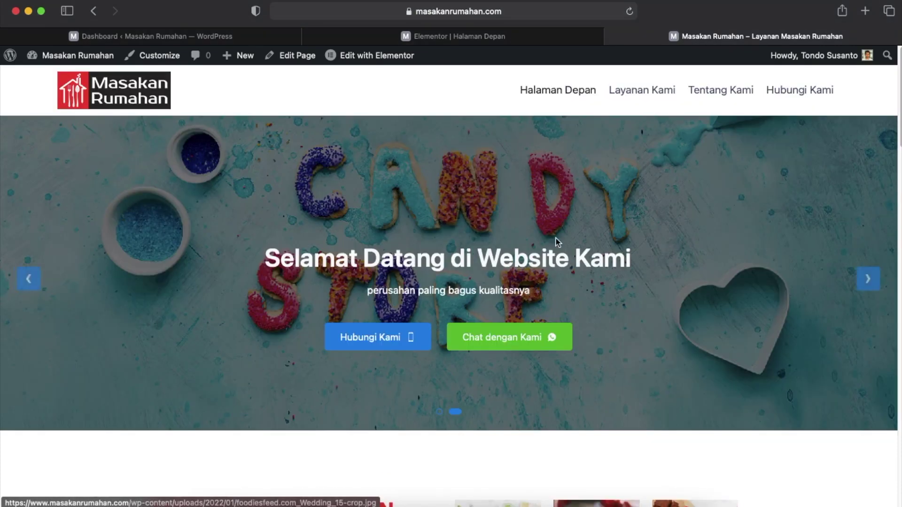
# Return to the Elementor editor and search the widgets for "call", then clear the search.
pyautogui.click(472, 39)
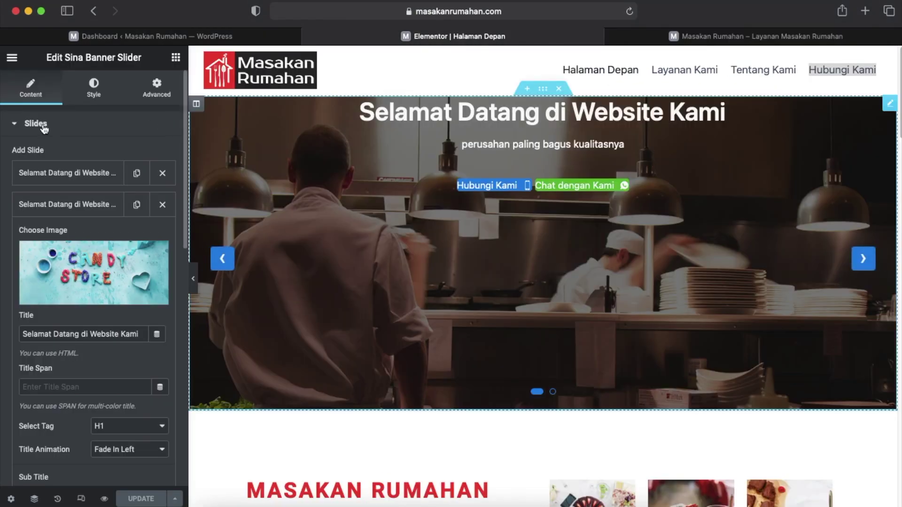
pyautogui.click(175, 57)
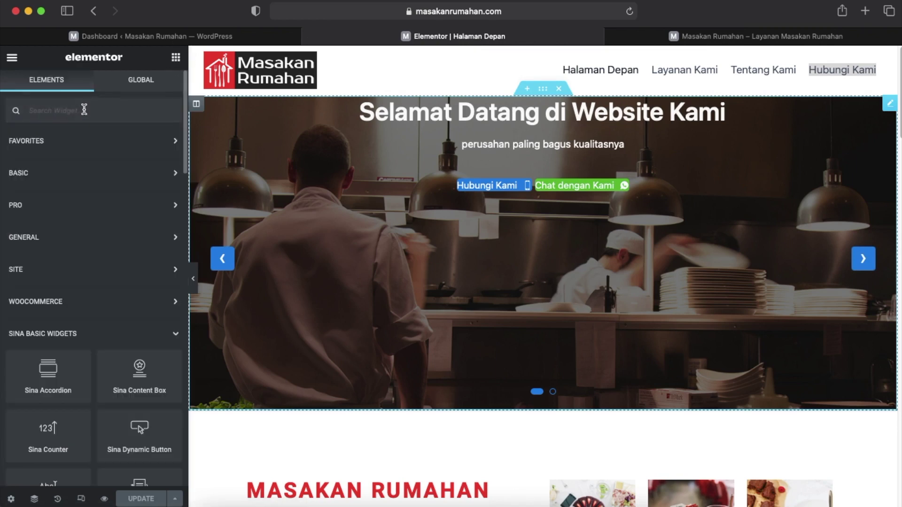
pyautogui.write('call')
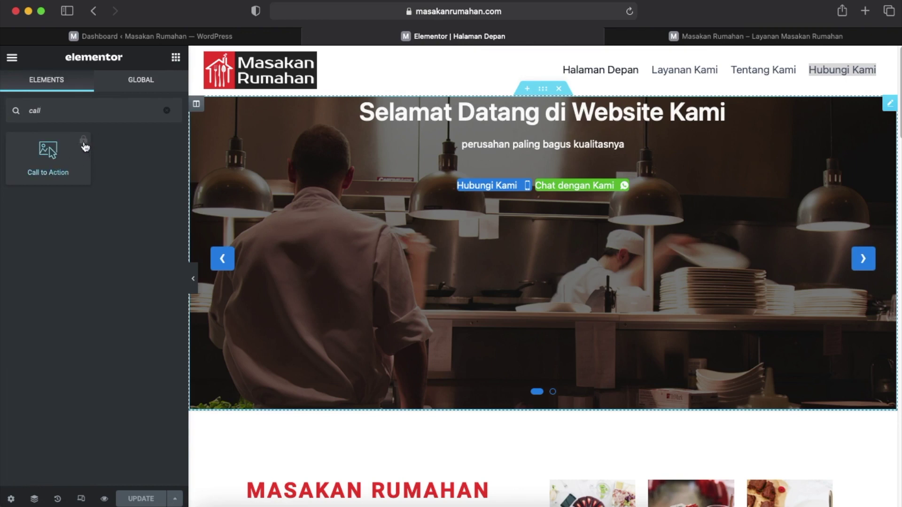
pyautogui.click(165, 112)
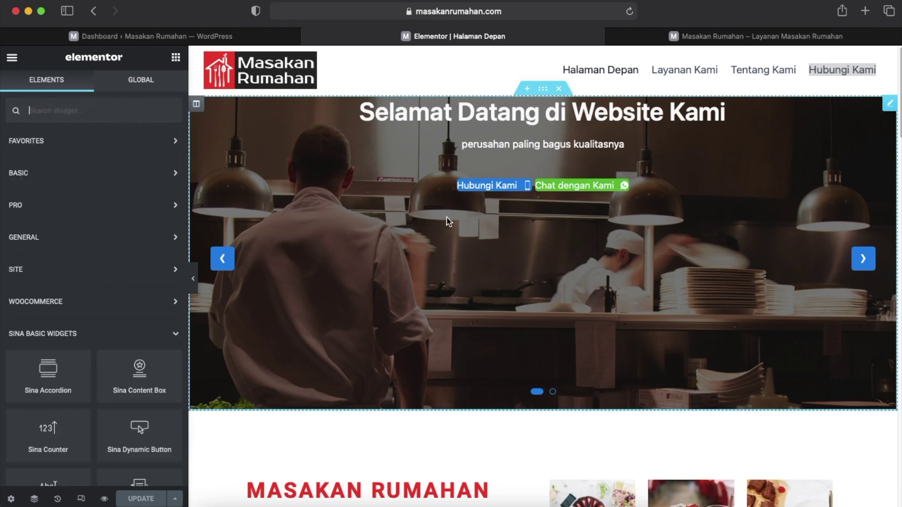
# Open the template library from the empty area at the page's end and filter its blocks to the Call To Action category.
pyautogui.scroll(-20, 448, 220)
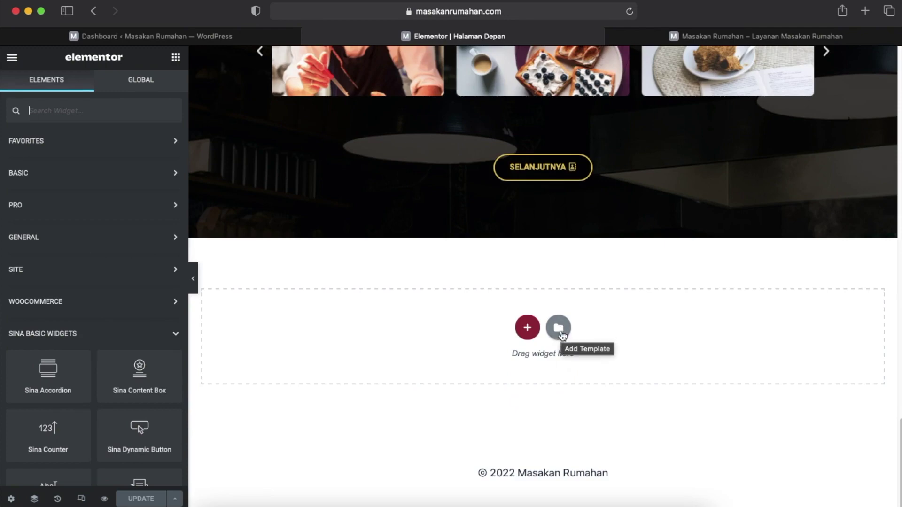
pyautogui.click(560, 330)
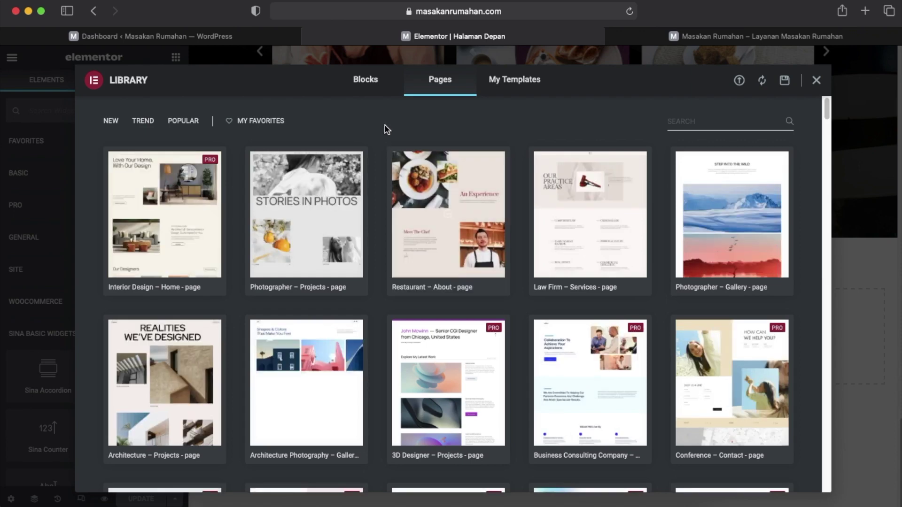
pyautogui.click(364, 83)
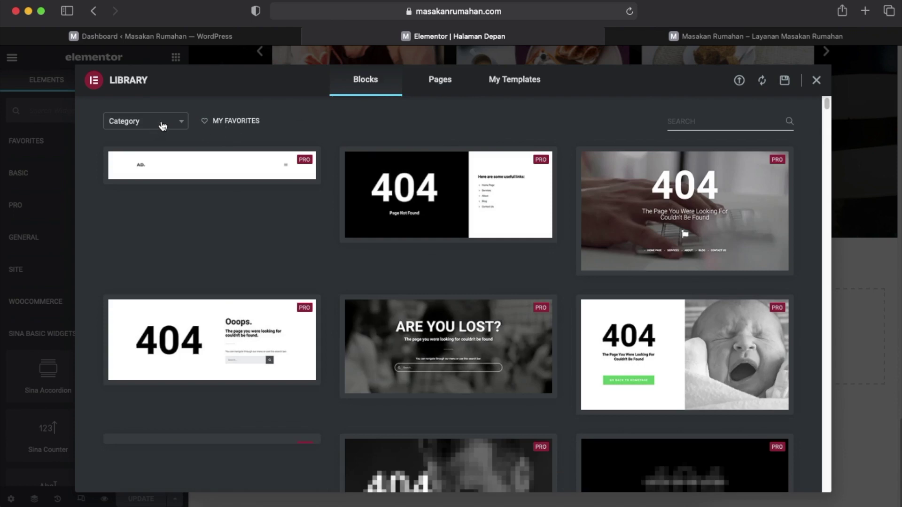
pyautogui.click(162, 126)
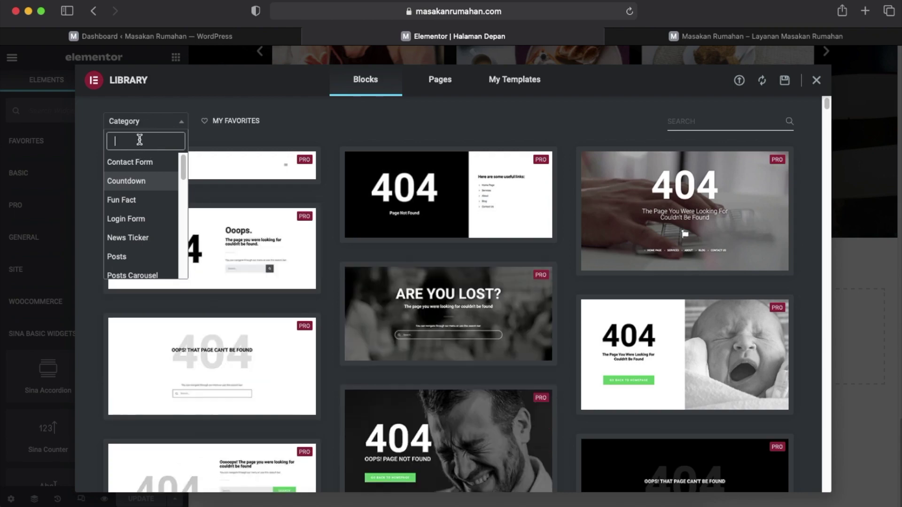
pyautogui.write('ca')
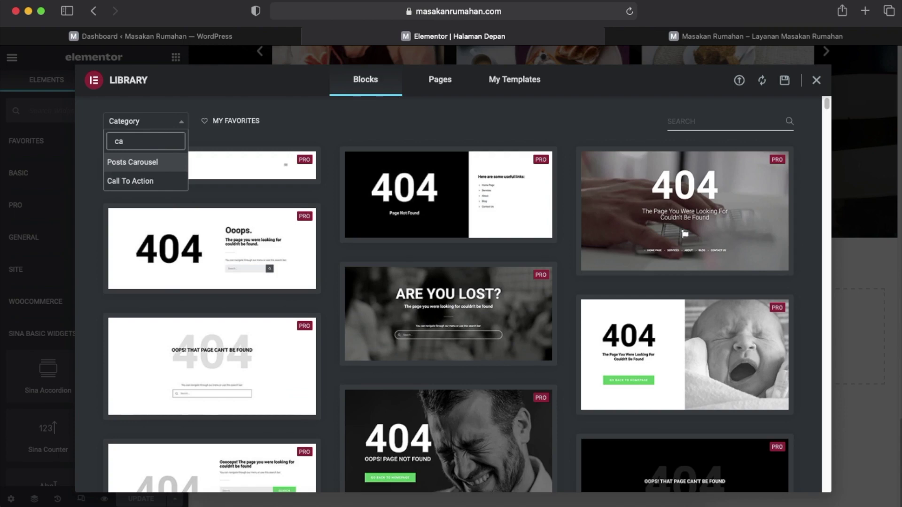
pyautogui.click(147, 182)
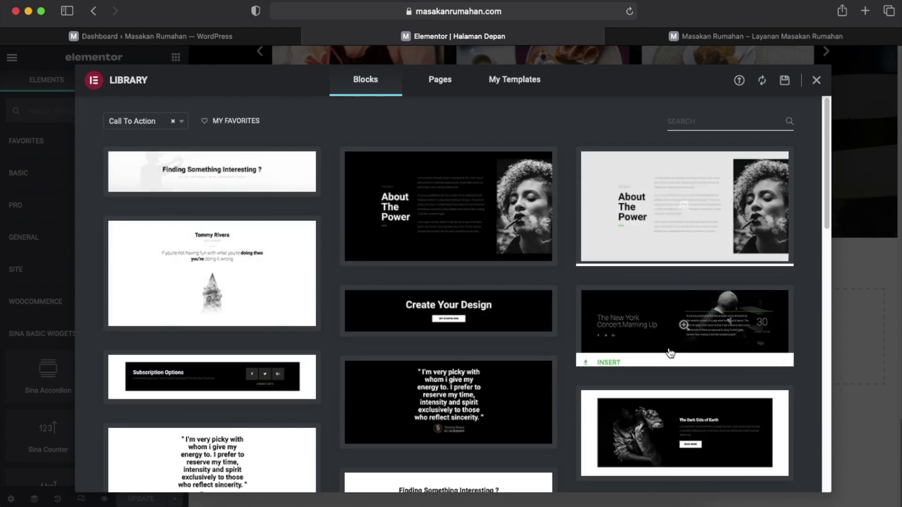
# Insert the "Join Over Million People" block, connecting the site to the template library with the existing account.
pyautogui.scroll(-1, 597, 273)
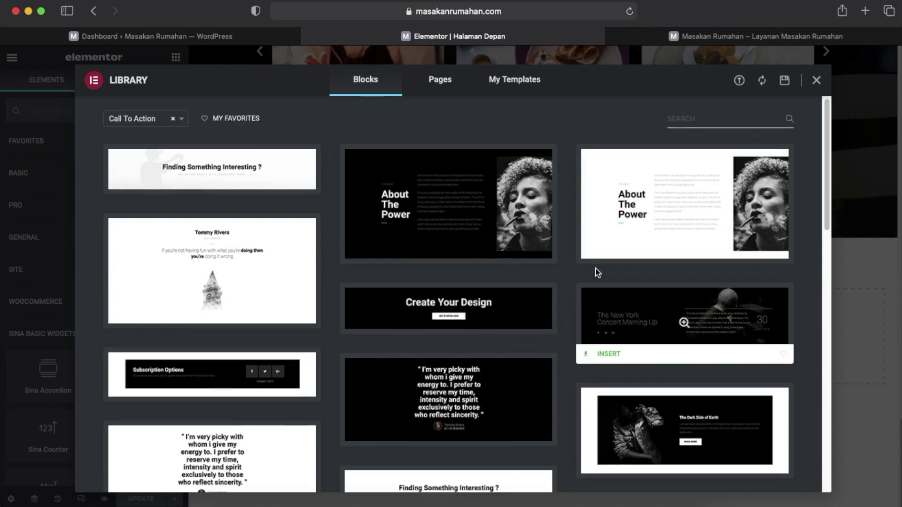
pyautogui.scroll(-1, 516, 310)
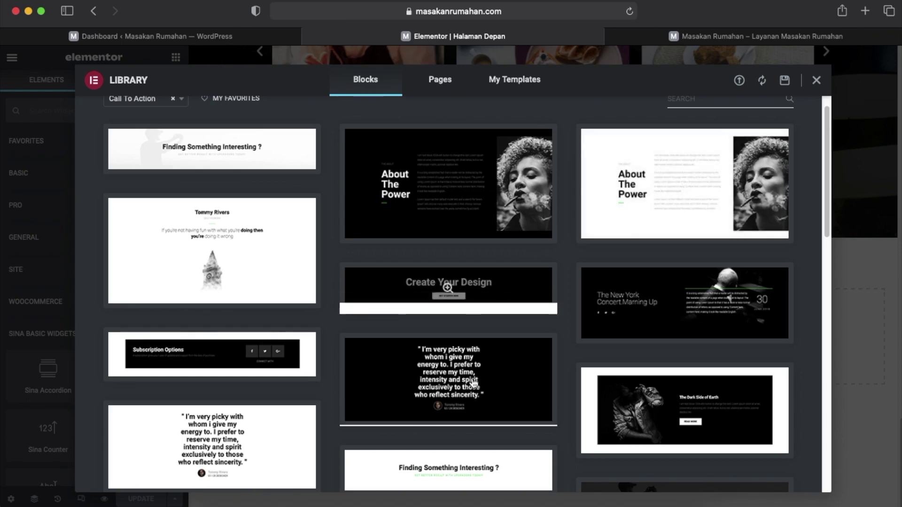
pyautogui.moveTo(376, 313)
pyautogui.moveTo(160, 373)
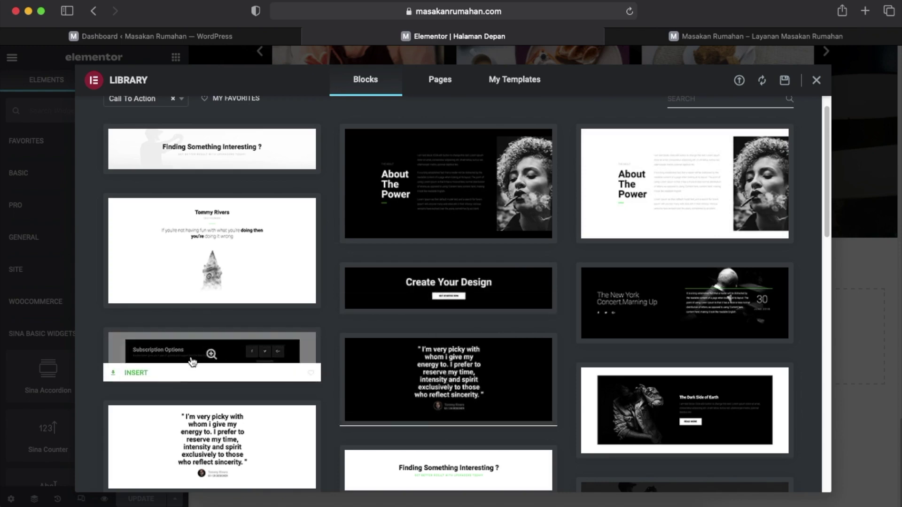
pyautogui.scroll(-5, 447, 284)
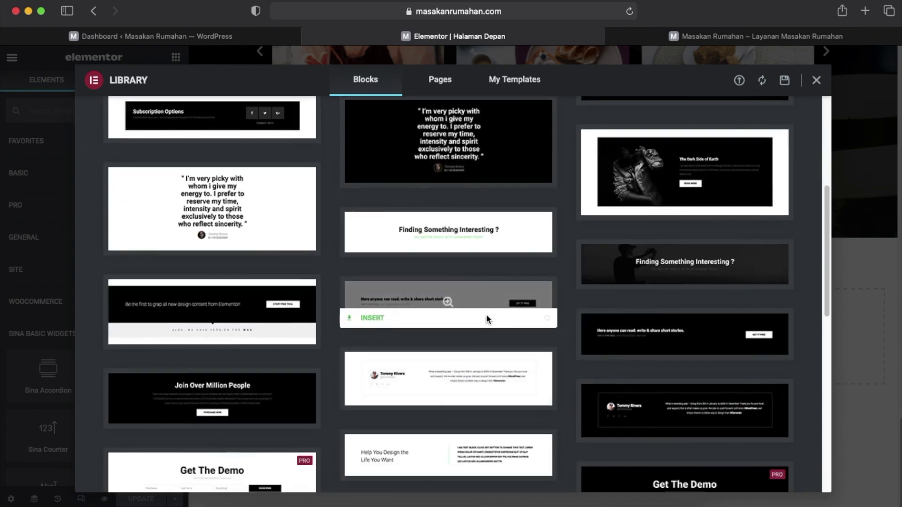
pyautogui.moveTo(350, 385)
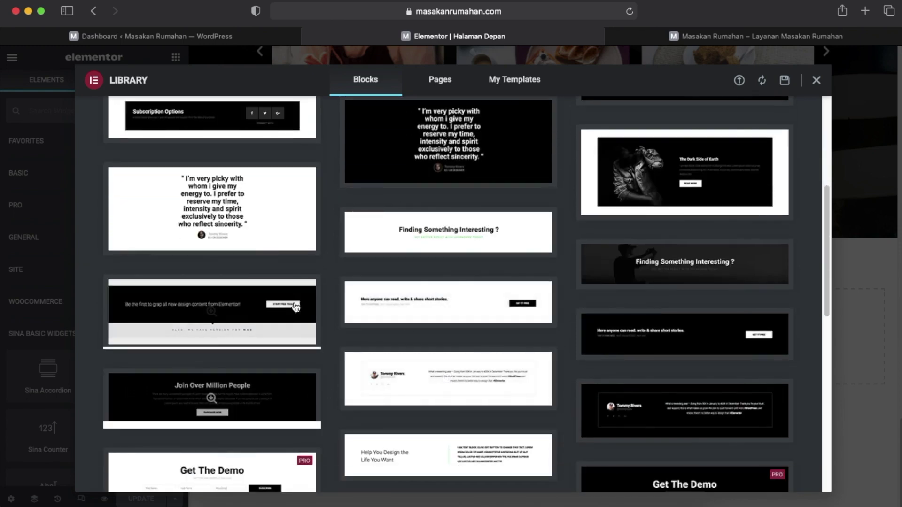
pyautogui.moveTo(258, 404)
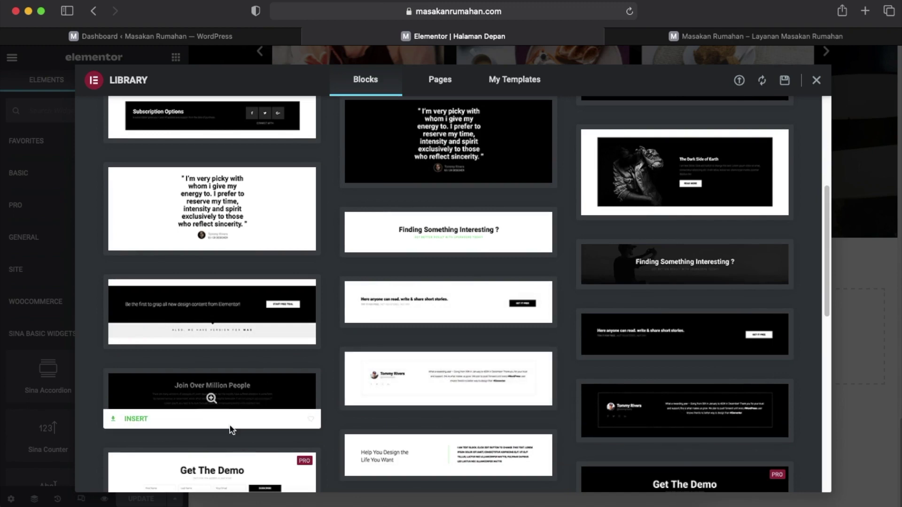
pyautogui.click(132, 421)
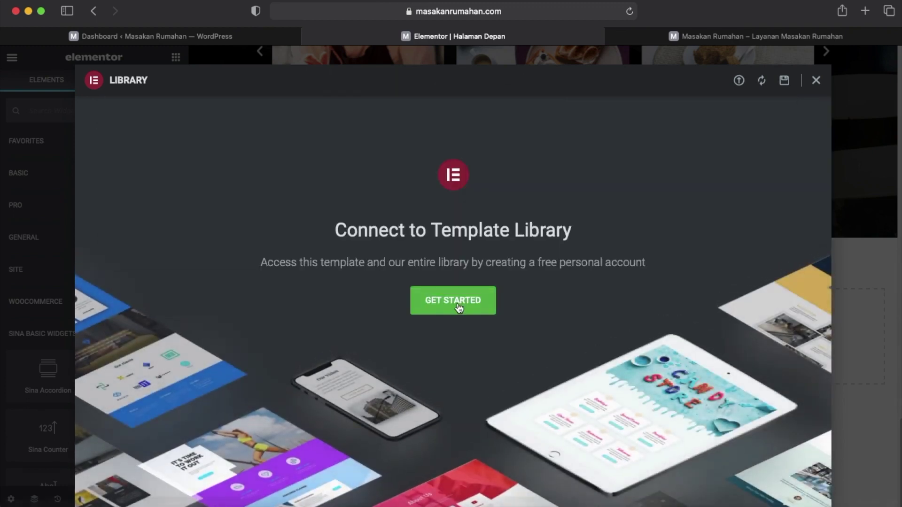
pyautogui.click(459, 308)
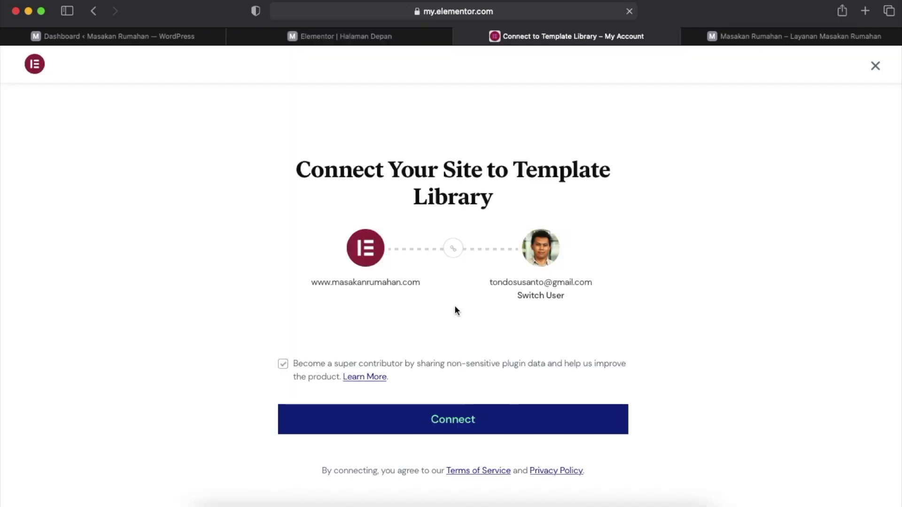
pyautogui.click(450, 426)
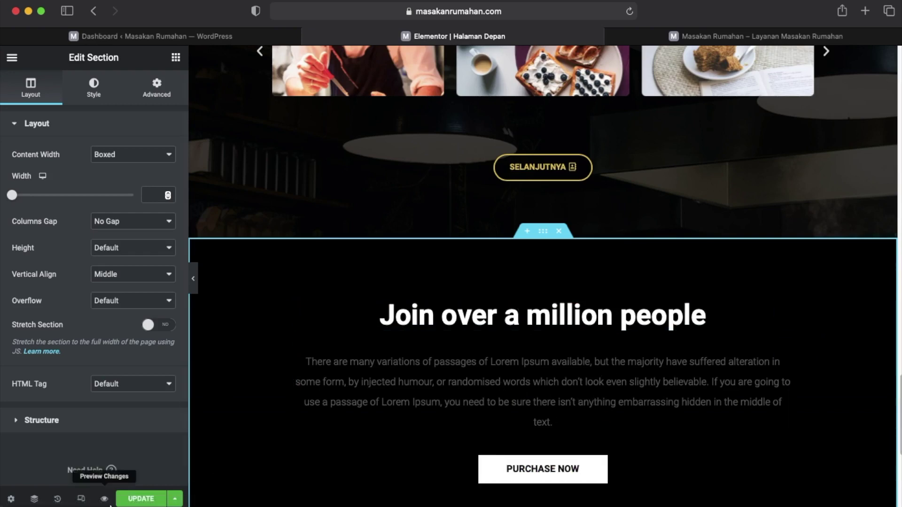
# Update the page with the inserted call-to-action block and reload the live homepage.
pyautogui.click(149, 501)
pyautogui.scroll(15, 573, 356)
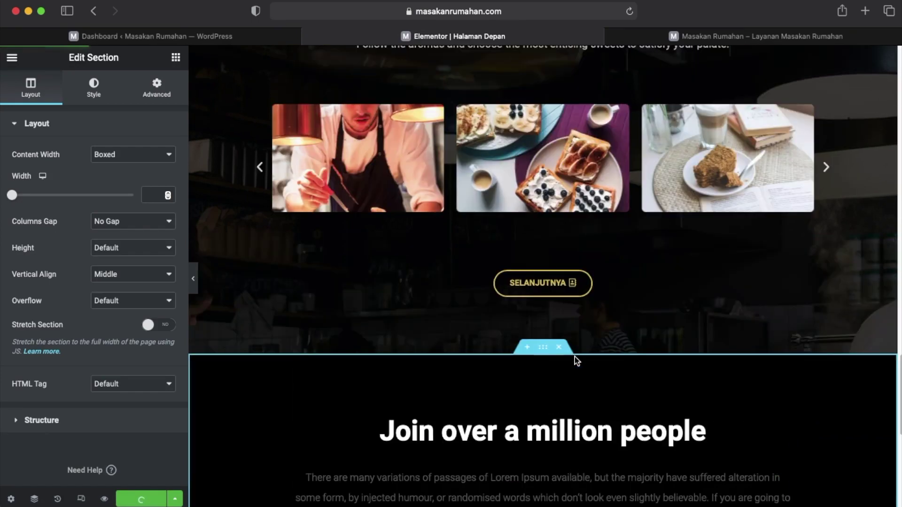
pyautogui.scroll(8, 574, 356)
pyautogui.scroll(-3, 573, 357)
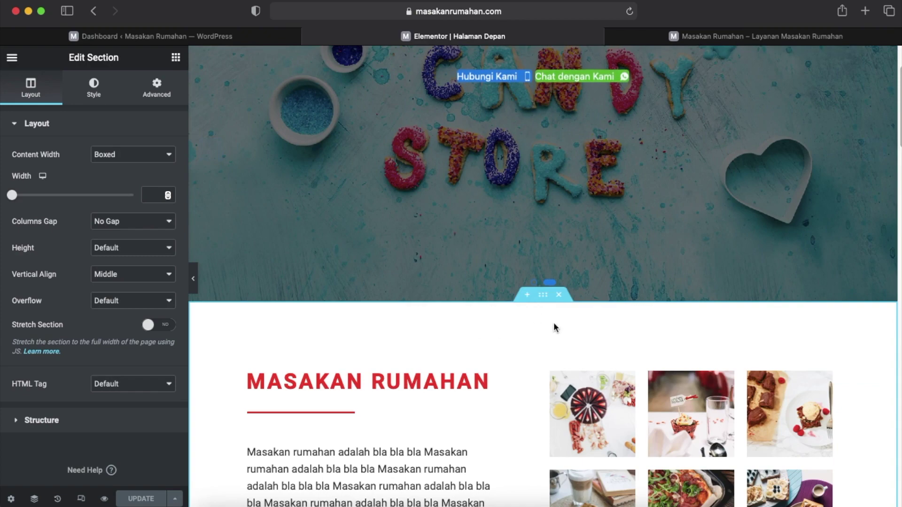
pyautogui.click(727, 34)
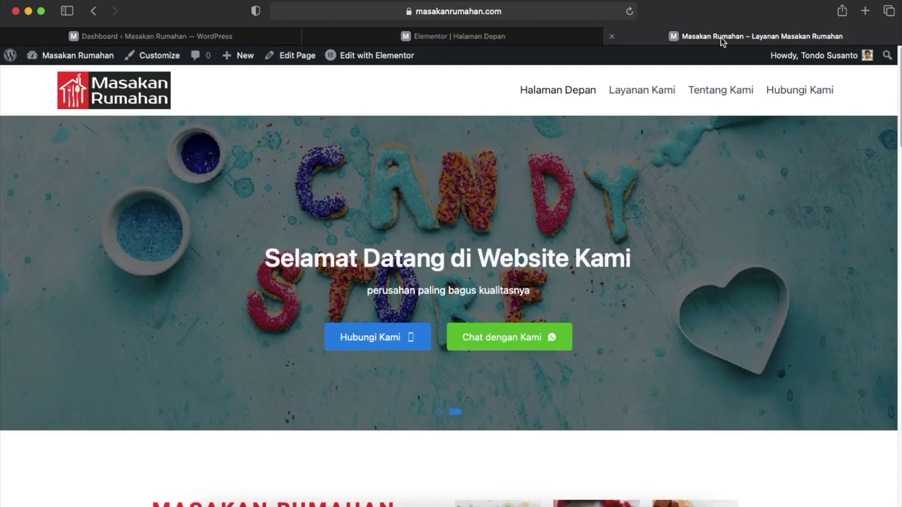
pyautogui.click(536, 11)
pyautogui.press('Return')
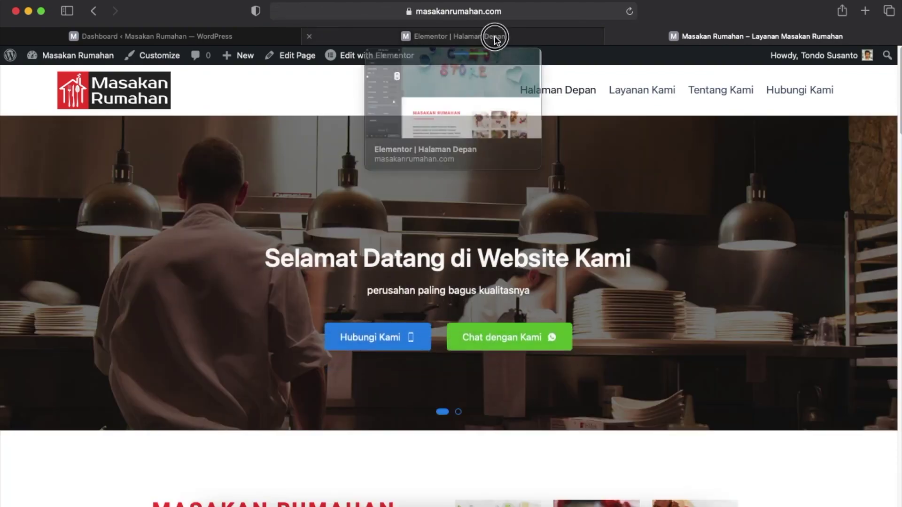
# In the editor's Navigator, check the last section's contents and move that section directly below the banner slider's section.
pyautogui.click(495, 38)
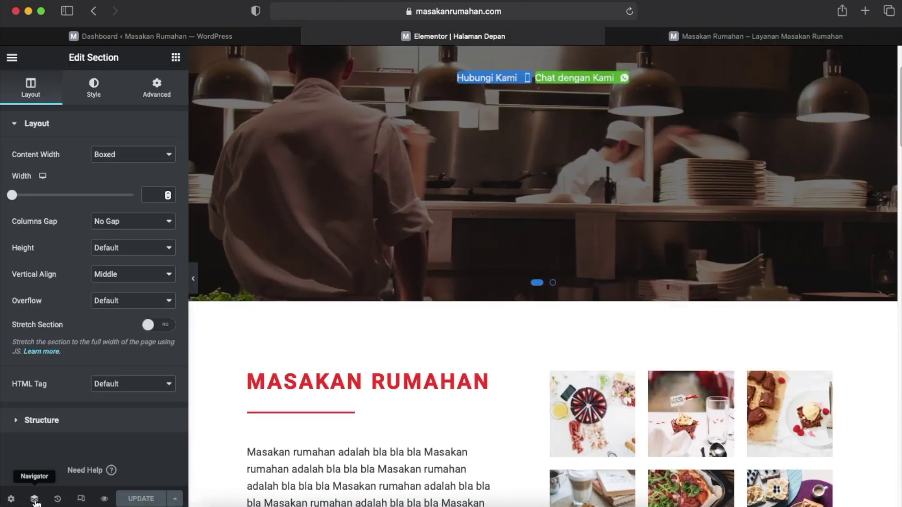
pyautogui.click(34, 500)
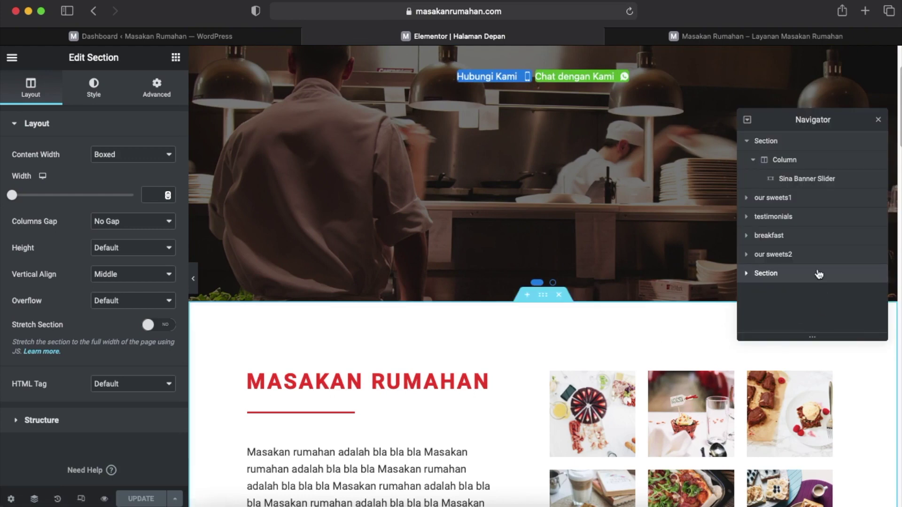
pyautogui.click(747, 142)
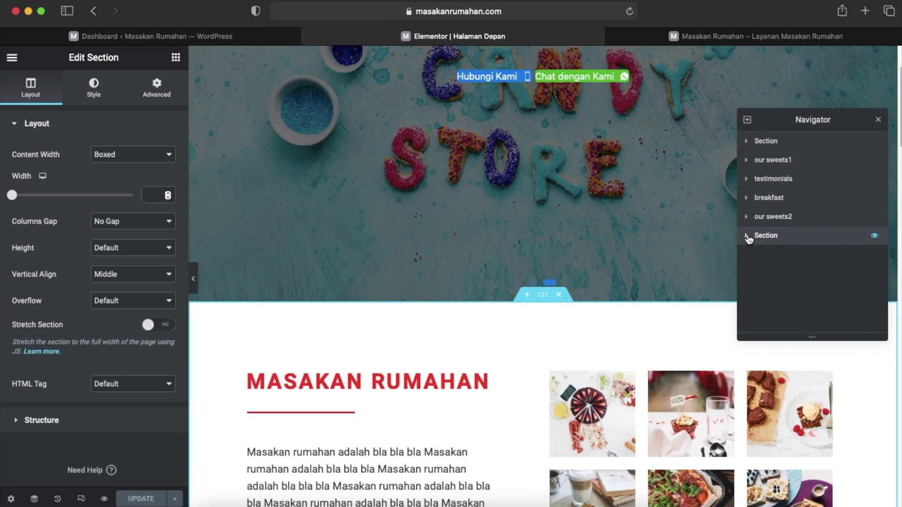
pyautogui.click(747, 236)
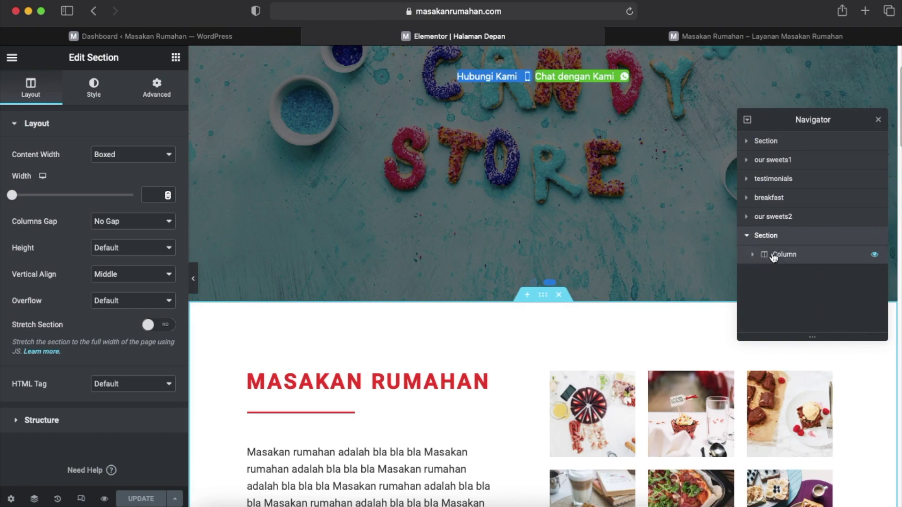
pyautogui.click(754, 256)
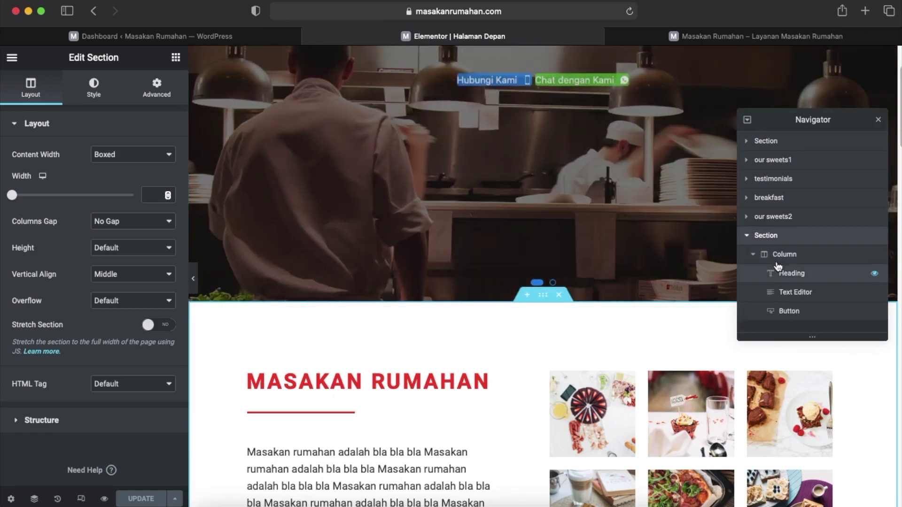
pyautogui.click(754, 256)
pyautogui.click(747, 235)
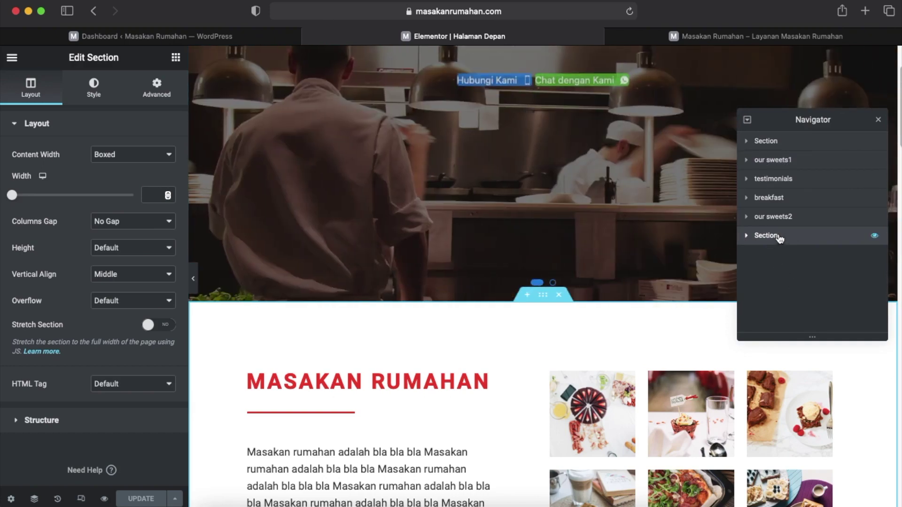
pyautogui.moveTo(778, 238); pyautogui.dragTo(779, 162)
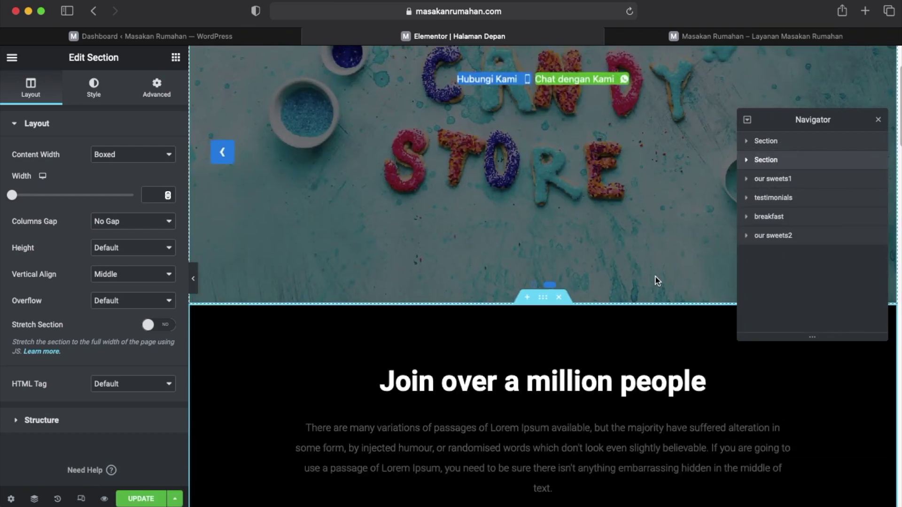
pyautogui.click(878, 120)
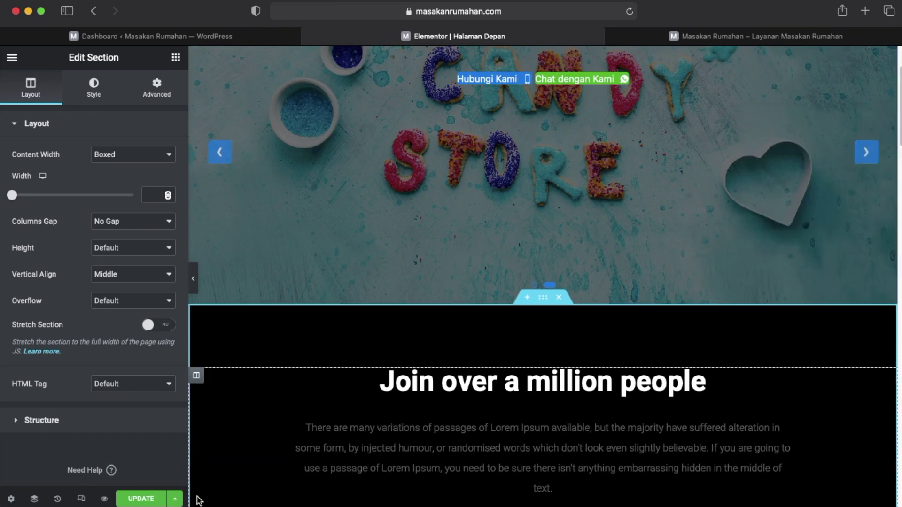
# Update the page and reload the live homepage to check the call-to-action section below the banner.
pyautogui.click(141, 498)
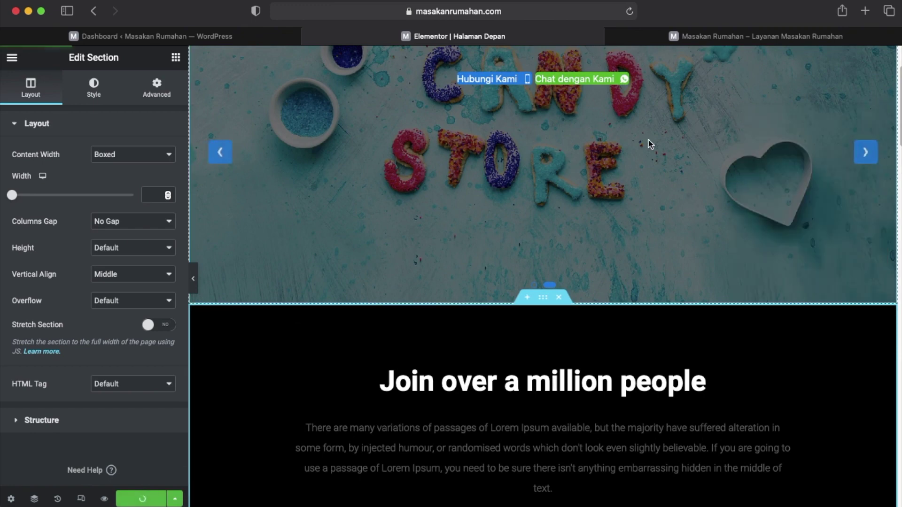
pyautogui.click(732, 36)
pyautogui.click(532, 11)
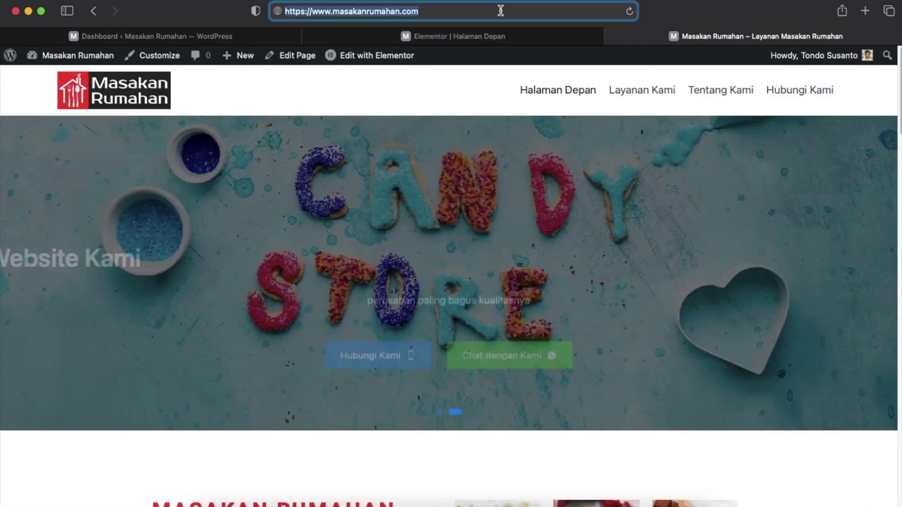
pyautogui.press('Return')
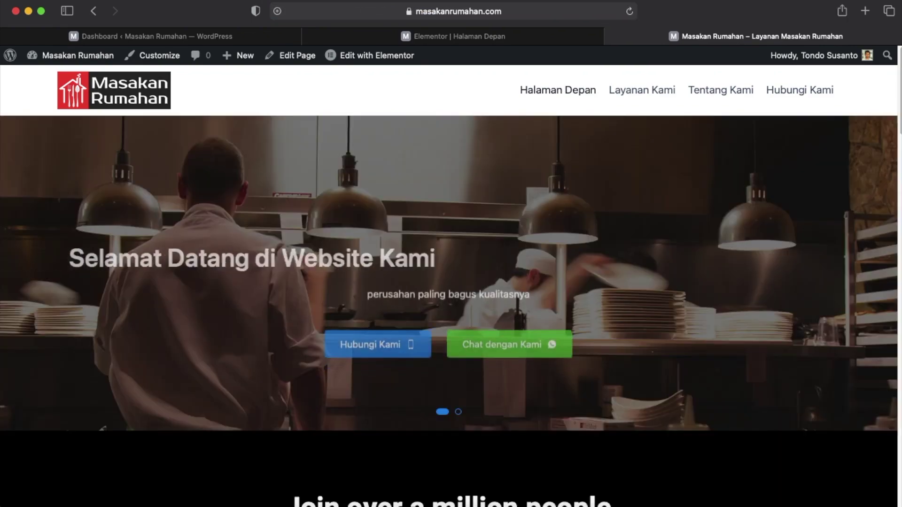
pyautogui.scroll(-5, 604, 173)
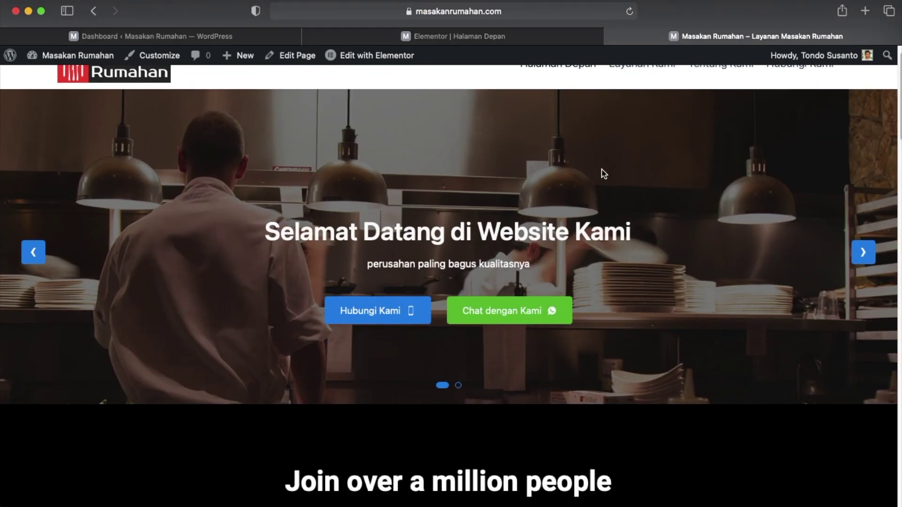
# Back in the Elementor editor, change the call-to-action section's heading text to "Diskusikan semua kebutuhan Anda".
pyautogui.scroll(-2, 603, 174)
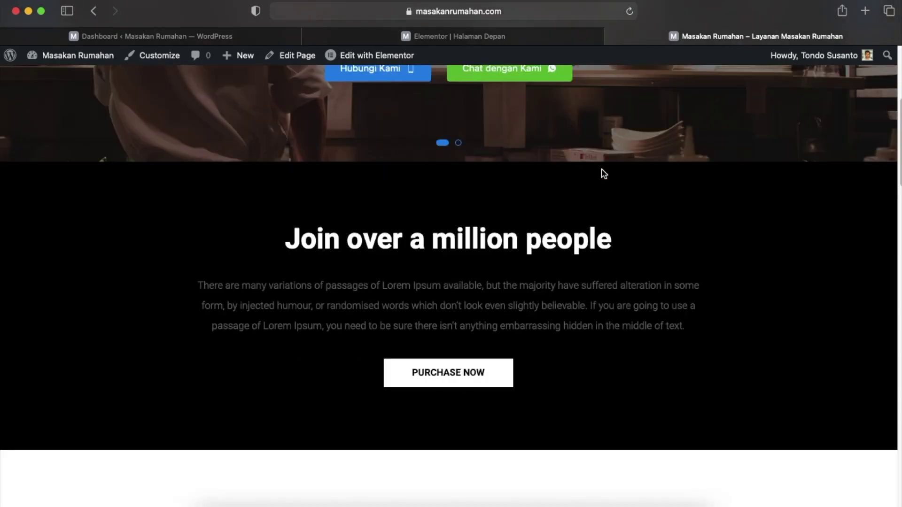
pyautogui.scroll(-8, 490, 263)
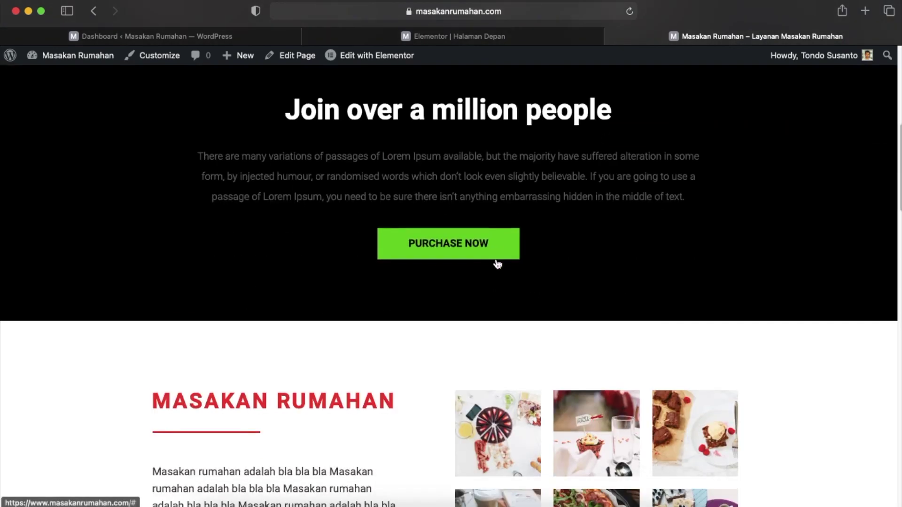
pyautogui.scroll(-2, 496, 262)
pyautogui.scroll(16, 495, 262)
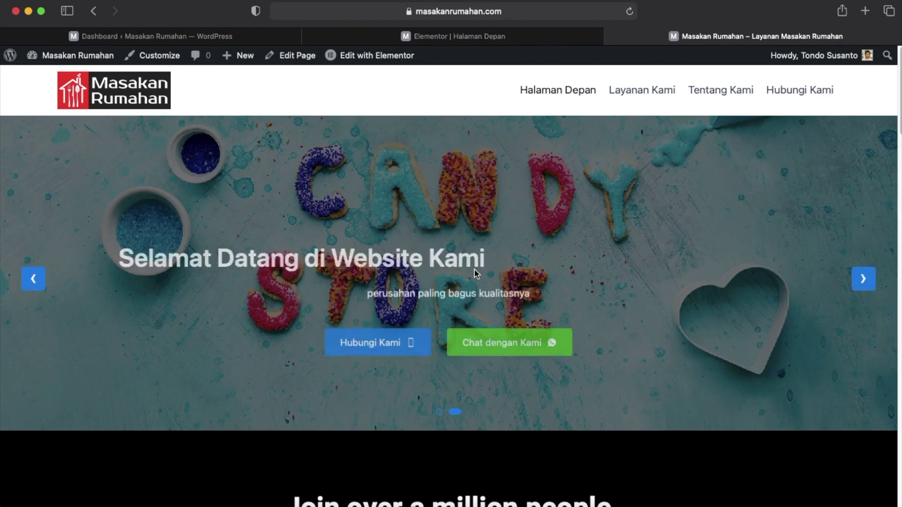
pyautogui.click(493, 37)
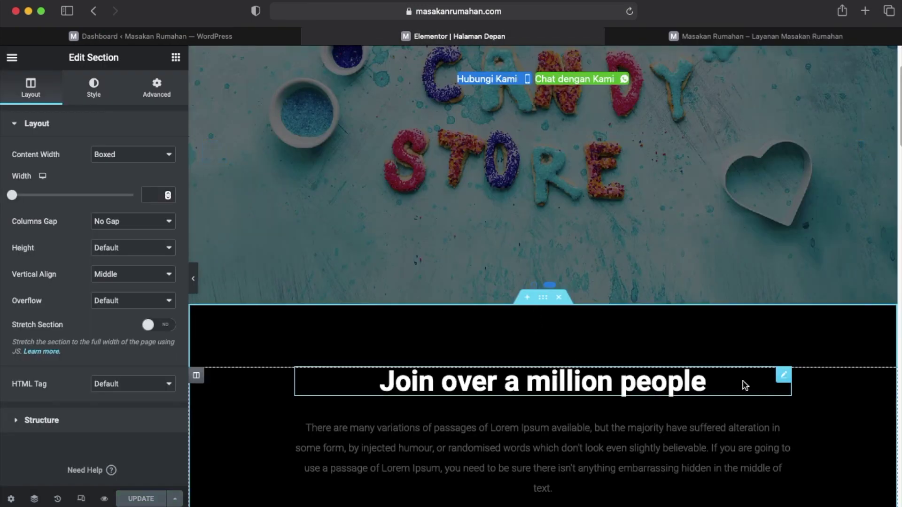
pyautogui.click(783, 376)
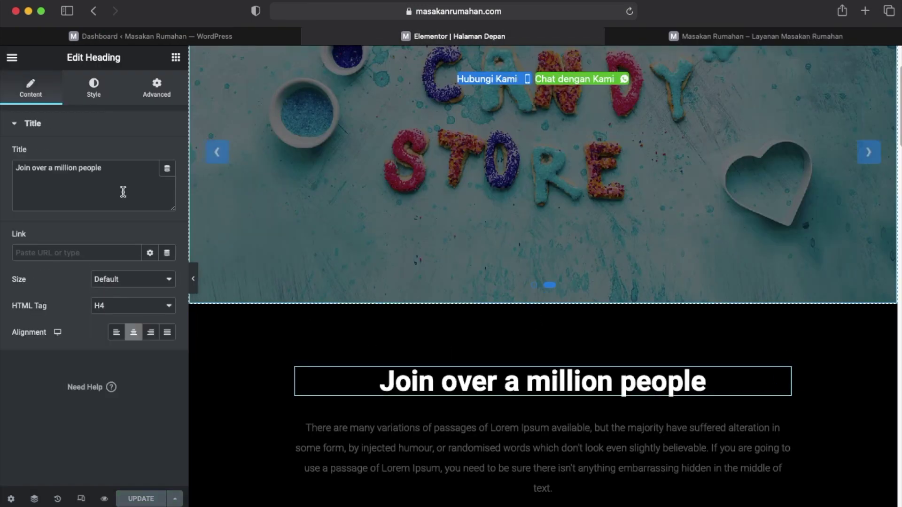
pyautogui.moveTo(125, 168); pyautogui.dragTo(17, 166)
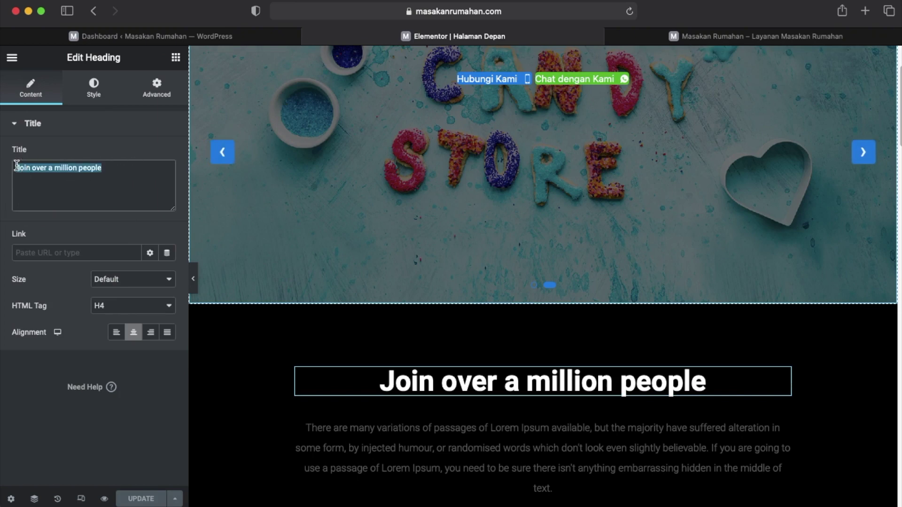
pyautogui.write('Diskusika')
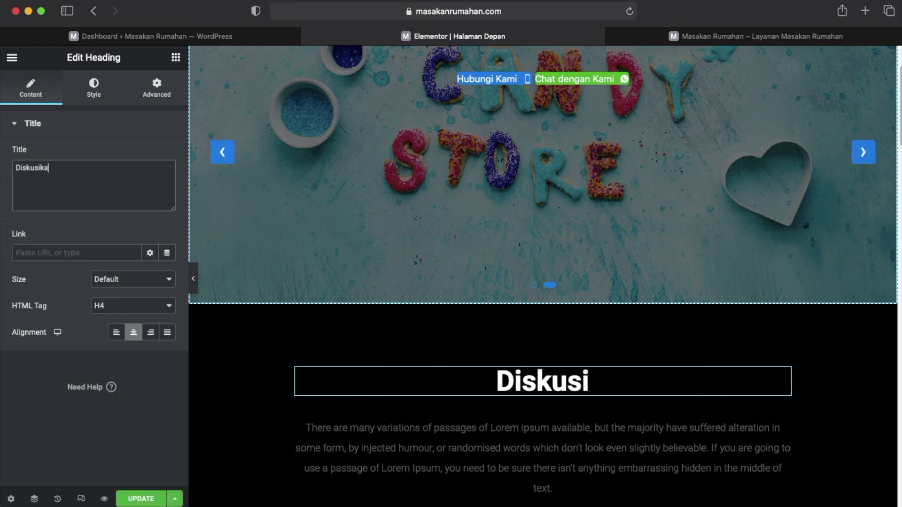
pyautogui.write('n semua ')
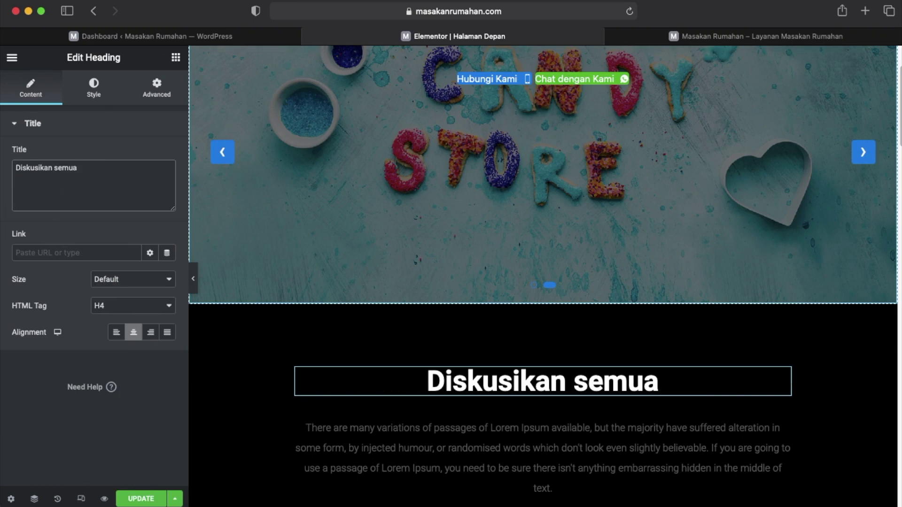
pyautogui.write('kebu')
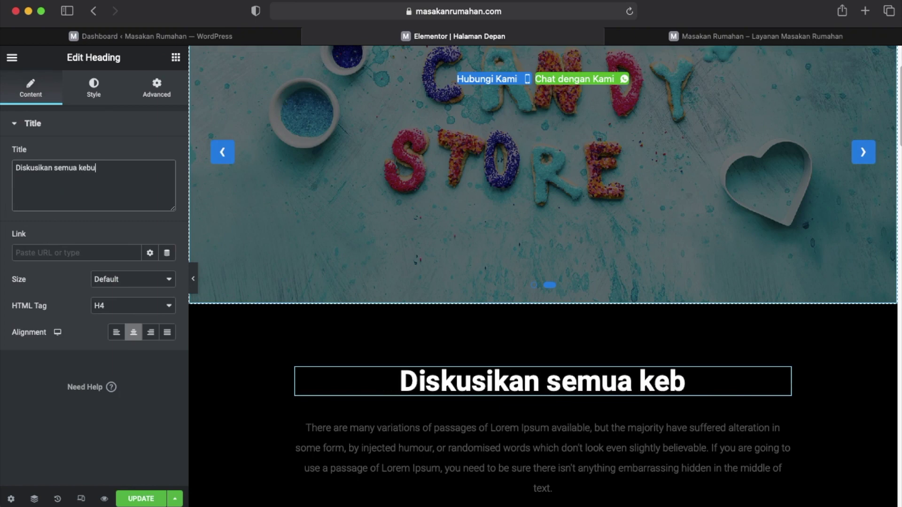
pyautogui.write('tuhan A')
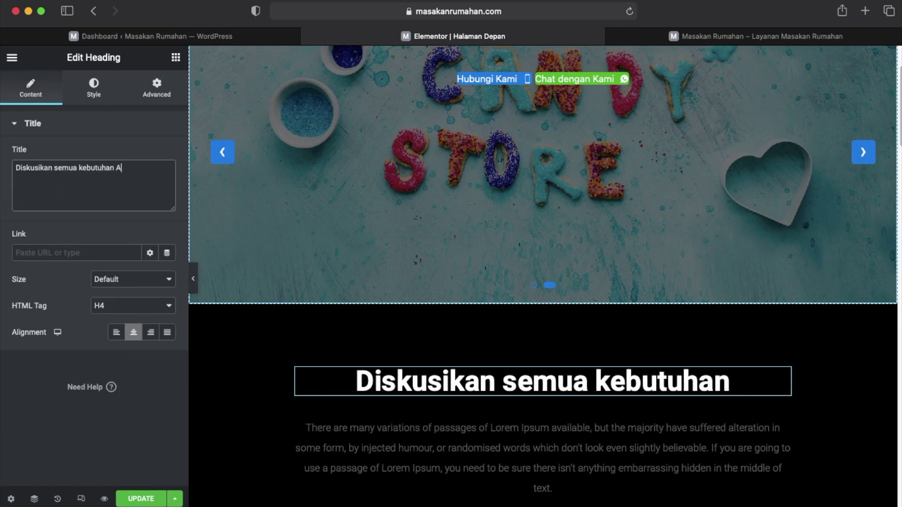
pyautogui.write('nda')
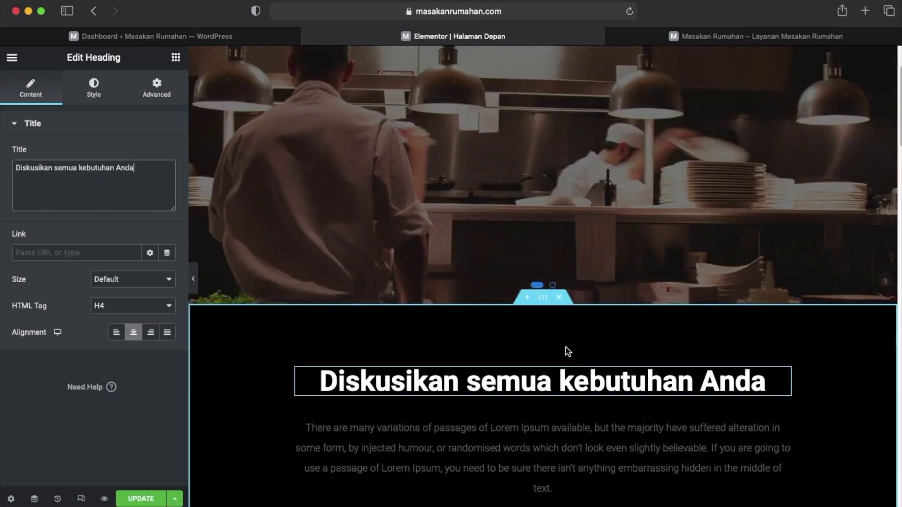
# Set the text color of the paragraph below the call-to-action heading to #FFFFFF and update the page.
pyautogui.scroll(-2, 577, 360)
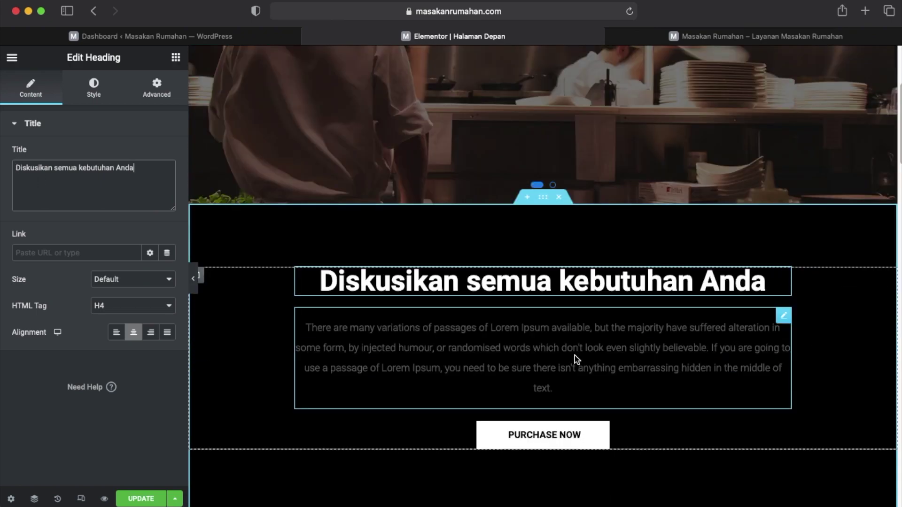
pyautogui.click(784, 317)
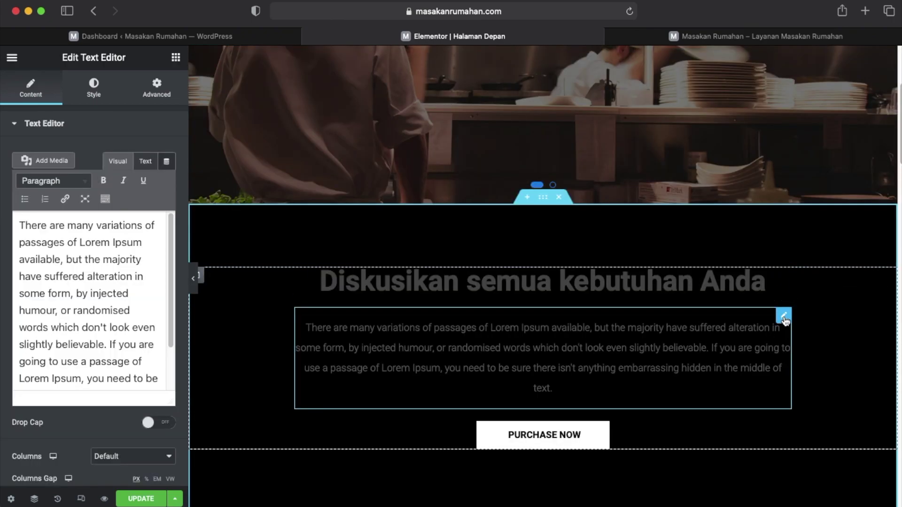
pyautogui.click(94, 91)
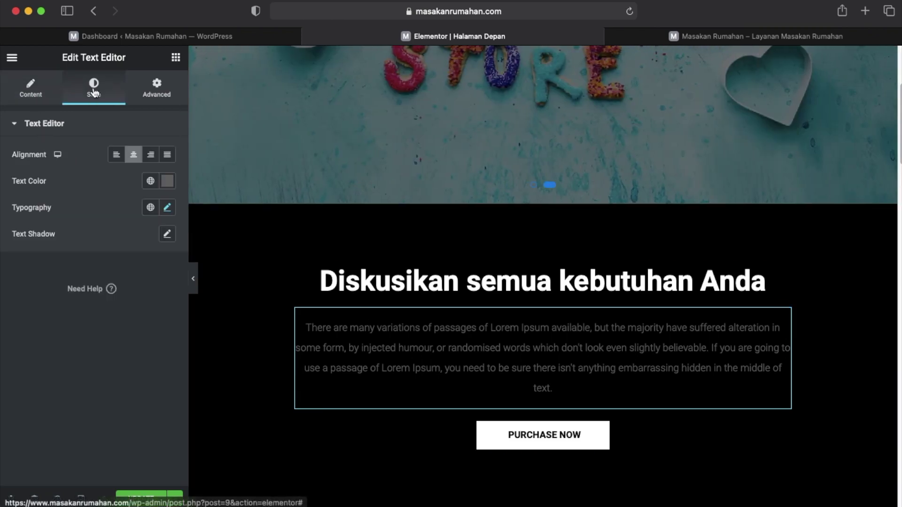
pyautogui.click(167, 181)
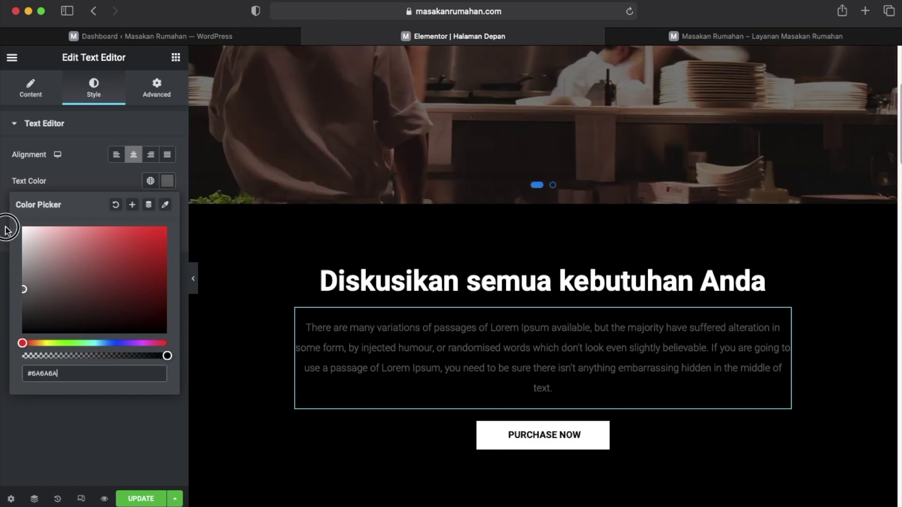
pyautogui.write('#FFFFFF')
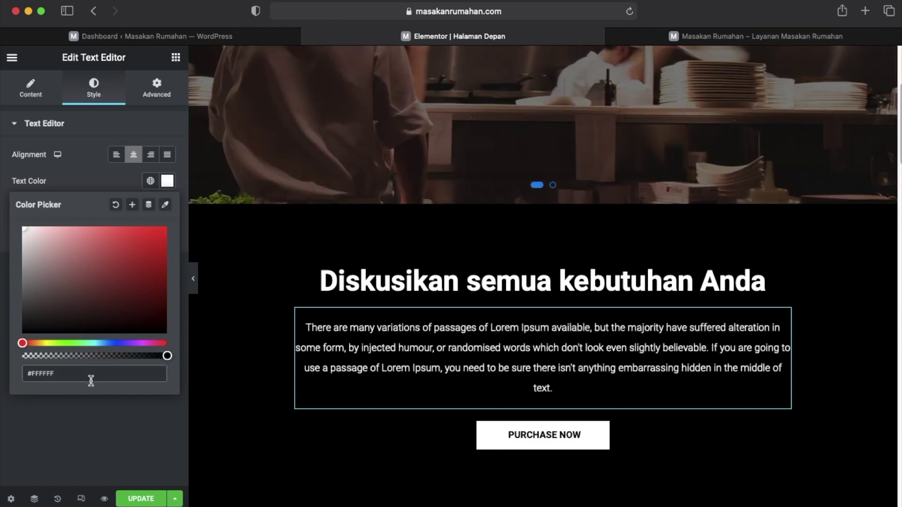
pyautogui.click(133, 502)
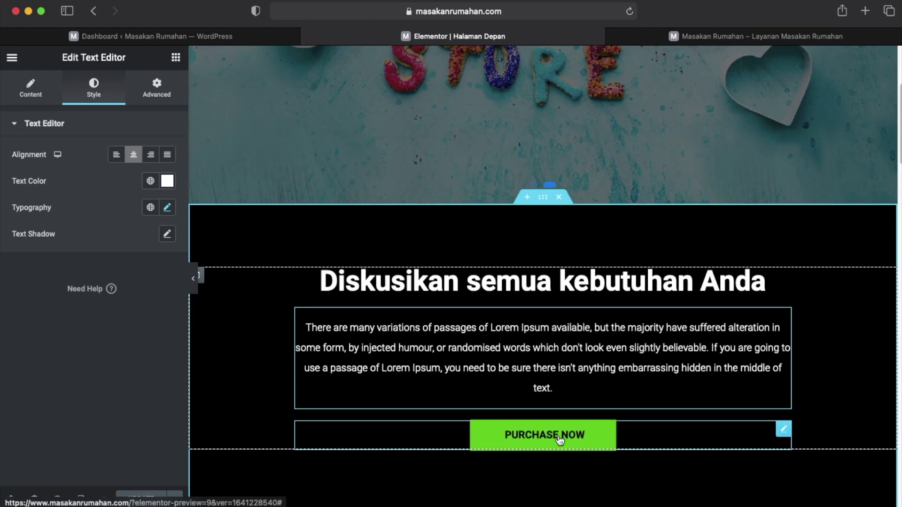
pyautogui.click(783, 430)
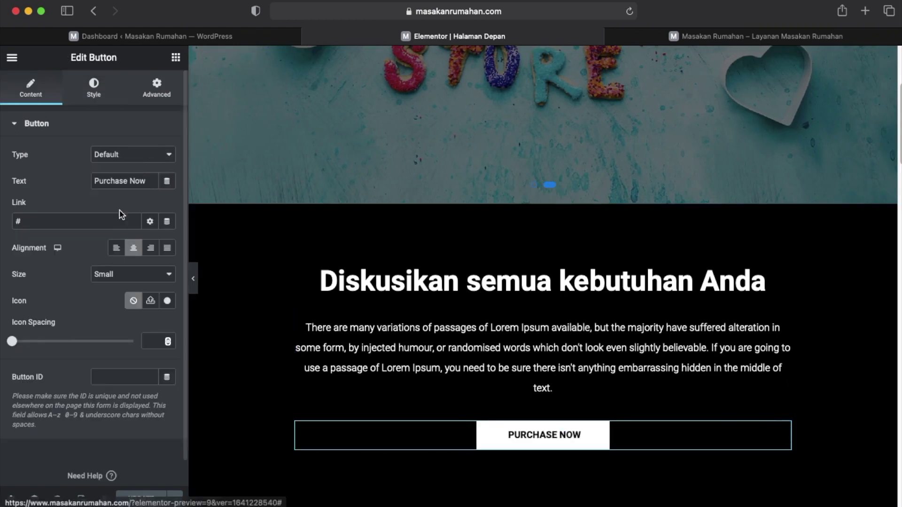
pyautogui.moveTo(144, 180); pyautogui.dragTo(71, 174)
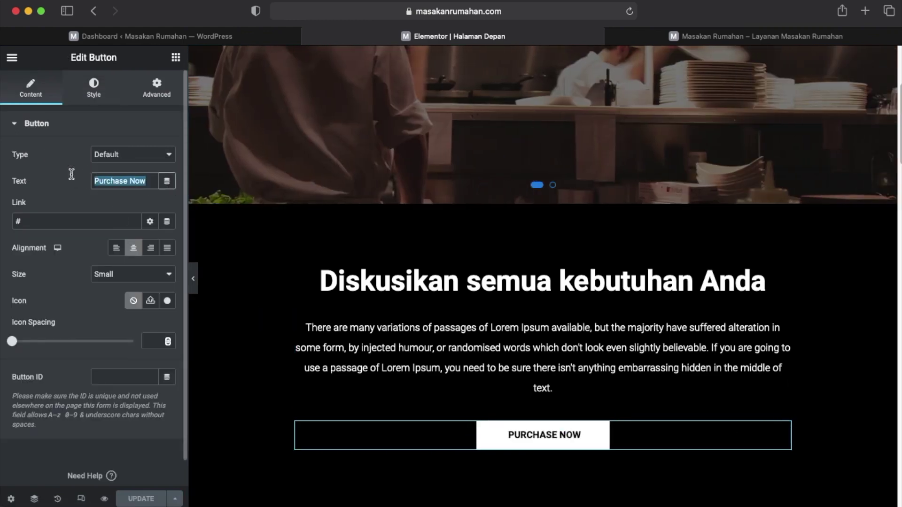
pyautogui.write('Beli Sekarang')
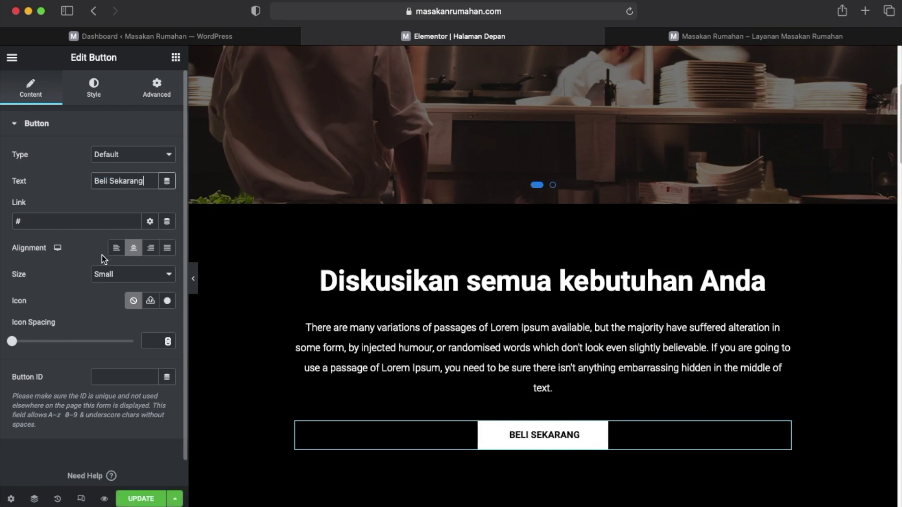
pyautogui.moveTo(50, 223); pyautogui.dragTo(6, 219)
pyautogui.press('super+v')
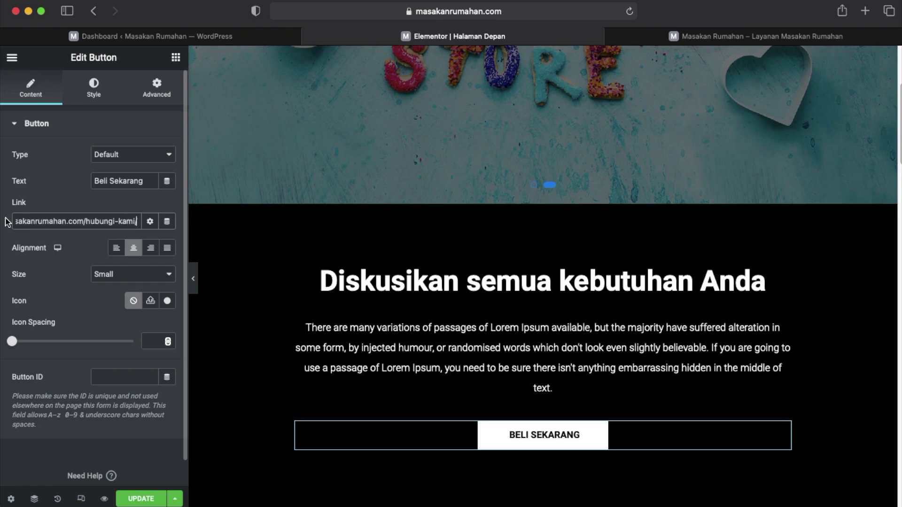
pyautogui.click(141, 499)
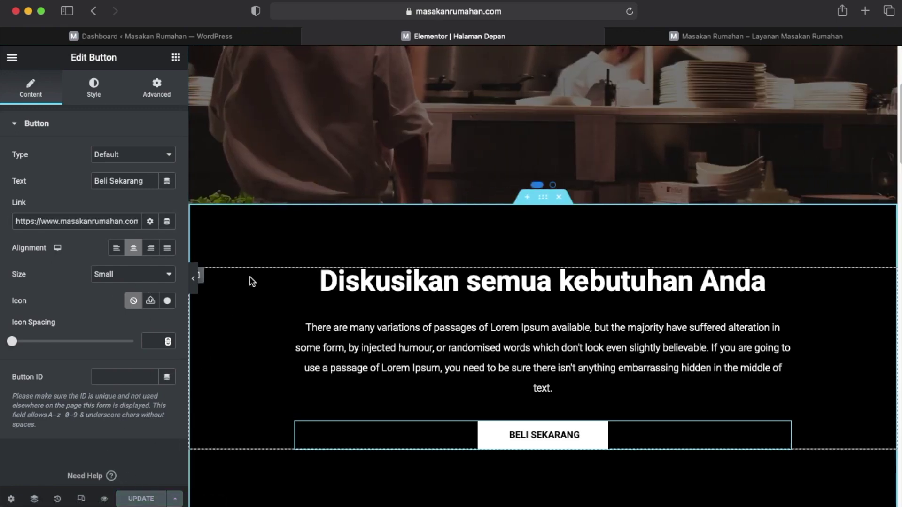
pyautogui.scroll(-1, 491, 279)
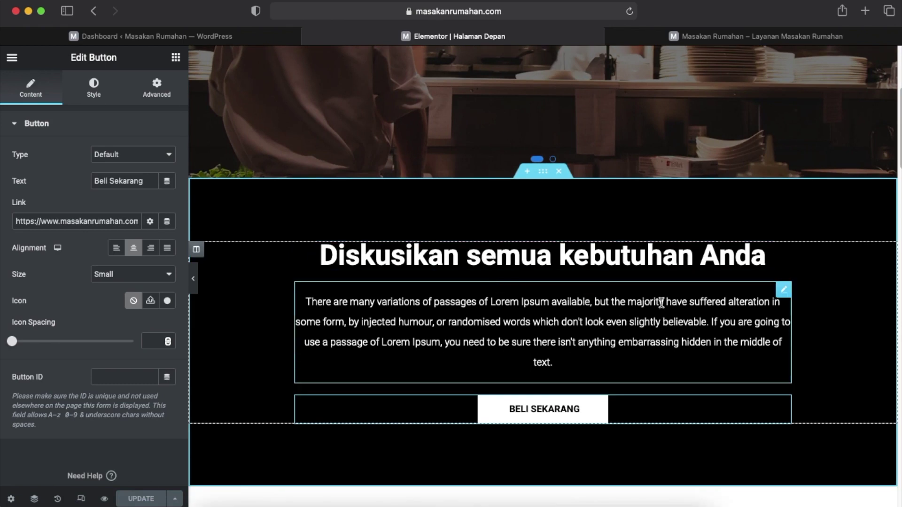
# Reload the live homepage and check the edited call-to-action section and the sections below it.
pyautogui.click(732, 38)
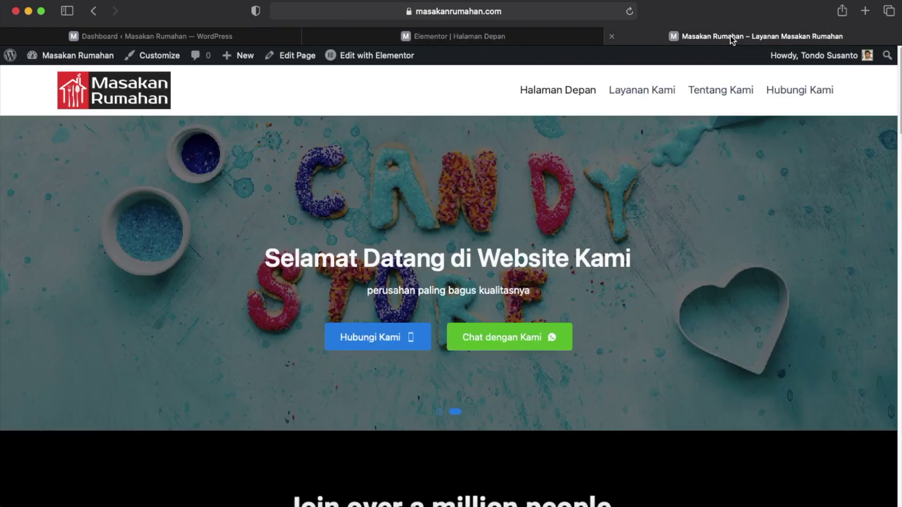
pyautogui.click(441, 10)
pyautogui.press('Return')
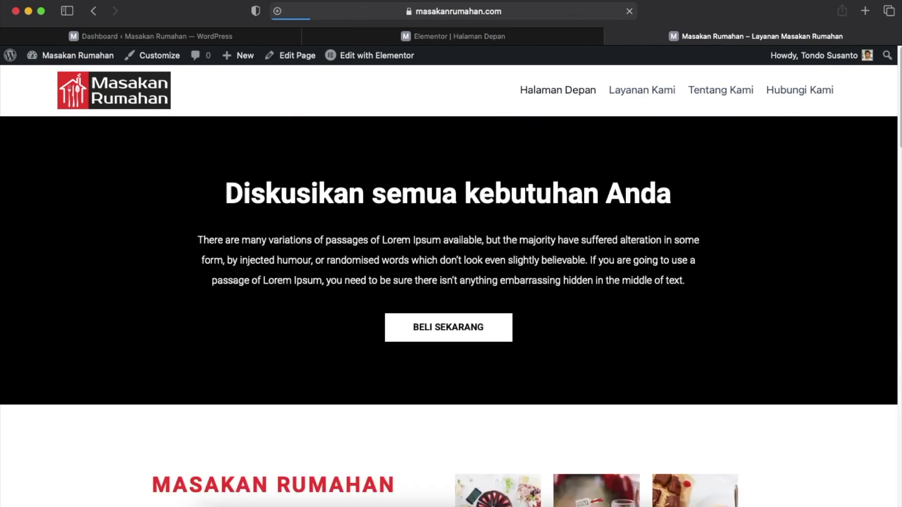
pyautogui.scroll(-5, 587, 190)
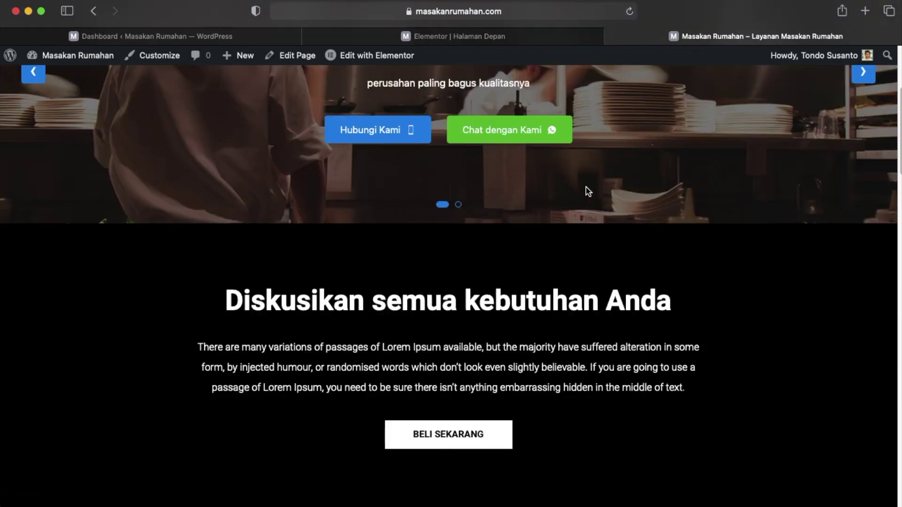
pyautogui.scroll(-1, 585, 191)
pyautogui.scroll(5, 585, 191)
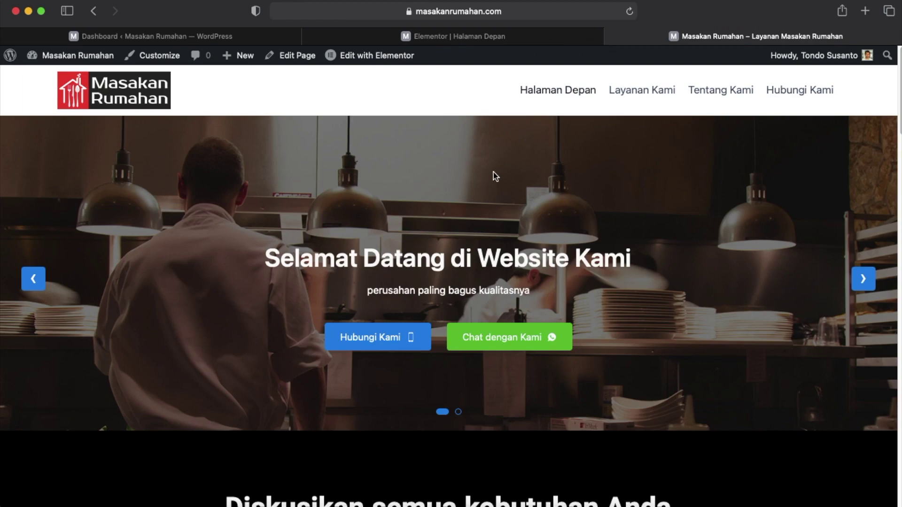
pyautogui.scroll(-5, 376, 177)
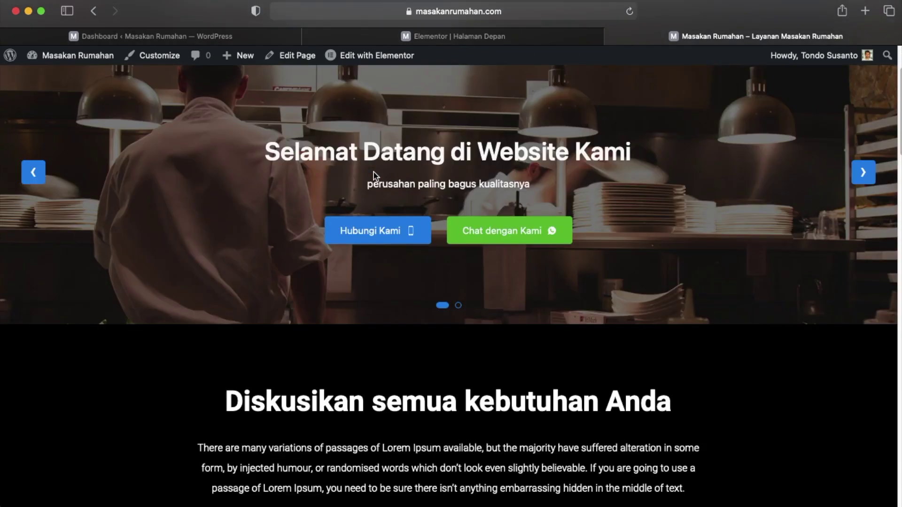
pyautogui.scroll(-8, 373, 172)
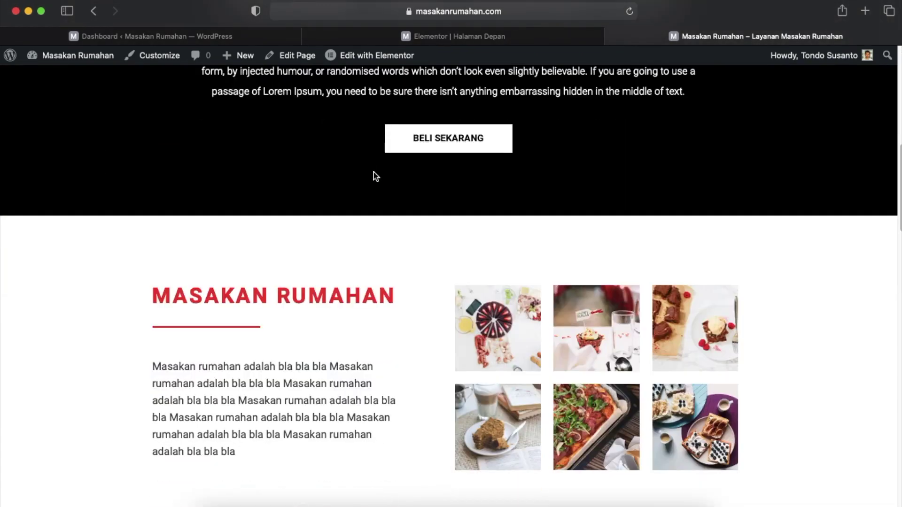
pyautogui.scroll(-10, 374, 172)
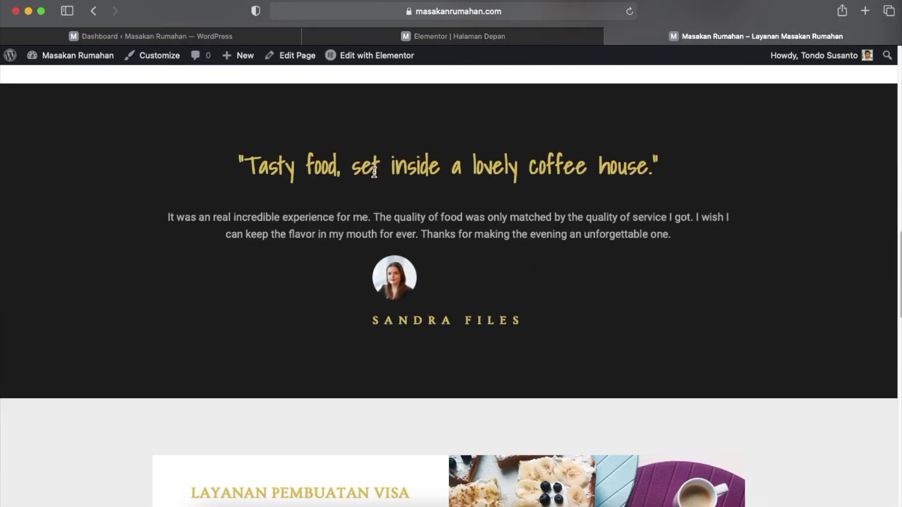
pyautogui.scroll(-10, 373, 172)
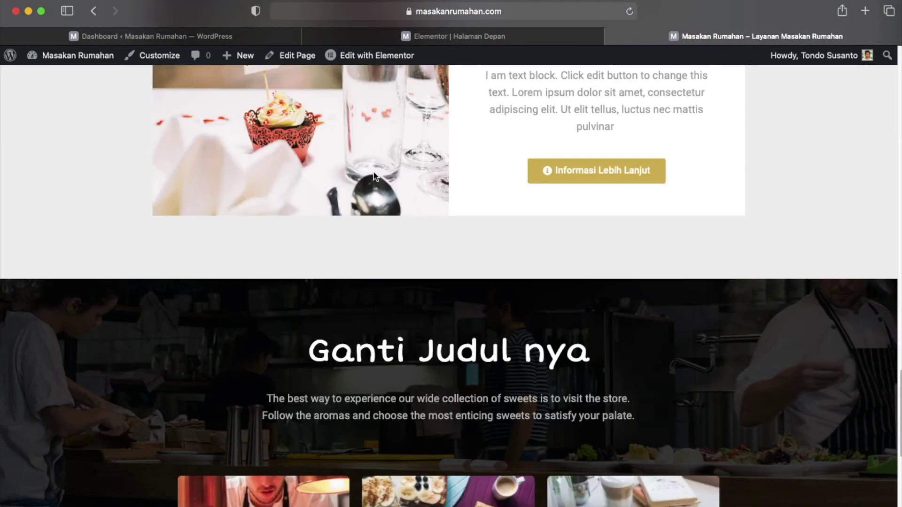
pyautogui.scroll(20, 375, 176)
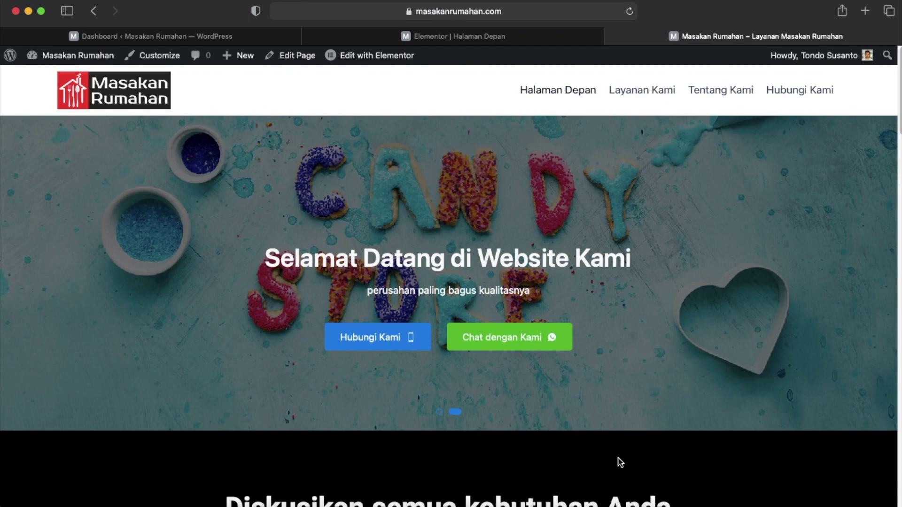
# Review the complete live homepage layout from the banner slider to the image carousel near the page end.
pyautogui.scroll(-1, 620, 463)
pyautogui.scroll(-1, 620, 463)
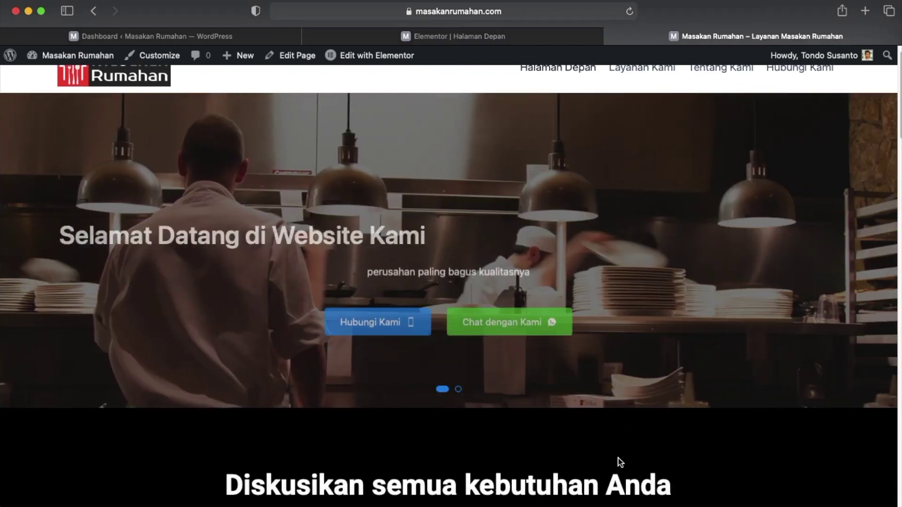
pyautogui.scroll(-1, 618, 460)
pyautogui.scroll(-10, 618, 457)
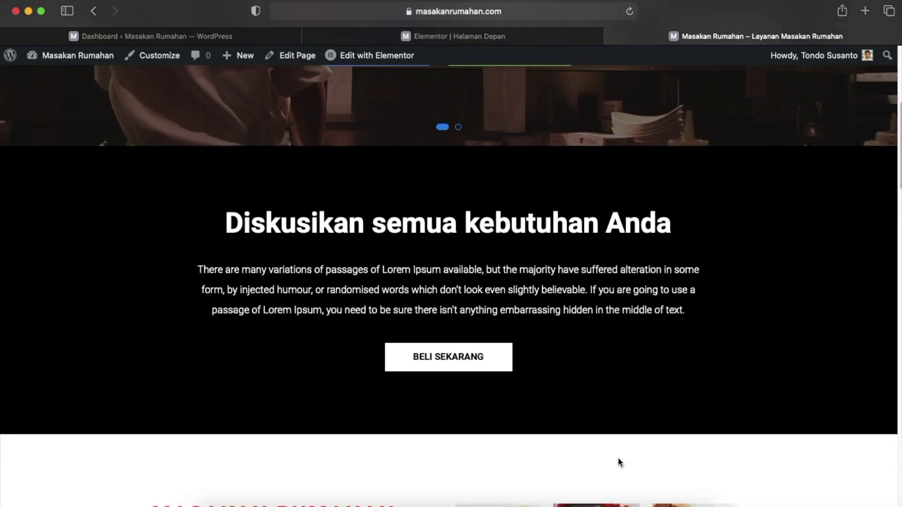
pyautogui.scroll(-18, 619, 462)
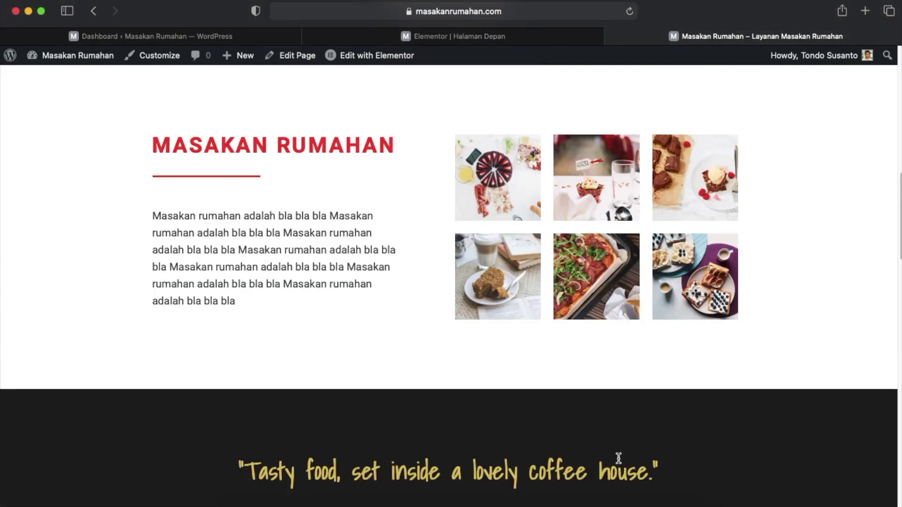
pyautogui.scroll(-15, 618, 461)
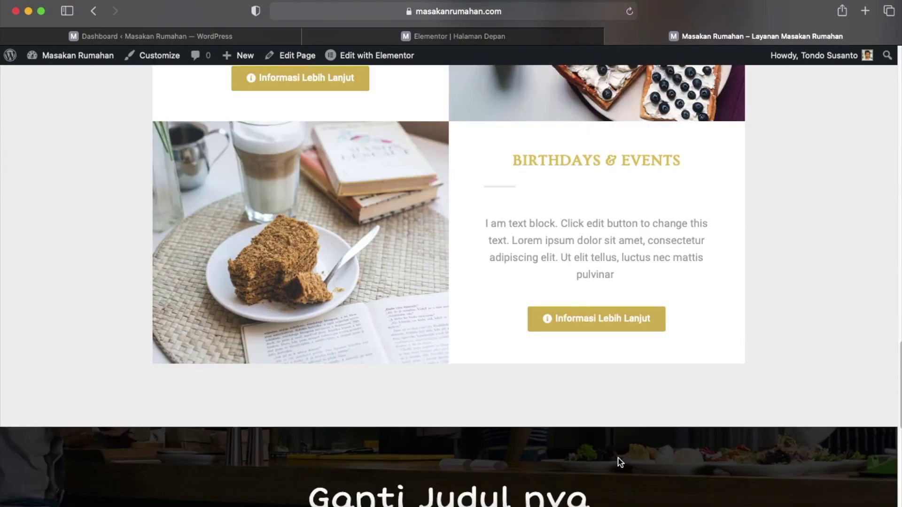
pyautogui.scroll(-11, 619, 462)
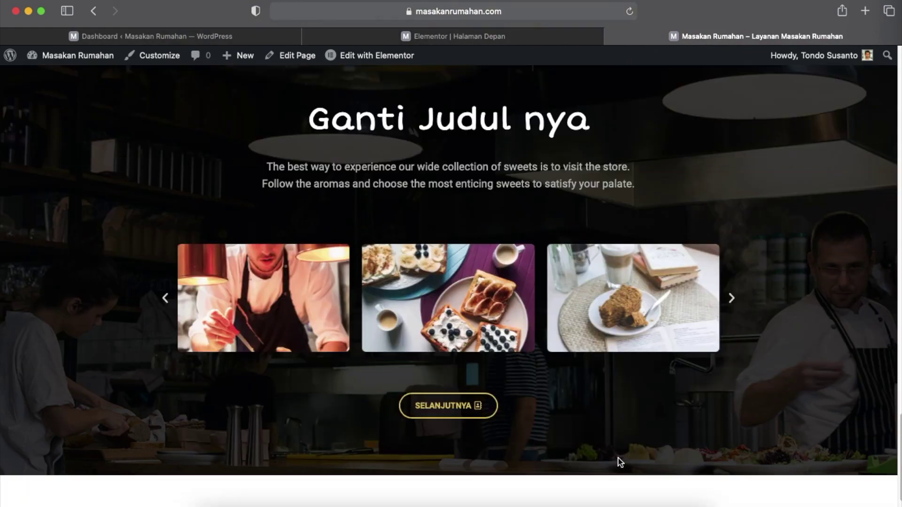
pyautogui.scroll(20, 619, 453)
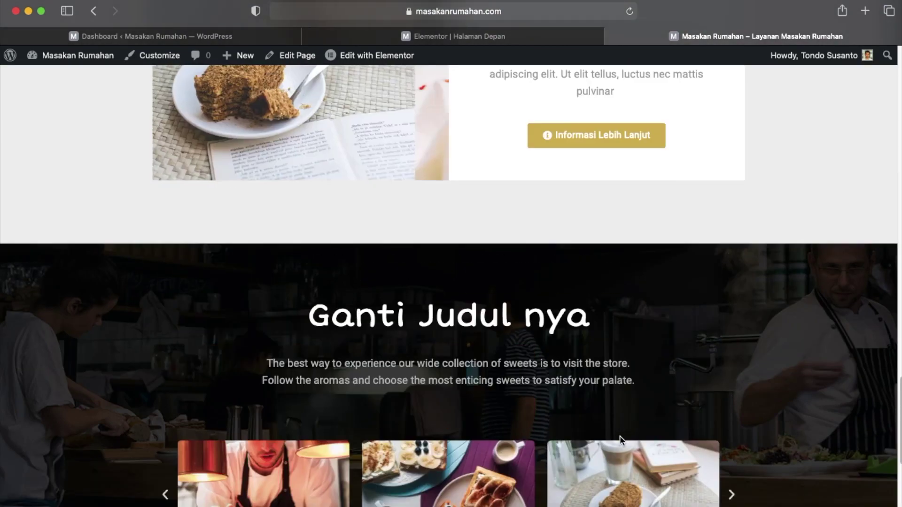
pyautogui.scroll(20, 619, 435)
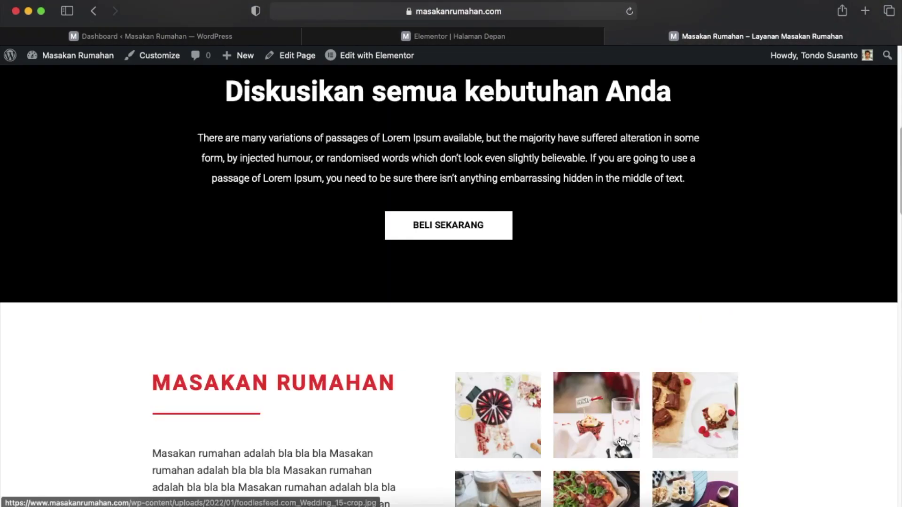